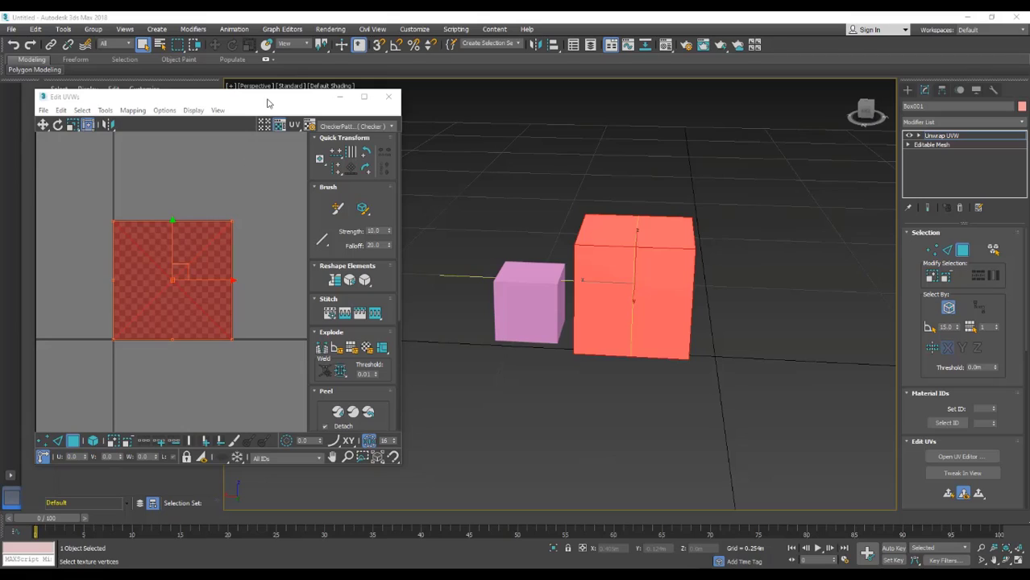
Step: Select the large box's front face and move its UV island out of the stacked square into the empty area below
{"action": "left_click_drag", "start_coordinate": [268, 103], "coordinate": [338, 175]}
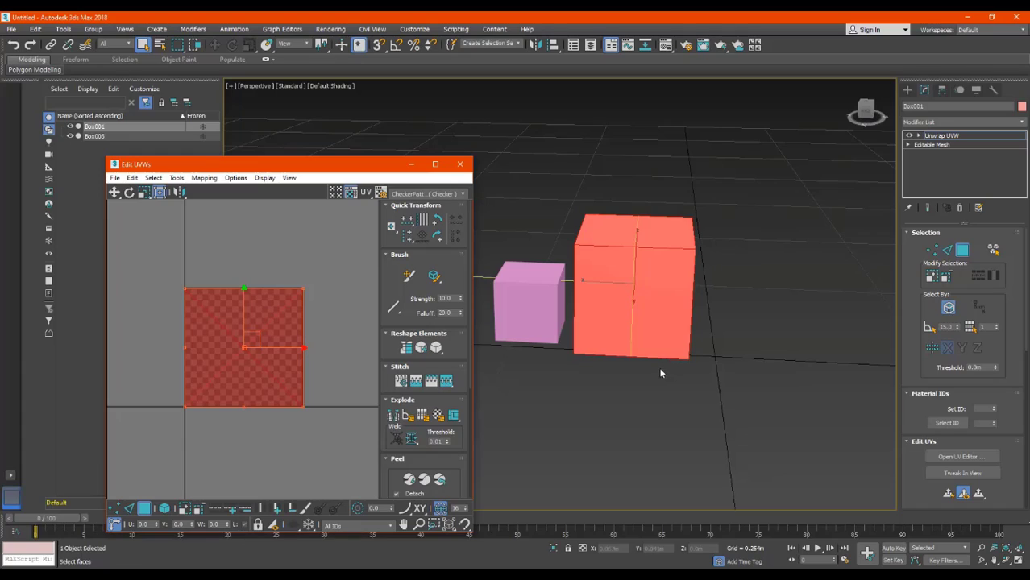
{"action": "middle_click_drag", "start_coordinate": [660, 374], "coordinate": [658, 366]}
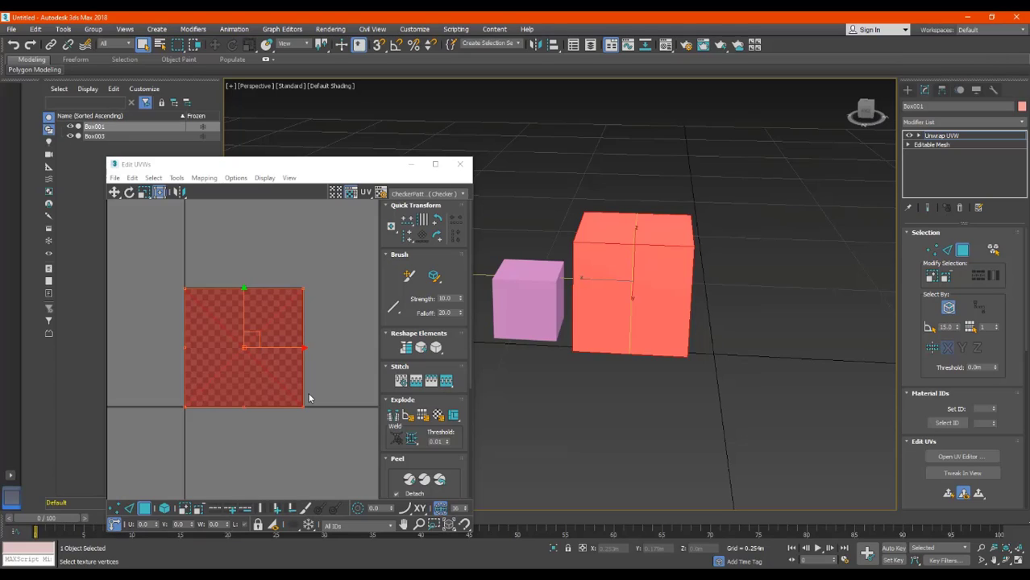
{"action": "left_click", "coordinate": [277, 370]}
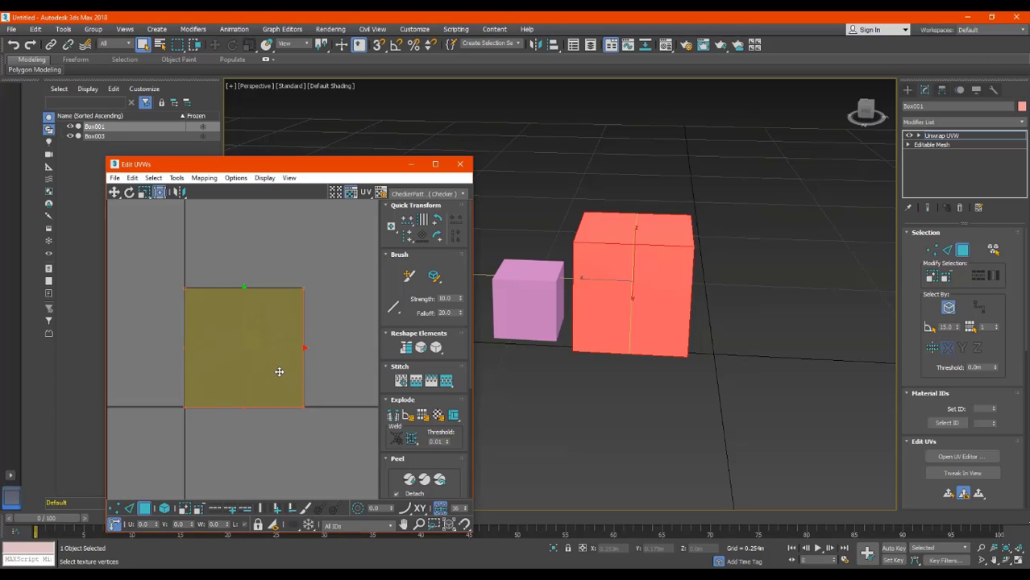
{"action": "mouse_move", "coordinate": [279, 372]}
{"action": "left_mouse_down"}
{"action": "mouse_move", "coordinate": [336, 353]}
{"action": "mouse_move", "coordinate": [280, 372]}
{"action": "left_mouse_up"}
{"action": "left_click", "coordinate": [358, 365]}
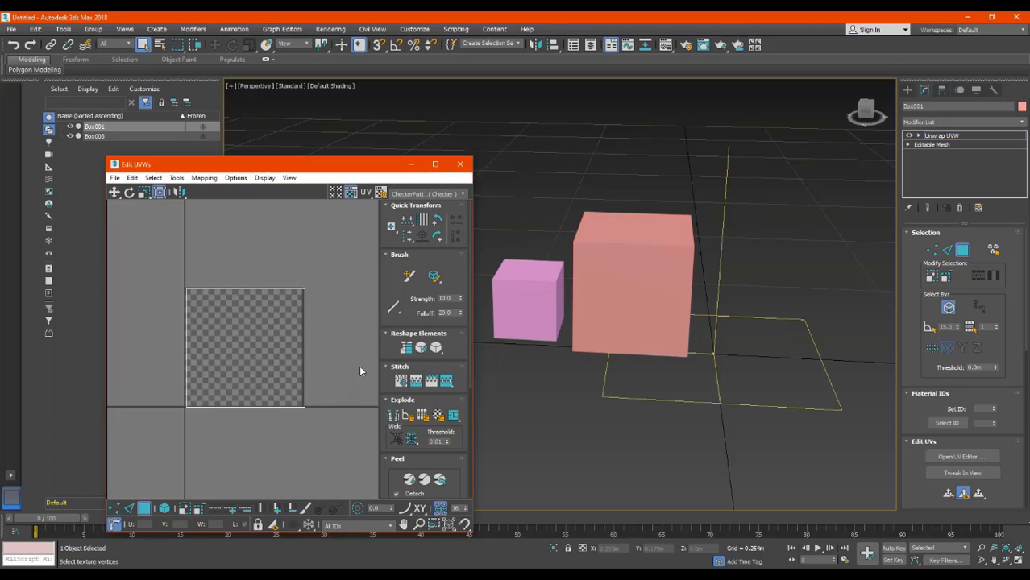
{"action": "left_click", "coordinate": [630, 286]}
{"action": "middle_click_drag", "start_coordinate": [357, 369], "coordinate": [341, 310]}
{"action": "scroll", "coordinate": [340, 311], "scroll_direction": "down", "scroll_amount": 2}
{"action": "scroll", "coordinate": [345, 349], "scroll_direction": "down", "scroll_amount": 2}
{"action": "middle_click_drag", "start_coordinate": [345, 359], "coordinate": [297, 348]}
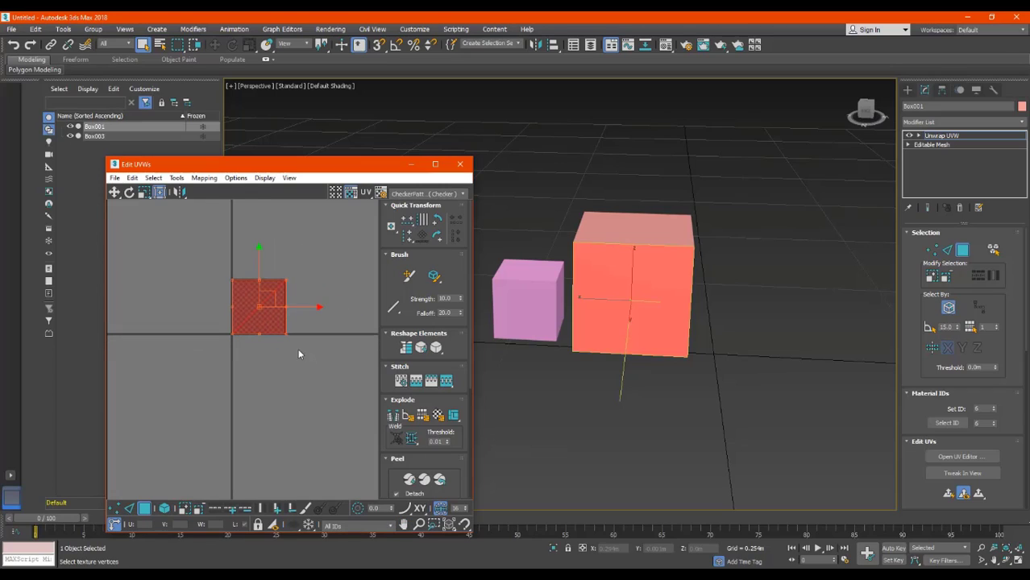
{"action": "left_click_drag", "start_coordinate": [259, 323], "coordinate": [282, 460]}
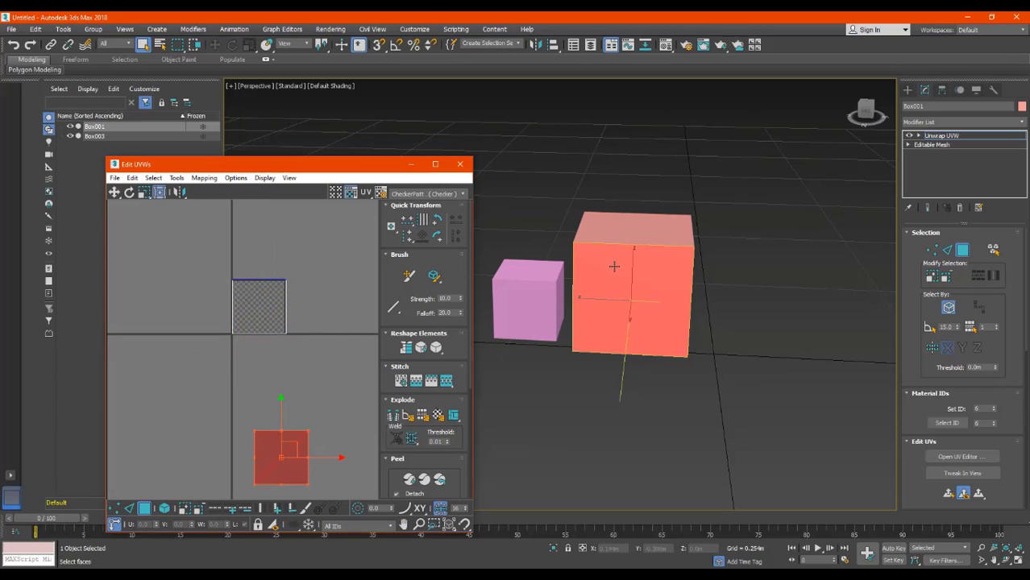
Step: Select the large box's top face and move its UV island clear of the stacked square, down and to the left
{"action": "left_click", "coordinate": [629, 239]}
{"action": "left_click_drag", "start_coordinate": [246, 300], "coordinate": [138, 405]}
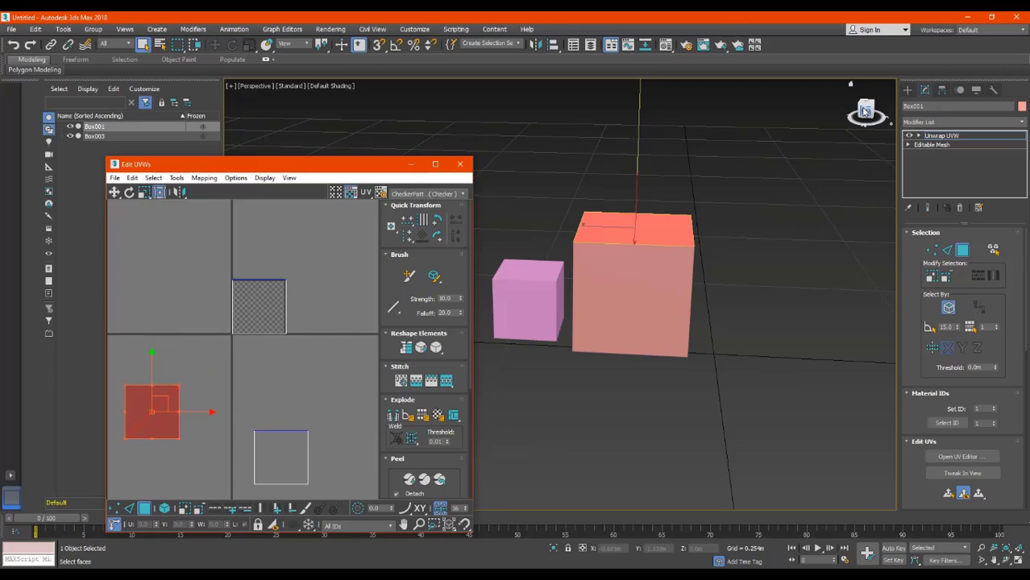
{"action": "middle_click_drag", "start_coordinate": [650, 278], "coordinate": [633, 281], "text": "alt"}
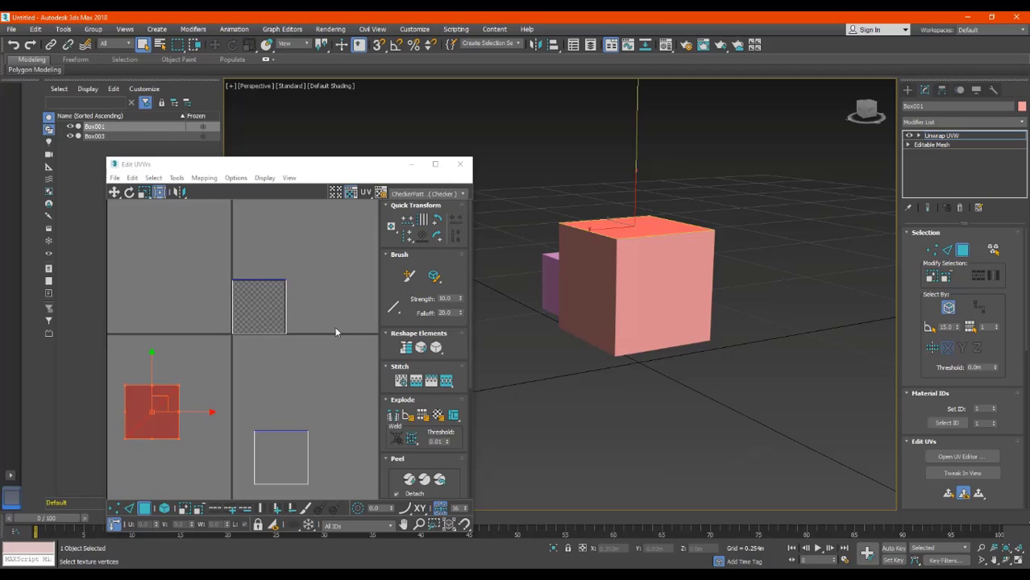
Step: Close the UV editor and reopen it for the large box, placing its window clear of the model
{"action": "left_click", "coordinate": [948, 309]}
{"action": "left_click_drag", "start_coordinate": [337, 169], "coordinate": [356, 134]}
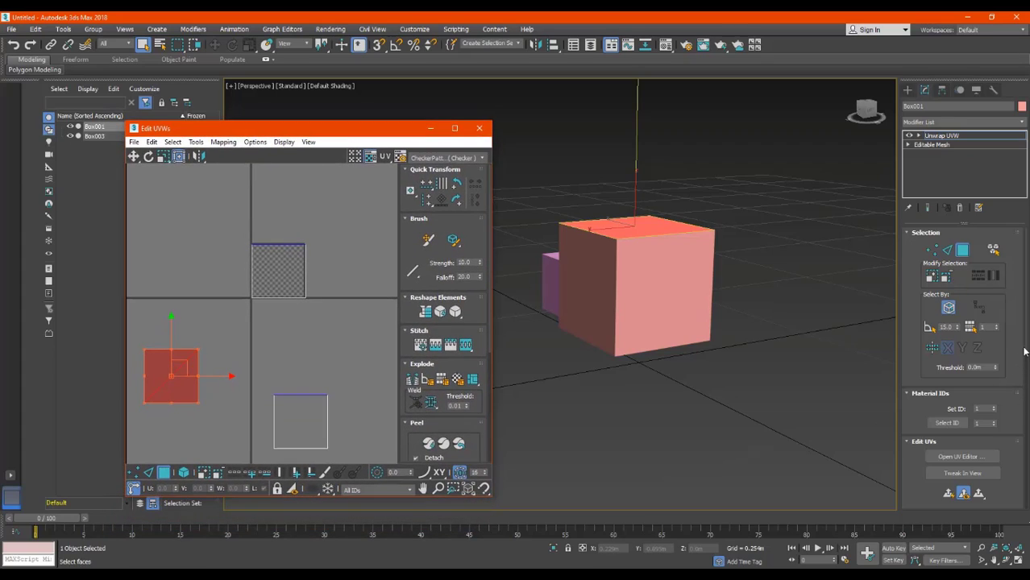
{"action": "left_click_drag", "start_coordinate": [1025, 349], "coordinate": [1026, 386]}
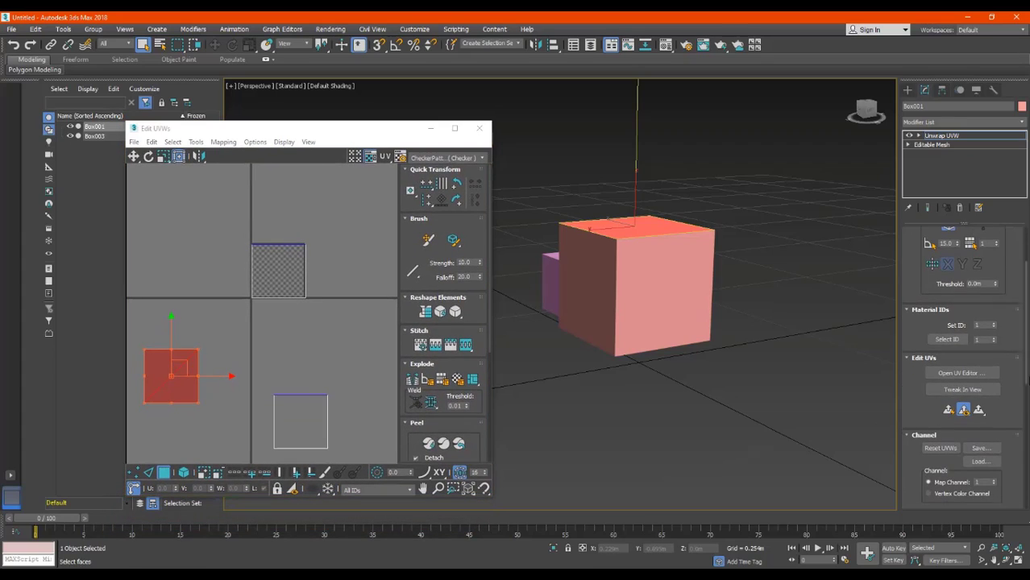
{"action": "left_click", "coordinate": [940, 375]}
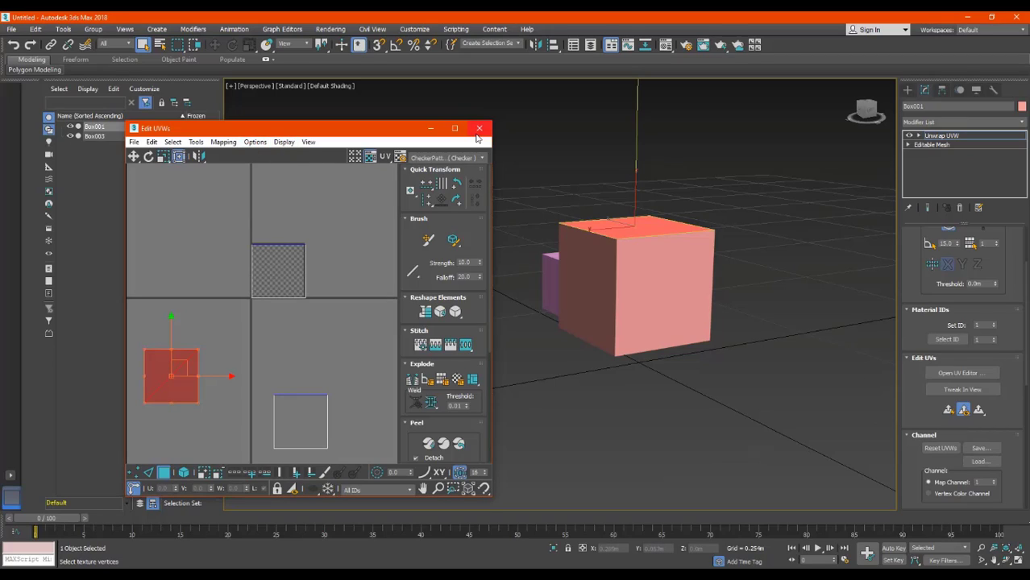
{"action": "left_click", "coordinate": [478, 131]}
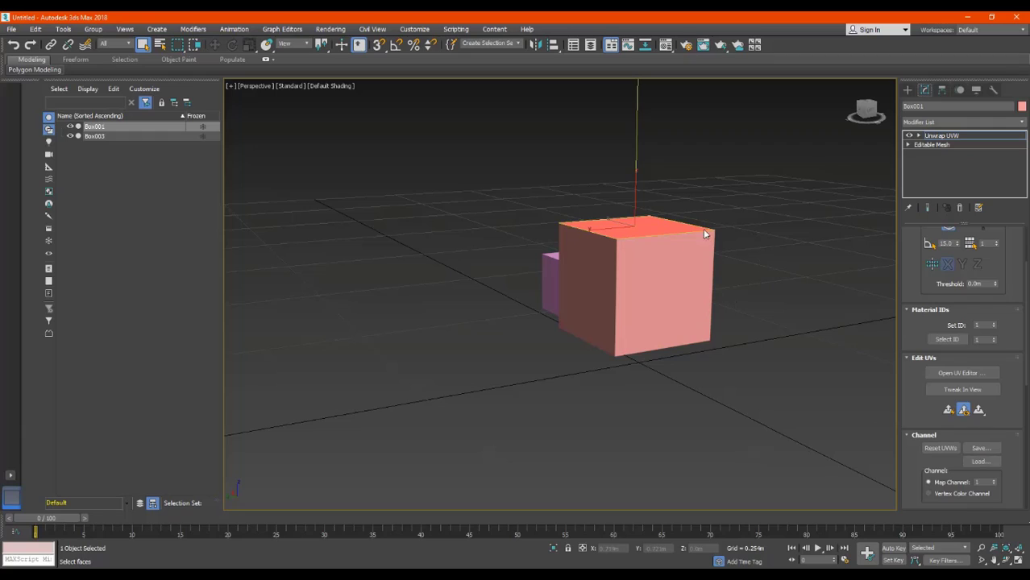
{"action": "left_click", "coordinate": [960, 373]}
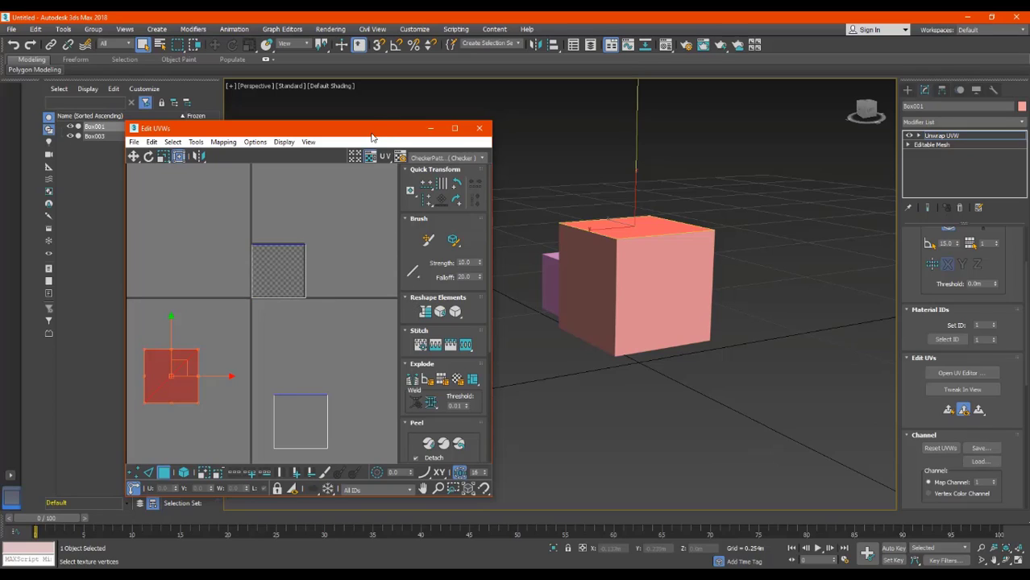
{"action": "left_click_drag", "start_coordinate": [339, 128], "coordinate": [293, 109]}
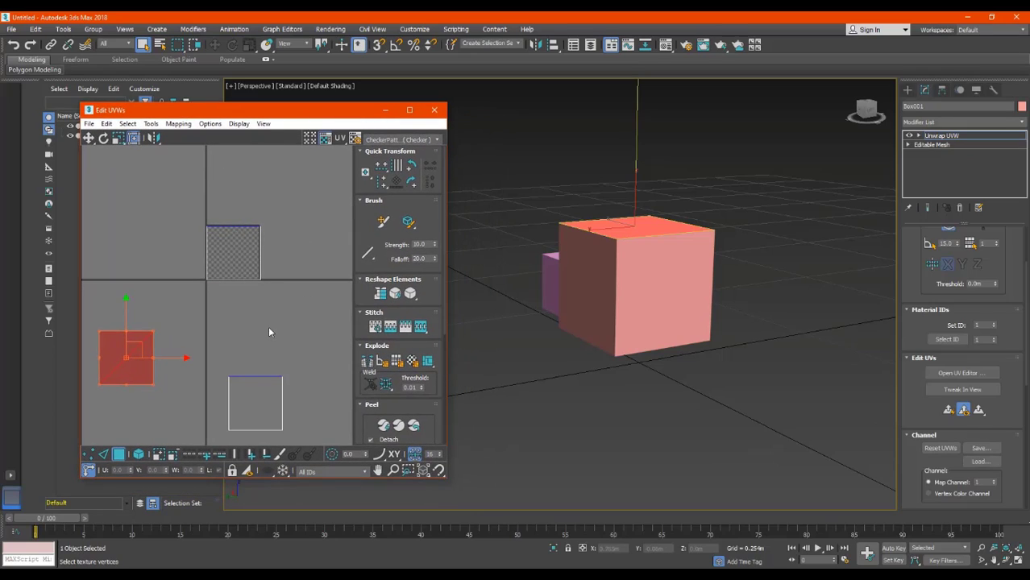
{"action": "left_click", "coordinate": [89, 125]}
{"action": "left_click", "coordinate": [89, 125]}
{"action": "left_click", "coordinate": [89, 126]}
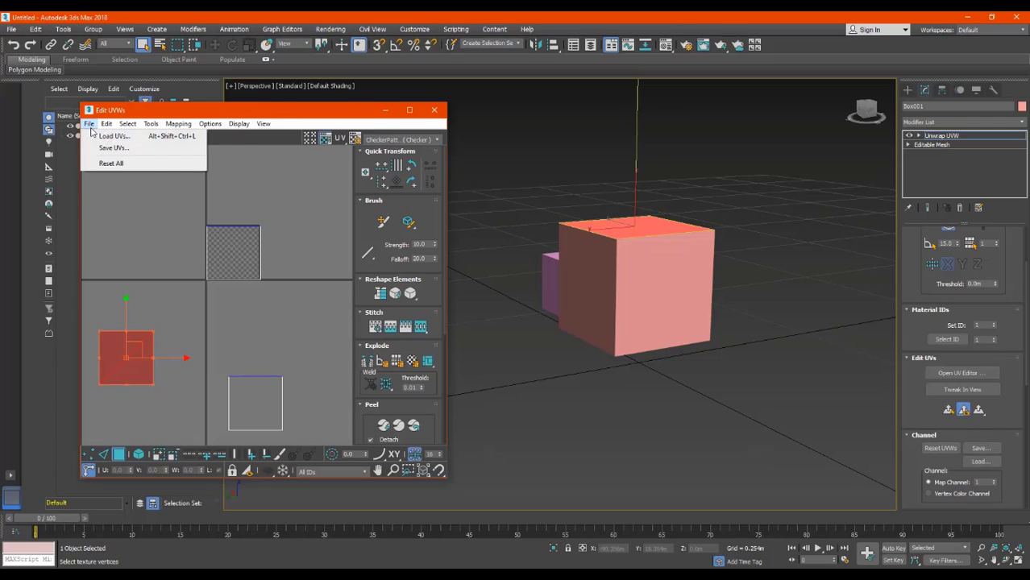
{"action": "left_click", "coordinate": [89, 125]}
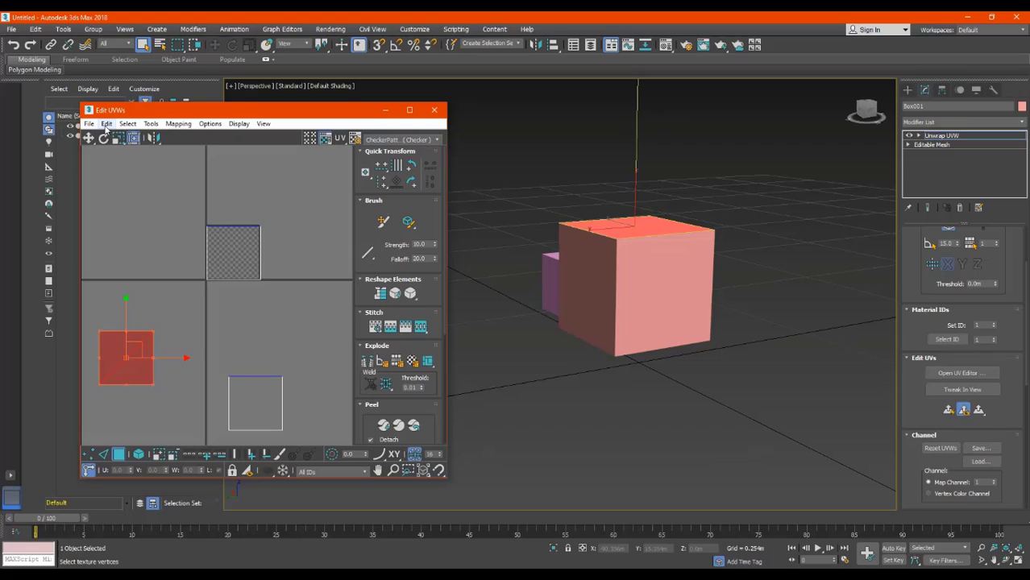
Step: Examine the UV mapping commands and the Normal Mapping methods, trying Left/Right Mapping, and cancel without applying any mapping
{"action": "left_click", "coordinate": [158, 126]}
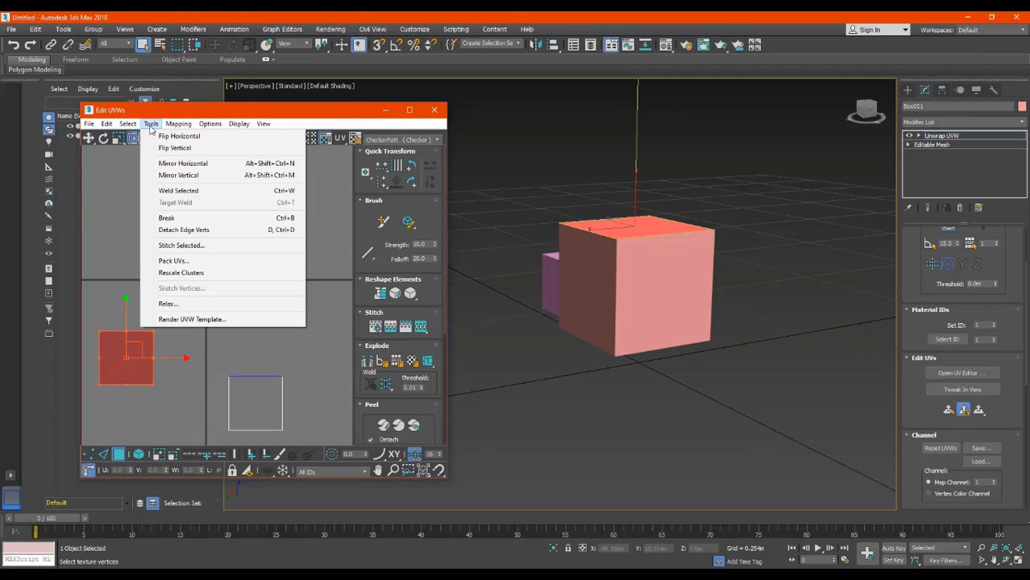
{"action": "mouse_move", "coordinate": [177, 126]}
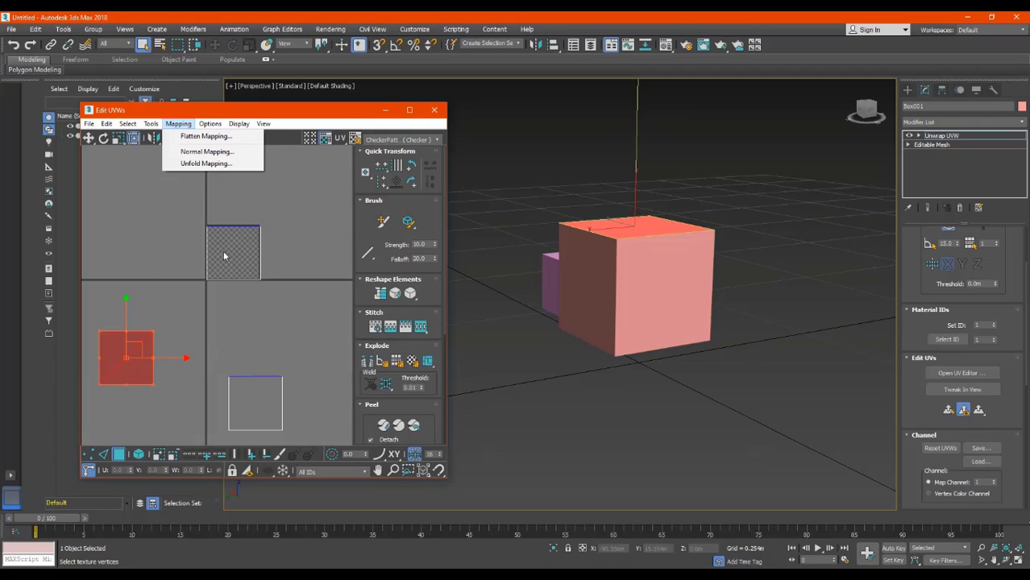
{"action": "left_click", "coordinate": [207, 152]}
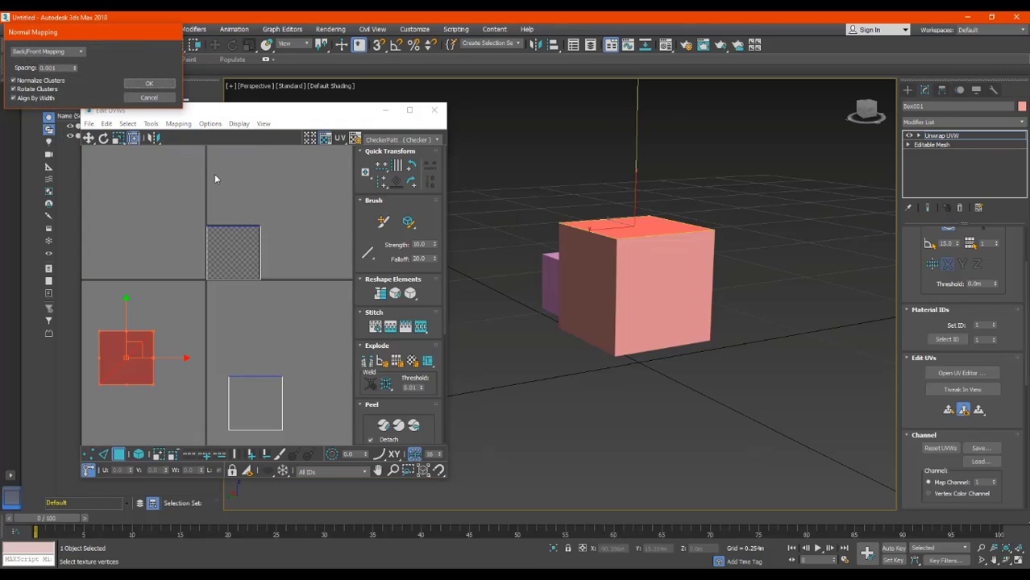
{"action": "left_click", "coordinate": [83, 53]}
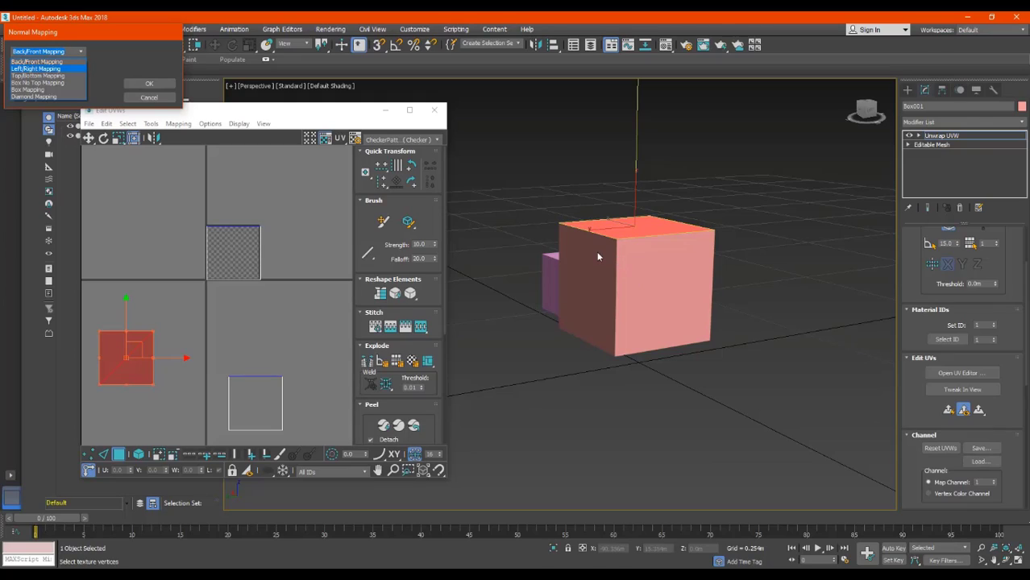
{"action": "left_click", "coordinate": [35, 68]}
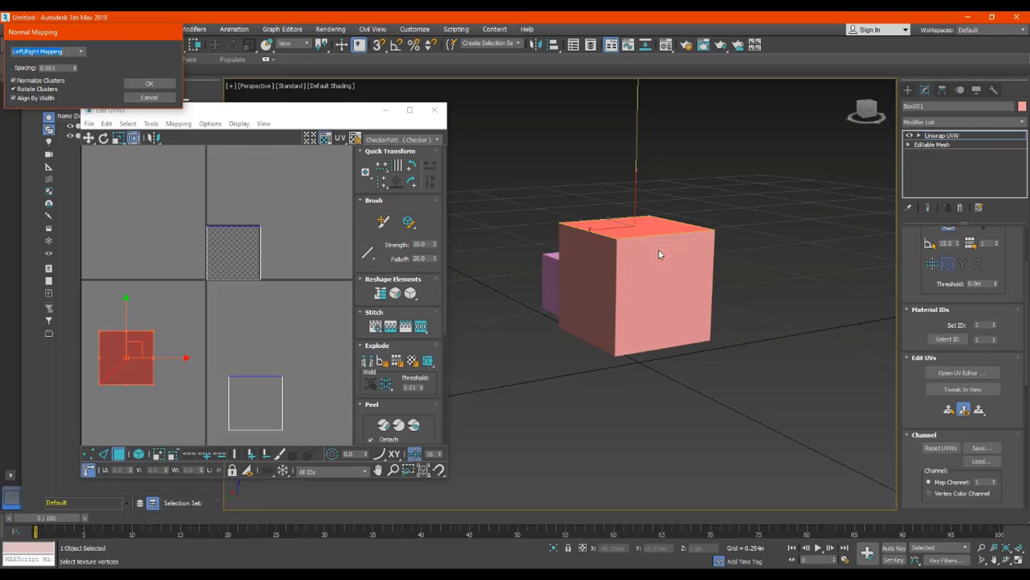
{"action": "left_click", "coordinate": [80, 53]}
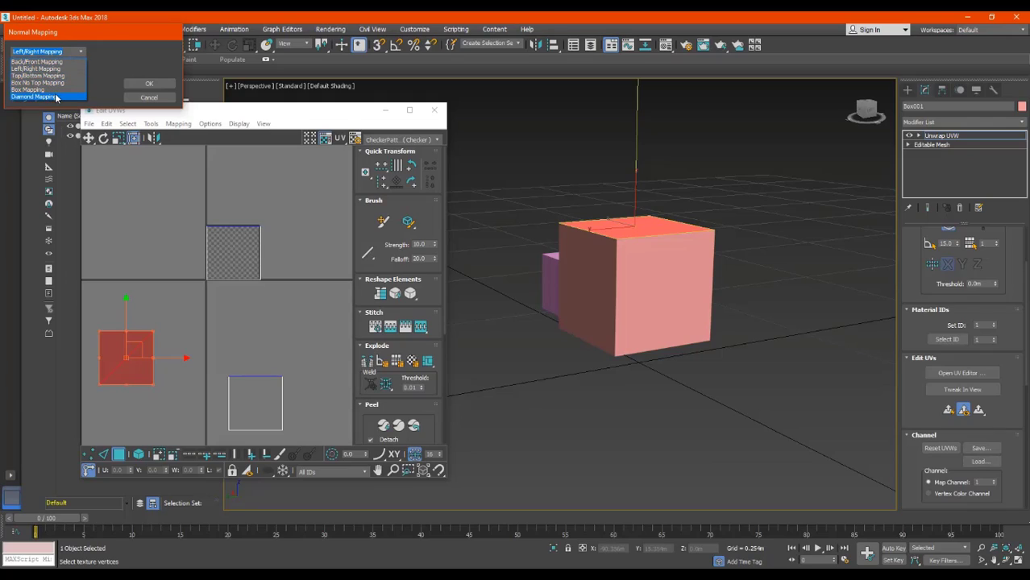
{"action": "left_click", "coordinate": [123, 55]}
{"action": "left_click", "coordinate": [148, 97]}
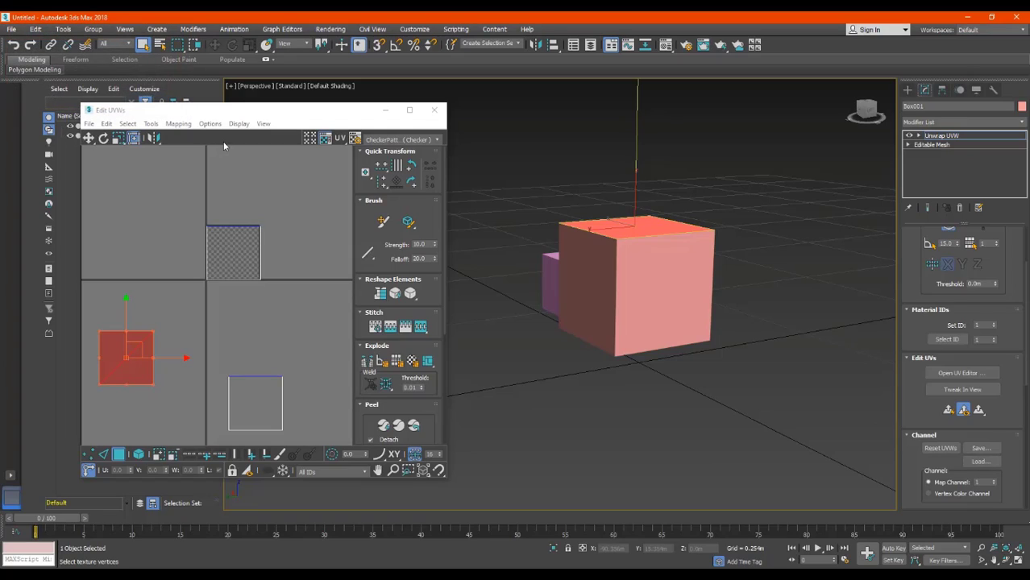
{"action": "left_click", "coordinate": [178, 124]}
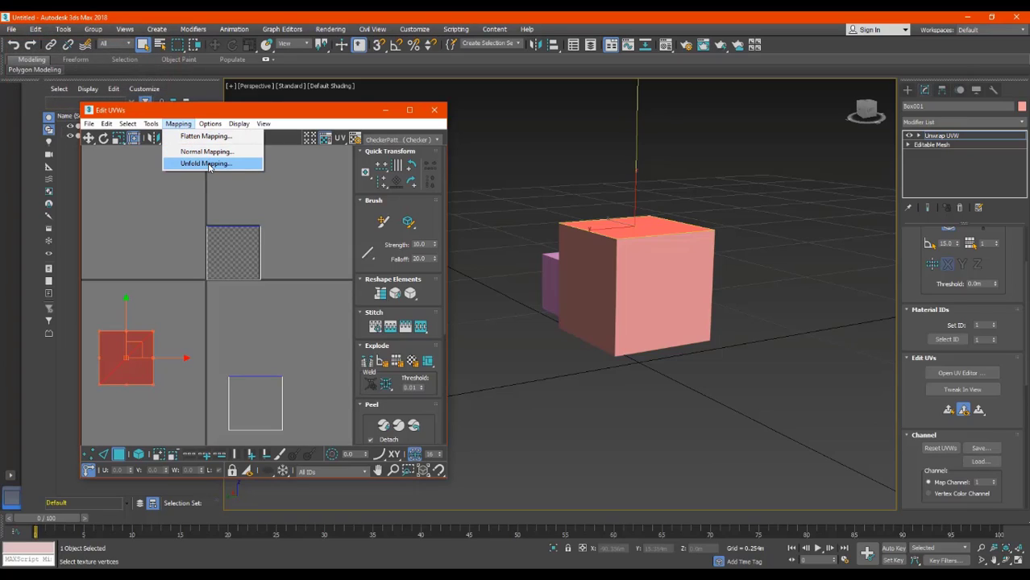
{"action": "left_click", "coordinate": [293, 230]}
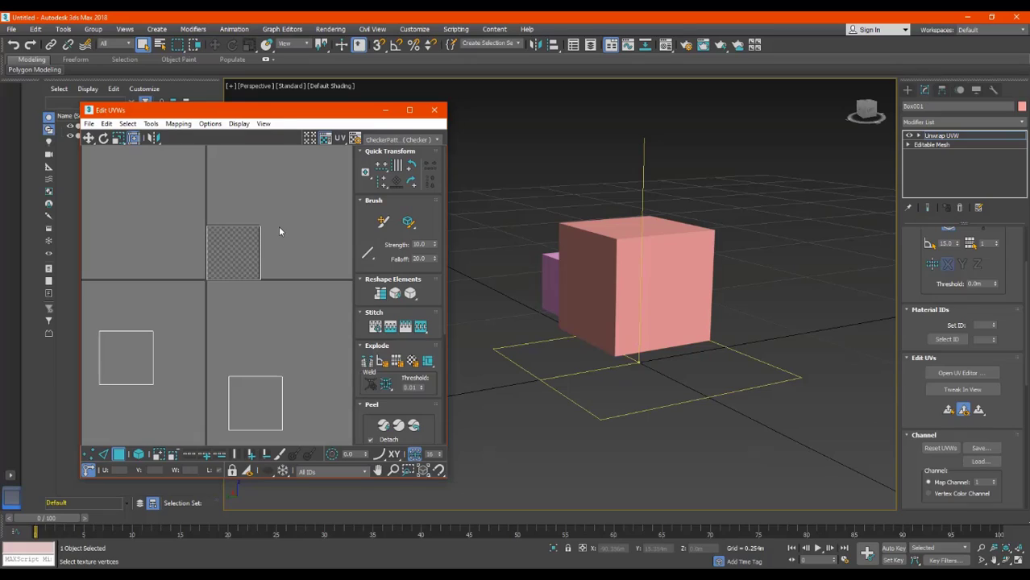
Step: Select the large box's side face facing the viewer and move its UV island below the checker square
{"action": "left_click", "coordinate": [139, 361]}
{"action": "left_click", "coordinate": [233, 296]}
{"action": "left_click", "coordinate": [238, 265]}
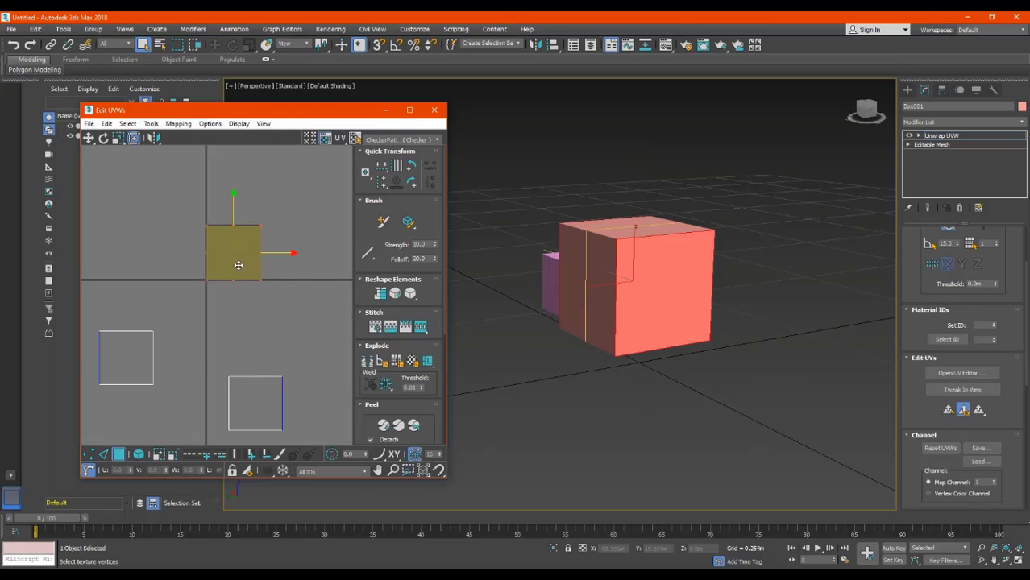
{"action": "left_click", "coordinate": [676, 315]}
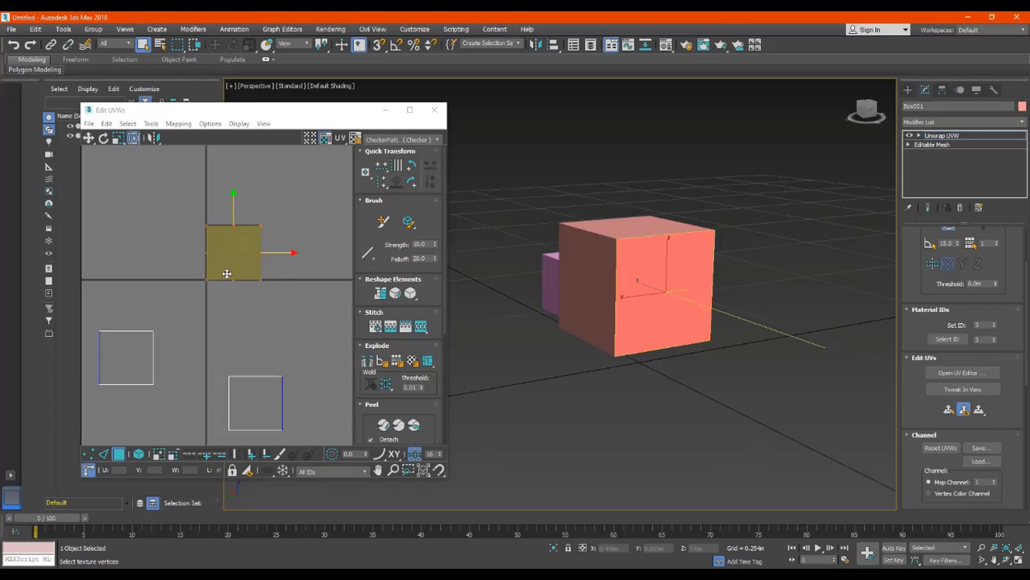
{"action": "left_click_drag", "start_coordinate": [225, 273], "coordinate": [246, 352]}
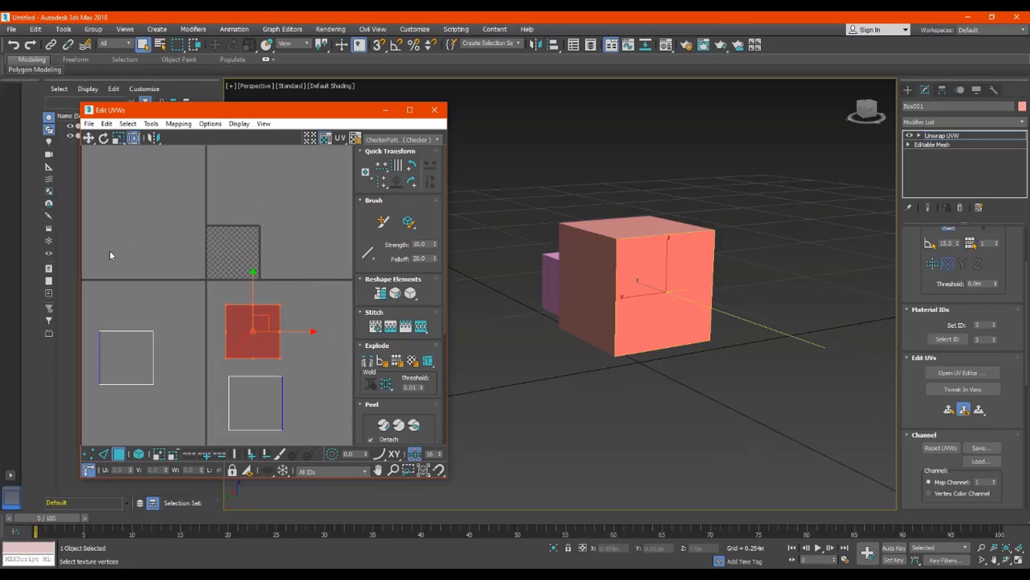
Step: Rearrange the three UV islands below the checker square so they lie apart from each other, and clear the selection
{"action": "left_click", "coordinate": [344, 241]}
{"action": "left_click_drag", "start_coordinate": [109, 347], "coordinate": [136, 320]}
{"action": "left_click_drag", "start_coordinate": [265, 319], "coordinate": [293, 317]}
{"action": "left_click_drag", "start_coordinate": [264, 396], "coordinate": [147, 396]}
{"action": "left_click_drag", "start_coordinate": [279, 340], "coordinate": [262, 375]}
{"action": "left_click", "coordinate": [283, 416]}
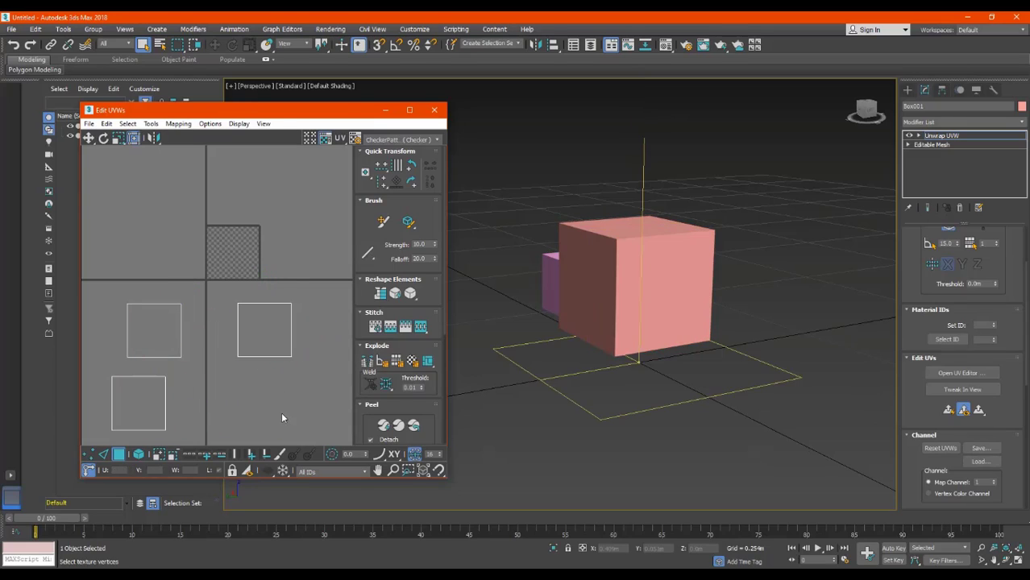
Step: Select the large box's bottom face and its top face in turn to compare their UV islands
{"action": "left_click_drag", "start_coordinate": [861, 111], "coordinate": [856, 70]}
{"action": "left_click", "coordinate": [625, 324]}
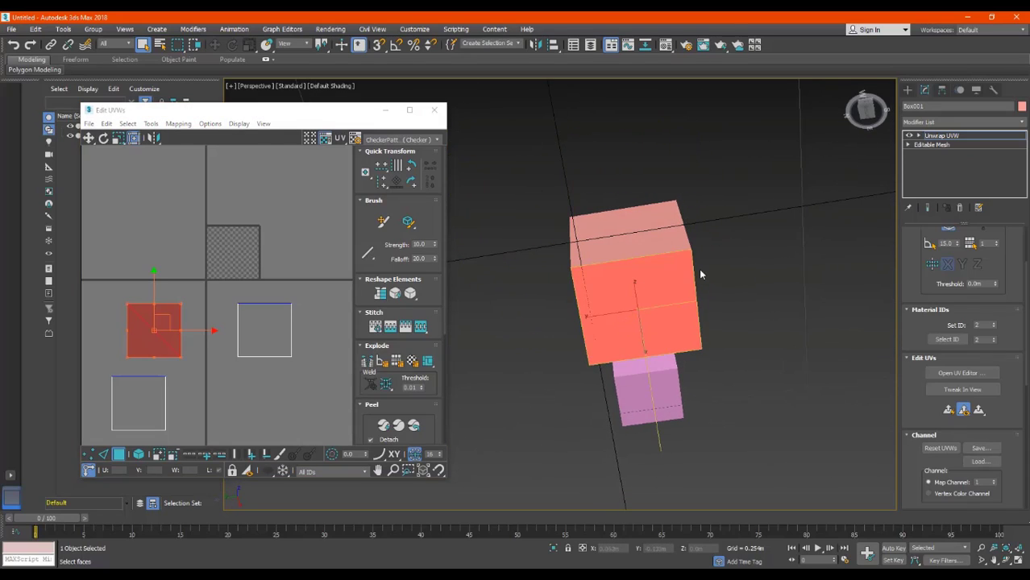
{"action": "left_click_drag", "start_coordinate": [862, 120], "coordinate": [871, 146]}
{"action": "left_click", "coordinate": [866, 113]}
{"action": "left_click", "coordinate": [650, 260]}
{"action": "left_click", "coordinate": [641, 239]}
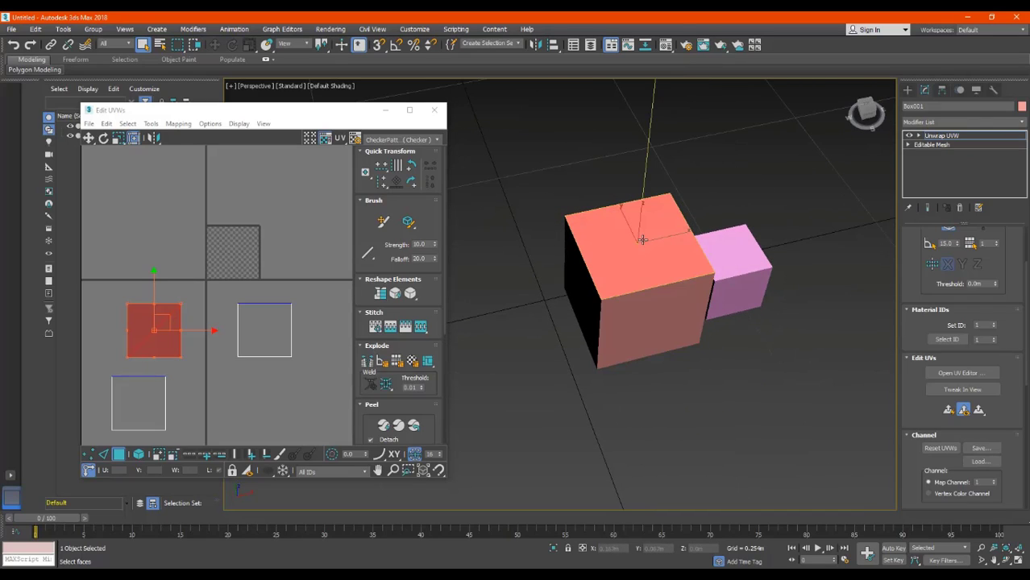
Step: Select the large box's side face next to the small box to identify its UV island
{"action": "left_click_drag", "start_coordinate": [873, 111], "coordinate": [867, 116]}
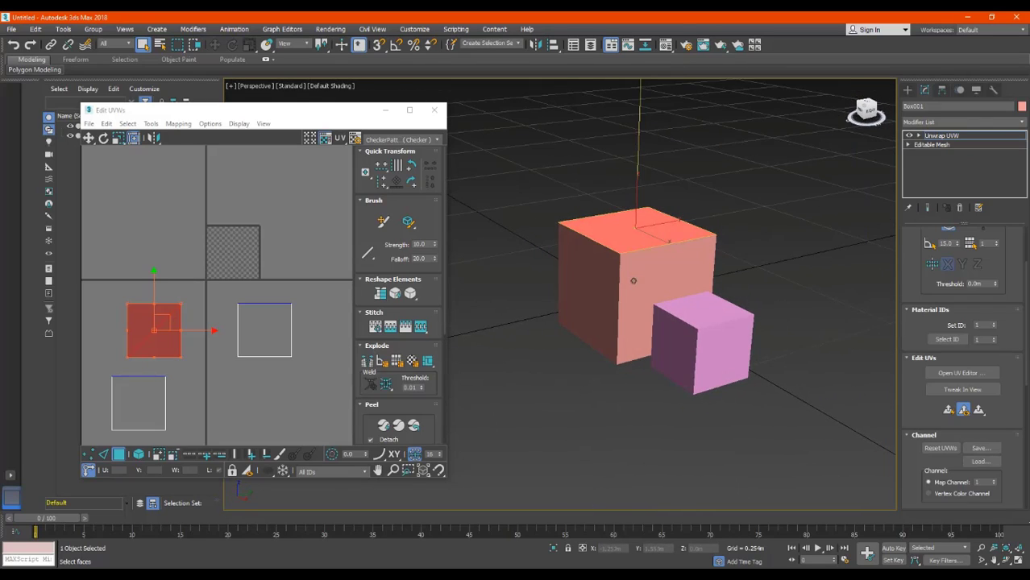
{"action": "left_click", "coordinate": [677, 271]}
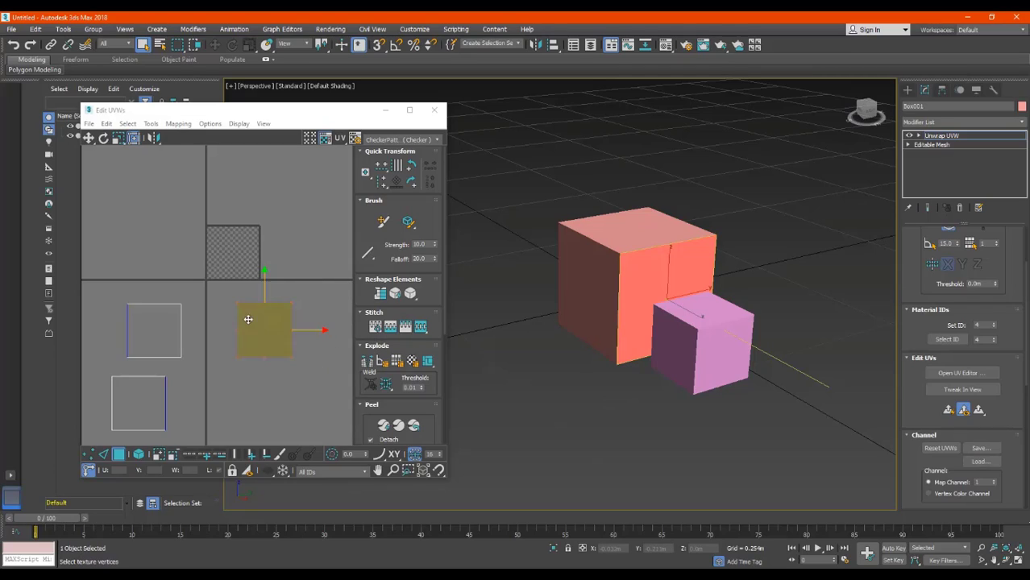
{"action": "left_click", "coordinate": [299, 409]}
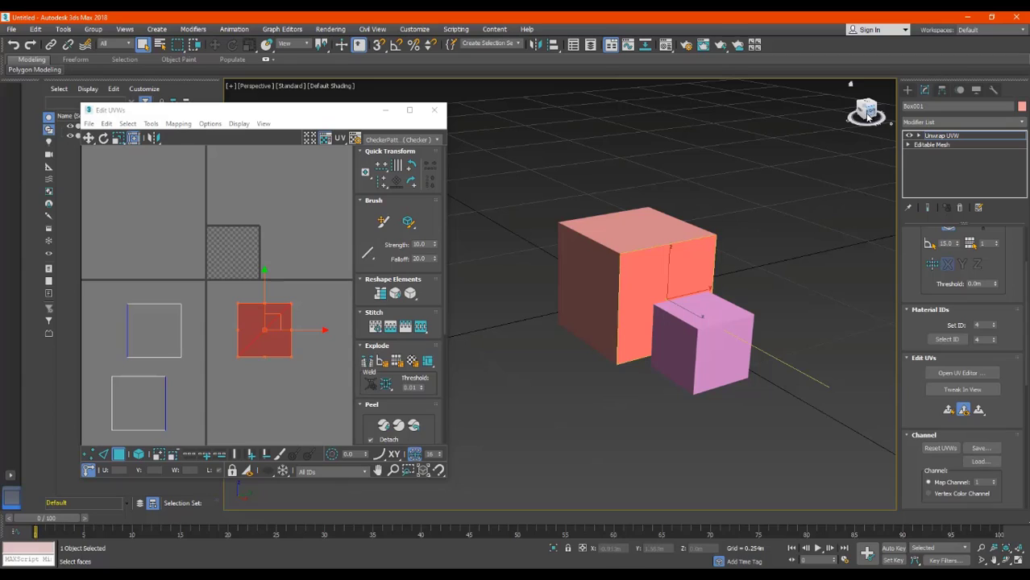
Step: Select the large box's bottom face and the neighbouring side faces in turn from below to compare their UV islands
{"action": "left_click_drag", "start_coordinate": [870, 116], "coordinate": [876, 58]}
{"action": "left_click", "coordinate": [671, 316]}
{"action": "left_click", "coordinate": [668, 267]}
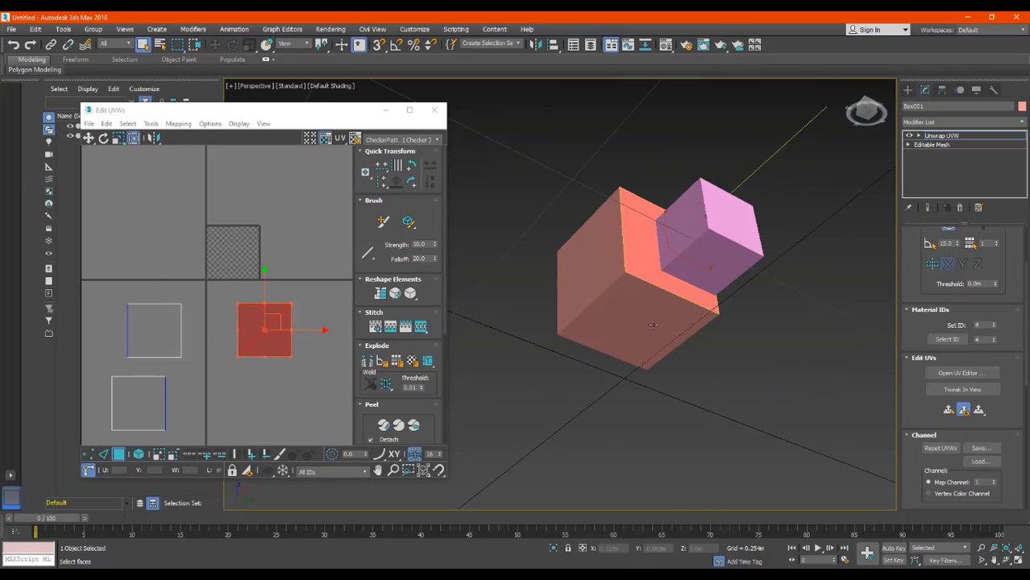
{"action": "left_click", "coordinate": [649, 344]}
{"action": "left_click", "coordinate": [650, 267]}
{"action": "left_click", "coordinate": [588, 270]}
{"action": "left_click", "coordinate": [619, 314]}
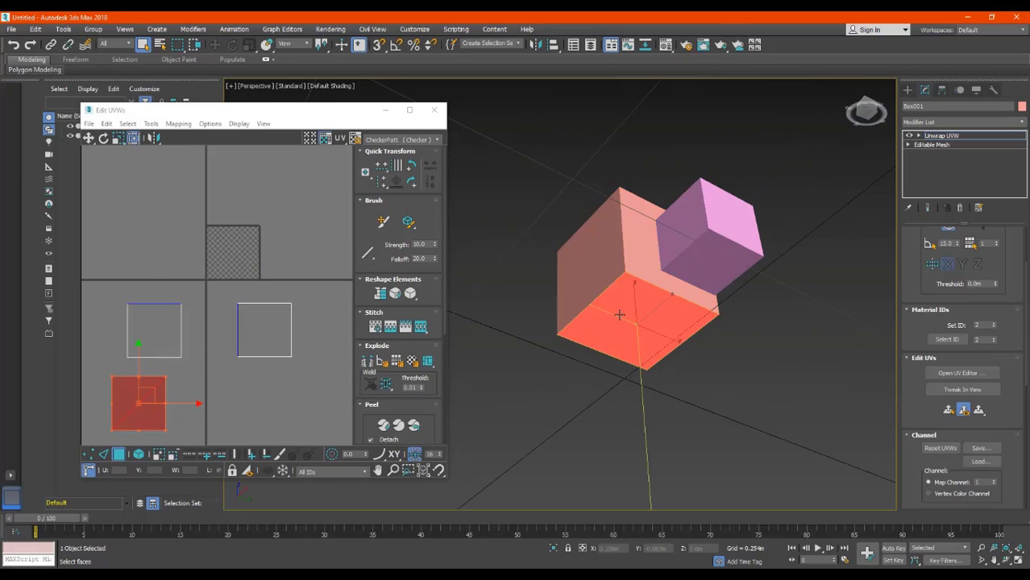
{"action": "left_click", "coordinate": [634, 252]}
{"action": "left_click", "coordinate": [596, 266]}
{"action": "left_click", "coordinate": [621, 323]}
{"action": "left_click", "coordinate": [646, 273]}
{"action": "left_click", "coordinate": [635, 297]}
{"action": "left_click", "coordinate": [611, 262]}
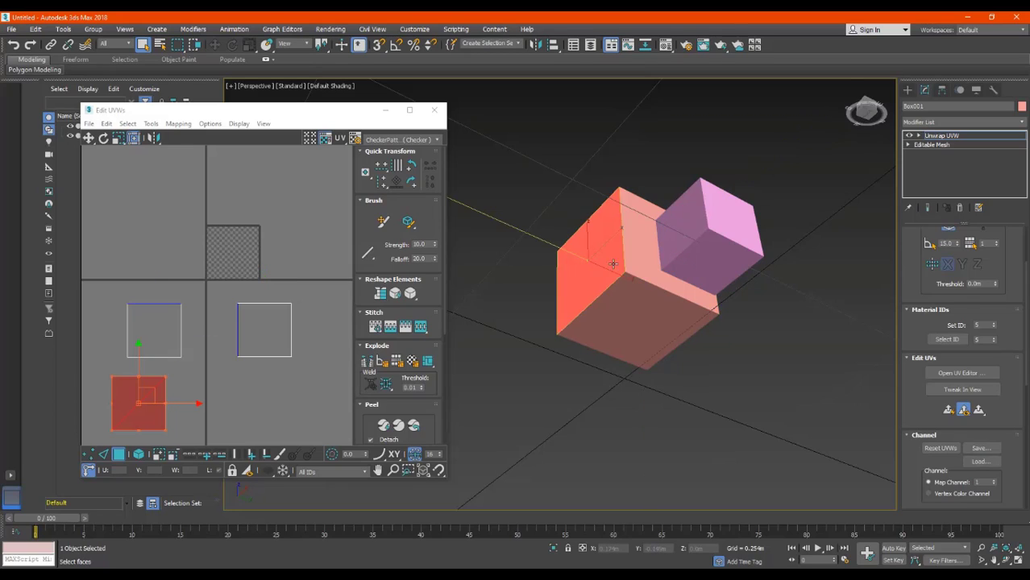
Step: Select the large box's top face and check which UV island it covers
{"action": "left_click_drag", "start_coordinate": [865, 118], "coordinate": [867, 174]}
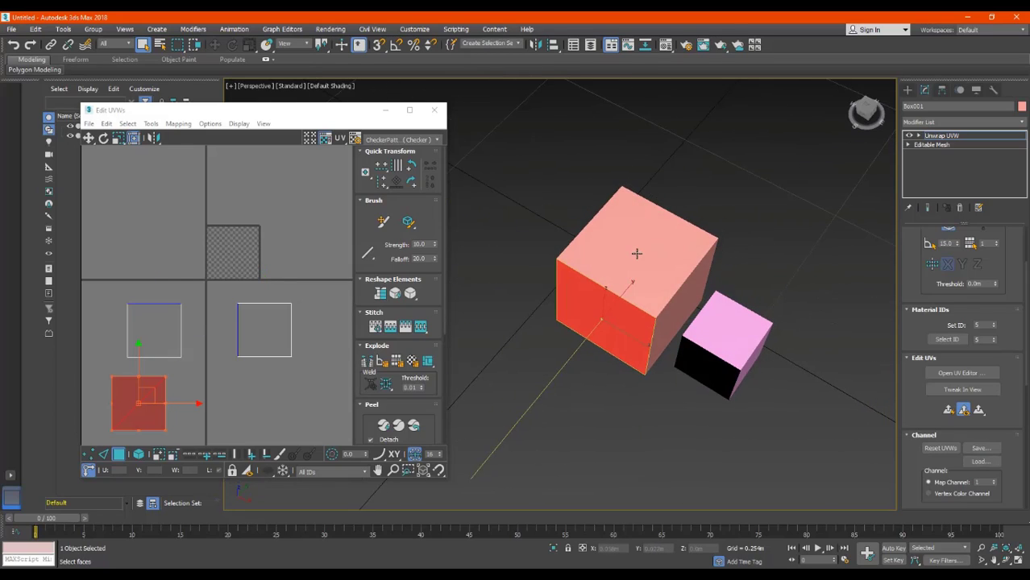
{"action": "left_click", "coordinate": [633, 282]}
{"action": "middle_click_drag", "start_coordinate": [634, 282], "coordinate": [634, 281], "text": "alt"}
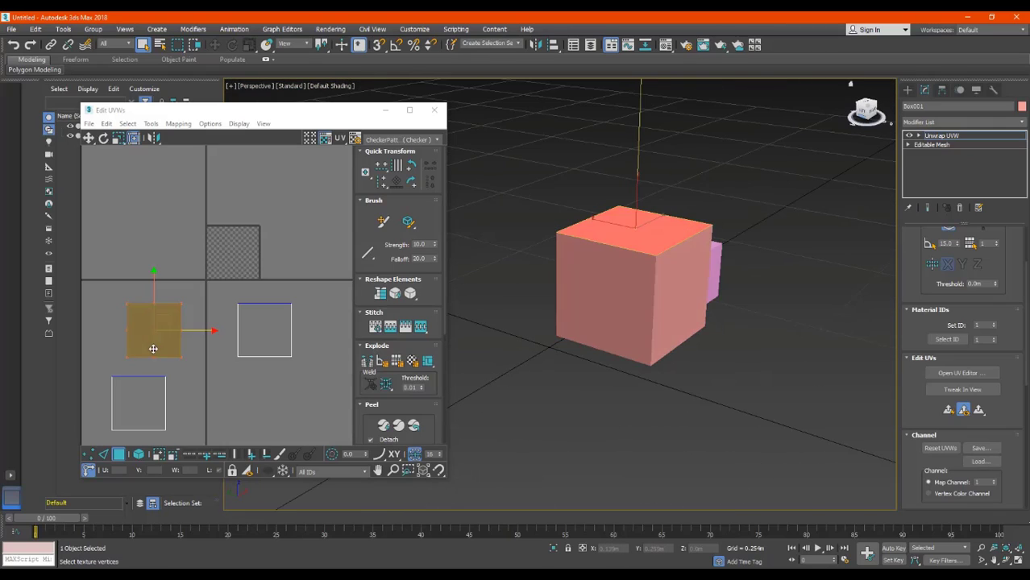
{"action": "middle_click_drag", "start_coordinate": [304, 236], "coordinate": [280, 234]}
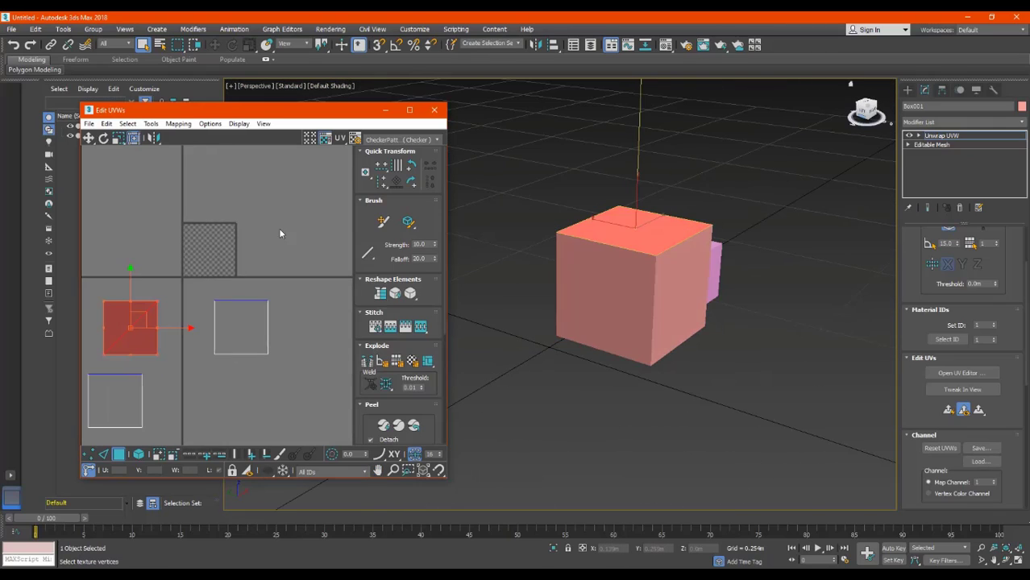
Step: Pack the separate side-face UV island onto the checker square using Non-Convex packing with 0.001 padding, and clear the selection
{"action": "left_click", "coordinate": [242, 329]}
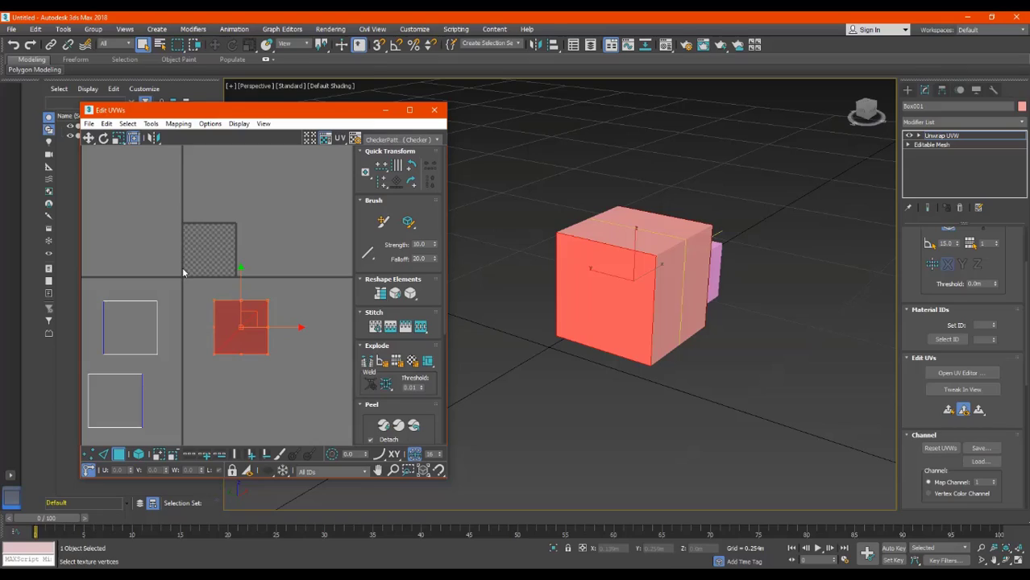
{"action": "left_click", "coordinate": [150, 124]}
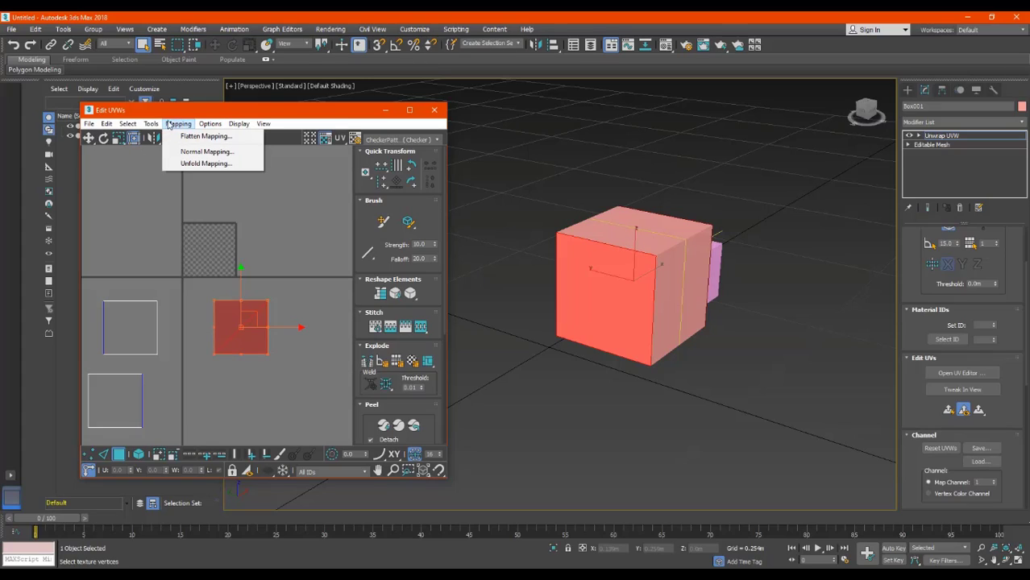
{"action": "mouse_move", "coordinate": [151, 124]}
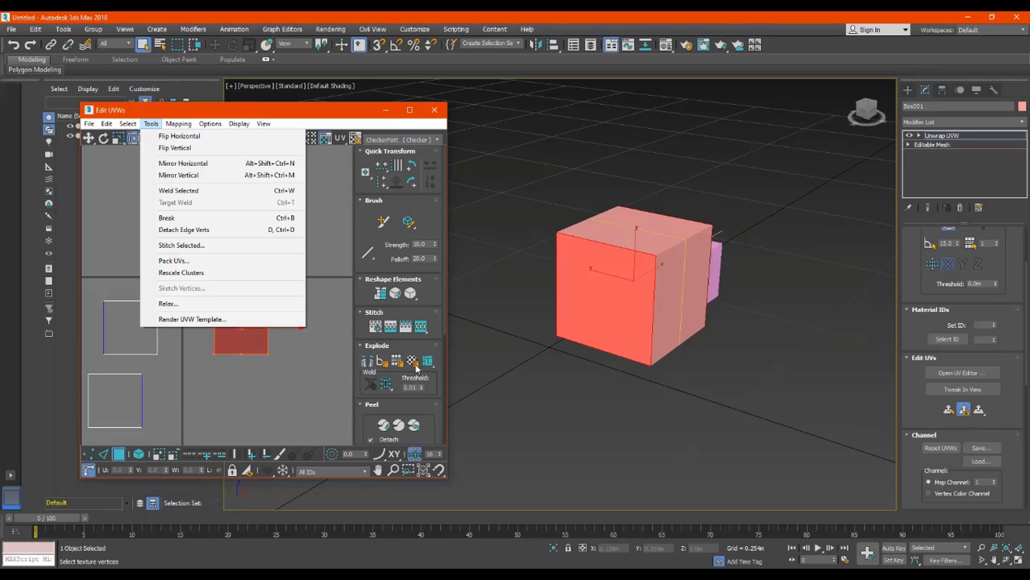
{"action": "left_click", "coordinate": [184, 261]}
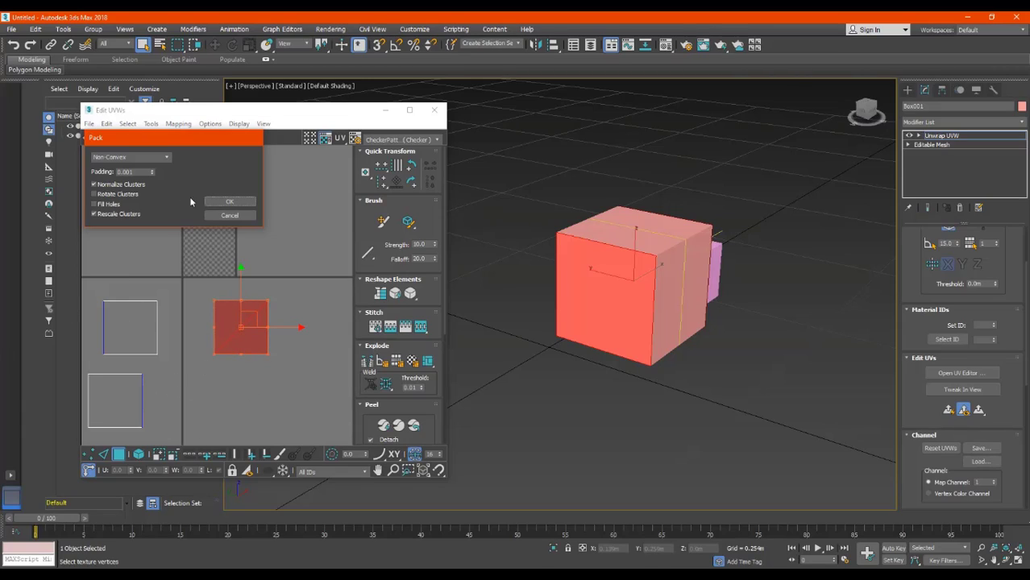
{"action": "left_click", "coordinate": [230, 202]}
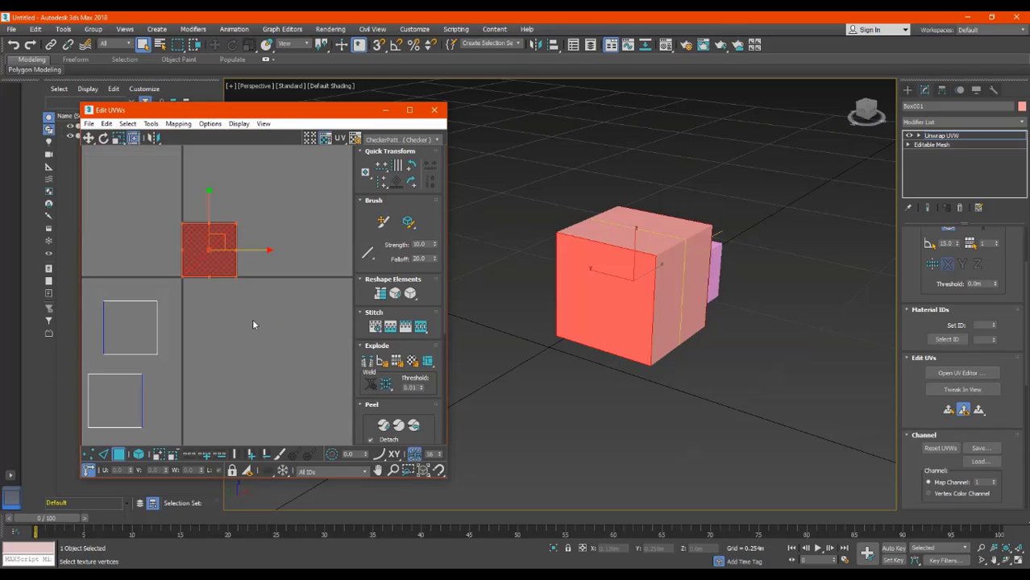
{"action": "left_click", "coordinate": [252, 319]}
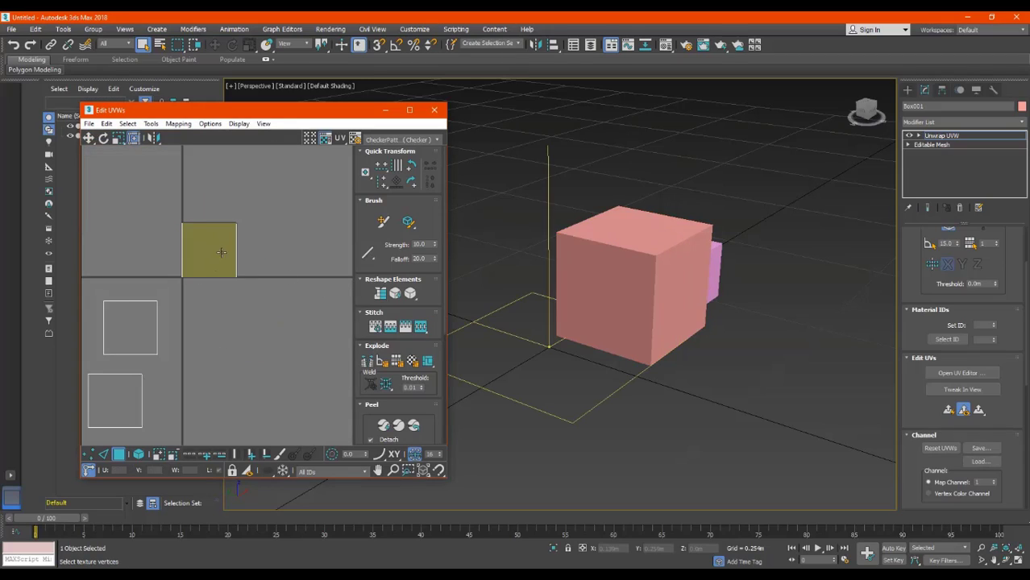
Step: Choose Checker Pattern as the UV editor's background texture and inspect the packed island area and the box
{"action": "scroll", "coordinate": [224, 250], "scroll_direction": "up", "scroll_amount": 5}
{"action": "middle_click_drag", "start_coordinate": [225, 249], "coordinate": [260, 289]}
{"action": "scroll", "coordinate": [260, 289], "scroll_direction": "up", "scroll_amount": 2}
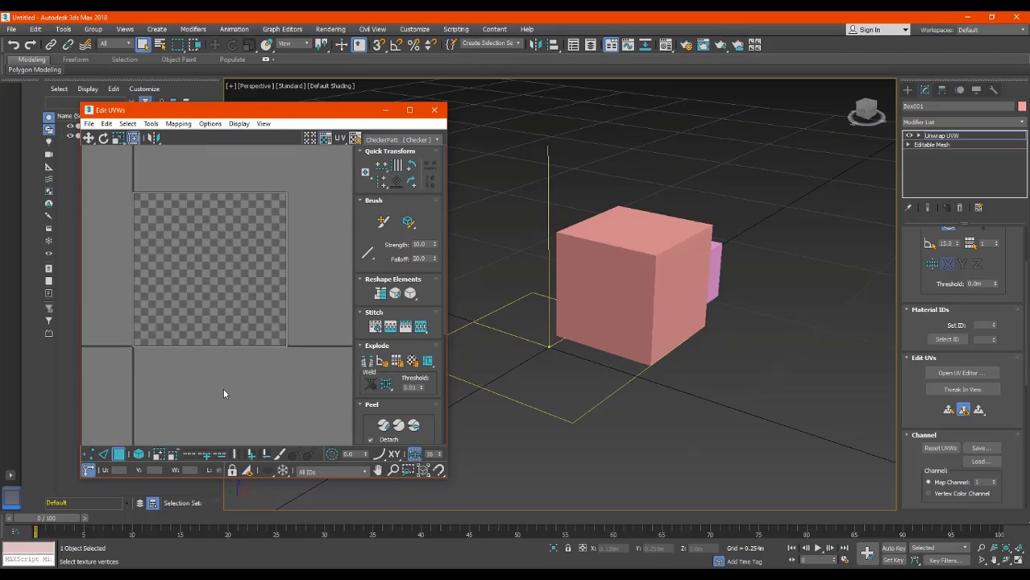
{"action": "left_click", "coordinate": [401, 140]}
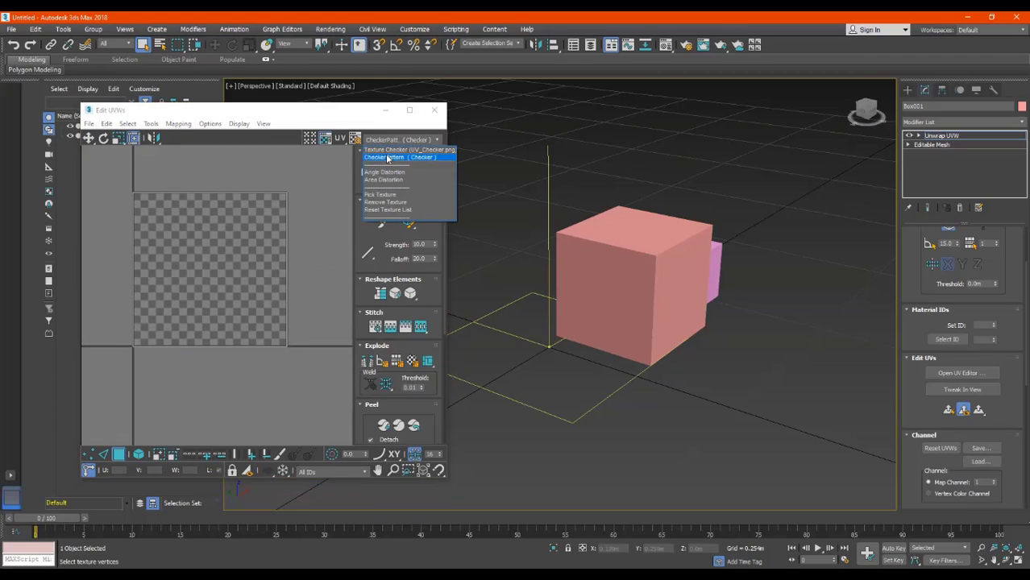
{"action": "left_click", "coordinate": [387, 158]}
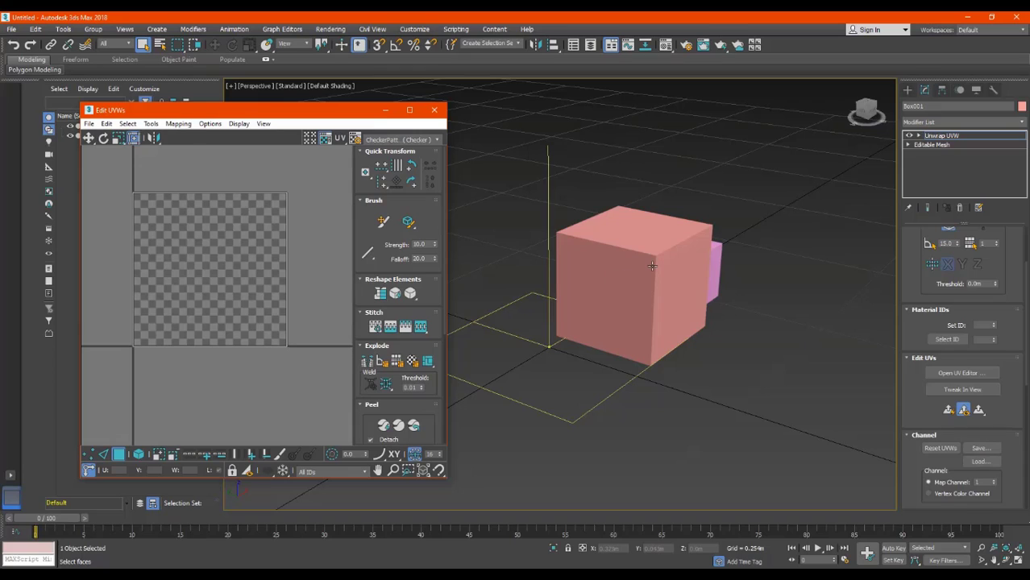
{"action": "mouse_move", "coordinate": [649, 271]}
{"action": "middle_mouse_down", "text": "alt"}
{"action": "mouse_move", "coordinate": [634, 283]}
{"action": "mouse_move", "coordinate": [659, 284]}
{"action": "middle_mouse_up", "text": "alt"}
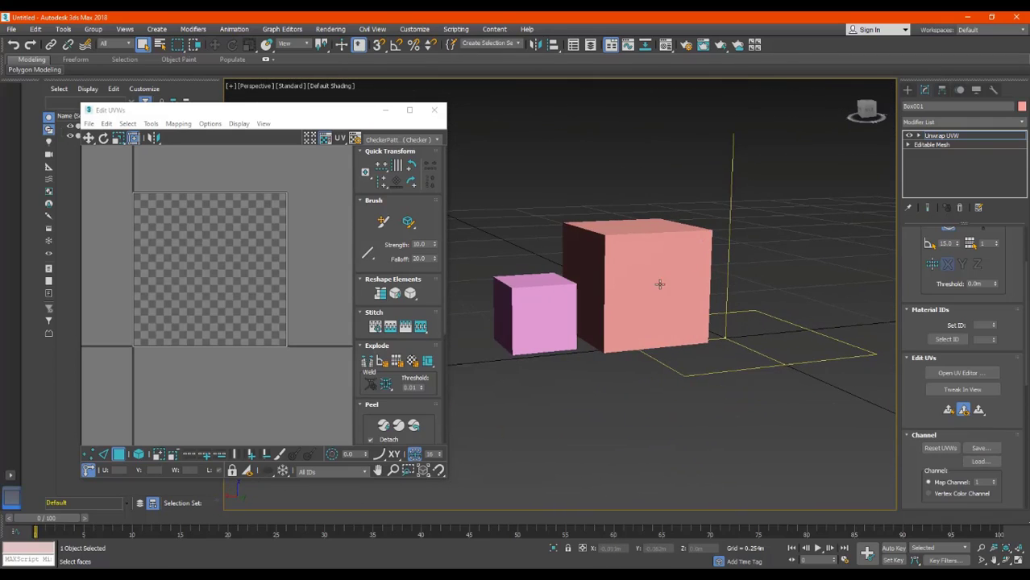
Step: Select and deselect the UV island on the checker square repeatedly to check which faces of the large box share it
{"action": "left_click", "coordinate": [284, 266]}
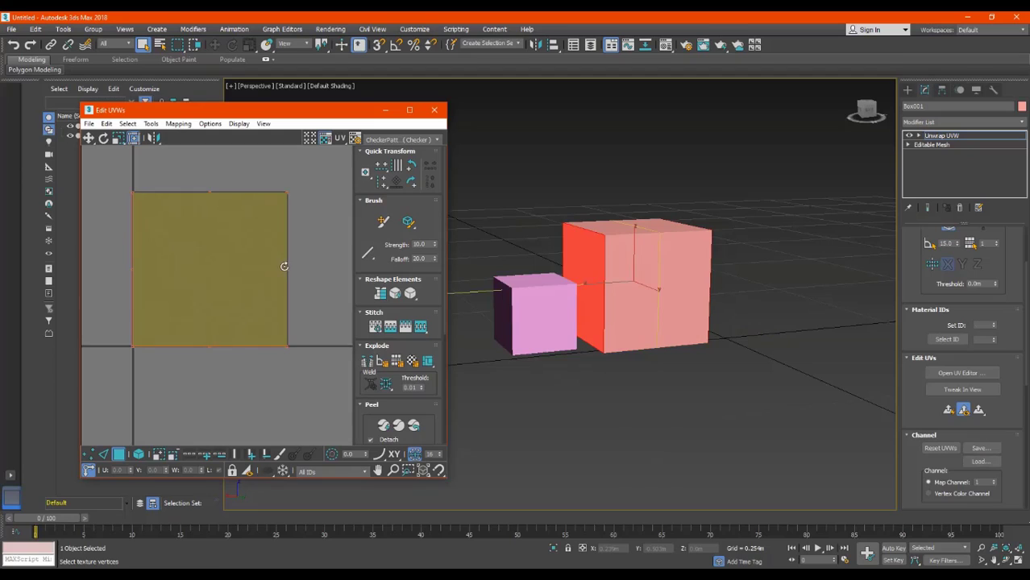
{"action": "left_click", "coordinate": [312, 257]}
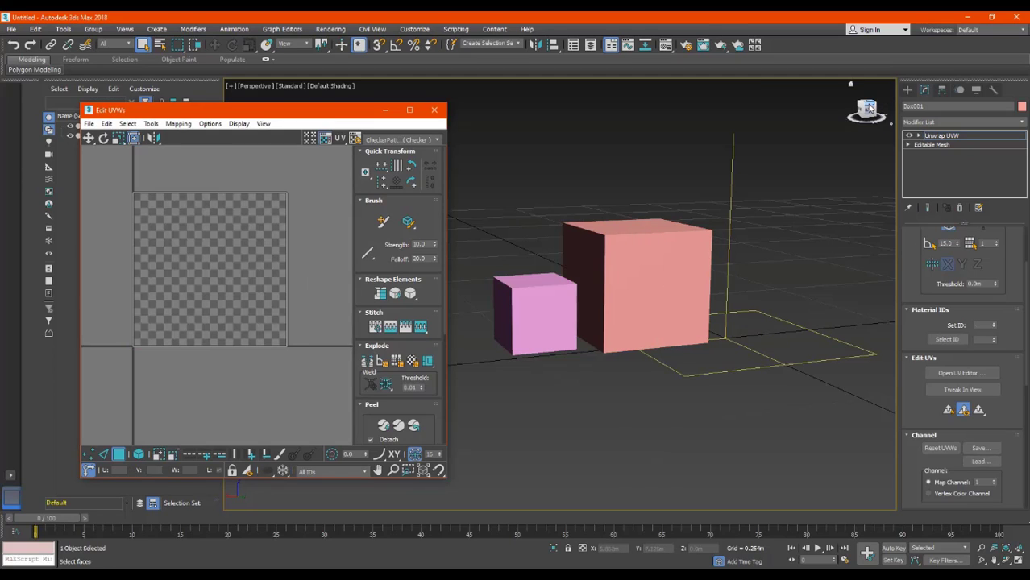
{"action": "middle_click_drag", "start_coordinate": [633, 280], "coordinate": [633, 281], "text": "alt"}
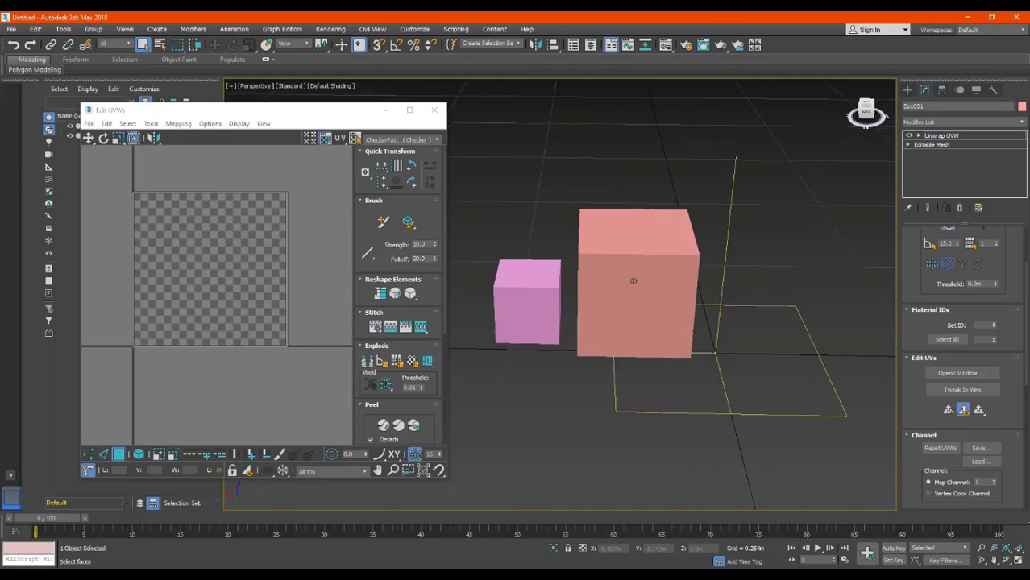
{"action": "left_click", "coordinate": [196, 247]}
{"action": "left_click", "coordinate": [321, 184]}
{"action": "middle_click_drag", "start_coordinate": [313, 215], "coordinate": [291, 271]}
{"action": "scroll", "coordinate": [289, 219], "scroll_direction": "down", "scroll_amount": 4}
{"action": "left_click", "coordinate": [239, 282]}
{"action": "left_click", "coordinate": [288, 279]}
{"action": "left_click", "coordinate": [234, 282]}
{"action": "left_click", "coordinate": [303, 289]}
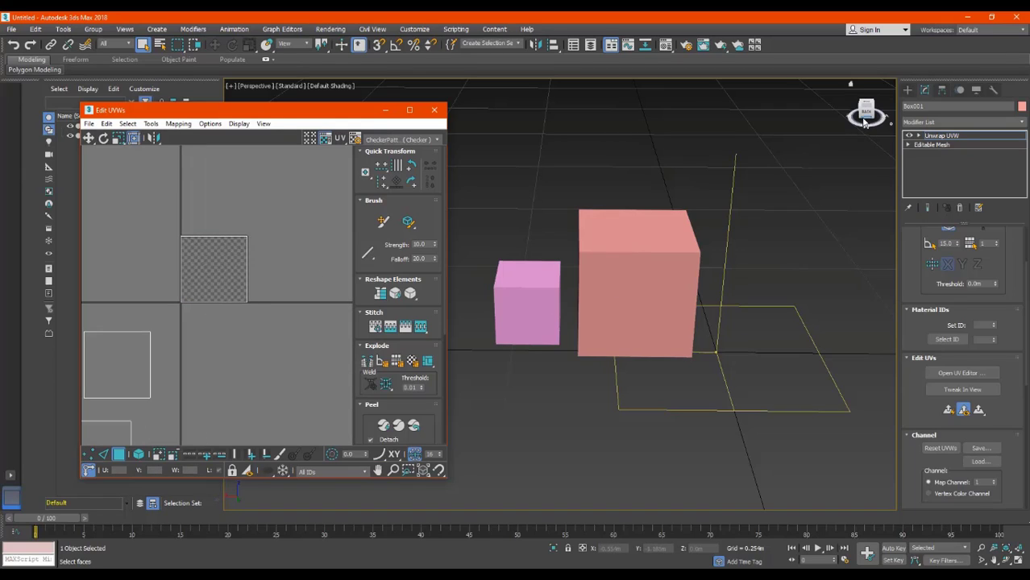
{"action": "left_click_drag", "start_coordinate": [865, 121], "coordinate": [855, 167]}
Step: Select all UV islands and apply Flatten Mapping with a 45.0 polygon angle threshold, 0.001 spacing, and Normalize Clusters, Rotate Clusters and Fill Holes on
{"action": "middle_click_drag", "start_coordinate": [215, 287], "coordinate": [224, 281]}
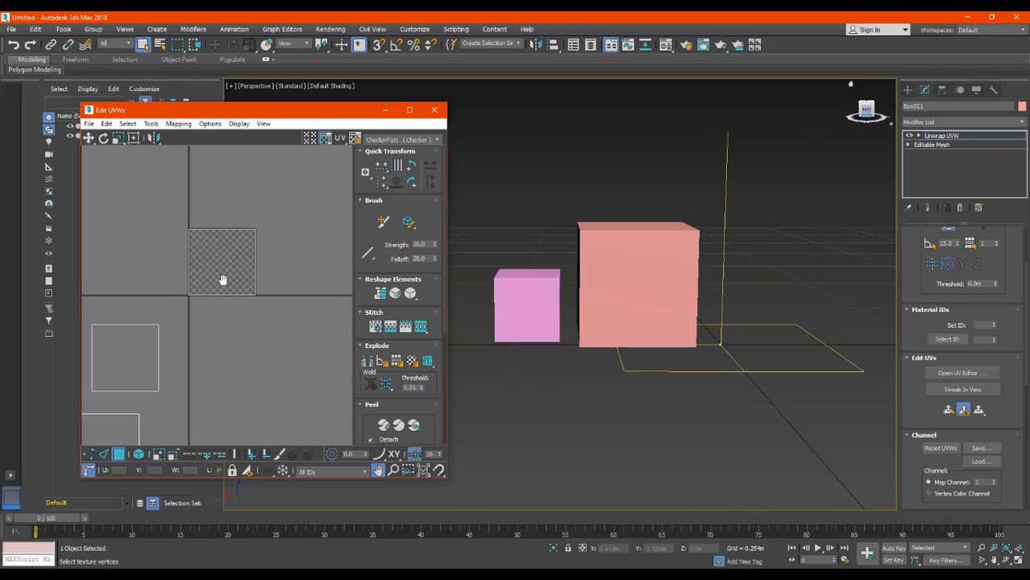
{"action": "scroll", "coordinate": [255, 388], "scroll_direction": "down", "scroll_amount": 4}
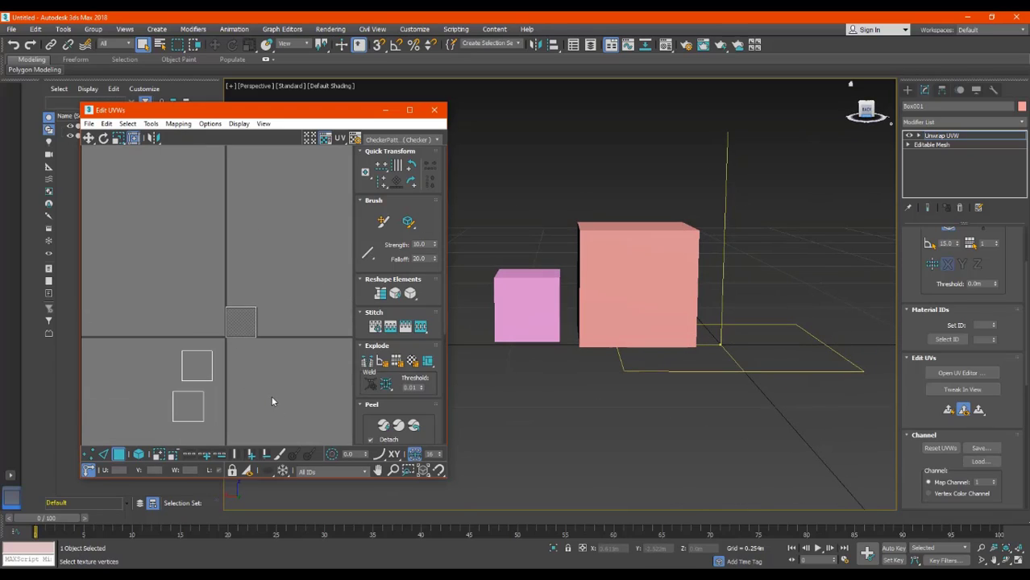
{"action": "left_click_drag", "start_coordinate": [298, 410], "coordinate": [135, 288]}
{"action": "left_click", "coordinate": [178, 123]}
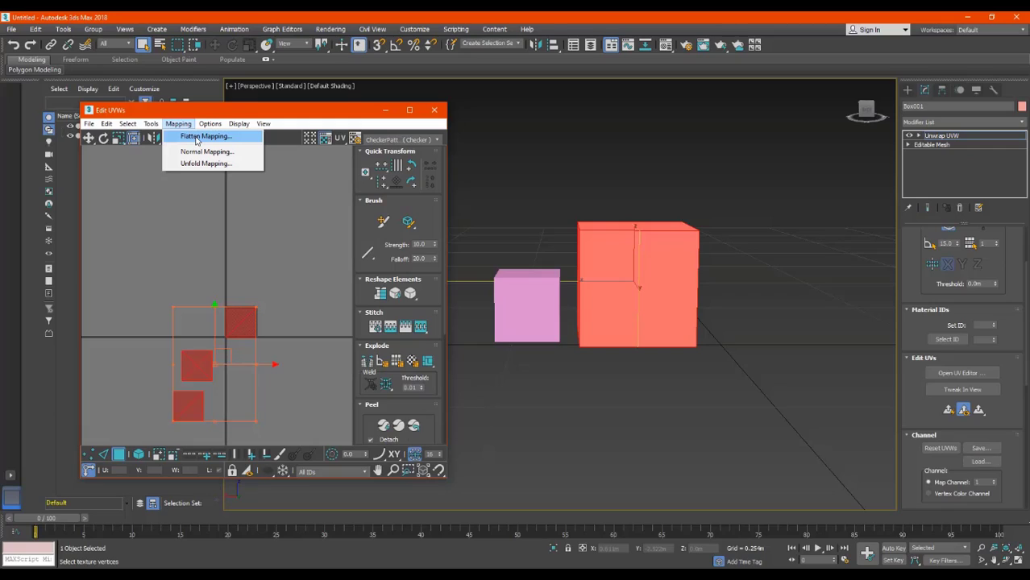
{"action": "left_click", "coordinate": [196, 139]}
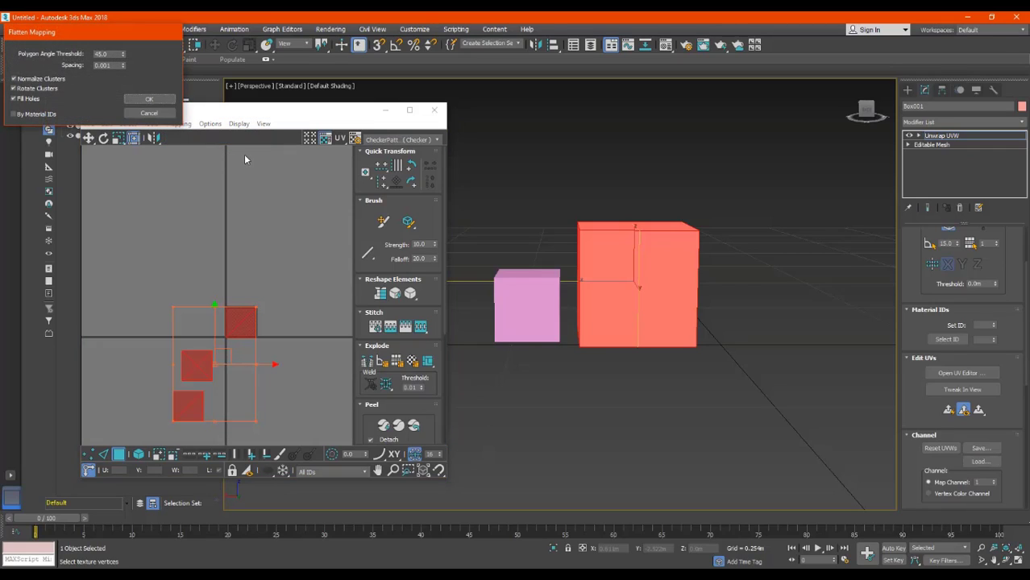
{"action": "left_click", "coordinate": [147, 98]}
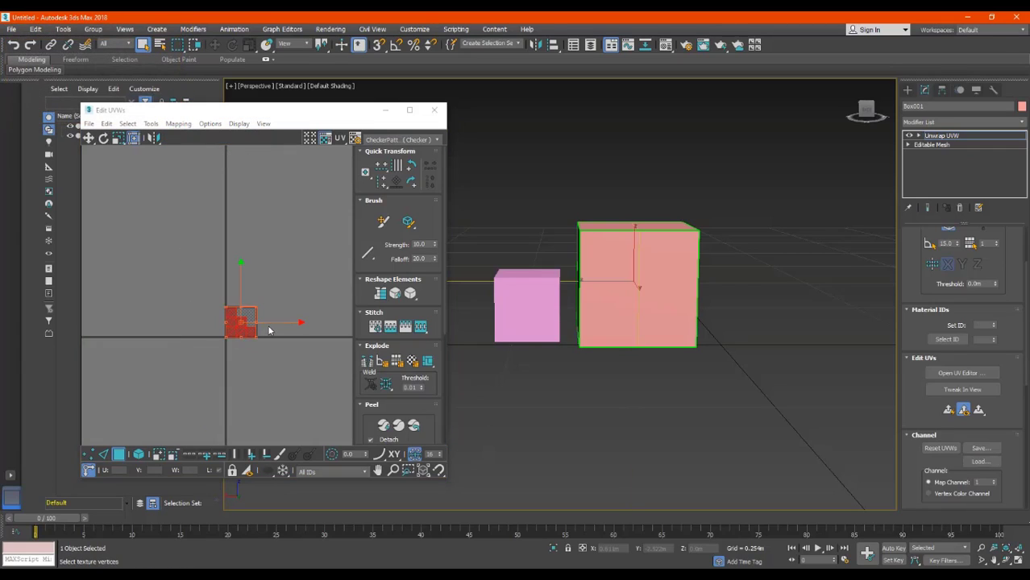
Step: Clear the selection and examine how the flattened UV islands are laid out within the checker square
{"action": "left_click", "coordinate": [302, 314]}
{"action": "scroll", "coordinate": [240, 323], "scroll_direction": "up", "scroll_amount": 12}
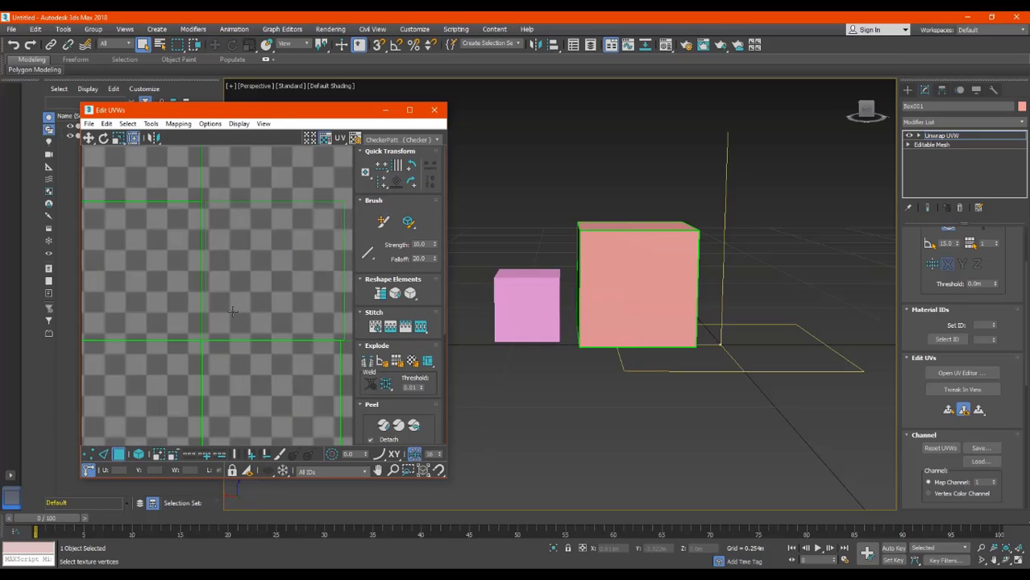
{"action": "scroll", "coordinate": [242, 343], "scroll_direction": "down", "scroll_amount": 2}
{"action": "middle_click_drag", "start_coordinate": [243, 350], "coordinate": [219, 289]}
{"action": "scroll", "coordinate": [219, 290], "scroll_direction": "down", "scroll_amount": 4}
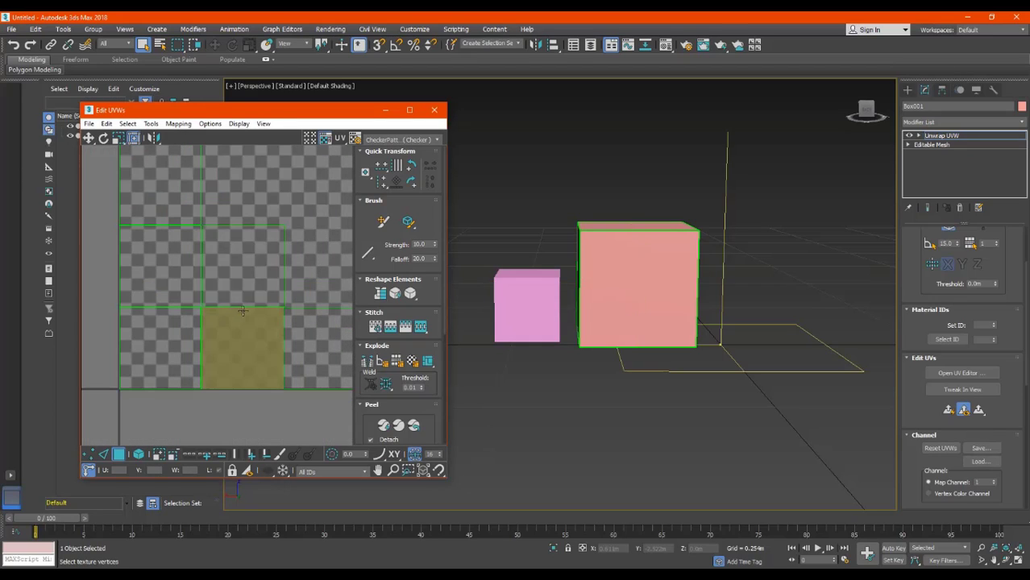
{"action": "middle_click_drag", "start_coordinate": [292, 254], "coordinate": [188, 275]}
{"action": "middle_click_drag", "start_coordinate": [222, 304], "coordinate": [259, 279]}
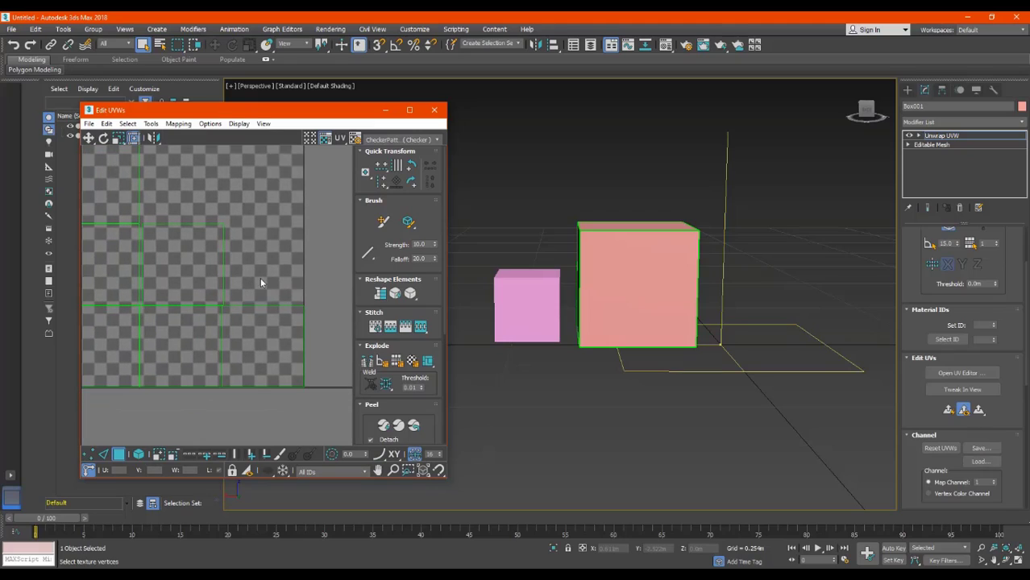
{"action": "middle_click_drag", "start_coordinate": [200, 215], "coordinate": [199, 282]}
{"action": "scroll", "coordinate": [260, 276], "scroll_direction": "down", "scroll_amount": 2}
Step: Select the centre UV island of the flattened layout to check its matching box face, and clear the selection
{"action": "left_click", "coordinate": [218, 289]}
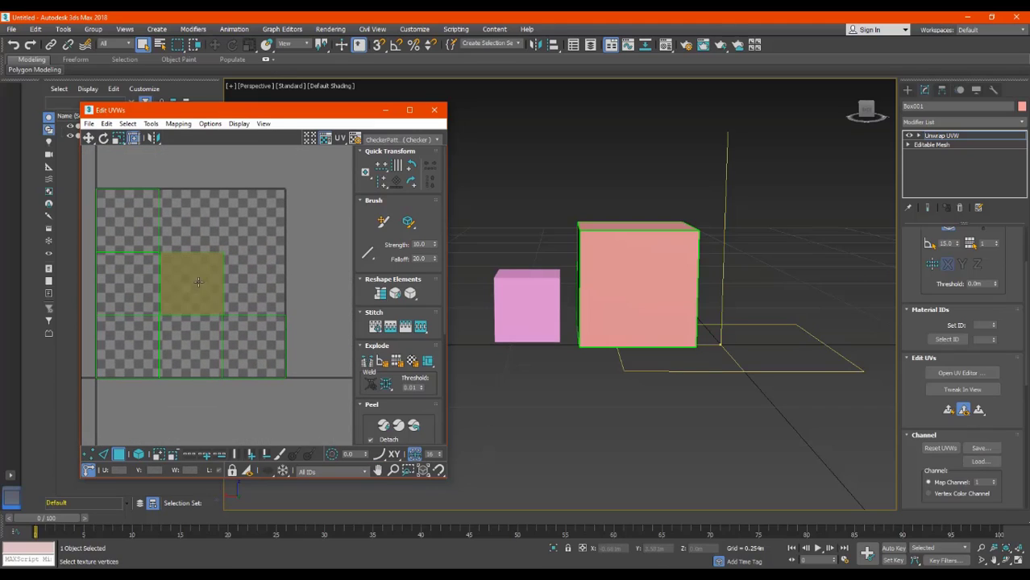
{"action": "left_click", "coordinate": [231, 297]}
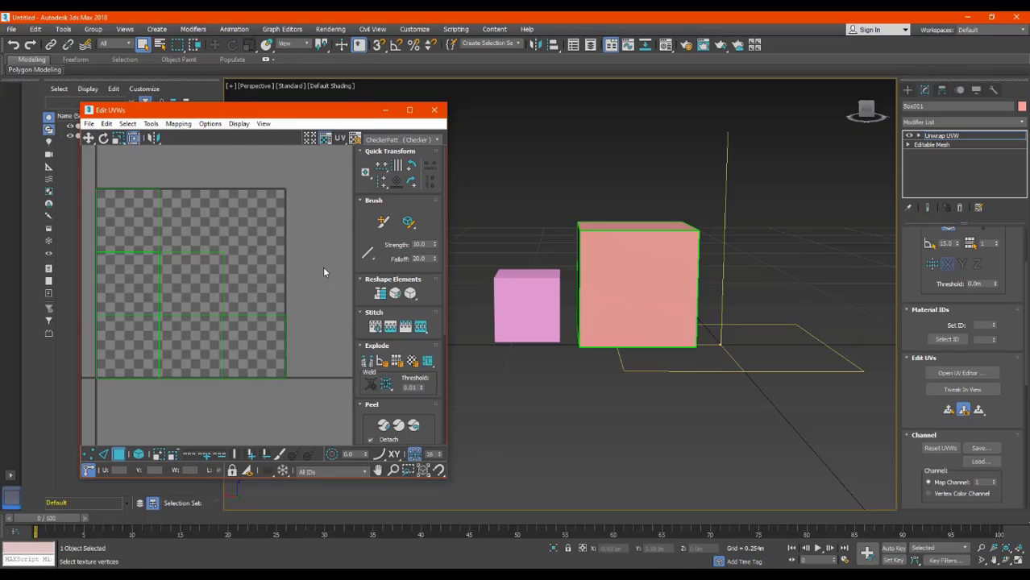
{"action": "left_click", "coordinate": [205, 286]}
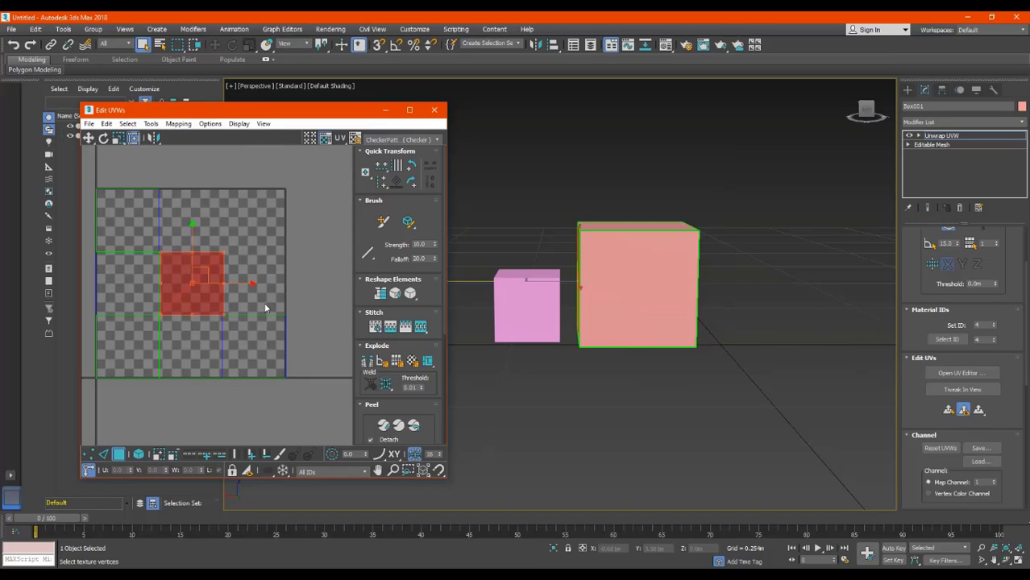
{"action": "left_click", "coordinate": [327, 310]}
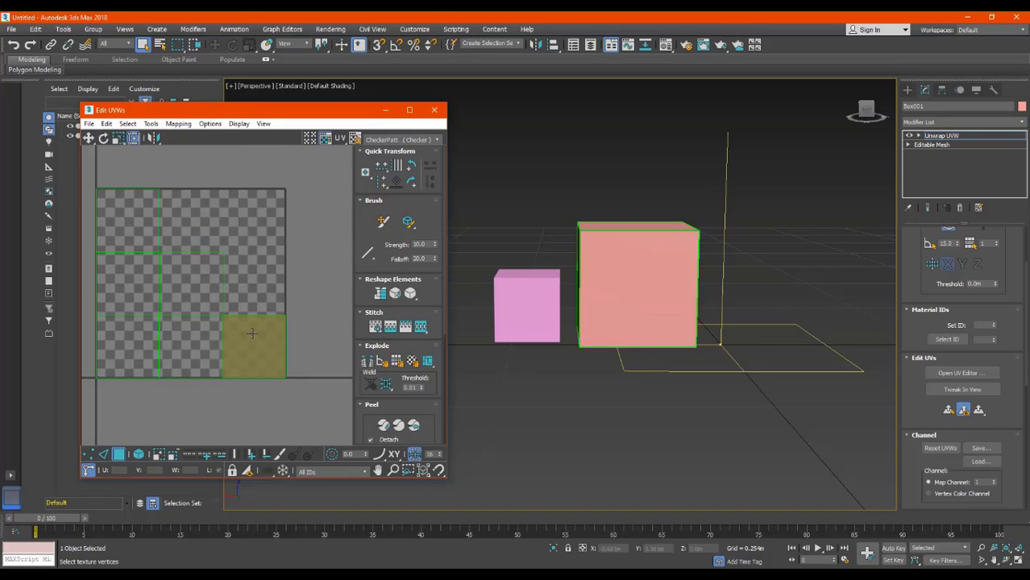
Step: Select the flattened UV islands one after another to check which face of the large box each covers, and clear the selection
{"action": "left_click", "coordinate": [209, 294]}
{"action": "left_click", "coordinate": [195, 342]}
{"action": "left_click", "coordinate": [127, 339]}
{"action": "left_click", "coordinate": [122, 290]}
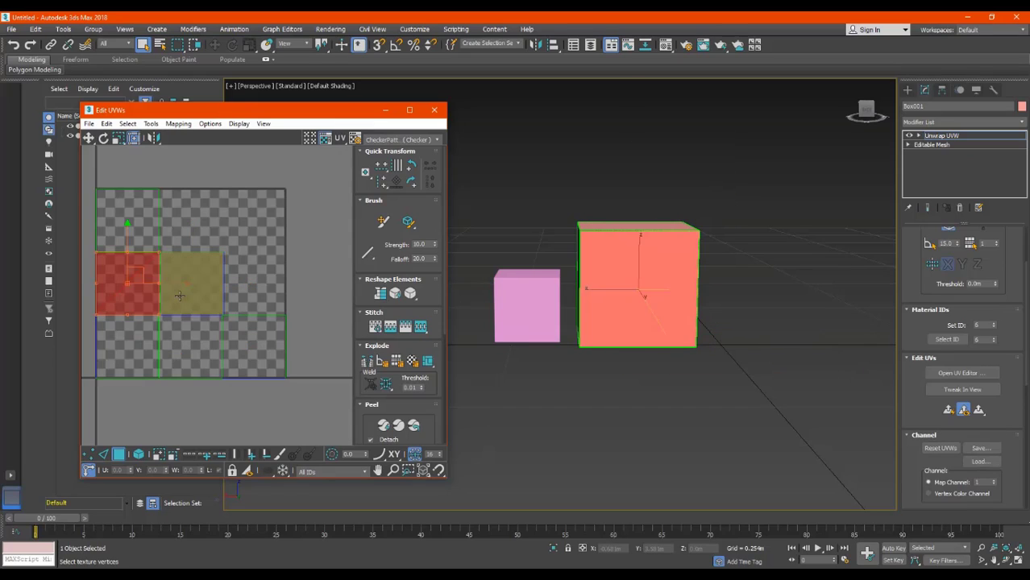
{"action": "left_click", "coordinate": [191, 287]}
{"action": "left_click", "coordinate": [128, 222]}
{"action": "left_click", "coordinate": [193, 286]}
{"action": "left_click", "coordinate": [187, 345]}
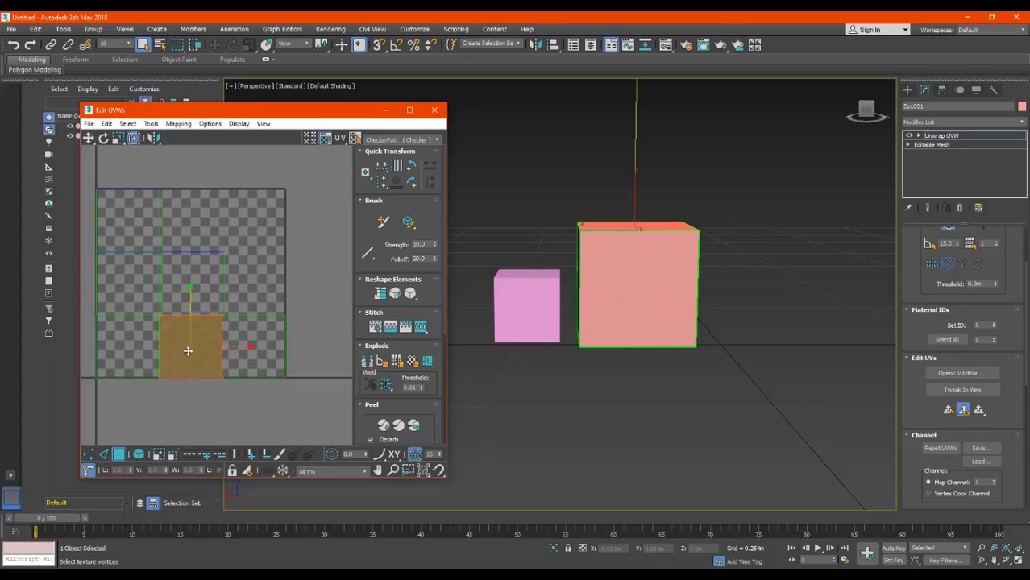
{"action": "left_click", "coordinate": [129, 345]}
{"action": "left_click", "coordinate": [193, 346]}
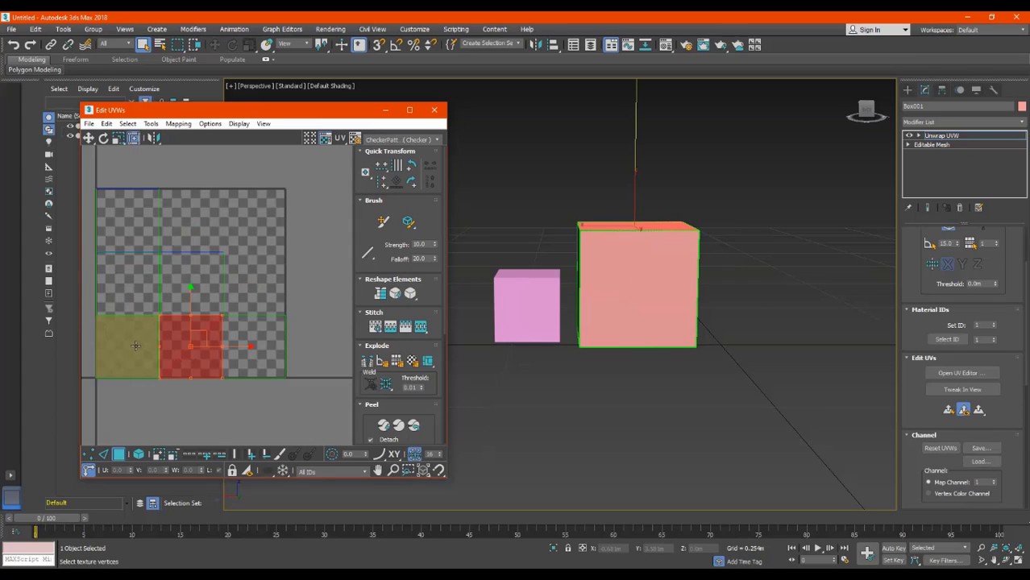
{"action": "left_click", "coordinate": [127, 347]}
{"action": "left_click", "coordinate": [194, 345]}
{"action": "left_click", "coordinate": [193, 284]}
{"action": "left_click", "coordinate": [145, 291]}
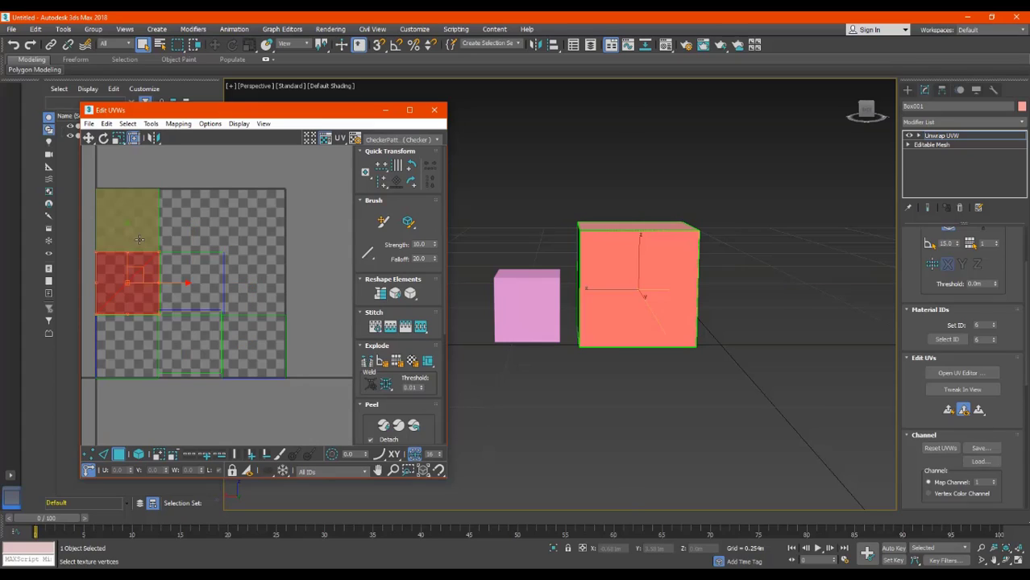
{"action": "left_click", "coordinate": [271, 230]}
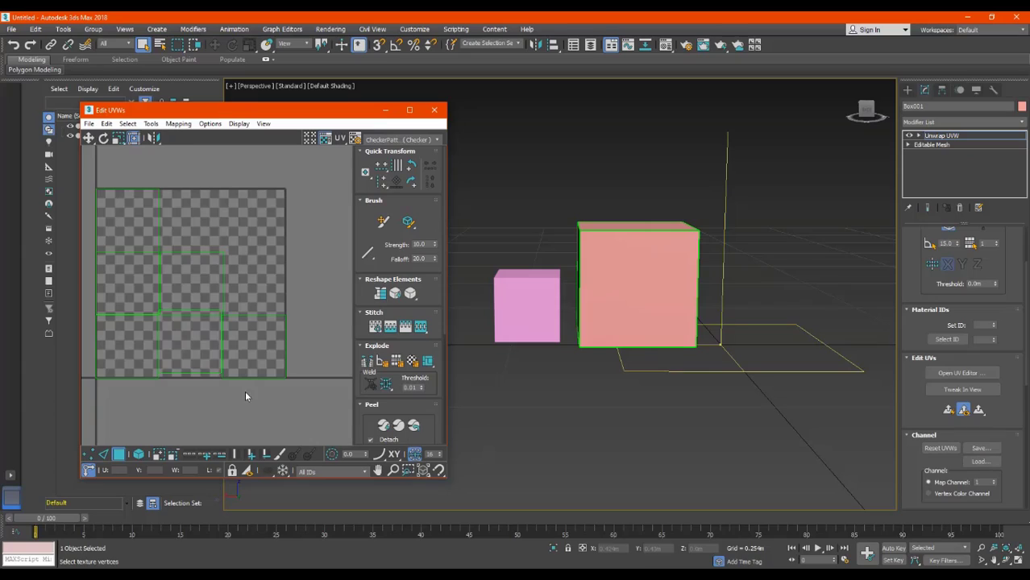
Step: Reapply Flatten Mapping to all the large box's UV islands with a 45.0 angle threshold, 0.001 spacing, Normalize Clusters, Rotate Clusters and Fill Holes on, and deselect
{"action": "scroll", "coordinate": [247, 410], "scroll_direction": "down", "scroll_amount": 3}
{"action": "key", "text": "ctrl+a"}
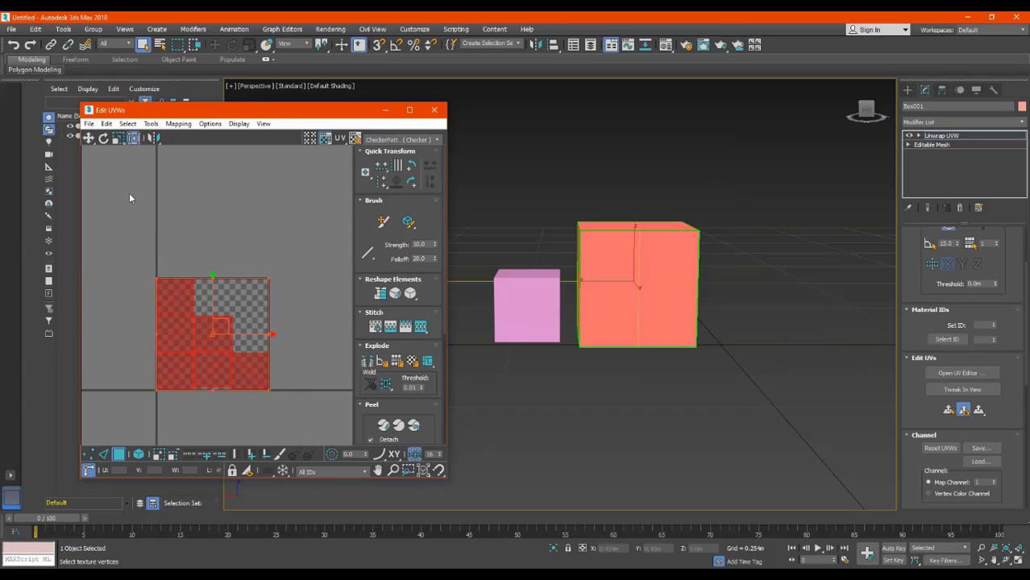
{"action": "left_click", "coordinate": [178, 123]}
{"action": "left_click", "coordinate": [197, 136]}
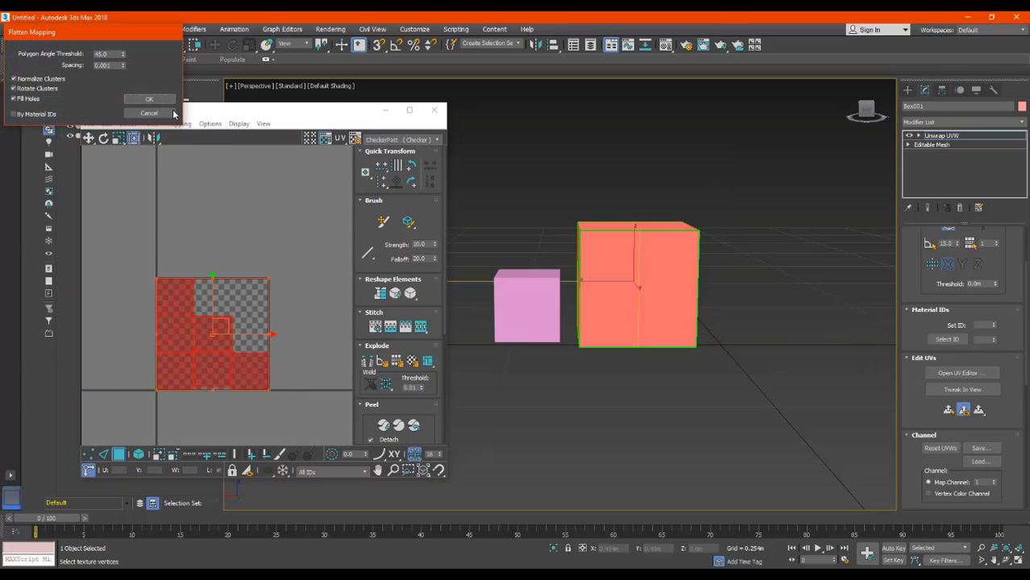
{"action": "left_click", "coordinate": [152, 103]}
{"action": "left_click", "coordinate": [250, 264]}
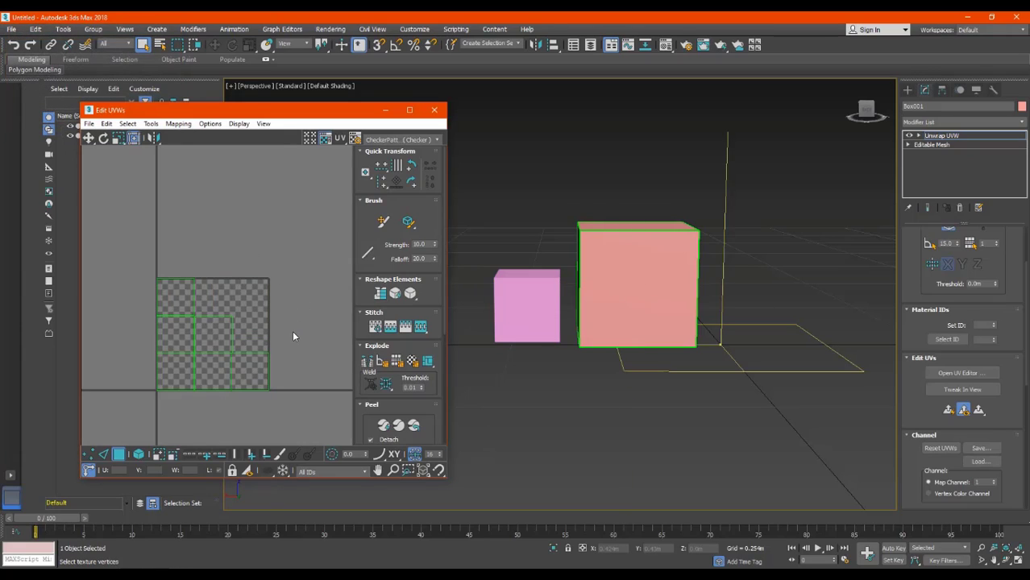
Step: Select all the large box's UV islands, pack them with Pack UVs, and clear the selection
{"action": "scroll", "coordinate": [232, 404], "scroll_direction": "up", "scroll_amount": 3}
{"action": "scroll", "coordinate": [232, 404], "scroll_direction": "up", "scroll_amount": 3}
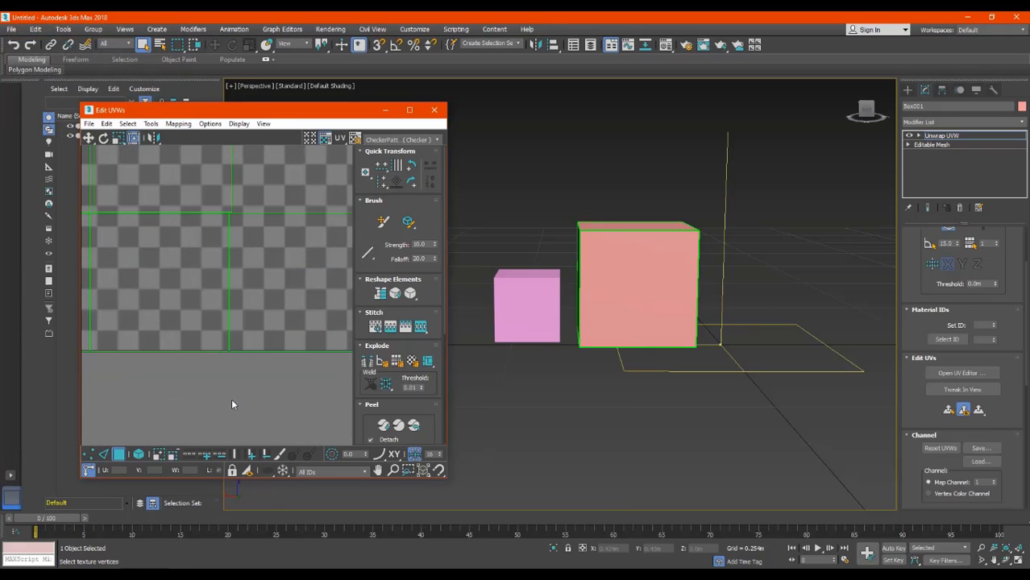
{"action": "scroll", "coordinate": [232, 398], "scroll_direction": "down", "scroll_amount": 4}
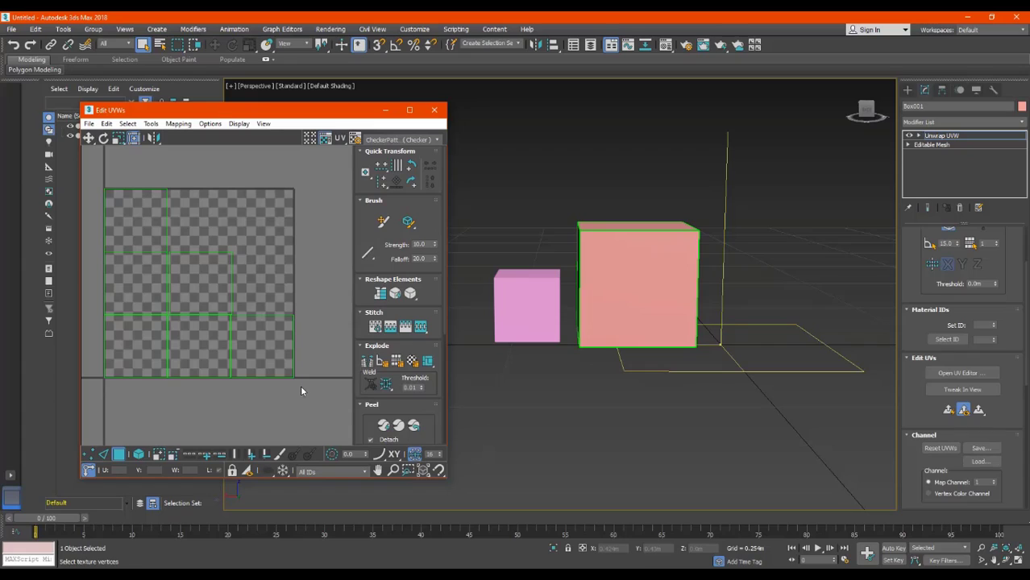
{"action": "left_click_drag", "start_coordinate": [302, 392], "coordinate": [85, 179]}
{"action": "left_click", "coordinate": [151, 123]}
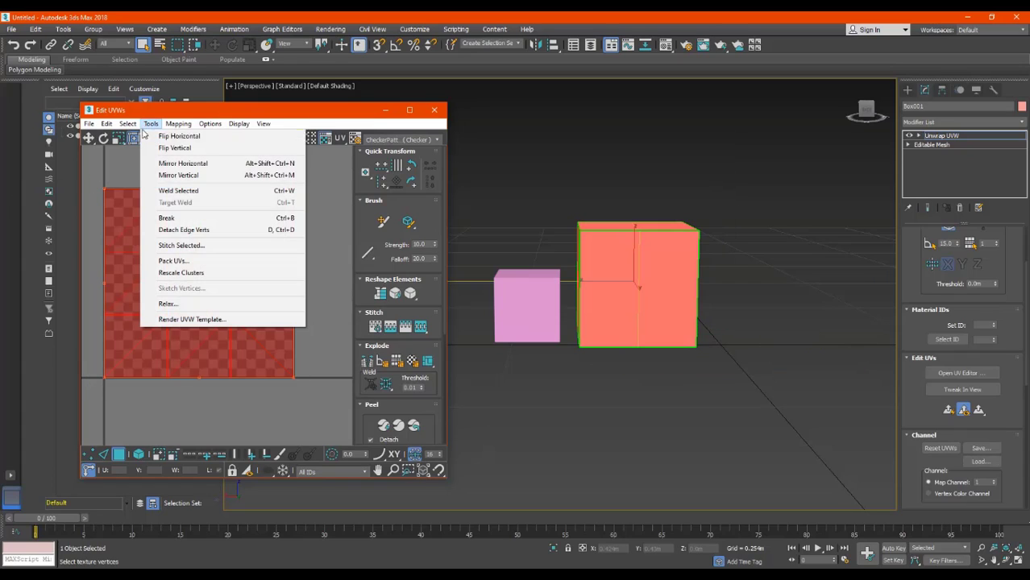
{"action": "left_click", "coordinate": [174, 262]}
{"action": "left_click", "coordinate": [240, 202]}
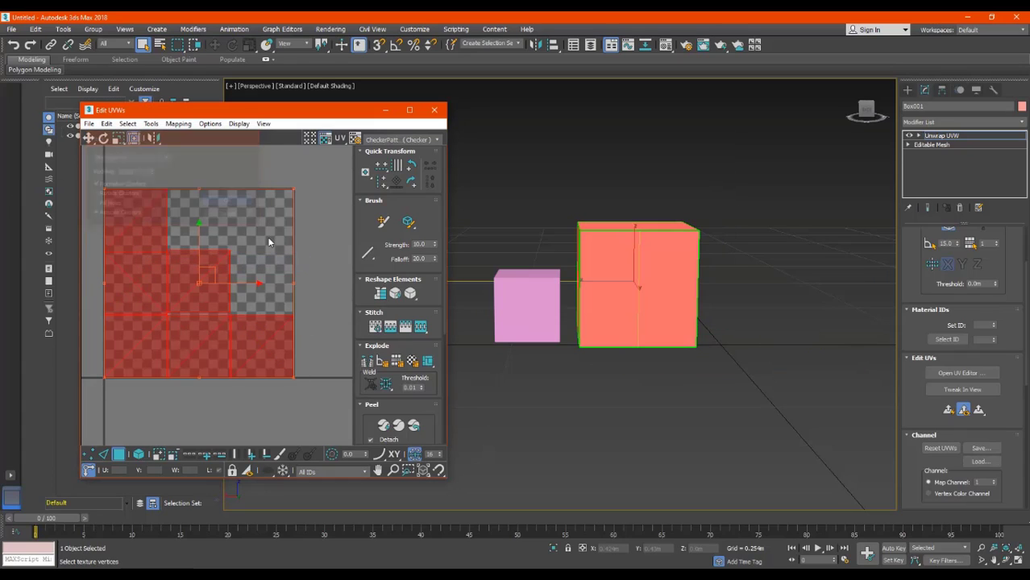
{"action": "left_click", "coordinate": [313, 276]}
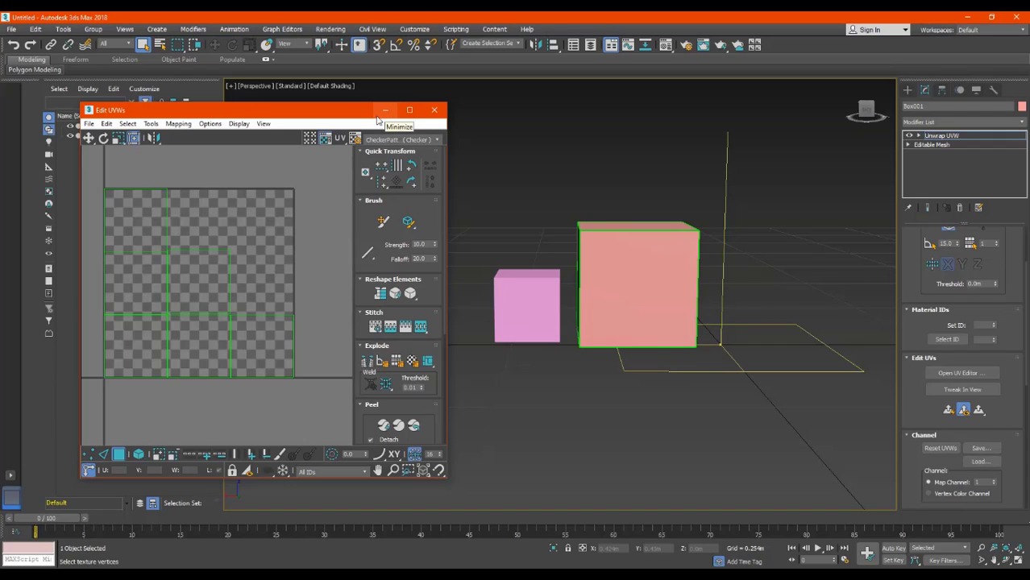
Step: Minimize the UV editor, collapse the large box's modifier stack into an editable mesh, and deselect the box
{"action": "left_click", "coordinate": [385, 114]}
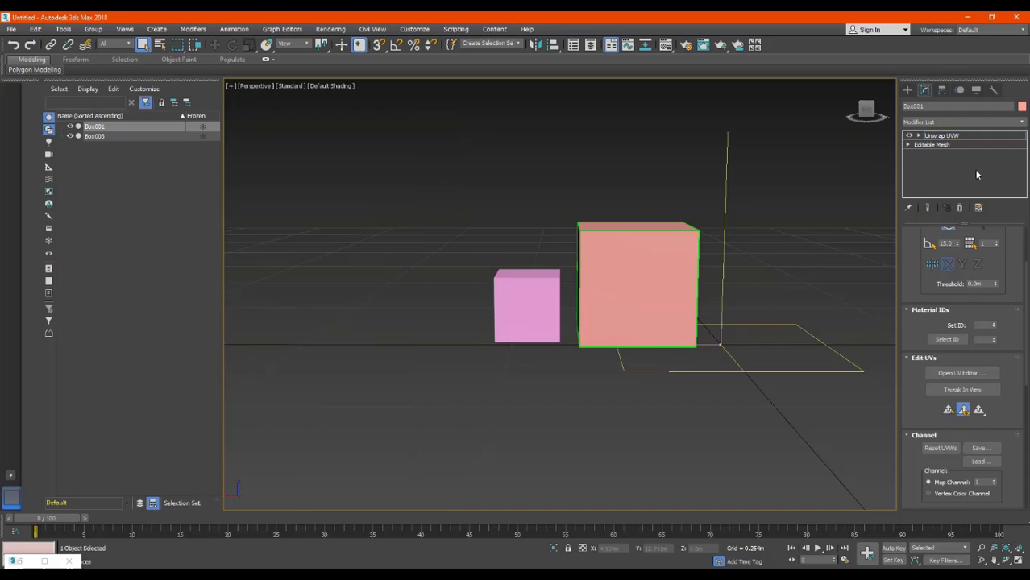
{"action": "right_click", "coordinate": [974, 169]}
{"action": "left_click", "coordinate": [947, 275]}
{"action": "left_click", "coordinate": [743, 319]}
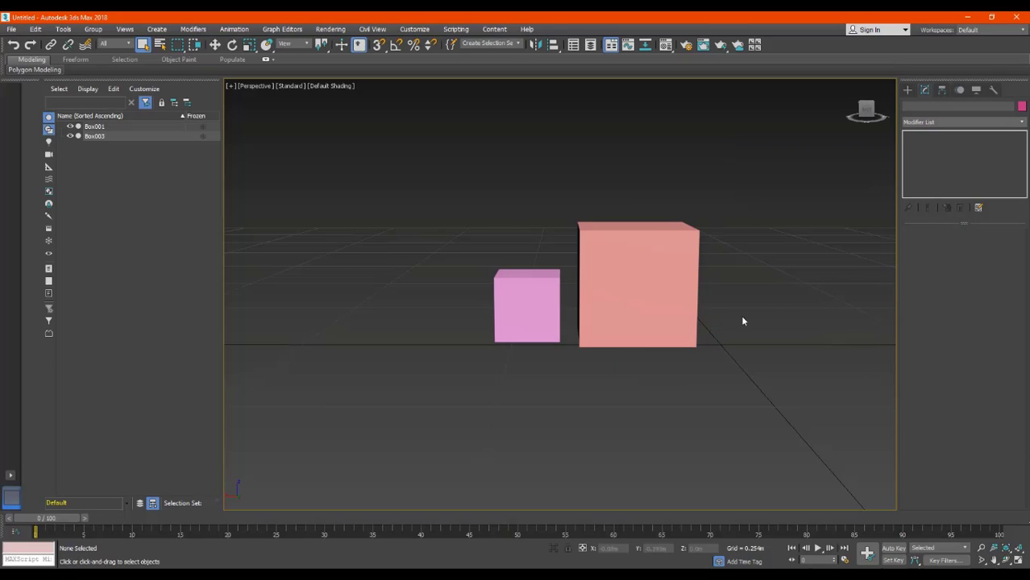
Step: Add an Unwrap UVW modifier to the small pink box and open its UV editor
{"action": "left_click", "coordinate": [543, 306]}
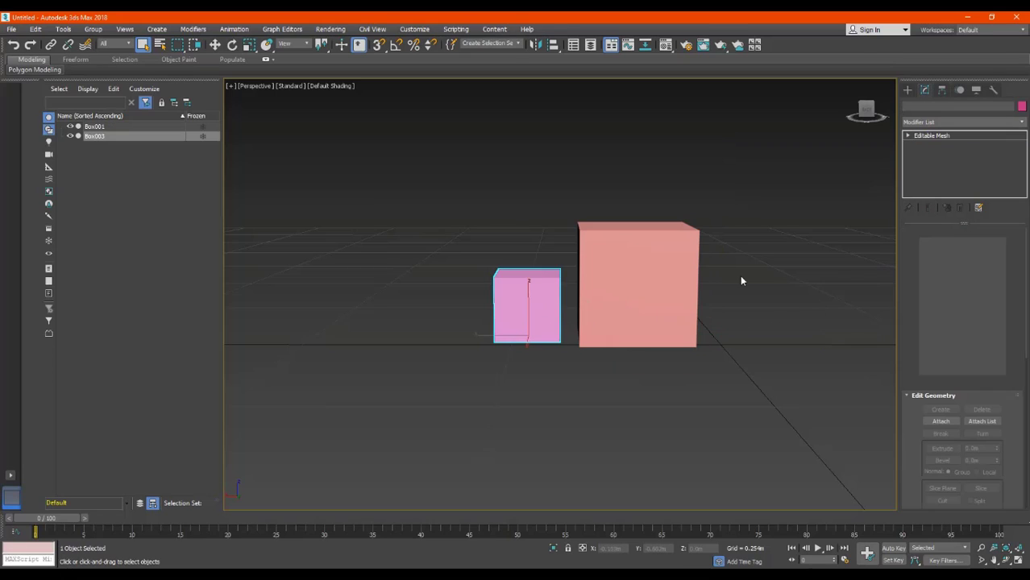
{"action": "left_click", "coordinate": [1020, 122]}
{"action": "scroll", "coordinate": [960, 387], "scroll_direction": "down", "scroll_amount": 5}
{"action": "scroll", "coordinate": [963, 431], "scroll_direction": "down", "scroll_amount": 16}
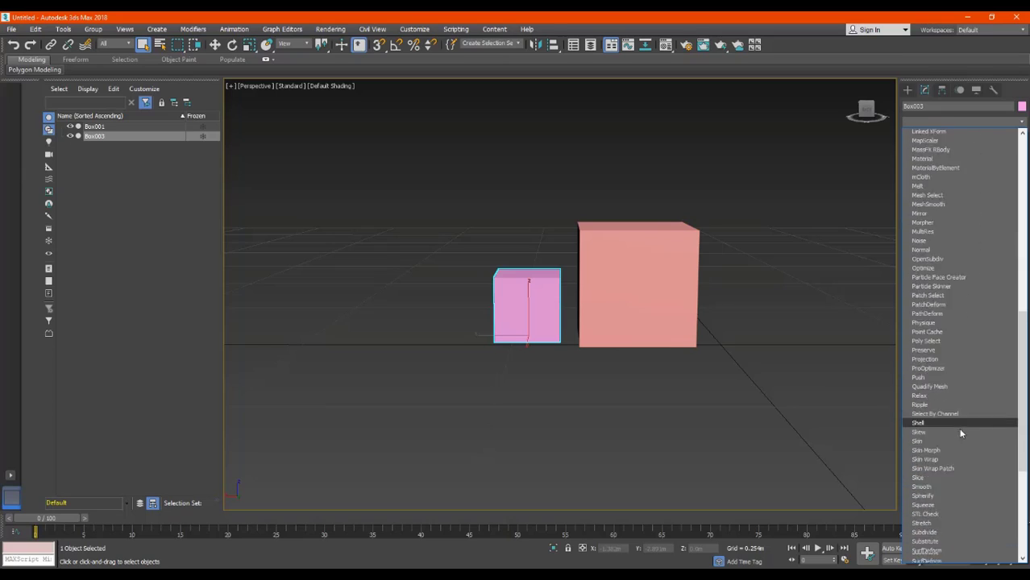
{"action": "left_click", "coordinate": [932, 425]}
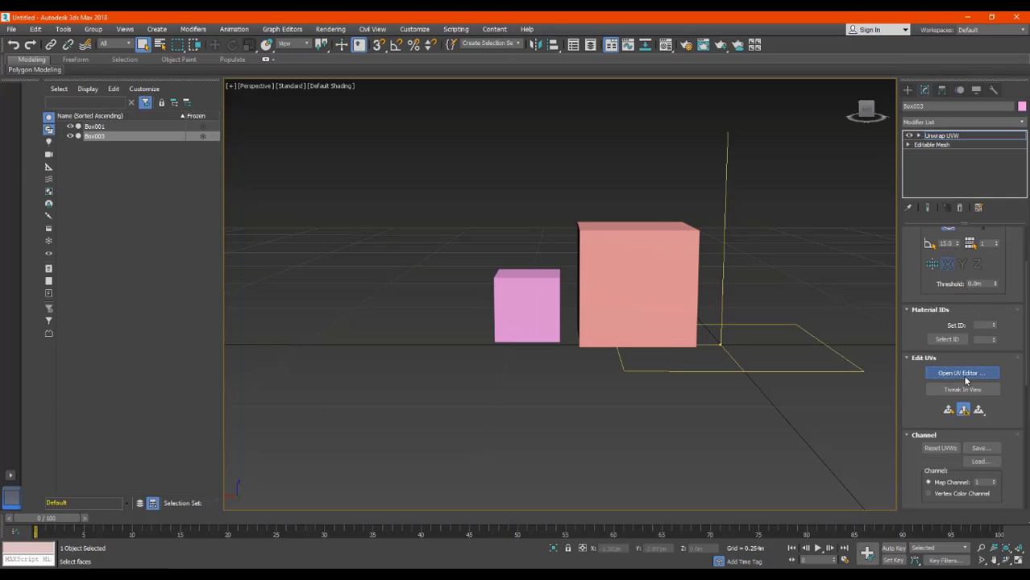
{"action": "left_click", "coordinate": [964, 374]}
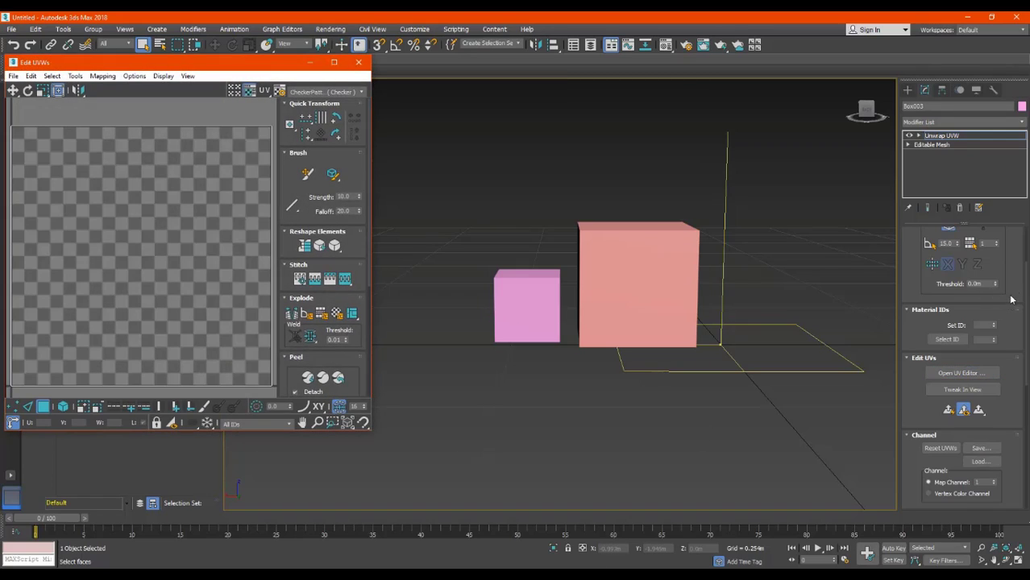
{"action": "scroll", "coordinate": [1012, 300], "scroll_direction": "up", "scroll_amount": 2}
{"action": "left_click", "coordinate": [961, 251]}
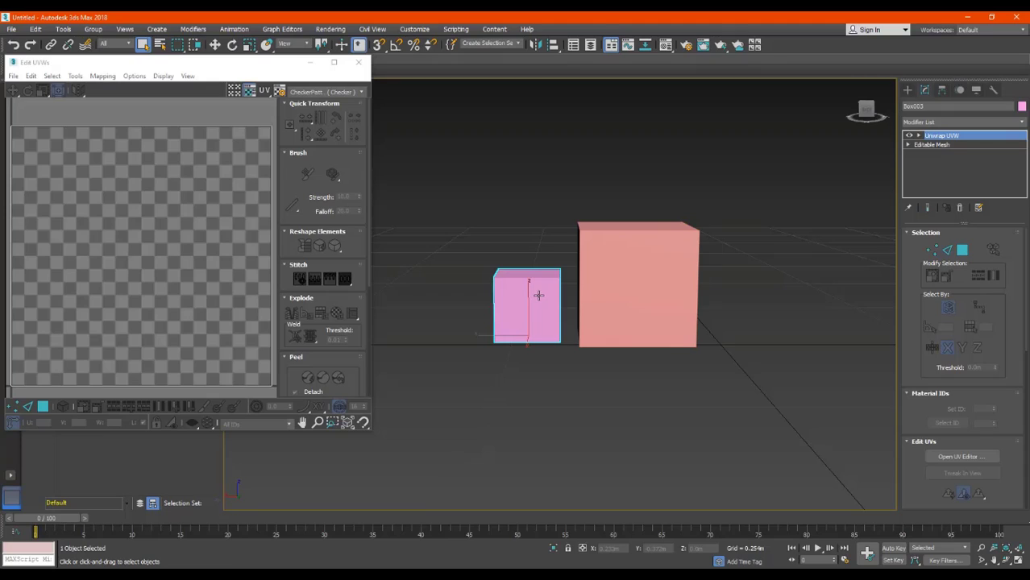
{"action": "key", "text": "ctrl+a"}
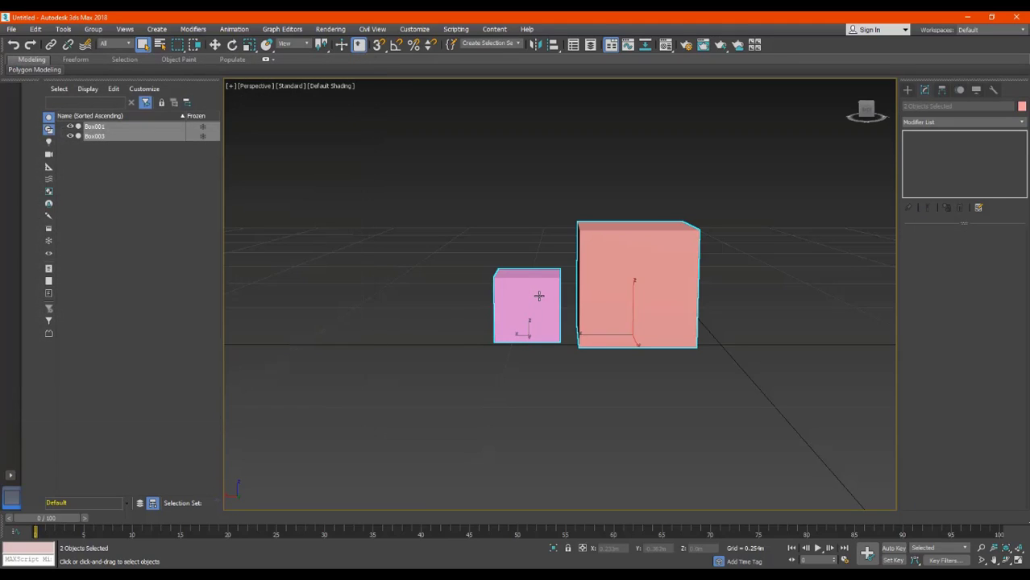
{"action": "left_click", "coordinate": [116, 169]}
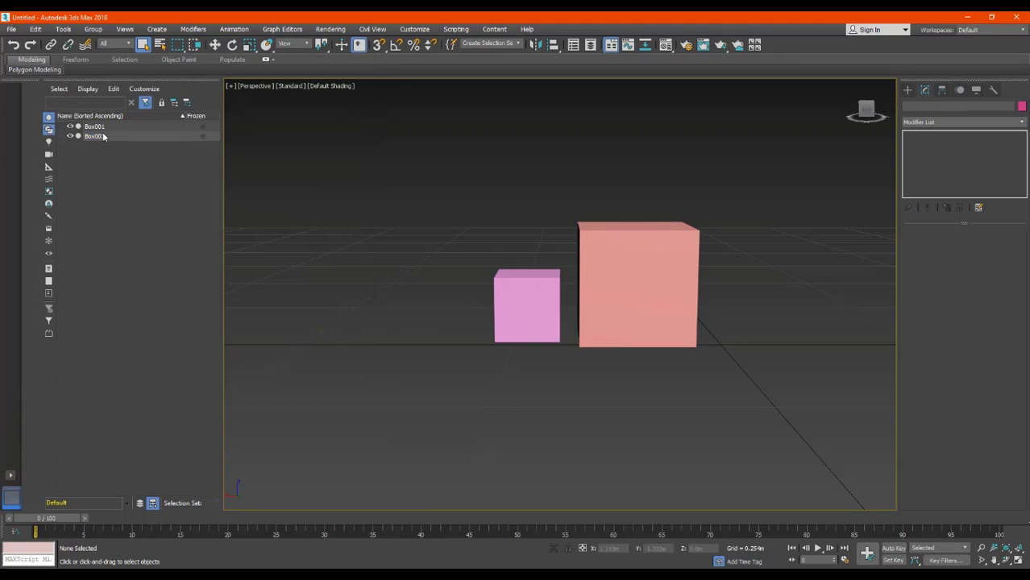
{"action": "left_click", "coordinate": [104, 137]}
{"action": "left_click", "coordinate": [104, 127]}
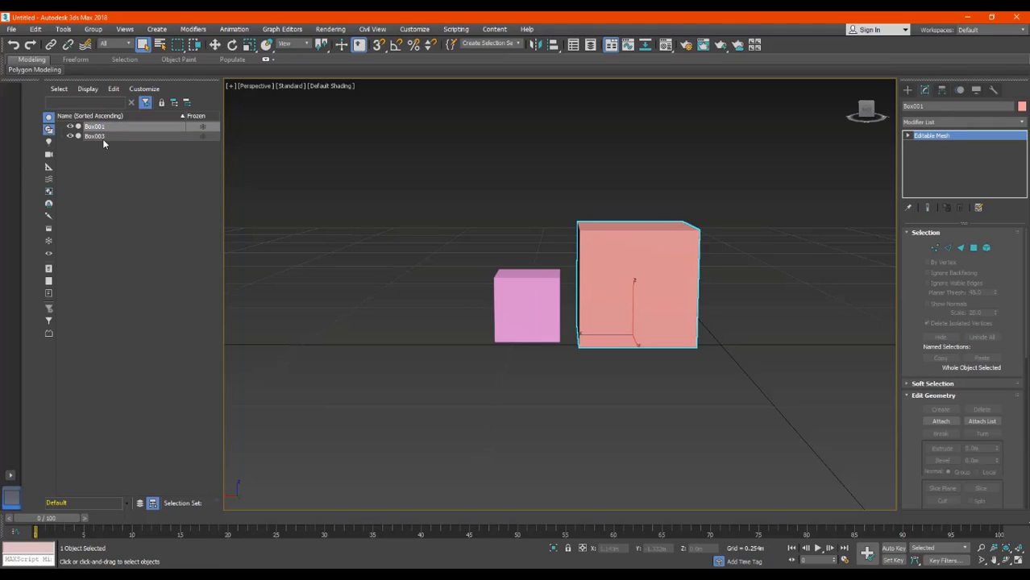
{"action": "left_click", "coordinate": [103, 137]}
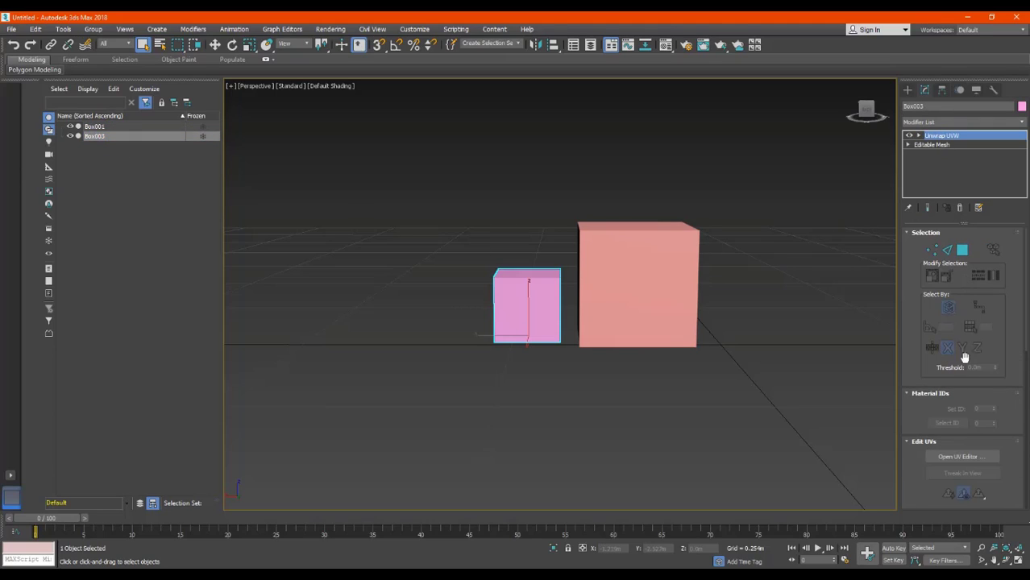
Step: Reopen the small box's UV editor in polygon mode, select all its faces and apply Flatten Mapping
{"action": "left_click", "coordinate": [962, 251]}
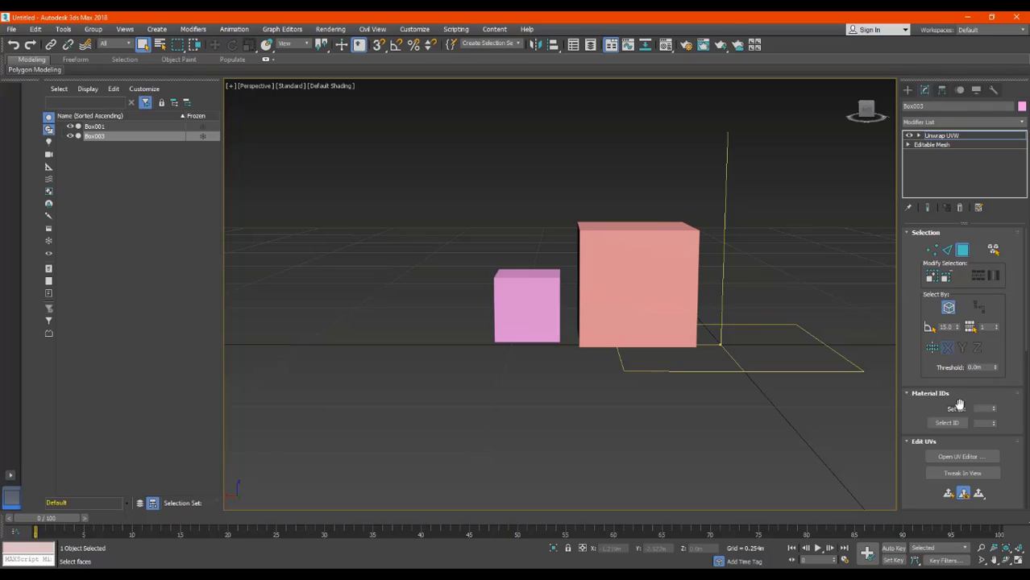
{"action": "left_click", "coordinate": [962, 457]}
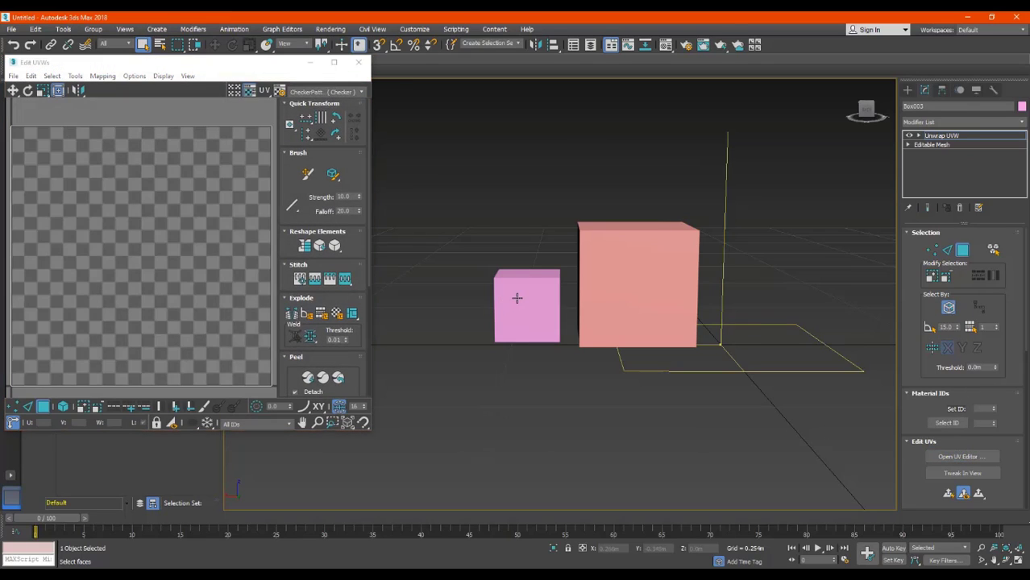
{"action": "left_click", "coordinate": [517, 299]}
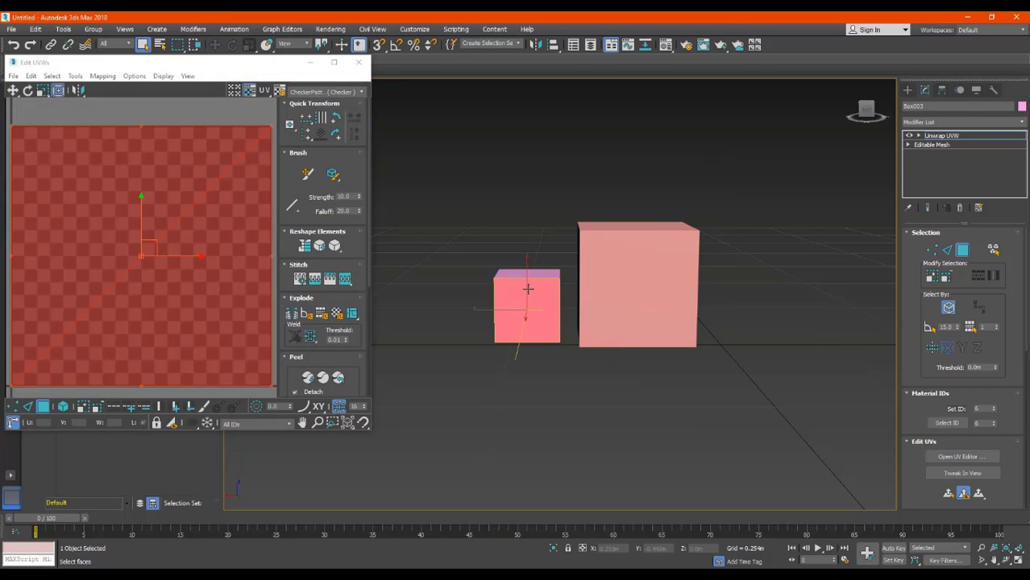
{"action": "key", "text": "ctrl+a"}
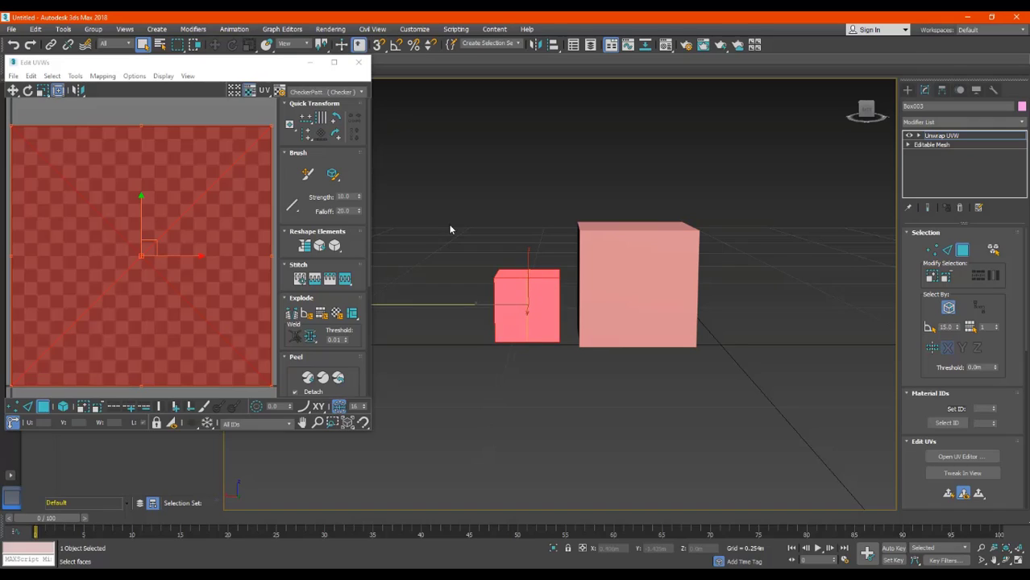
{"action": "left_click", "coordinate": [102, 75]}
{"action": "left_click", "coordinate": [120, 90]}
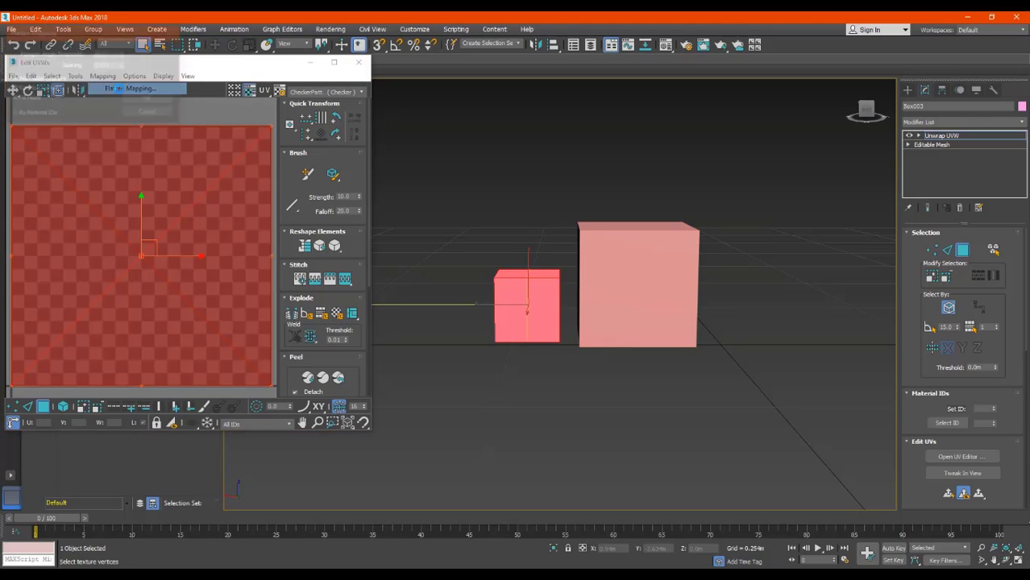
{"action": "left_click", "coordinate": [149, 100]}
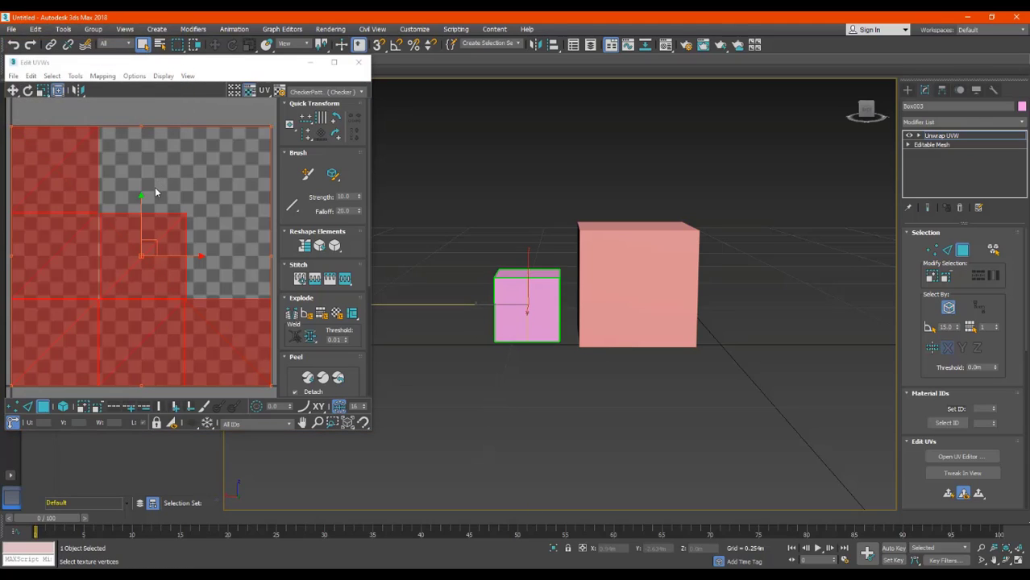
Step: Pack the small box's UV islands as Non-Convex with 0.001 padding, Normalize Clusters and Rescale Clusters on, and clear the selection
{"action": "left_click", "coordinate": [75, 76]}
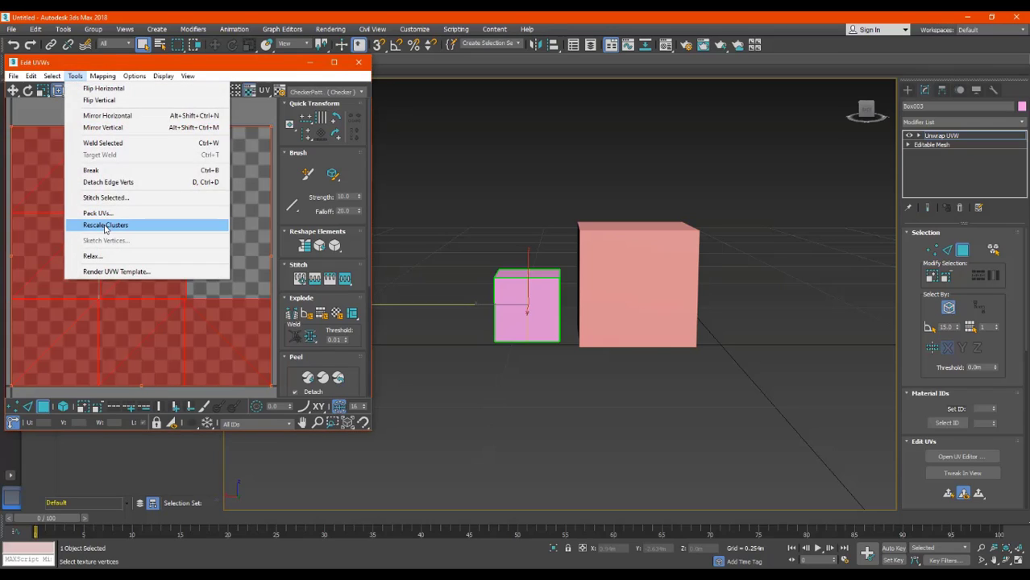
{"action": "left_click", "coordinate": [106, 214]}
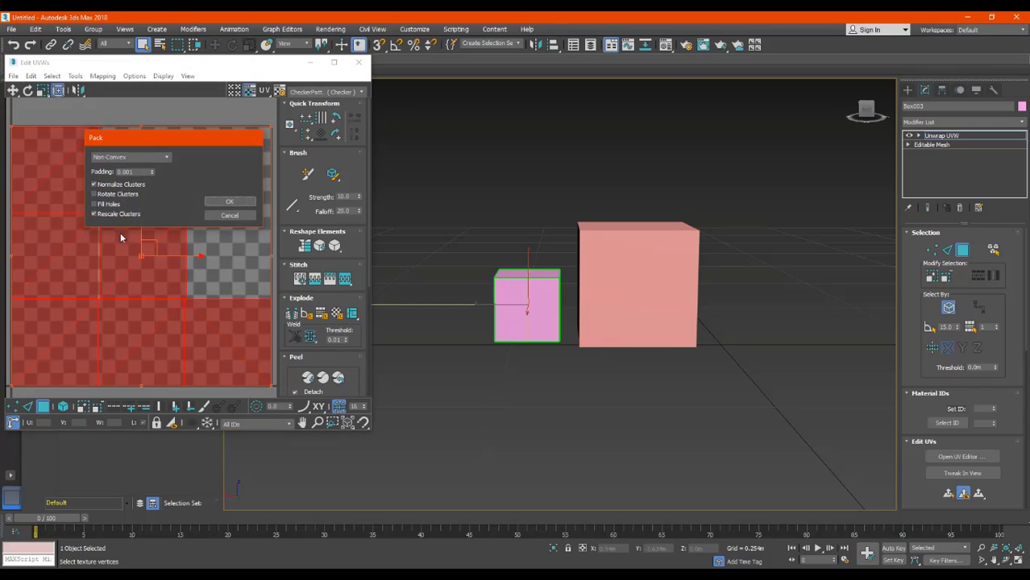
{"action": "left_click", "coordinate": [231, 201]}
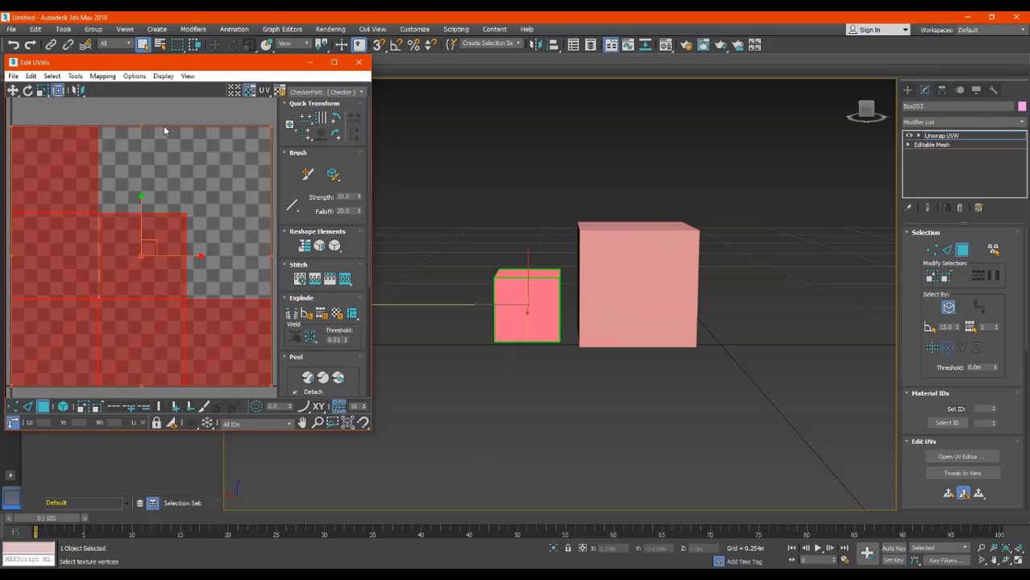
{"action": "left_click", "coordinate": [163, 116]}
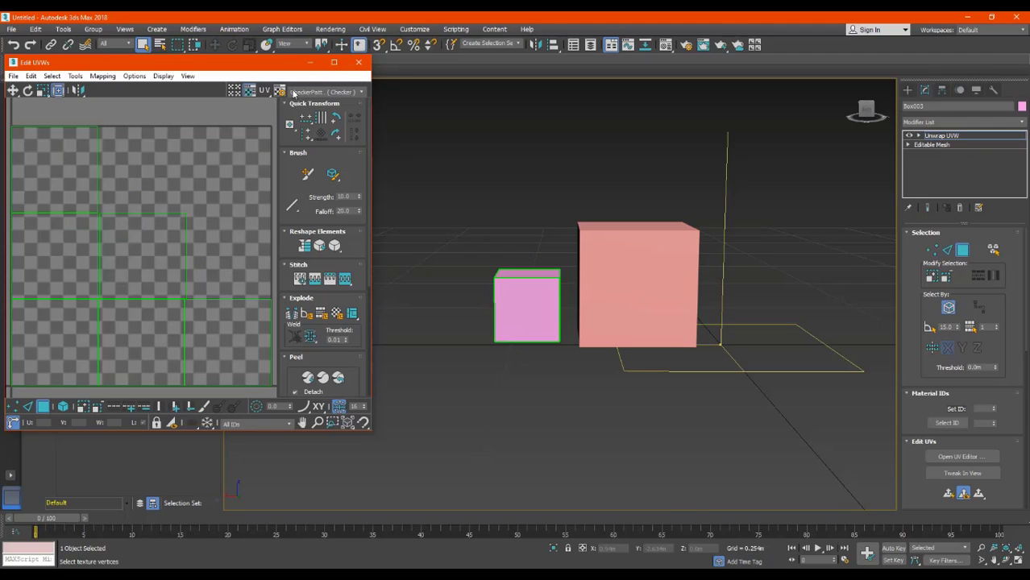
Step: Close the UV editor, collapse the small box's modifier stack into an editable mesh, and deselect the box
{"action": "left_click", "coordinate": [359, 62]}
{"action": "right_click", "coordinate": [947, 165]}
{"action": "left_click", "coordinate": [935, 286]}
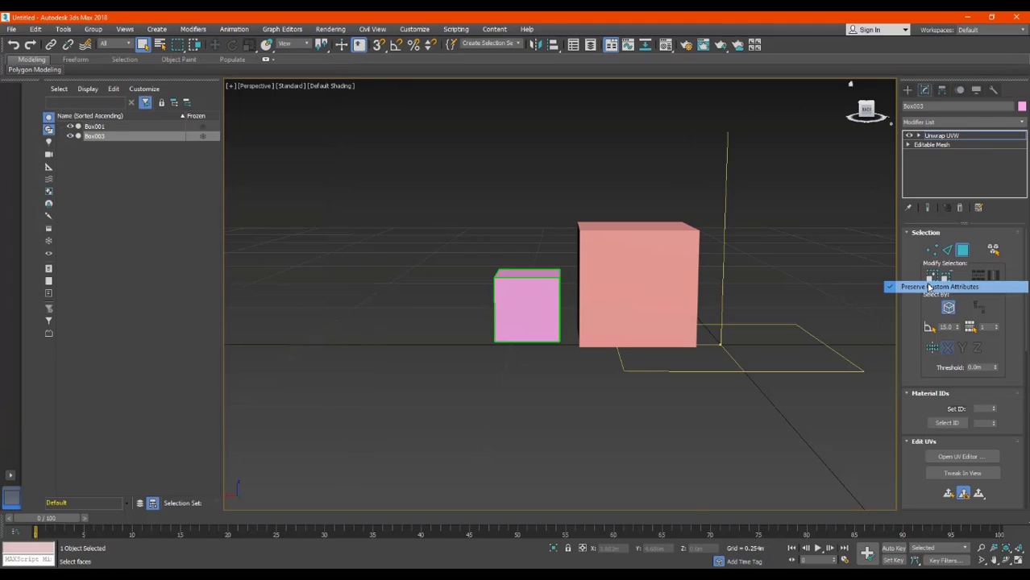
{"action": "right_click", "coordinate": [938, 179]}
{"action": "left_click", "coordinate": [940, 298]}
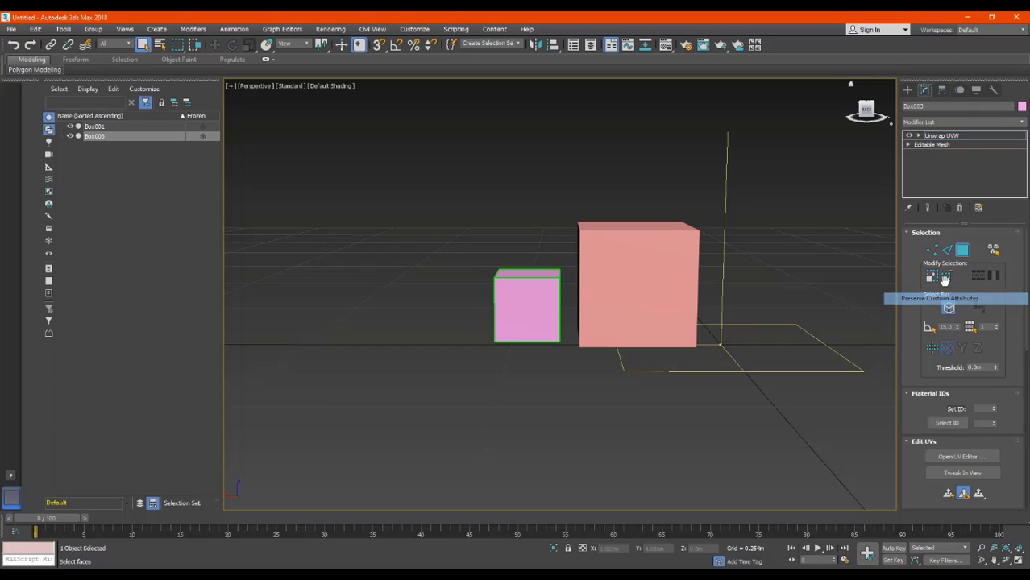
{"action": "right_click", "coordinate": [939, 165]}
{"action": "left_click", "coordinate": [935, 274]}
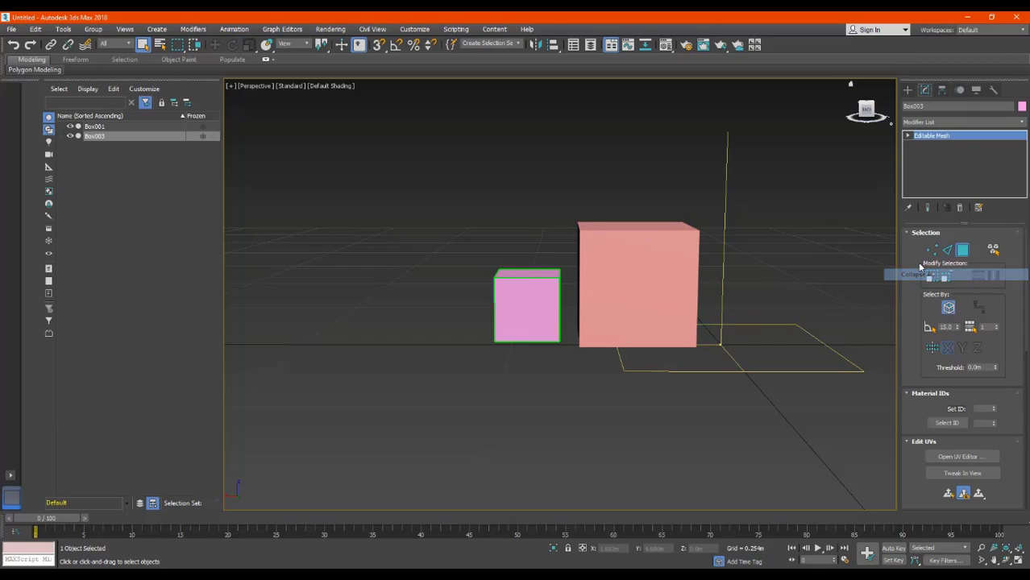
{"action": "left_click", "coordinate": [544, 381]}
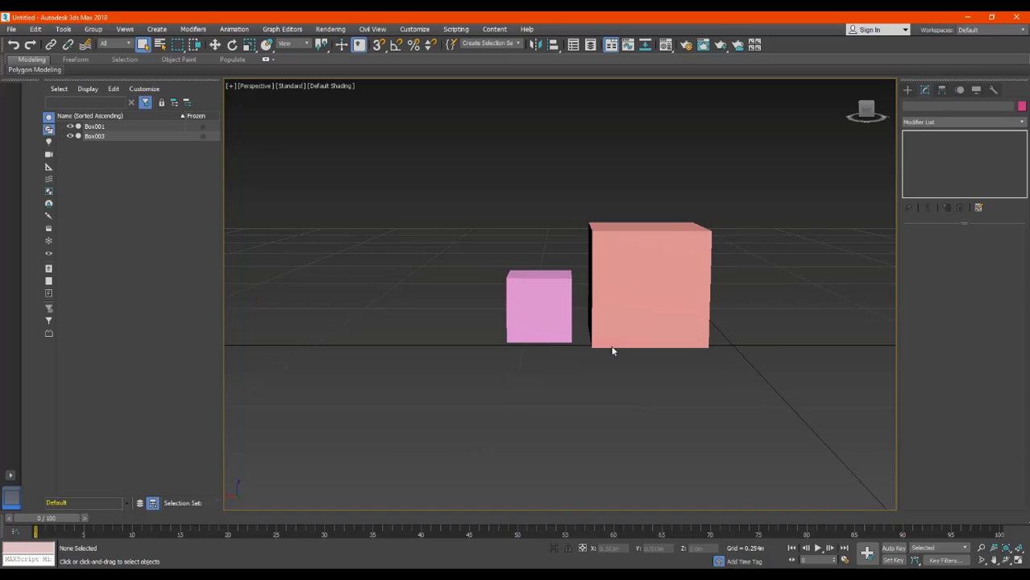
{"action": "mouse_move", "coordinate": [540, 304]}
{"action": "middle_mouse_down", "text": "alt"}
{"action": "mouse_move", "coordinate": [511, 355]}
{"action": "mouse_move", "coordinate": [516, 271]}
{"action": "mouse_move", "coordinate": [538, 337]}
{"action": "mouse_move", "coordinate": [556, 305]}
{"action": "mouse_move", "coordinate": [532, 294]}
{"action": "middle_mouse_up", "text": "alt"}
{"action": "scroll", "coordinate": [663, 274], "scroll_direction": "down", "scroll_amount": 5}
{"action": "middle_click_drag", "start_coordinate": [663, 274], "coordinate": [533, 310]}
{"action": "scroll", "coordinate": [536, 291], "scroll_direction": "up", "scroll_amount": 3}
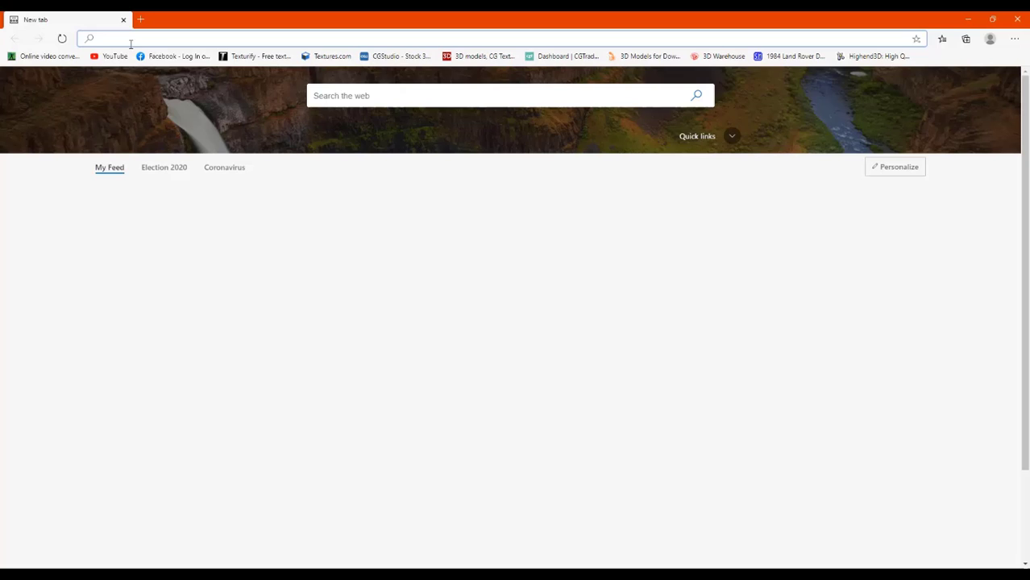
{"action": "left_click", "coordinate": [127, 39]}
{"action": "type", "text": "box"}
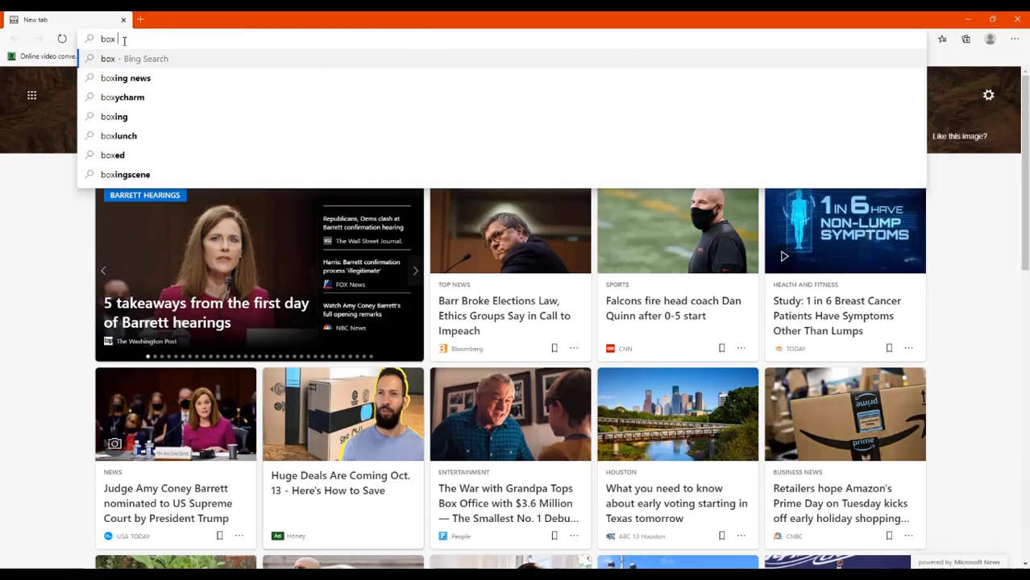
{"action": "key", "text": "BackSpace"}
{"action": "key", "text": "BackSpace"}
{"action": "key", "text": "BackSpace"}
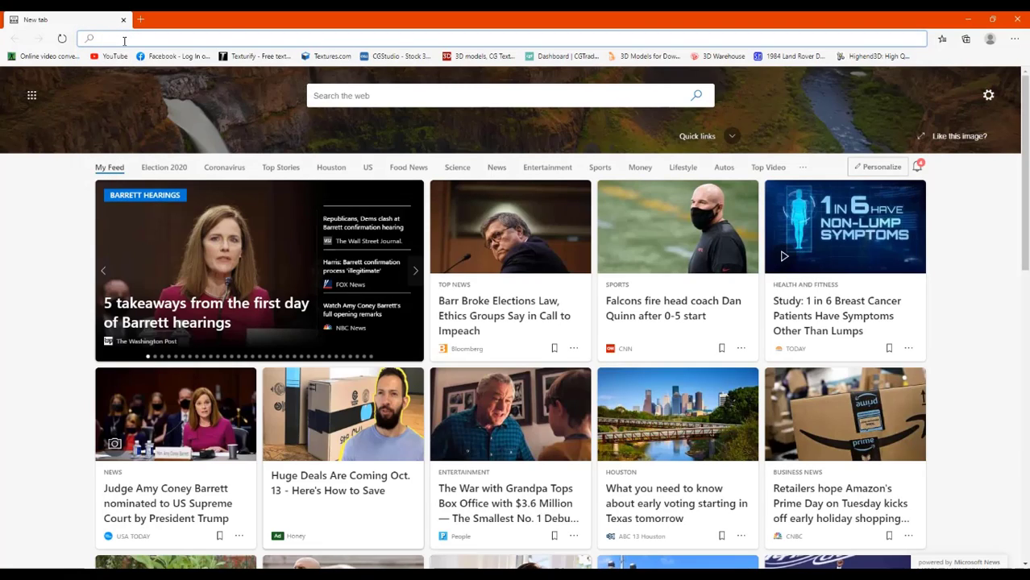
{"action": "type", "text": "c"}
{"action": "key", "text": "BackSpace"}
{"action": "key", "text": "BackSpace"}
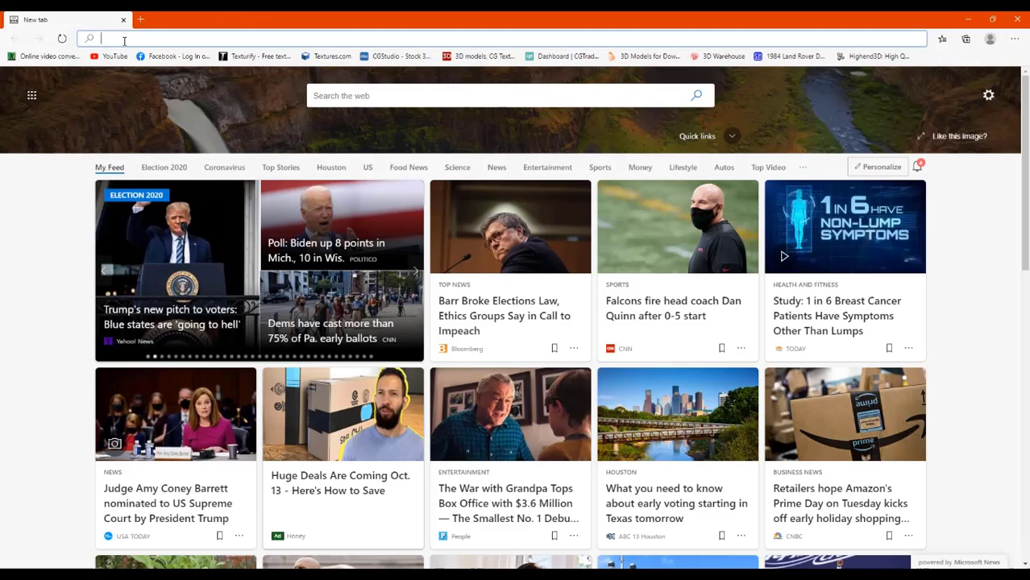
Step: Search the web for "box texture" in the browser and show the image results
{"action": "type", "text": "box t"}
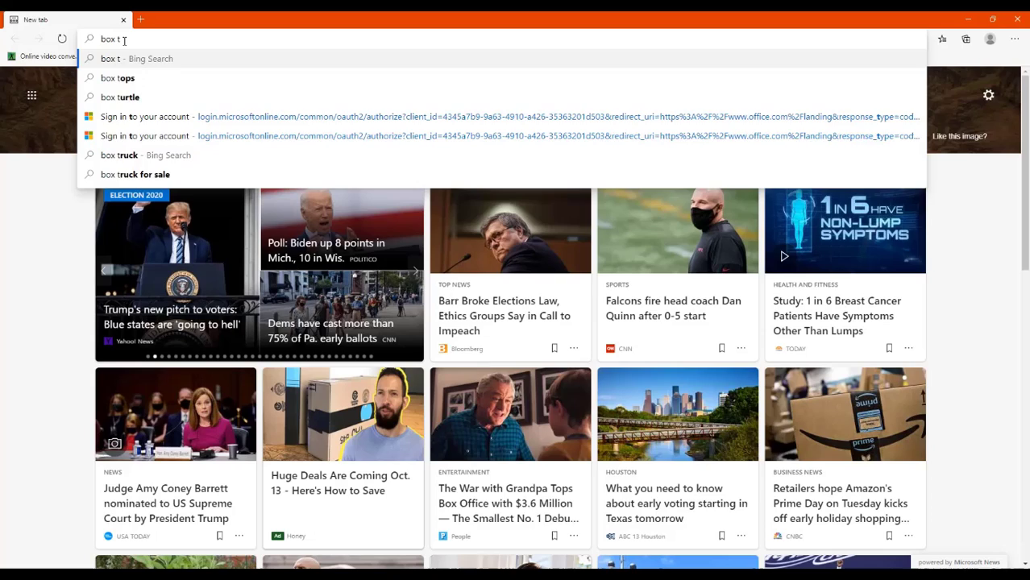
{"action": "key", "text": "BackSpace"}
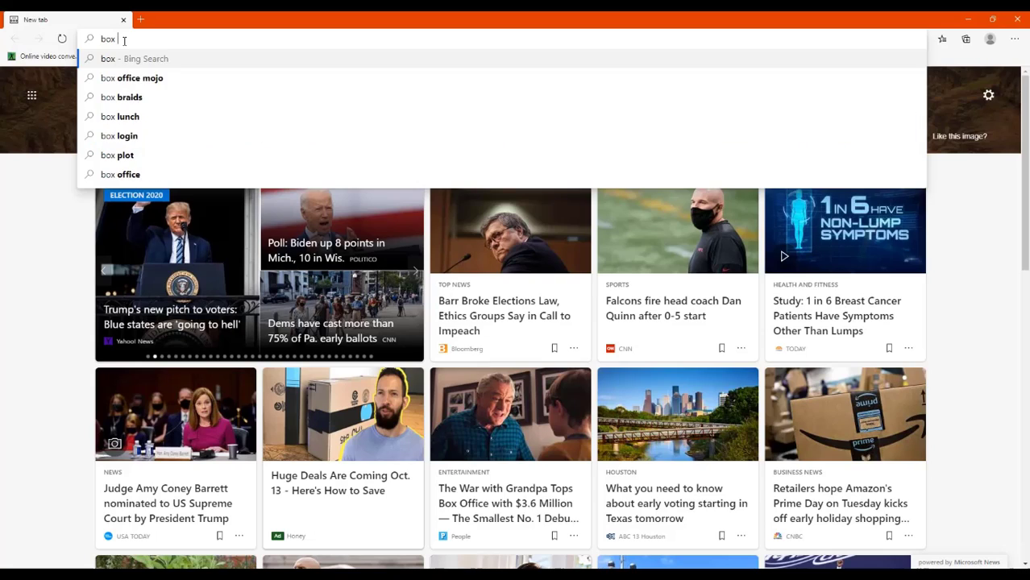
{"action": "type", "text": "text"}
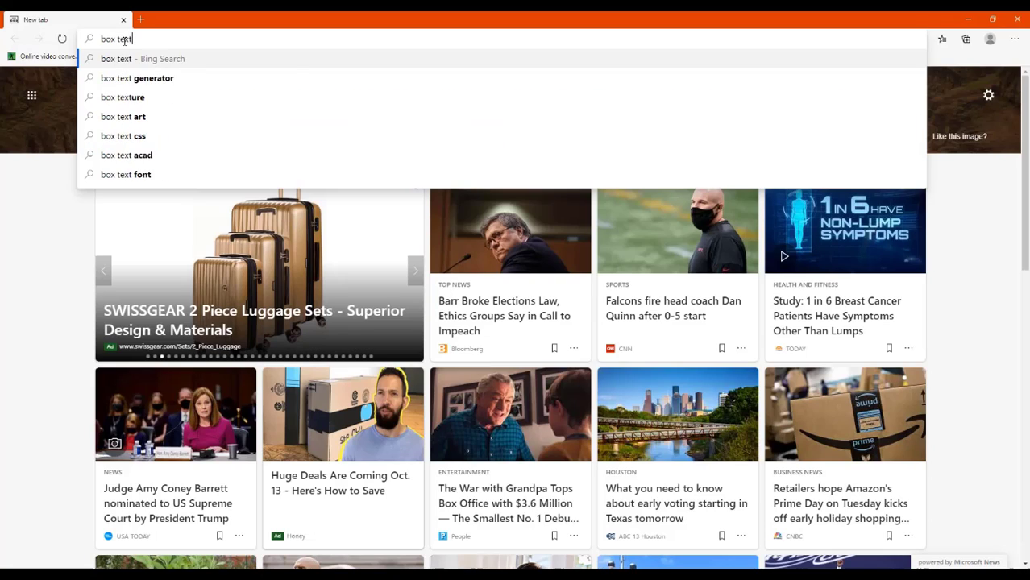
{"action": "type", "text": "ure"}
{"action": "key", "text": "Return"}
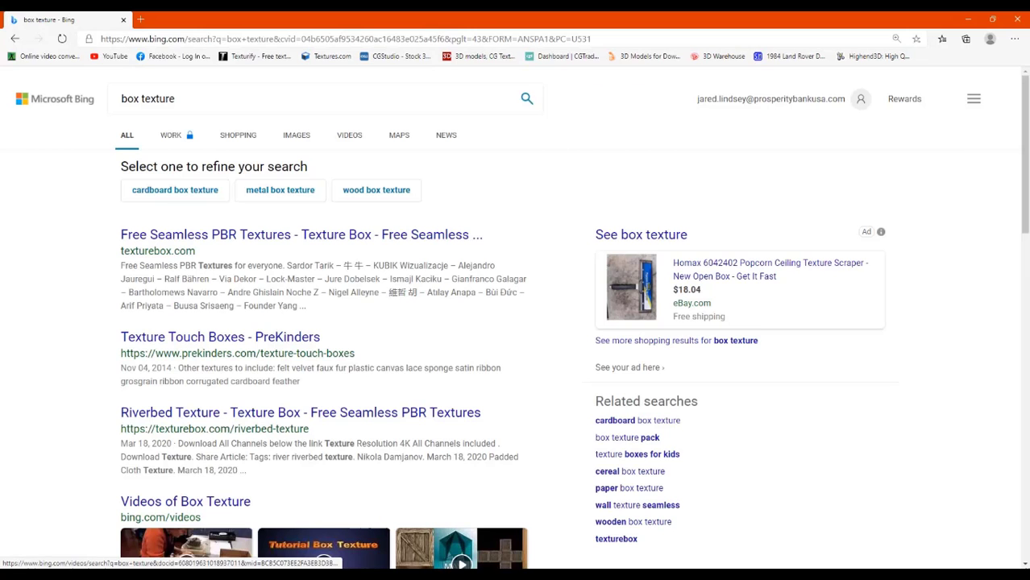
{"action": "left_click", "coordinate": [297, 135]}
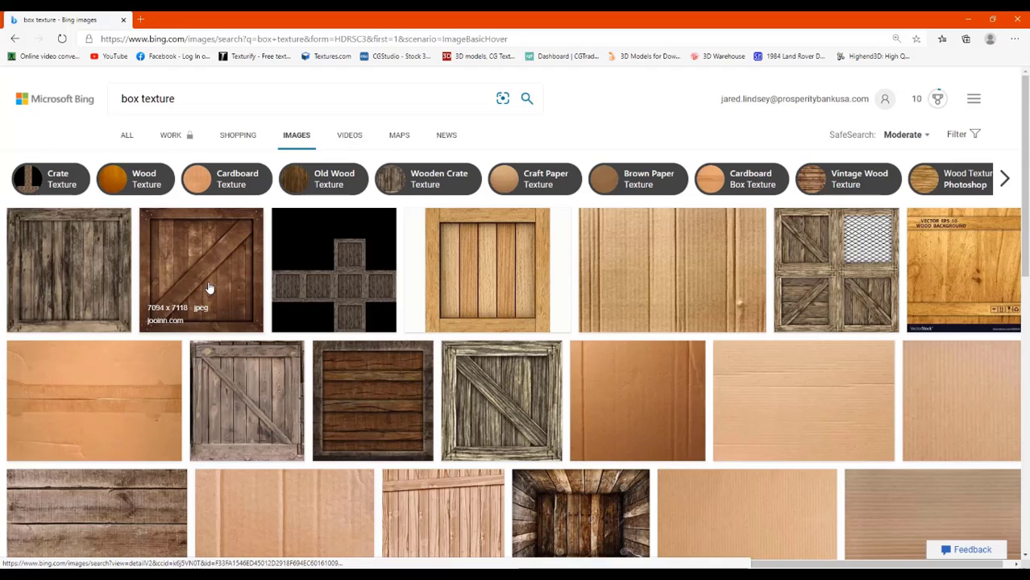
Step: Open the weathered wooden crate image with vertical planks and start saving it under the file name box
{"action": "left_click", "coordinate": [96, 287]}
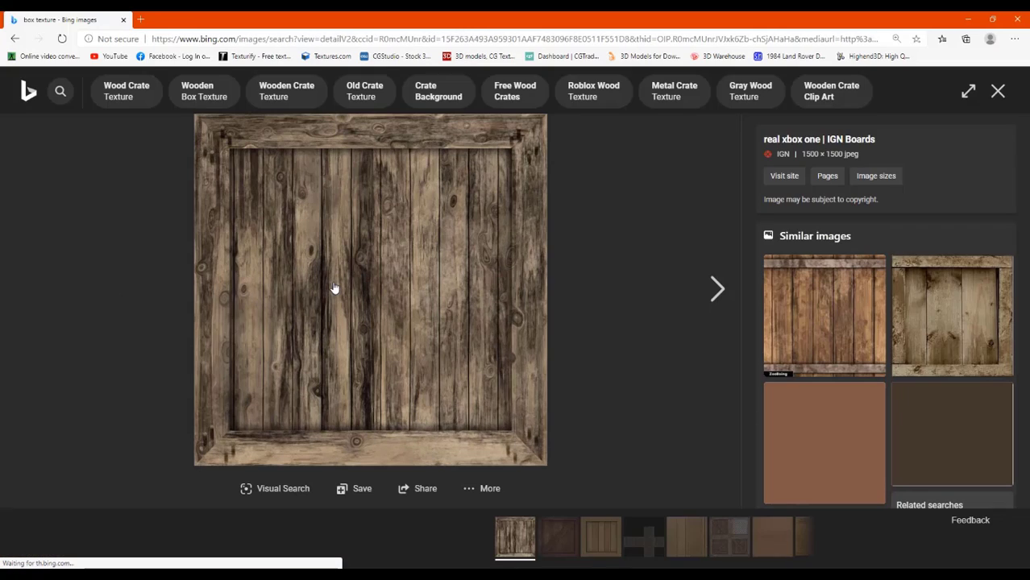
{"action": "right_click", "coordinate": [335, 287]}
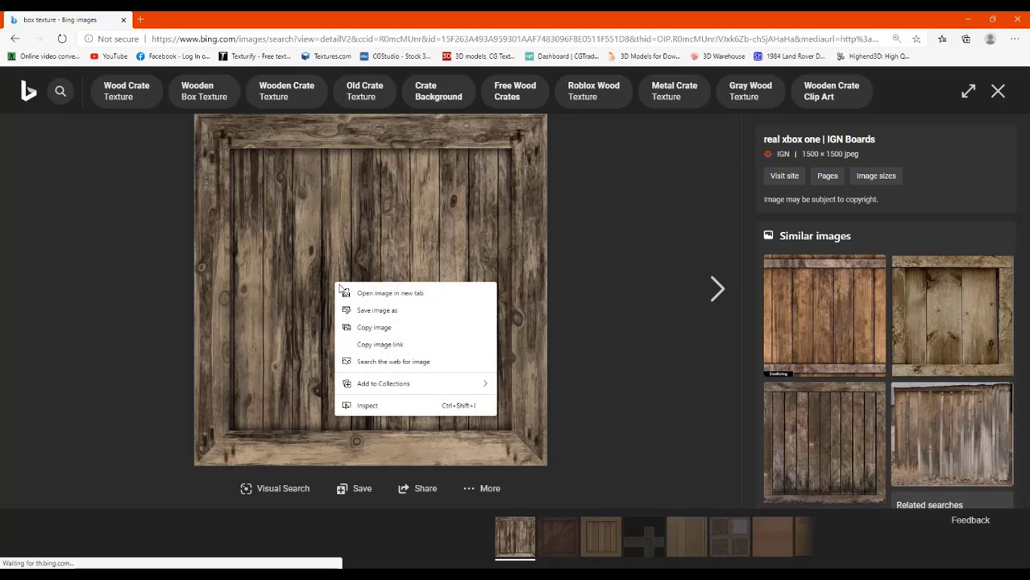
{"action": "left_click", "coordinate": [379, 312]}
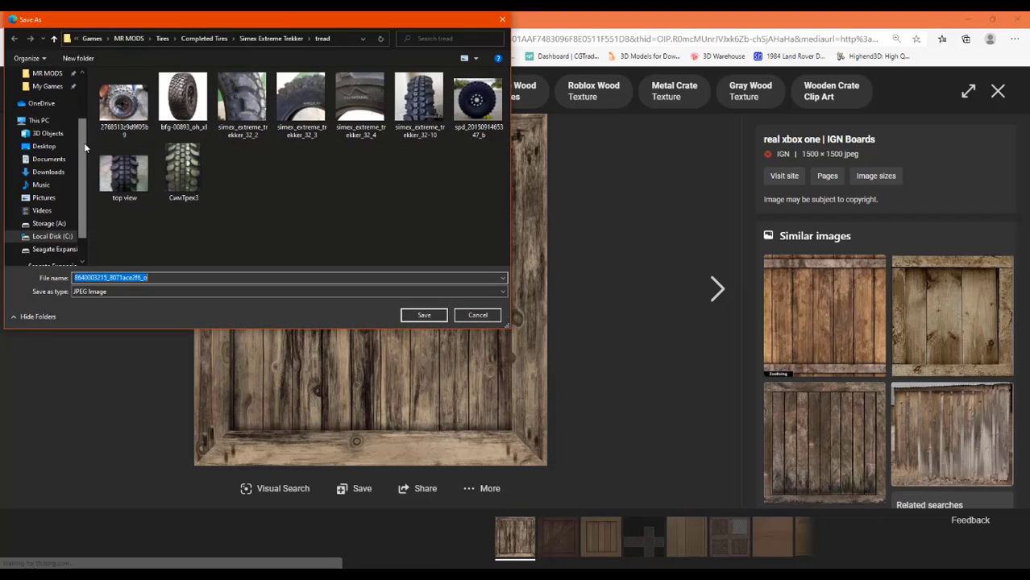
{"action": "left_click_drag", "start_coordinate": [83, 142], "coordinate": [83, 97]}
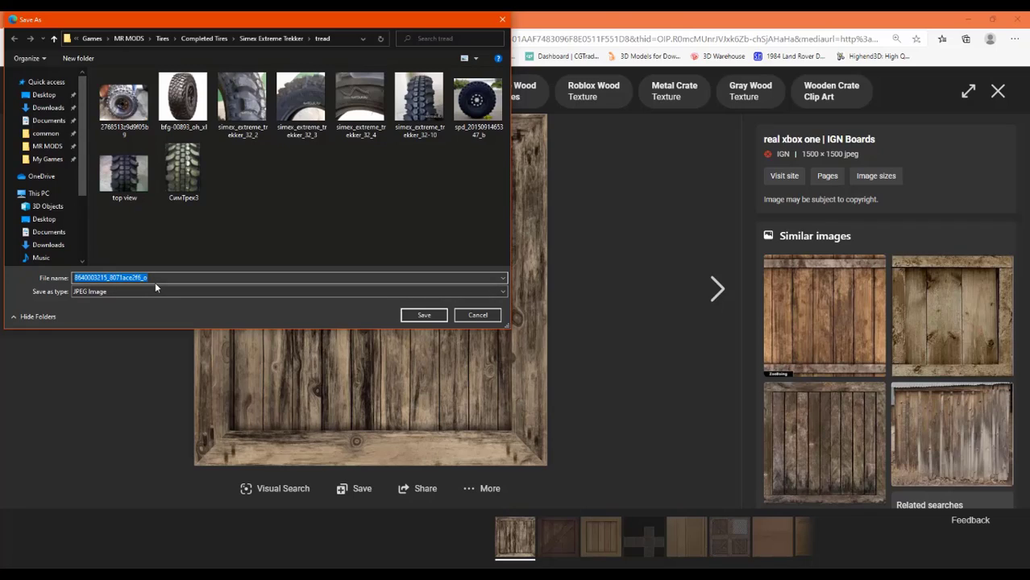
{"action": "type", "text": "box"}
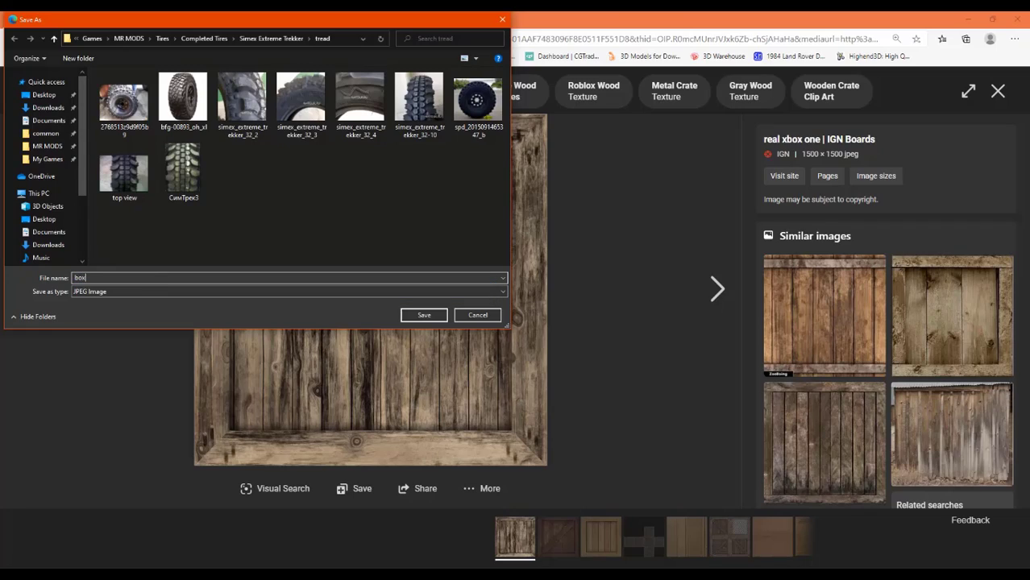
Step: Browse the save location to MR MODS > Models > NEW MOD > textures > models
{"action": "left_click", "coordinate": [47, 146]}
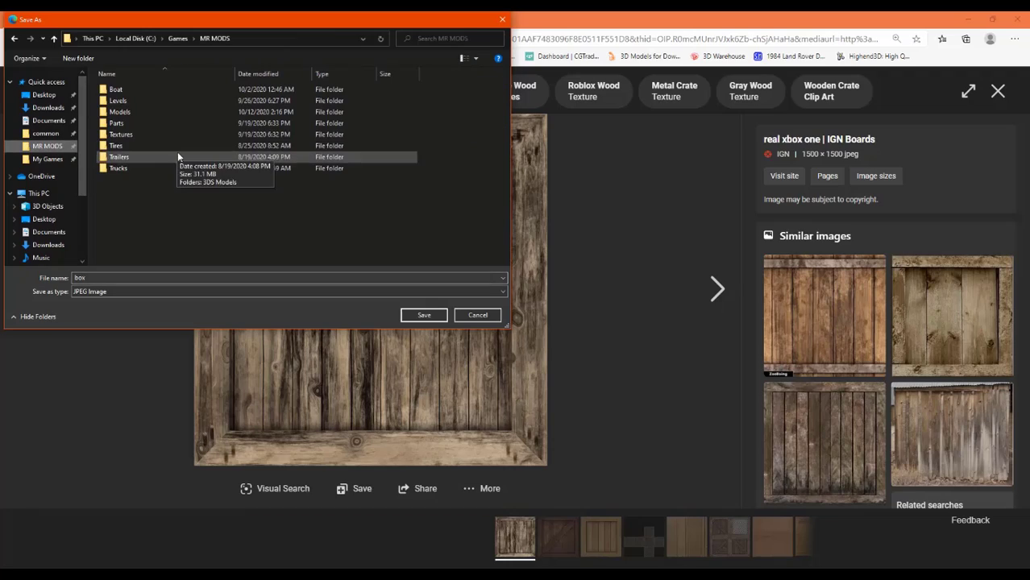
{"action": "double_click", "coordinate": [129, 111]}
{"action": "double_click", "coordinate": [130, 112]}
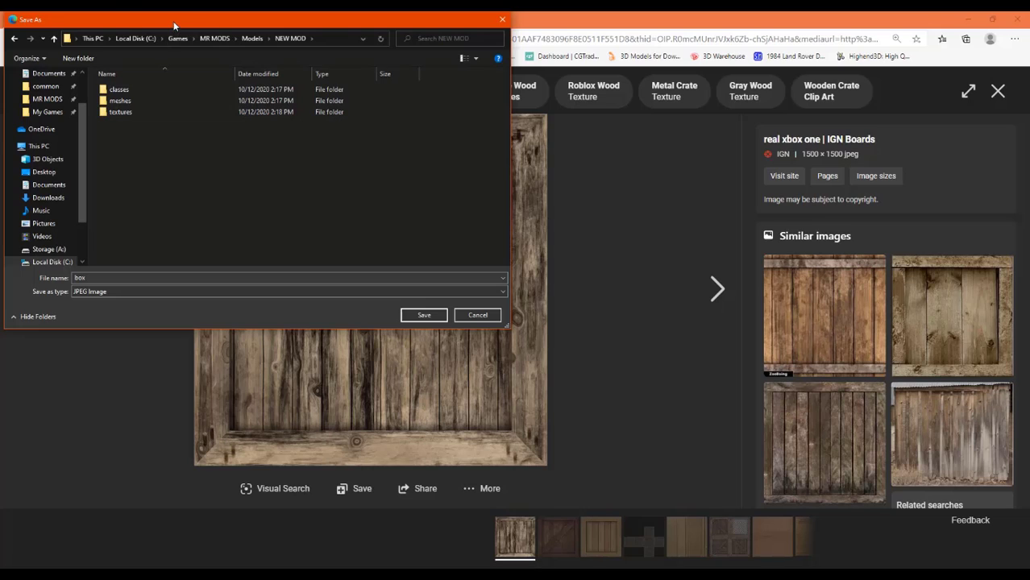
{"action": "left_click_drag", "start_coordinate": [177, 26], "coordinate": [497, 133]}
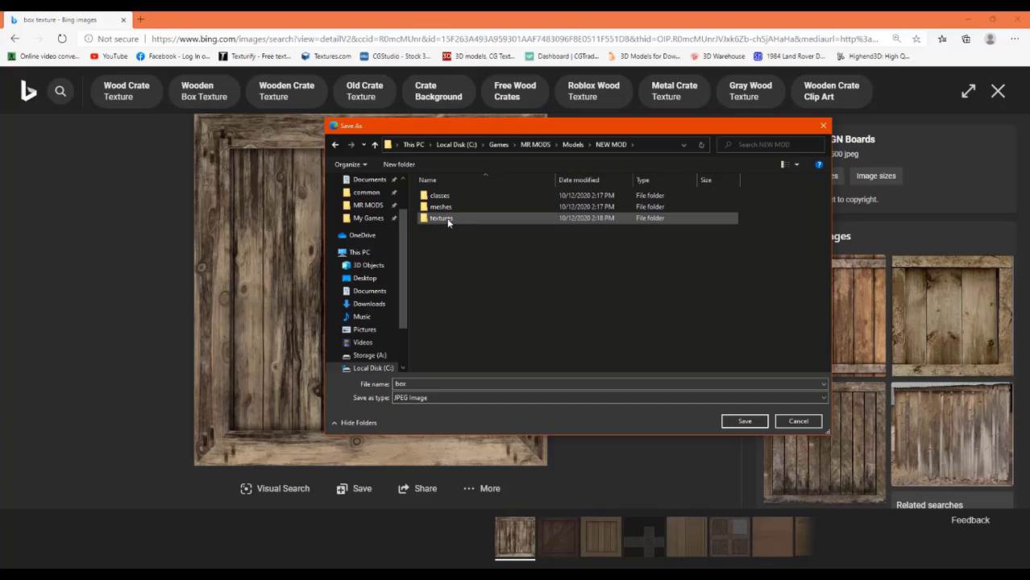
{"action": "double_click", "coordinate": [442, 218]}
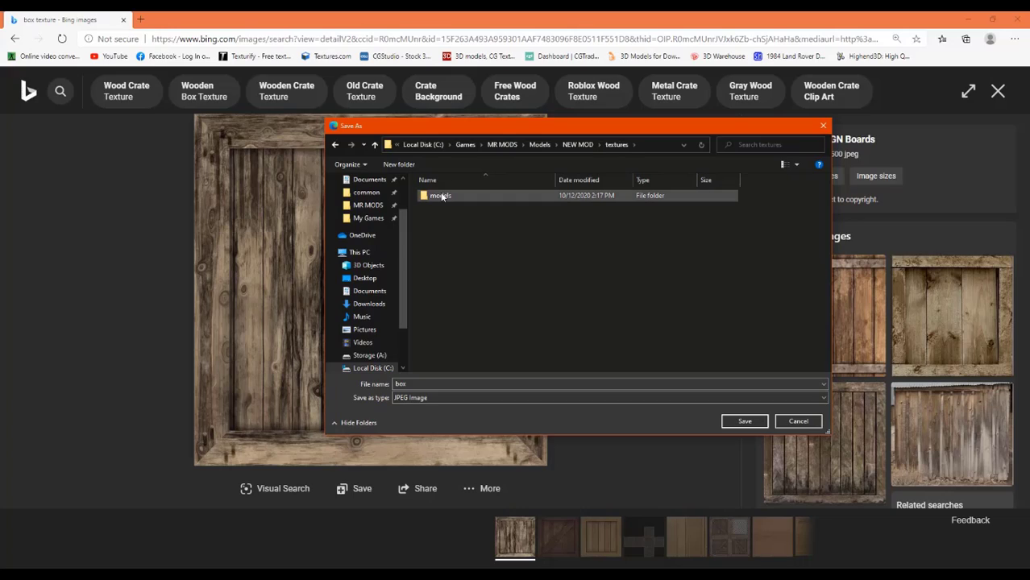
{"action": "double_click", "coordinate": [442, 195]}
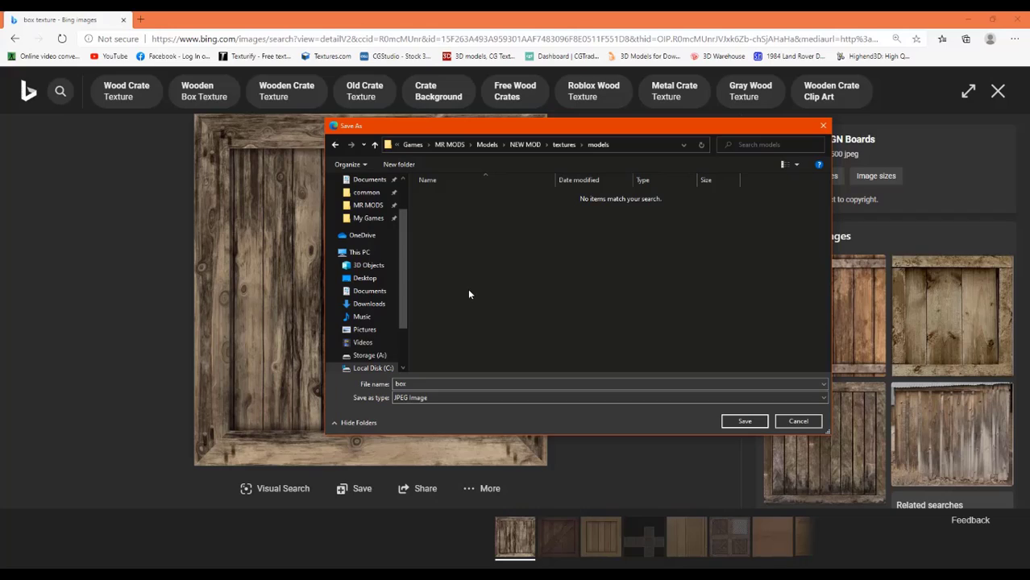
Step: Go back up to the MR MODS folder and reopen Models > NEW MOD as the save location
{"action": "left_click", "coordinate": [524, 145]}
{"action": "left_click", "coordinate": [535, 145]}
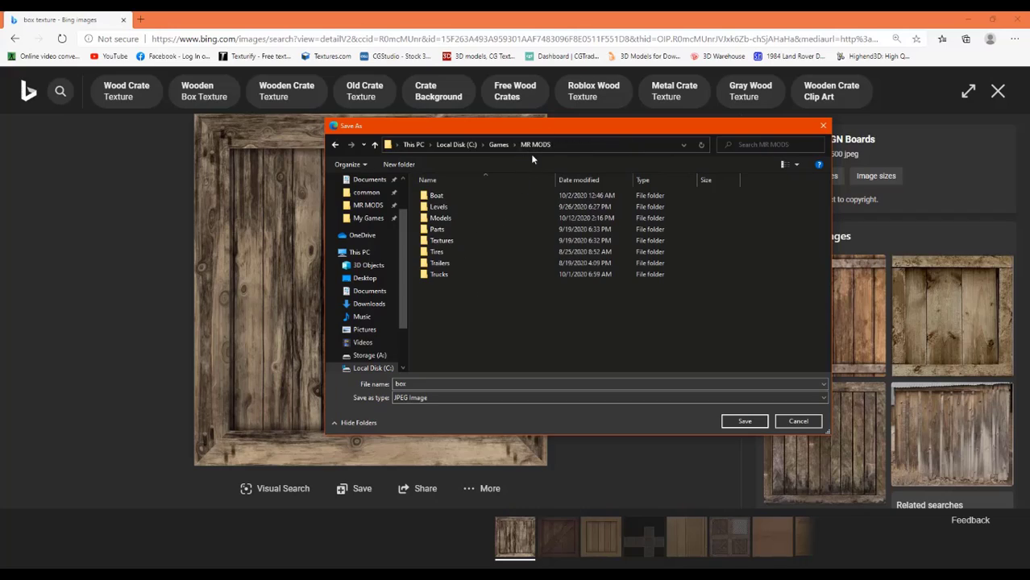
{"action": "double_click", "coordinate": [441, 220]}
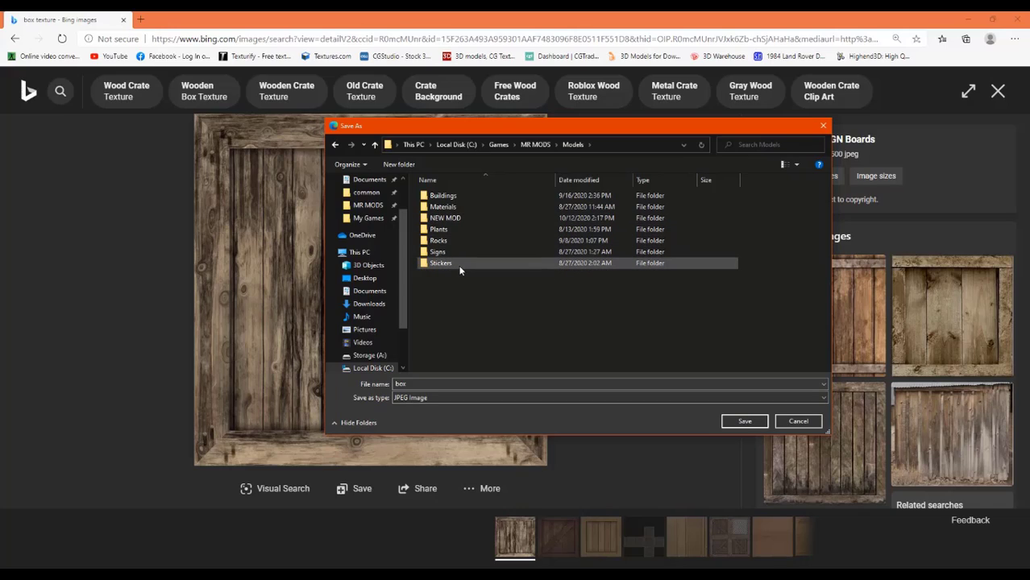
{"action": "double_click", "coordinate": [455, 221]}
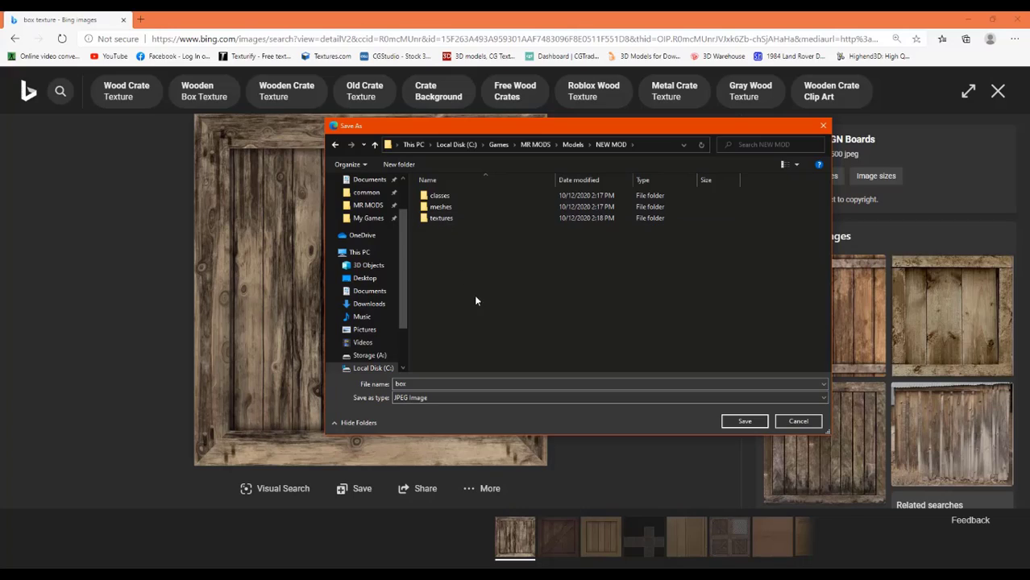
Step: Return to MR MODS > Models, create a new folder named Textures there, and open it
{"action": "left_click", "coordinate": [535, 144]}
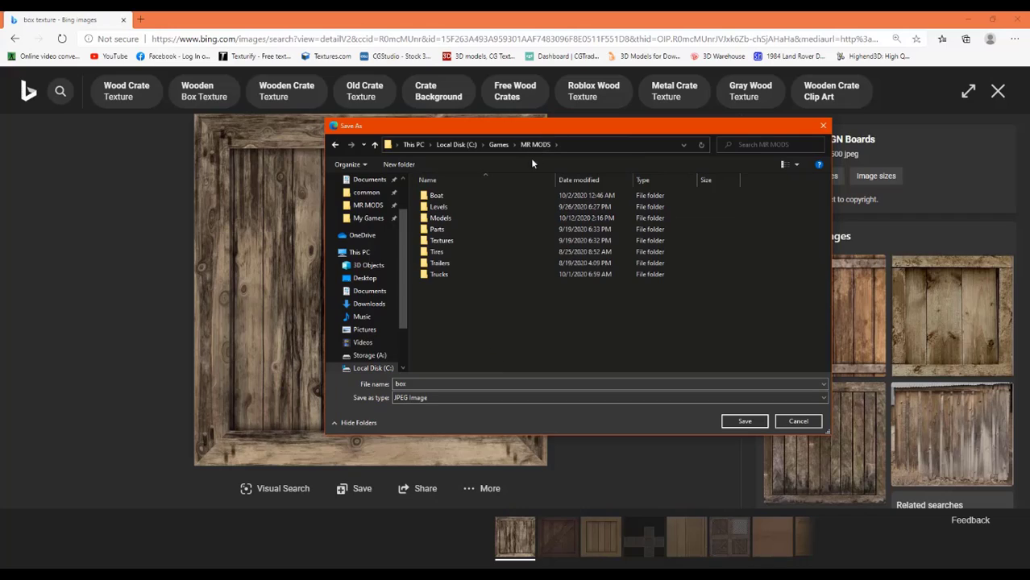
{"action": "left_click", "coordinate": [442, 220]}
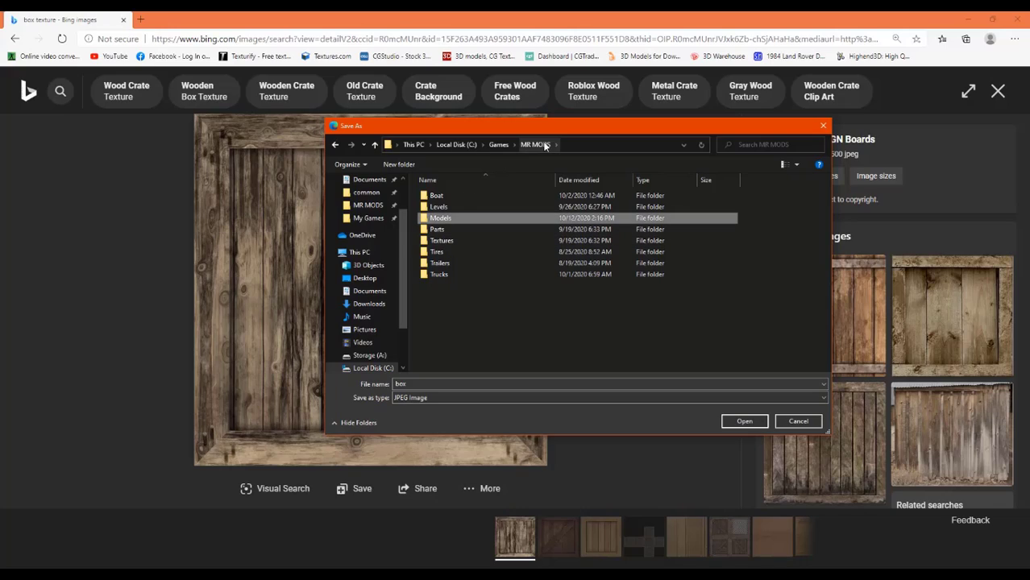
{"action": "double_click", "coordinate": [448, 220]}
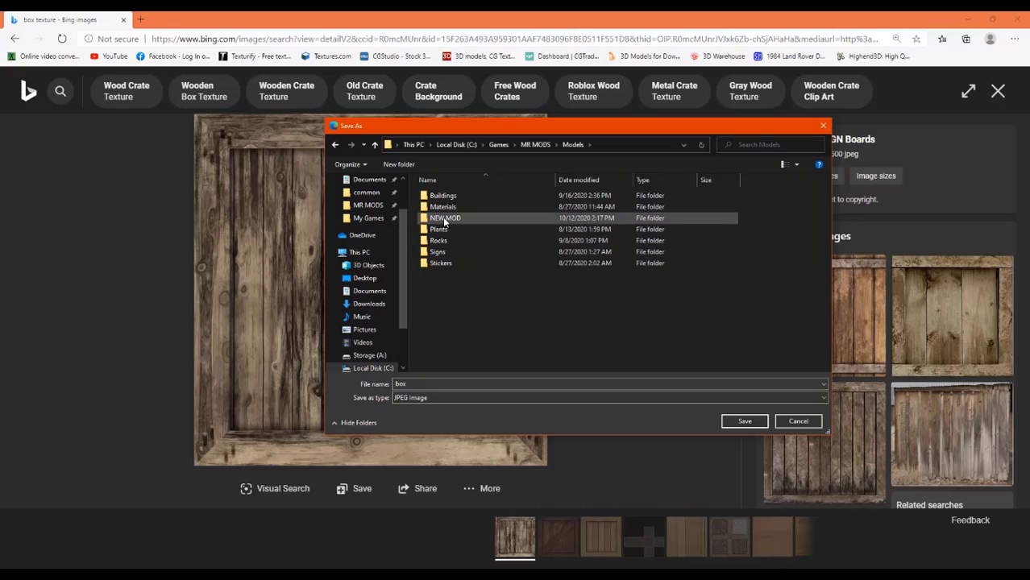
{"action": "right_click", "coordinate": [446, 289]}
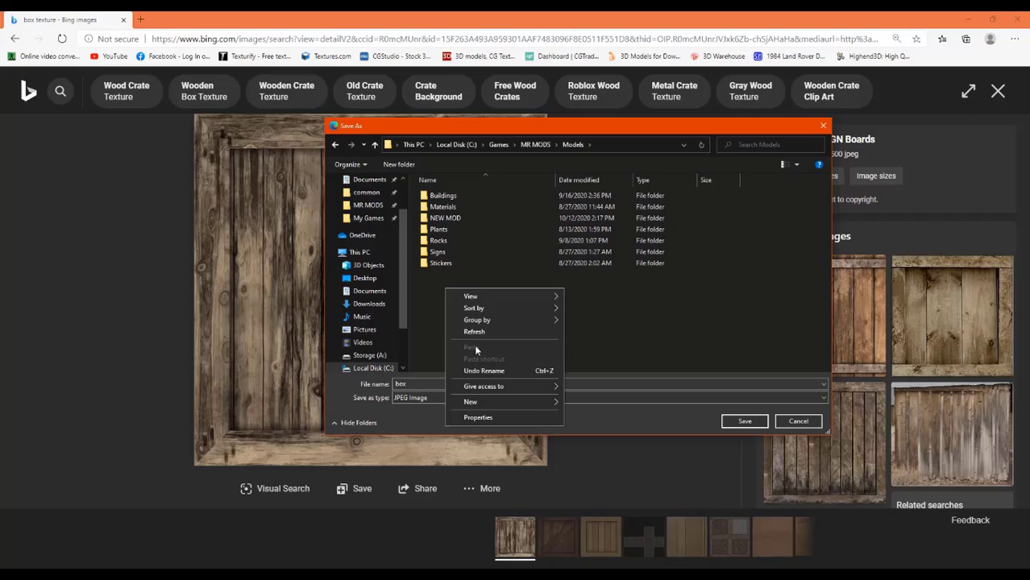
{"action": "mouse_move", "coordinate": [474, 402]}
{"action": "left_click", "coordinate": [587, 403]}
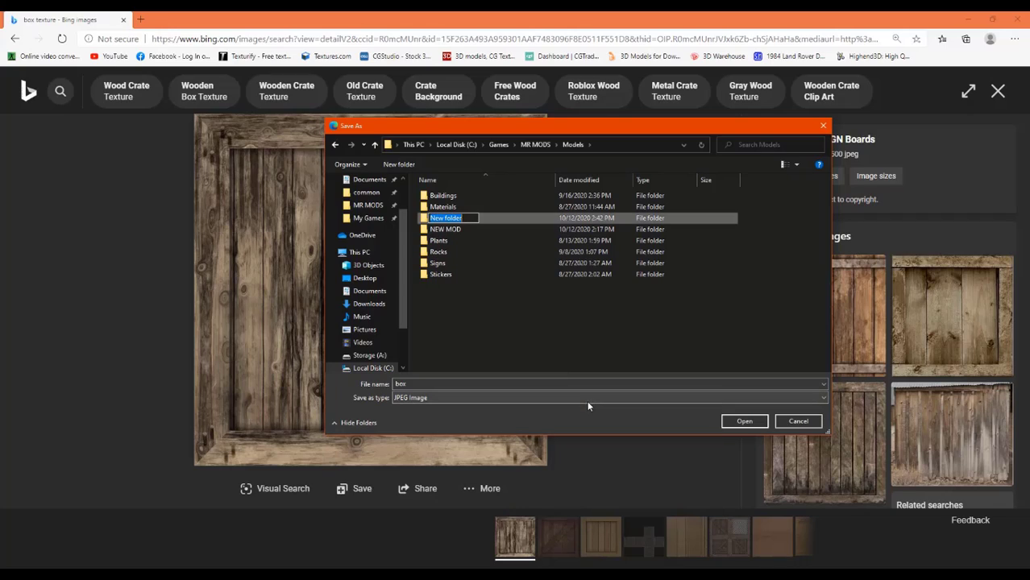
{"action": "type", "text": "Textures"}
{"action": "key", "text": "Return"}
{"action": "key", "text": "Return"}
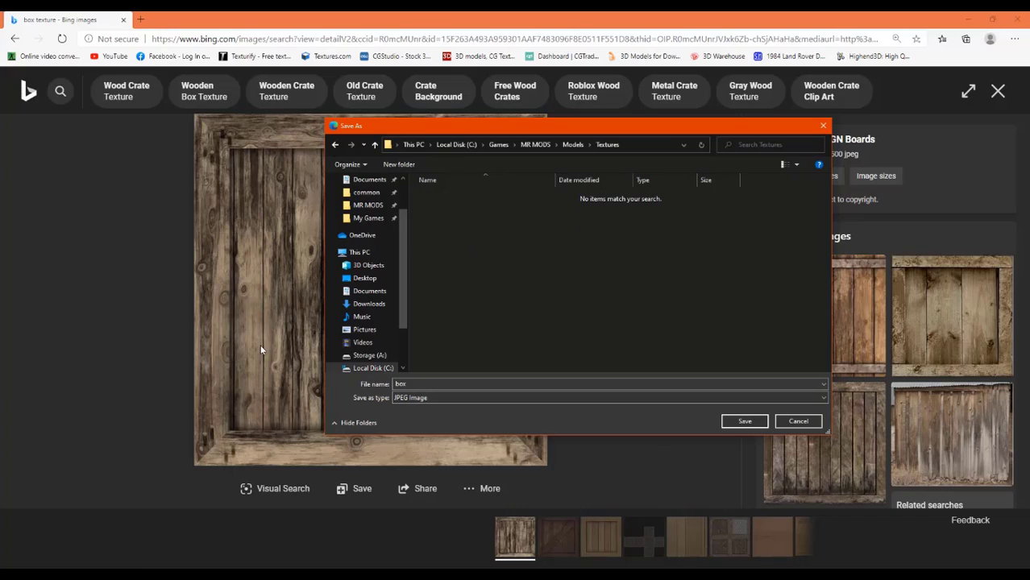
Step: Save the crate image as the JPEG file box in the Textures folder and close the image preview
{"action": "double_click", "coordinate": [423, 385]}
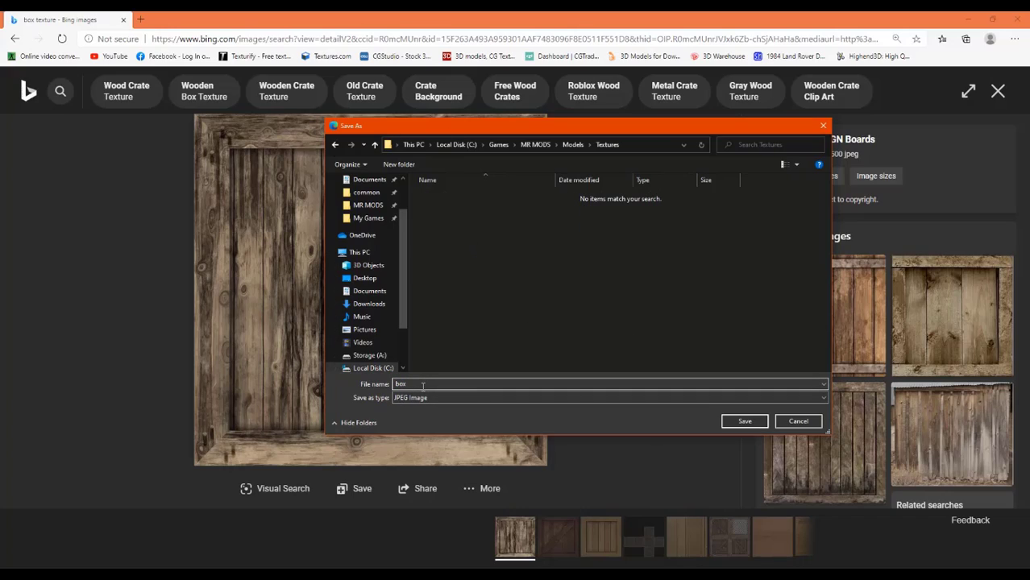
{"action": "left_click", "coordinate": [760, 420]}
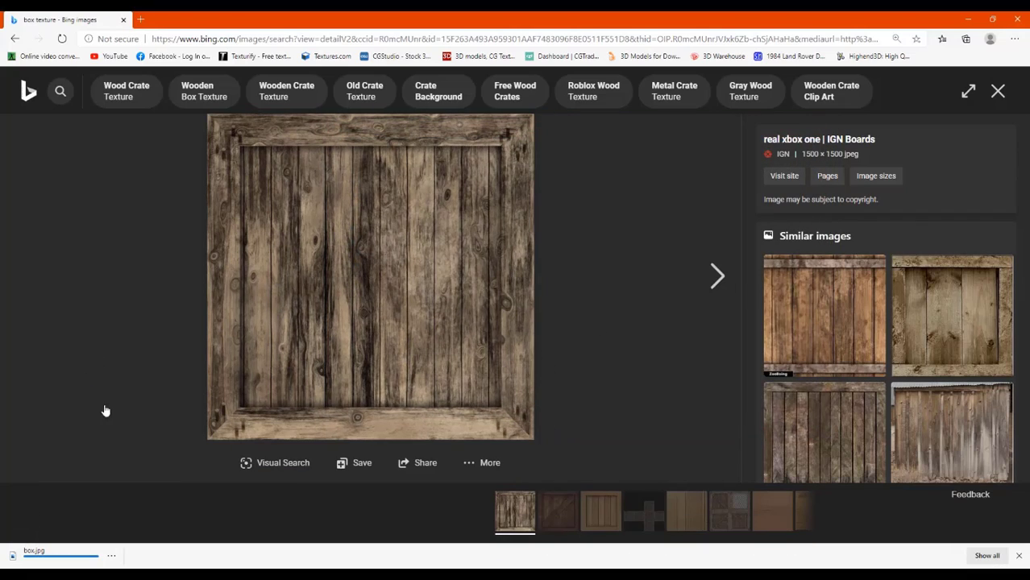
{"action": "left_click", "coordinate": [999, 92]}
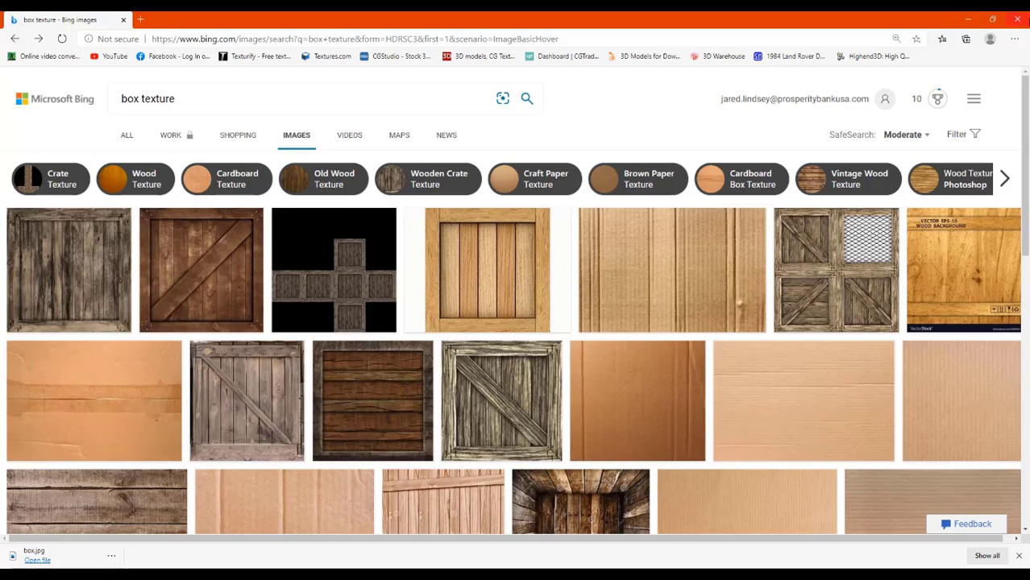
Step: Close the browser with the image search results and return to the two boxes in 3ds Max
{"action": "left_click", "coordinate": [1024, 21]}
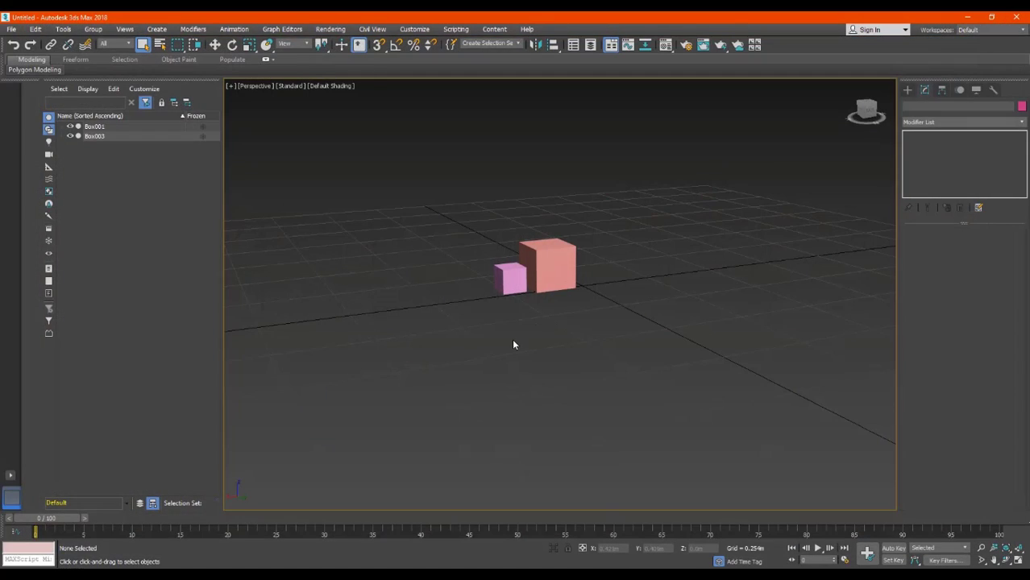
{"action": "scroll", "coordinate": [545, 271], "scroll_direction": "up", "scroll_amount": 5}
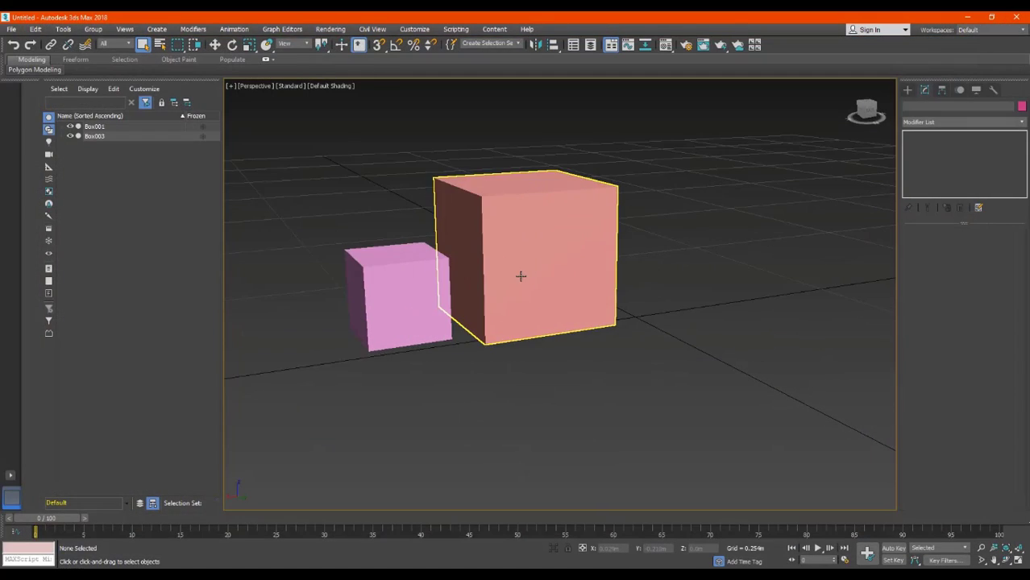
{"action": "scroll", "coordinate": [521, 276], "scroll_direction": "up", "scroll_amount": 2}
{"action": "key", "text": "m"}
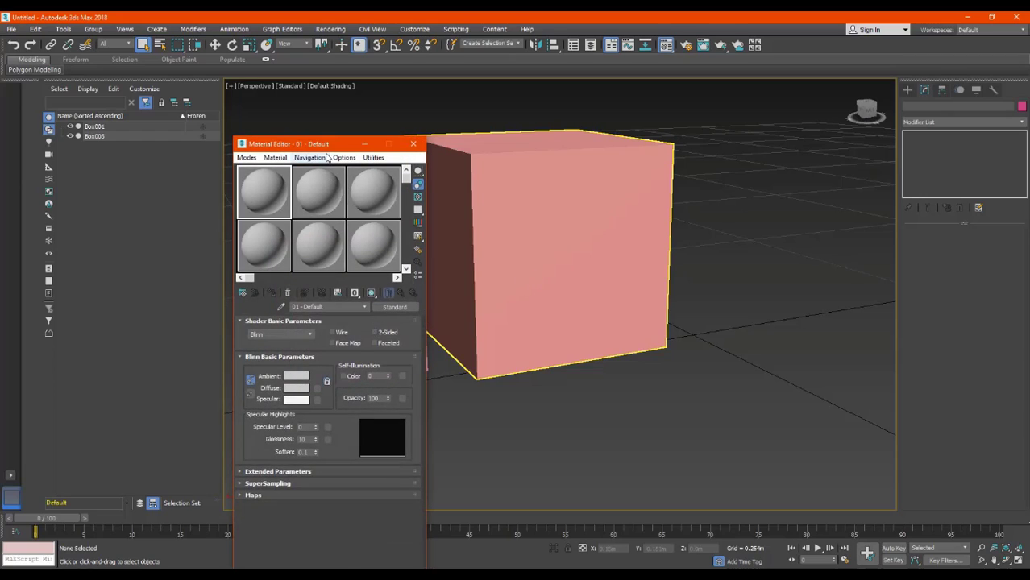
{"action": "left_click", "coordinate": [414, 144]}
{"action": "middle_click_drag", "start_coordinate": [458, 384], "coordinate": [513, 380]}
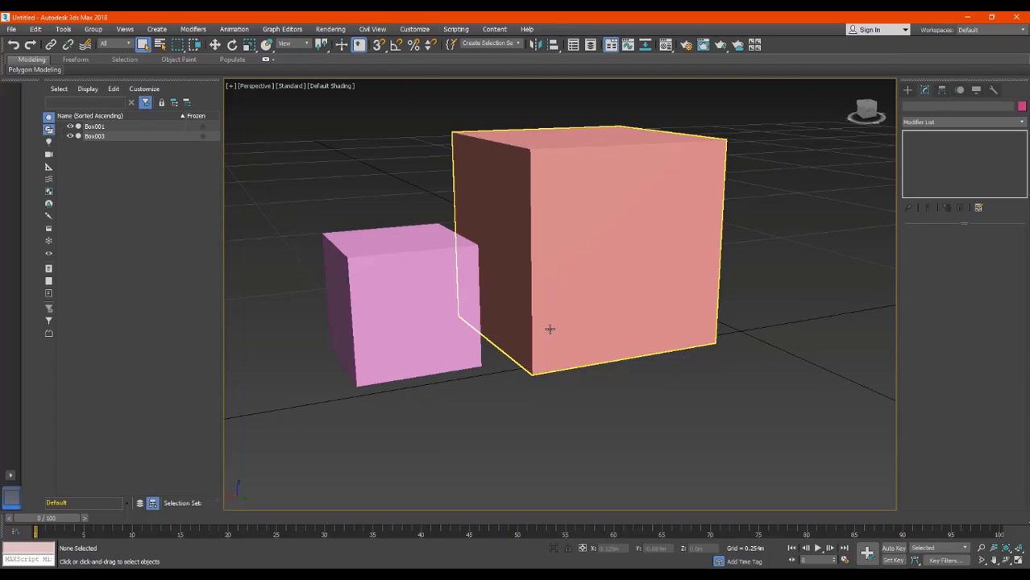
{"action": "middle_click_drag", "start_coordinate": [575, 306], "coordinate": [556, 345]}
{"action": "middle_click_drag", "start_coordinate": [617, 321], "coordinate": [636, 283]}
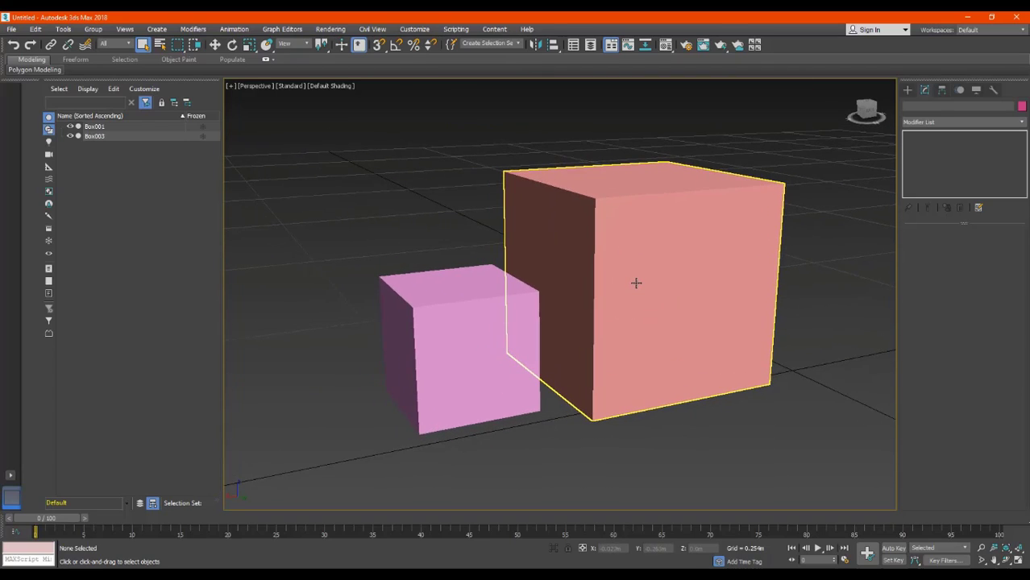
Step: Open the Material Editor and apply the first sample material, 01 - Default, to both boxes
{"action": "key", "text": "m"}
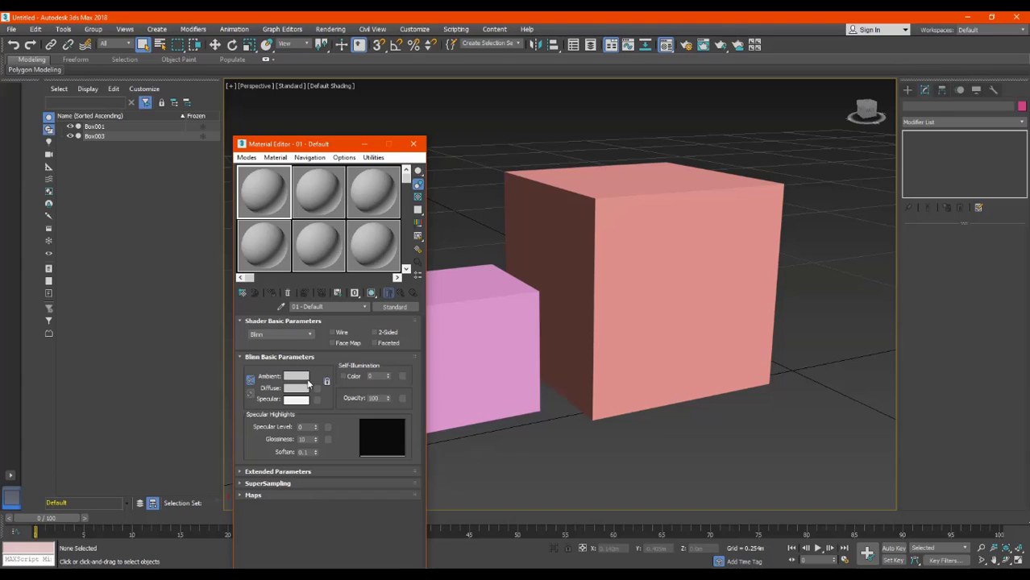
{"action": "left_click_drag", "start_coordinate": [323, 144], "coordinate": [323, 104]}
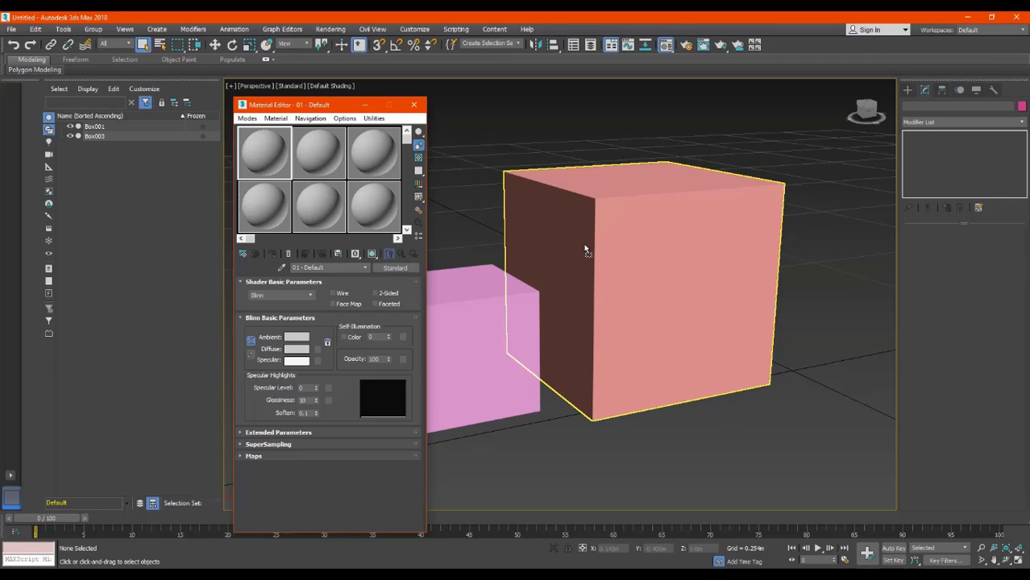
{"action": "left_click_drag", "start_coordinate": [585, 247], "coordinate": [591, 255]}
{"action": "middle_click_drag", "start_coordinate": [594, 312], "coordinate": [676, 306]}
{"action": "middle_click_drag", "start_coordinate": [706, 231], "coordinate": [678, 241]}
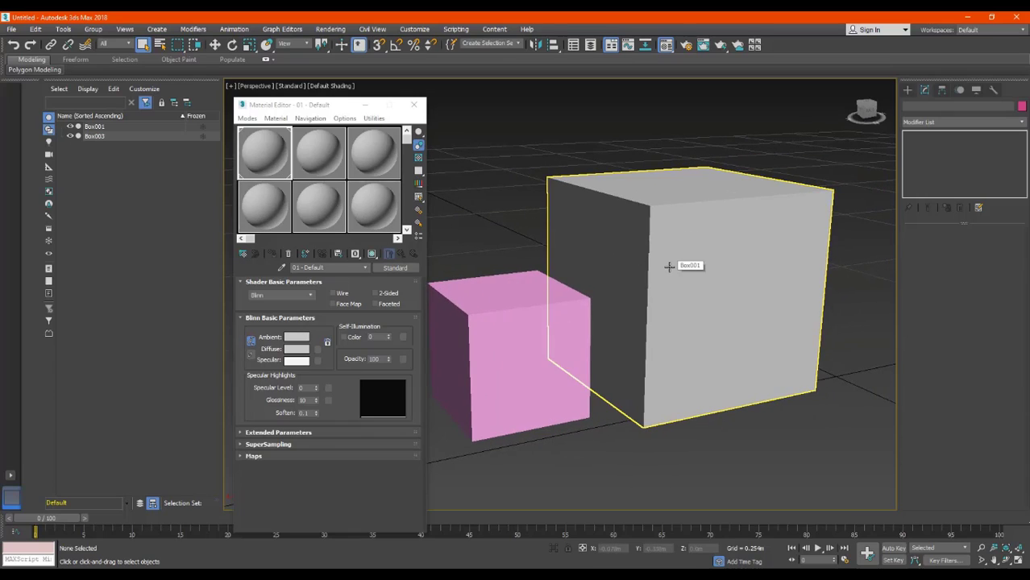
{"action": "left_click_drag", "start_coordinate": [277, 154], "coordinate": [555, 352]}
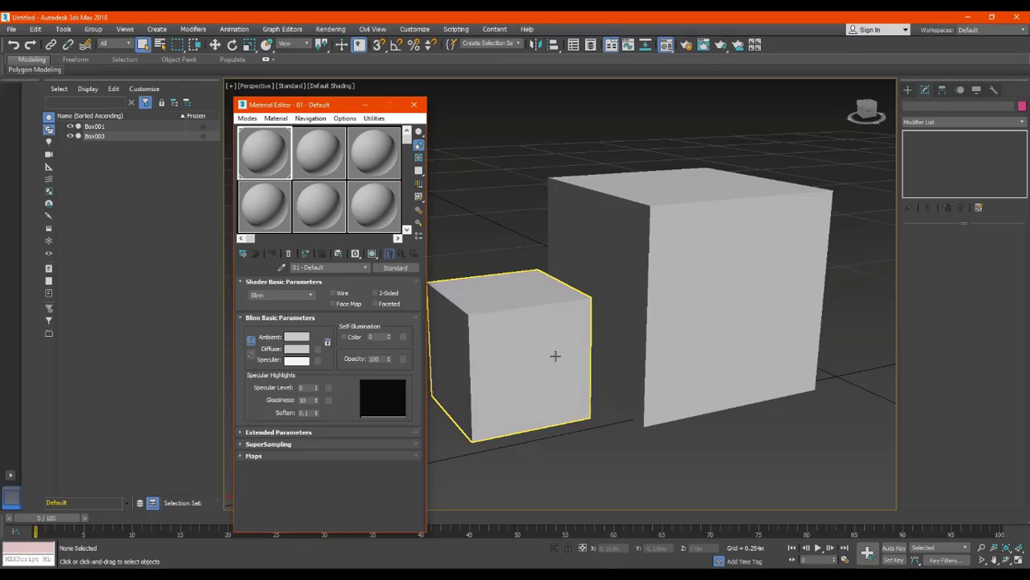
{"action": "middle_click_drag", "start_coordinate": [552, 419], "coordinate": [598, 386]}
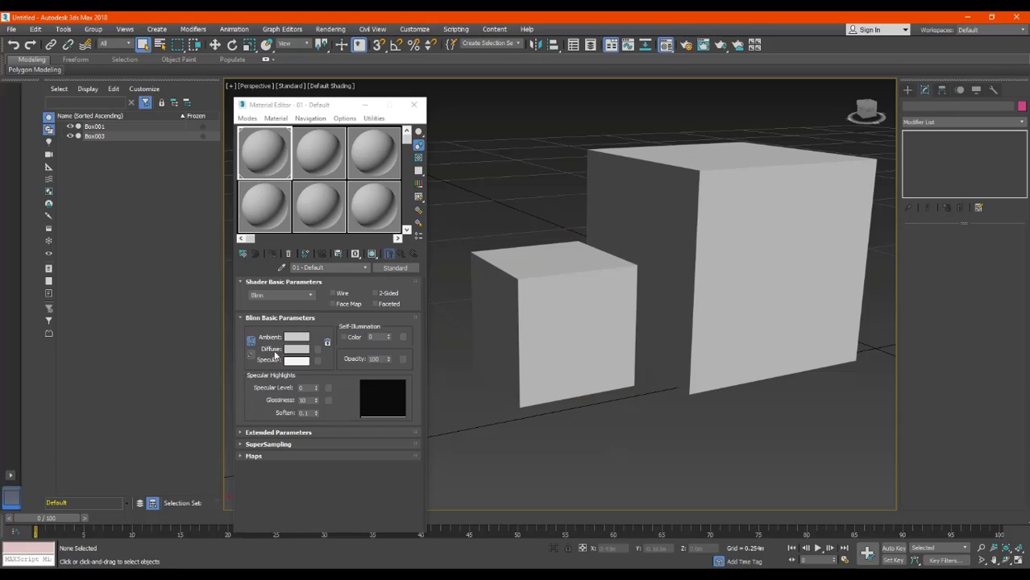
Step: Try black and a darker grey as the material's diffuse color, then cancel the color change
{"action": "left_click", "coordinate": [298, 349]}
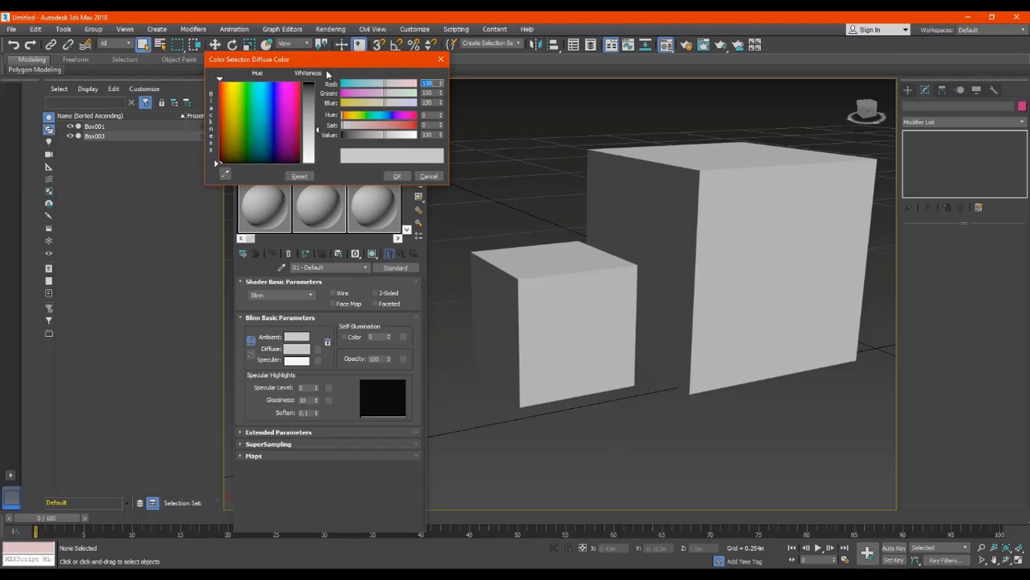
{"action": "left_click_drag", "start_coordinate": [313, 129], "coordinate": [297, 81]}
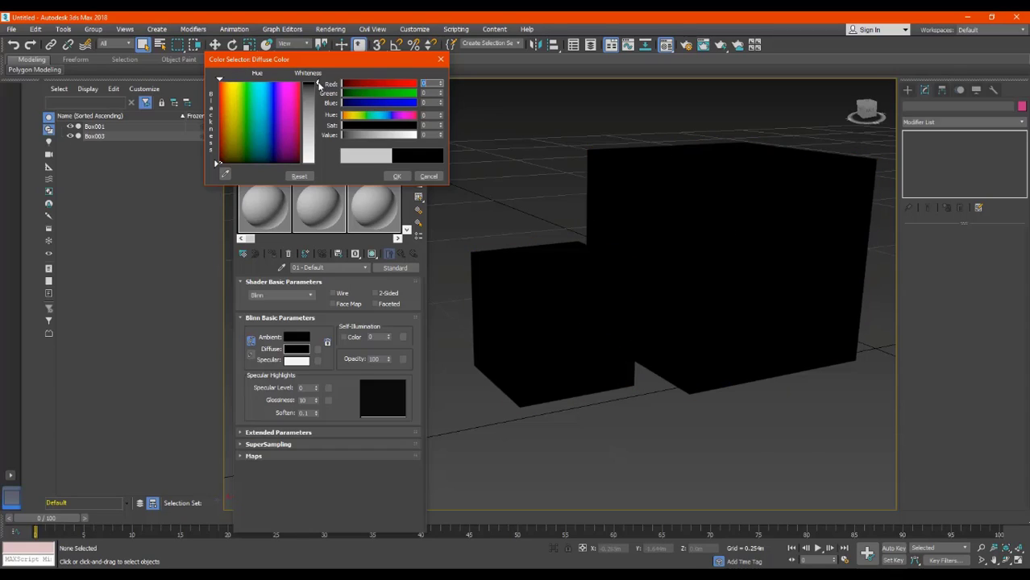
{"action": "mouse_move", "coordinate": [320, 84]}
{"action": "left_mouse_down"}
{"action": "mouse_move", "coordinate": [317, 113]}
{"action": "mouse_move", "coordinate": [311, 98]}
{"action": "left_mouse_up"}
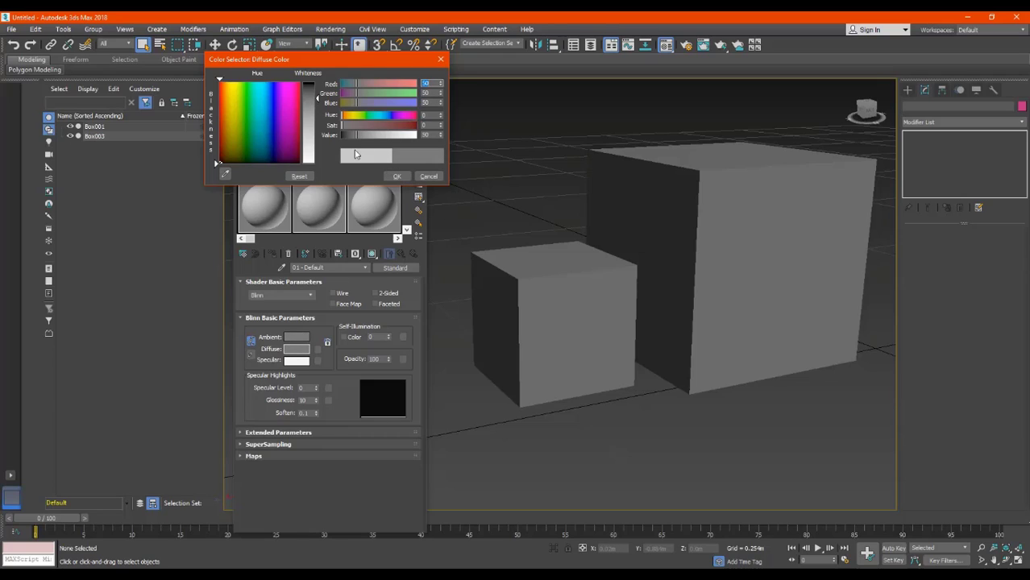
{"action": "left_click", "coordinate": [428, 177]}
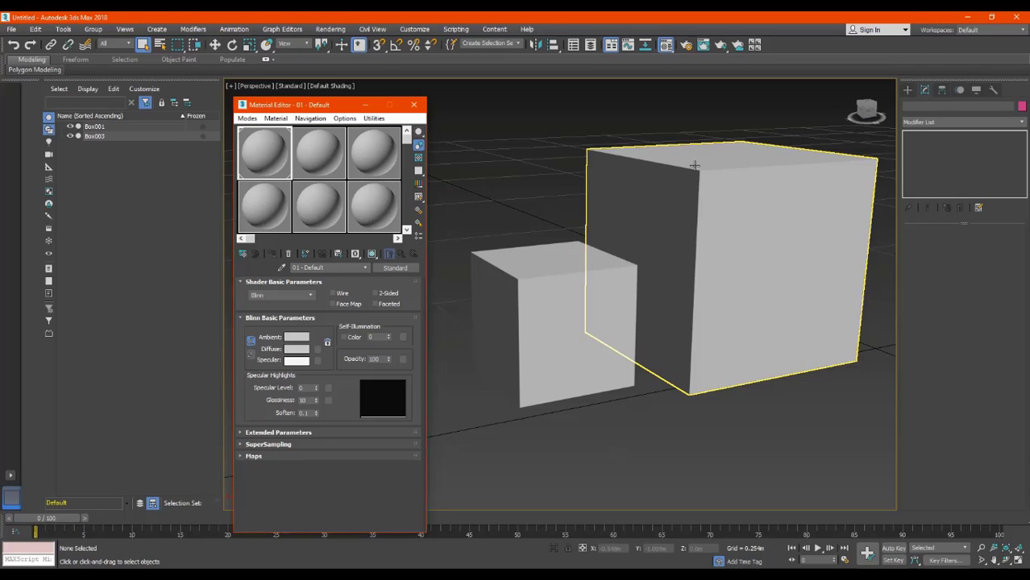
{"action": "left_click", "coordinate": [576, 272]}
{"action": "left_click", "coordinate": [449, 295]}
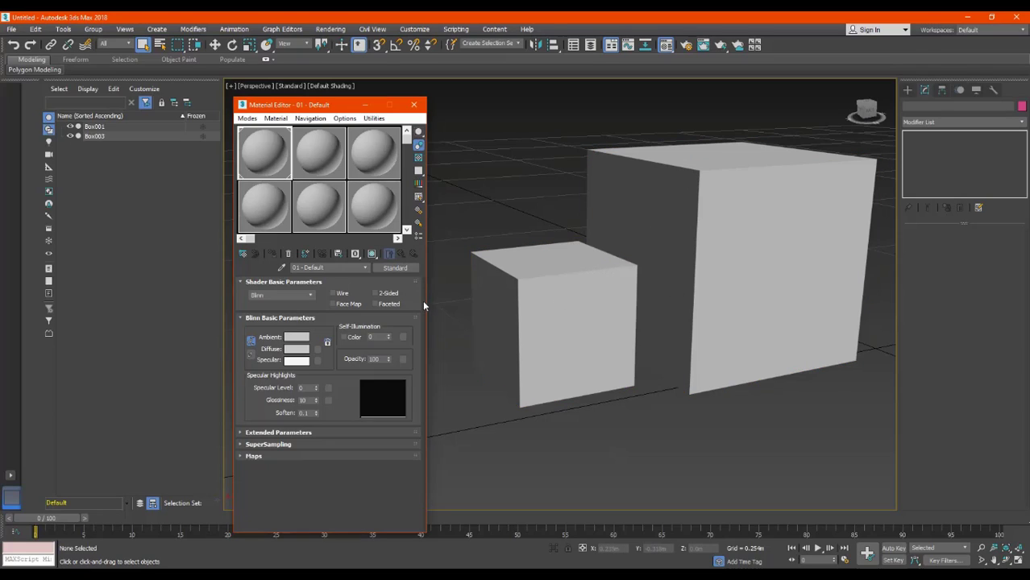
{"action": "left_click", "coordinate": [557, 290]}
{"action": "left_click", "coordinate": [644, 258]}
{"action": "left_click", "coordinate": [631, 277]}
{"action": "left_click", "coordinate": [747, 221]}
Step: Add a Bitmap map to the material's diffuse color and close the image selection without choosing a file
{"action": "left_click", "coordinate": [318, 350]}
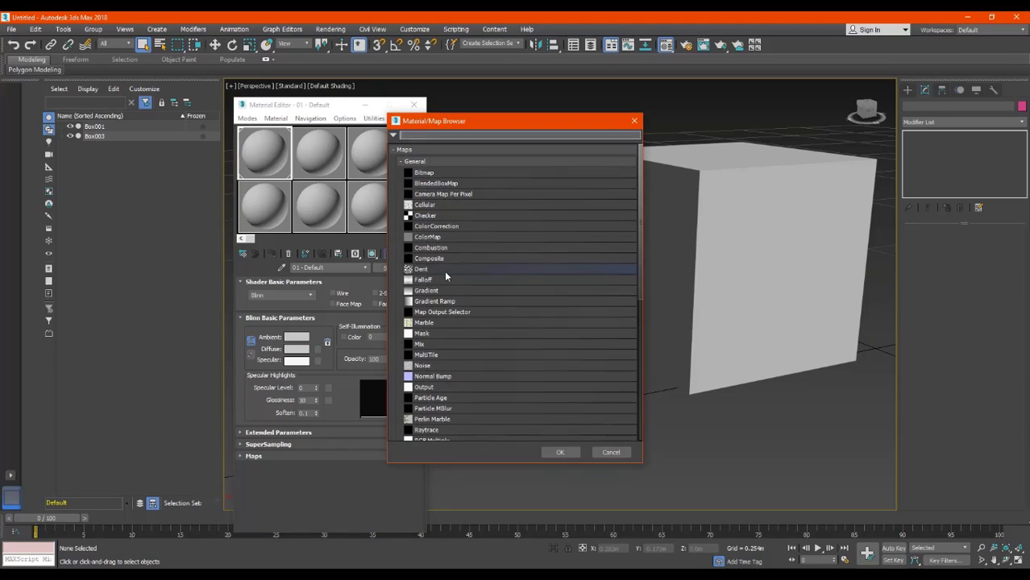
{"action": "left_click", "coordinate": [427, 175]}
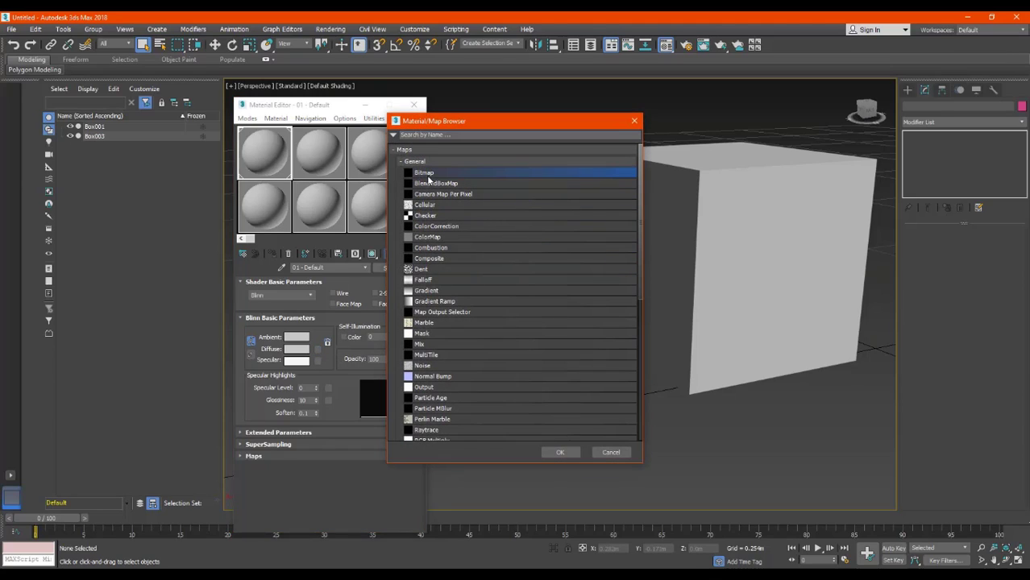
{"action": "left_click", "coordinate": [561, 452]}
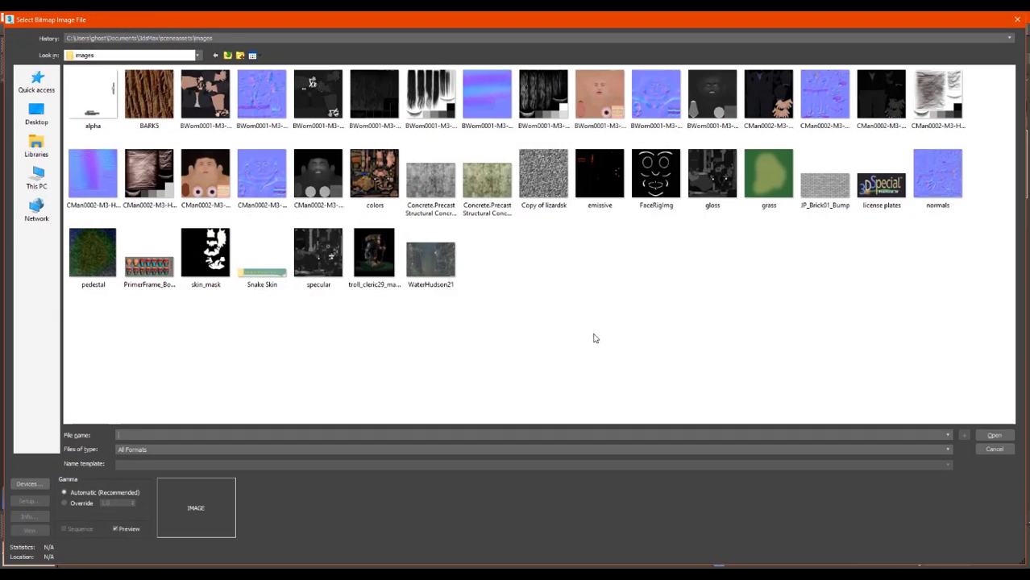
{"action": "left_click", "coordinate": [40, 84]}
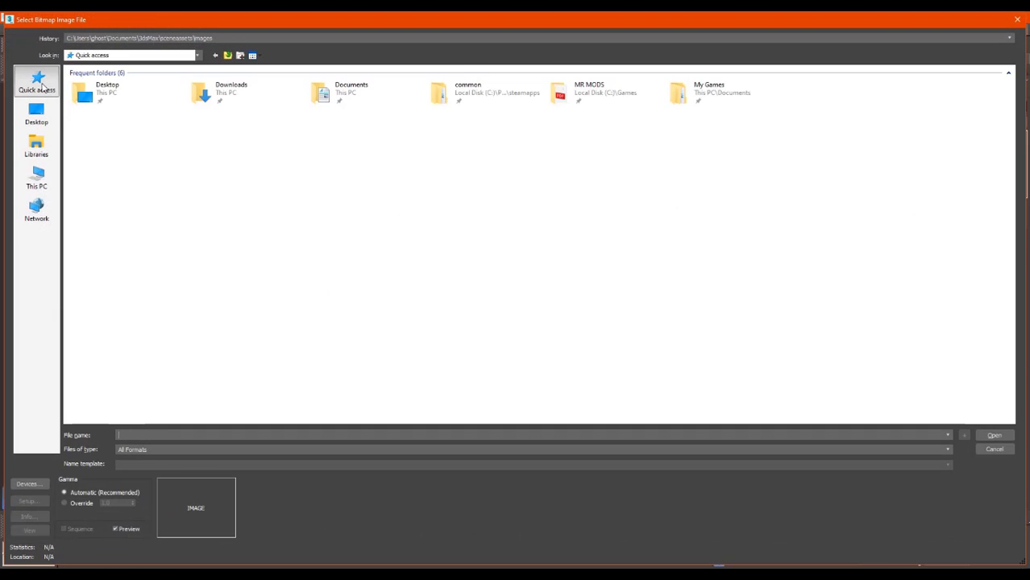
{"action": "double_click", "coordinate": [589, 93]}
{"action": "left_click", "coordinate": [1018, 18]}
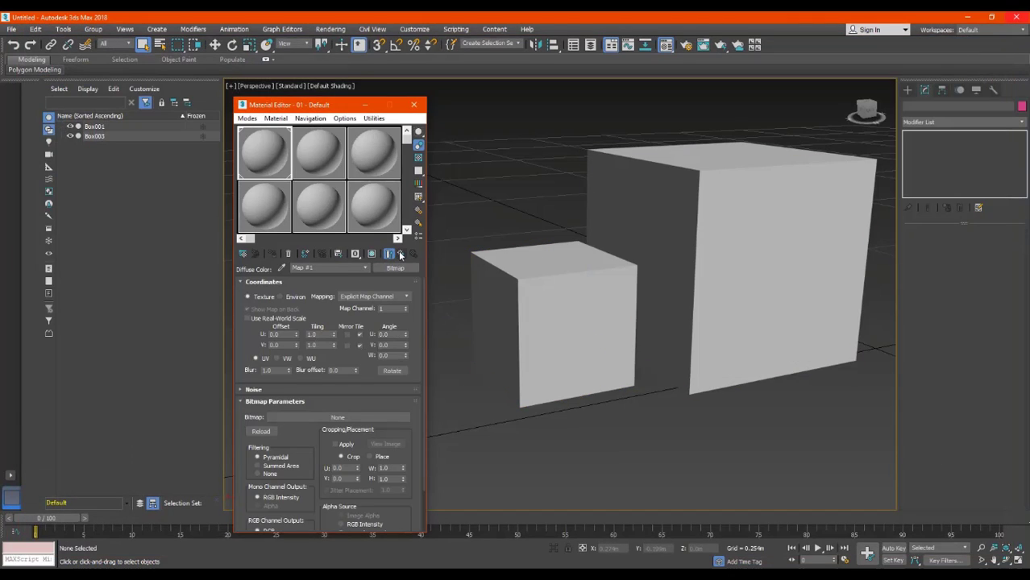
Step: Switch between the parent material and its diffuse map, finishing in the diffuse bitmap's settings
{"action": "left_click", "coordinate": [401, 255]}
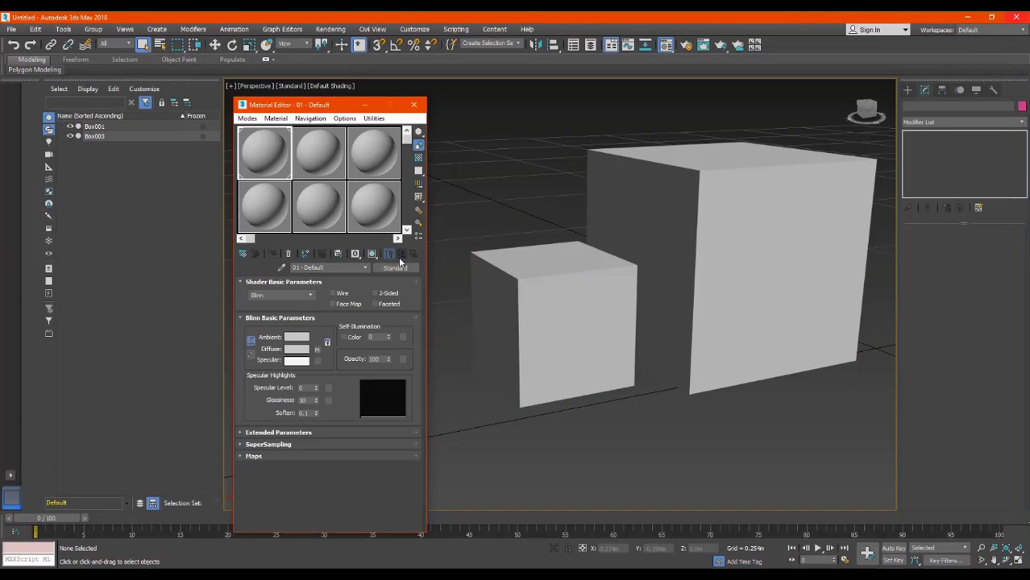
{"action": "left_click", "coordinate": [391, 255]}
{"action": "left_click", "coordinate": [316, 349]}
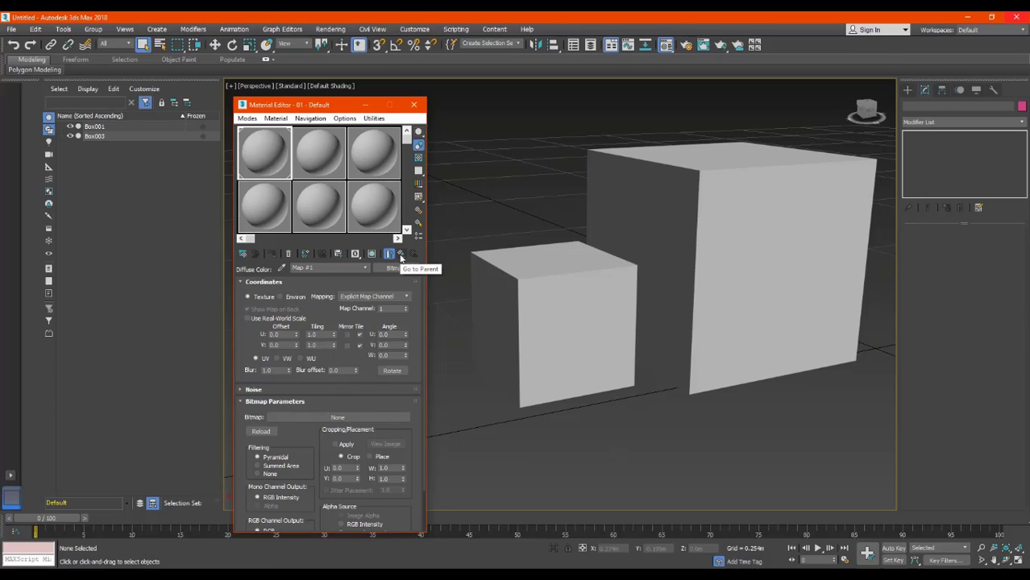
{"action": "left_click", "coordinate": [401, 255]}
{"action": "left_click", "coordinate": [390, 254]}
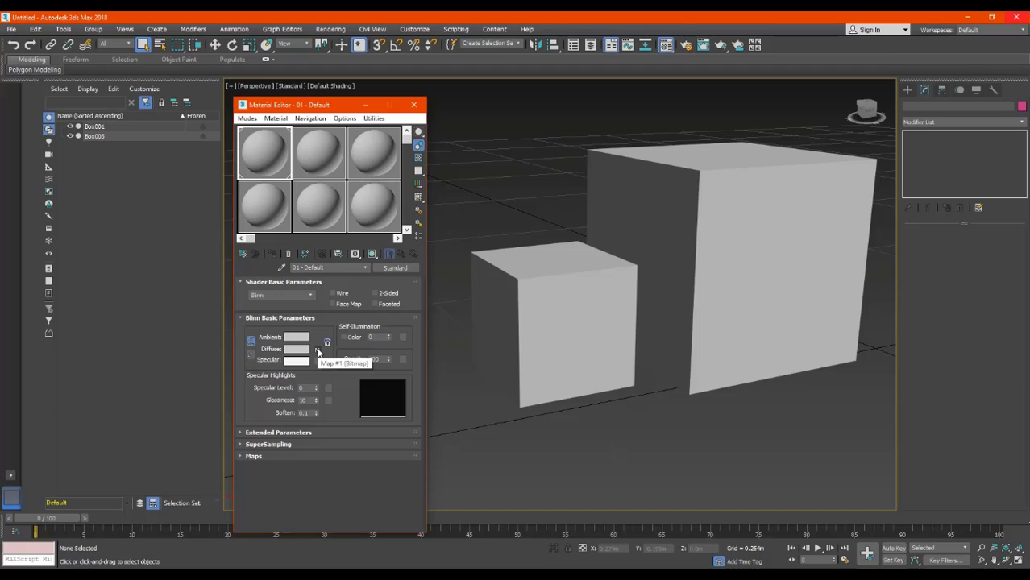
{"action": "left_click", "coordinate": [318, 352]}
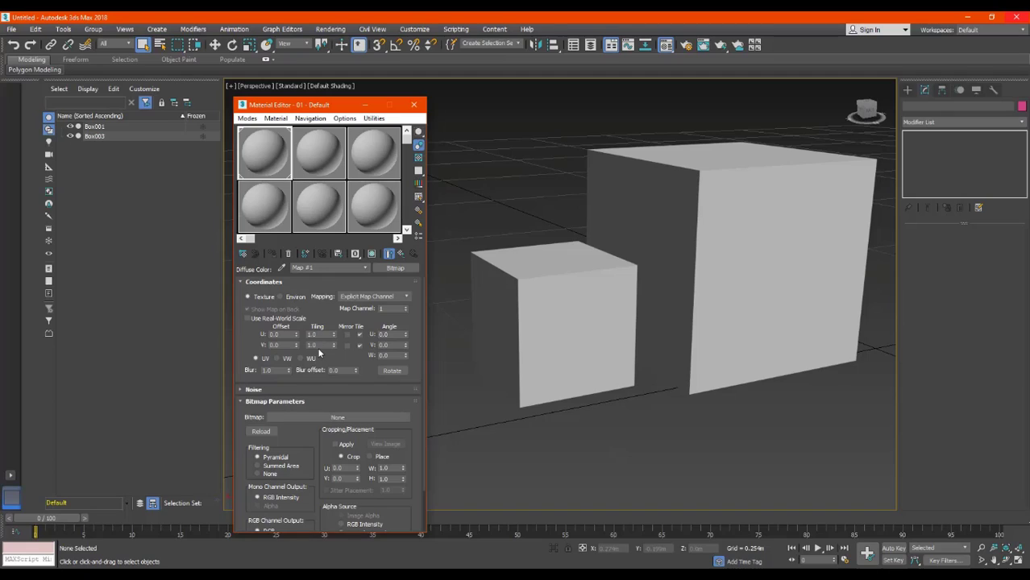
Step: Choose the Bitmap type again for the diffuse map and load the box image from MR MODS > Models > Textures
{"action": "left_click", "coordinate": [394, 269]}
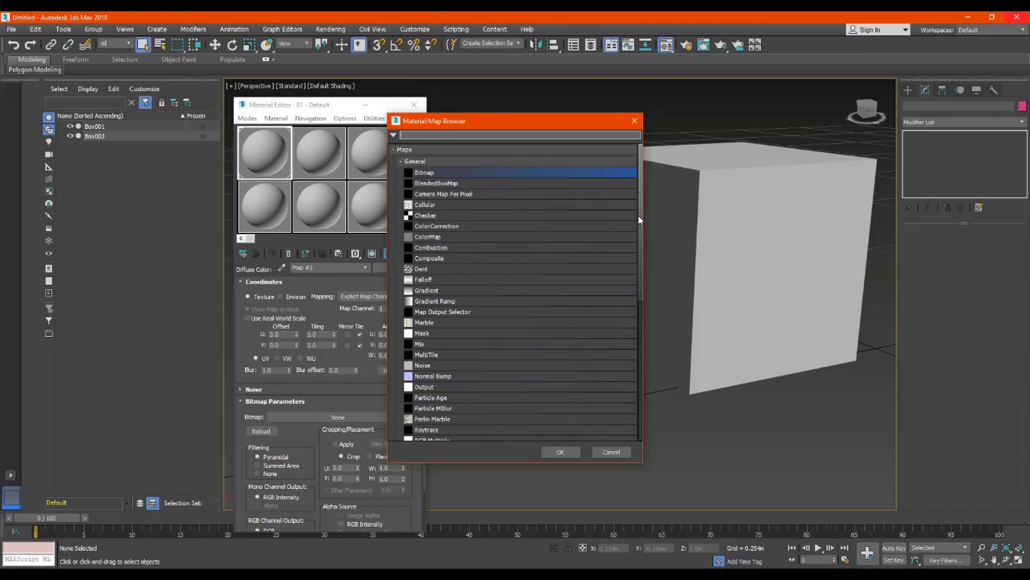
{"action": "mouse_move", "coordinate": [641, 204]}
{"action": "left_mouse_down"}
{"action": "mouse_move", "coordinate": [627, 394]}
{"action": "mouse_move", "coordinate": [624, 265]}
{"action": "mouse_move", "coordinate": [640, 200]}
{"action": "left_mouse_up"}
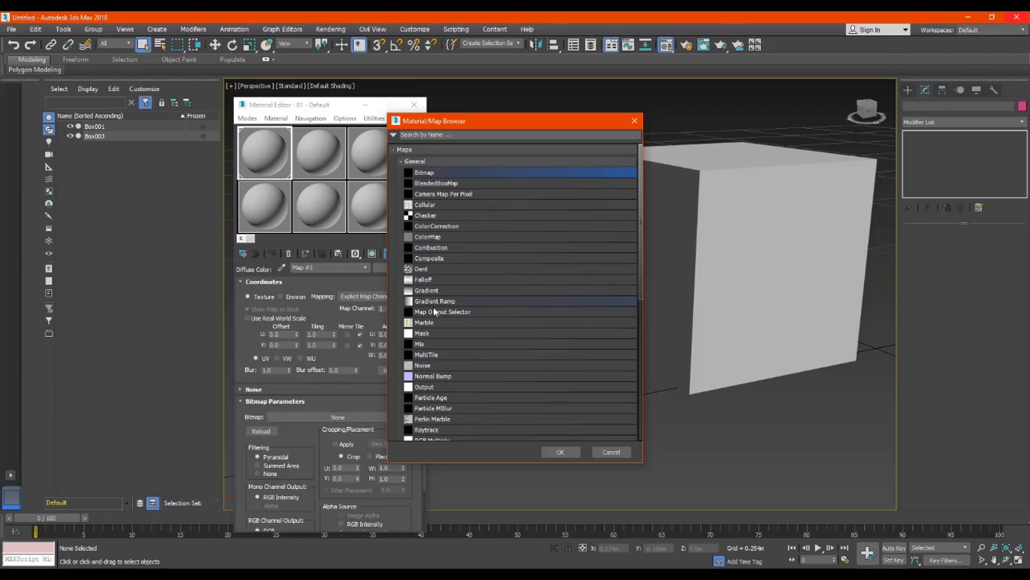
{"action": "double_click", "coordinate": [427, 173]}
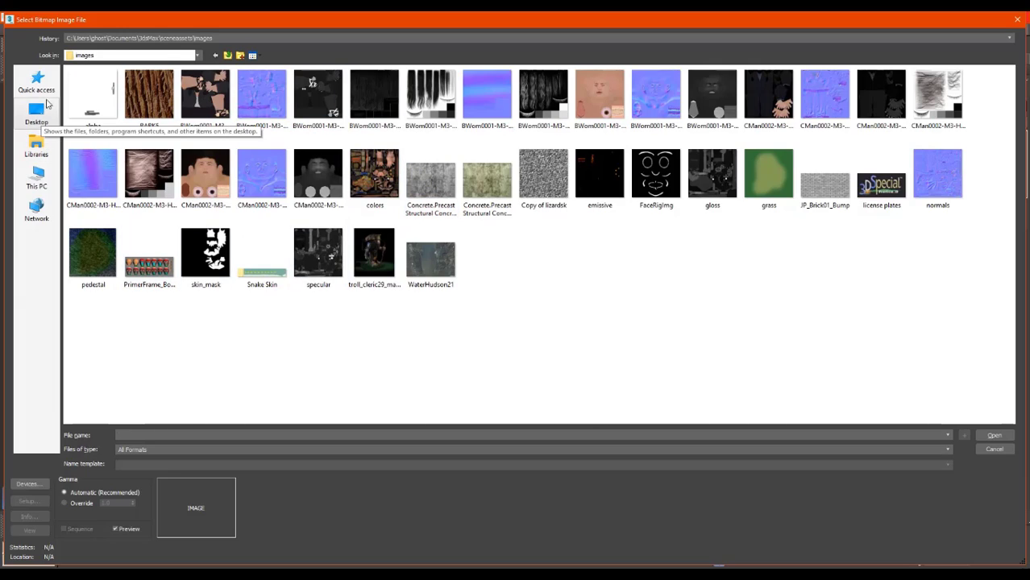
{"action": "left_click", "coordinate": [47, 95]}
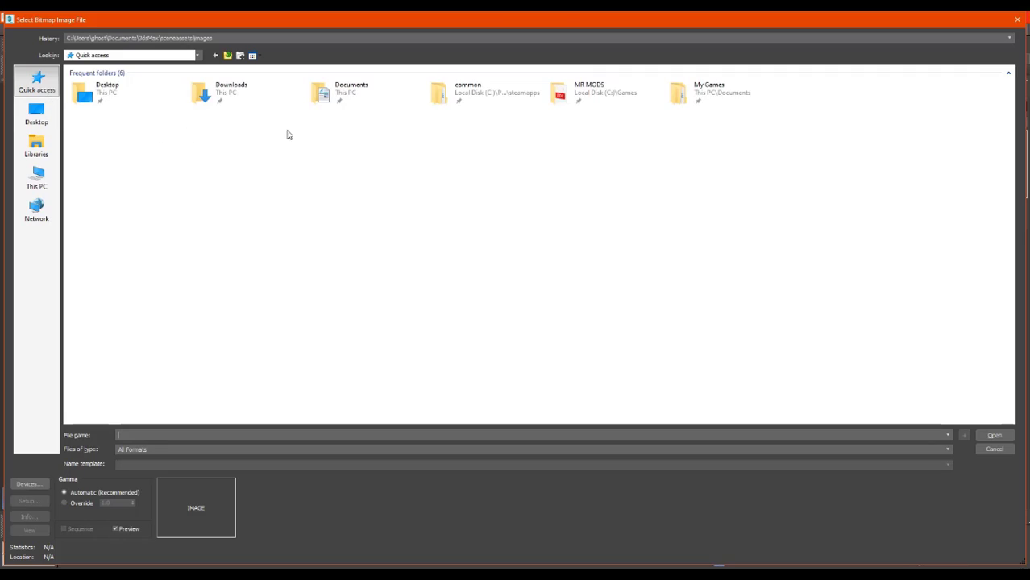
{"action": "double_click", "coordinate": [598, 100]}
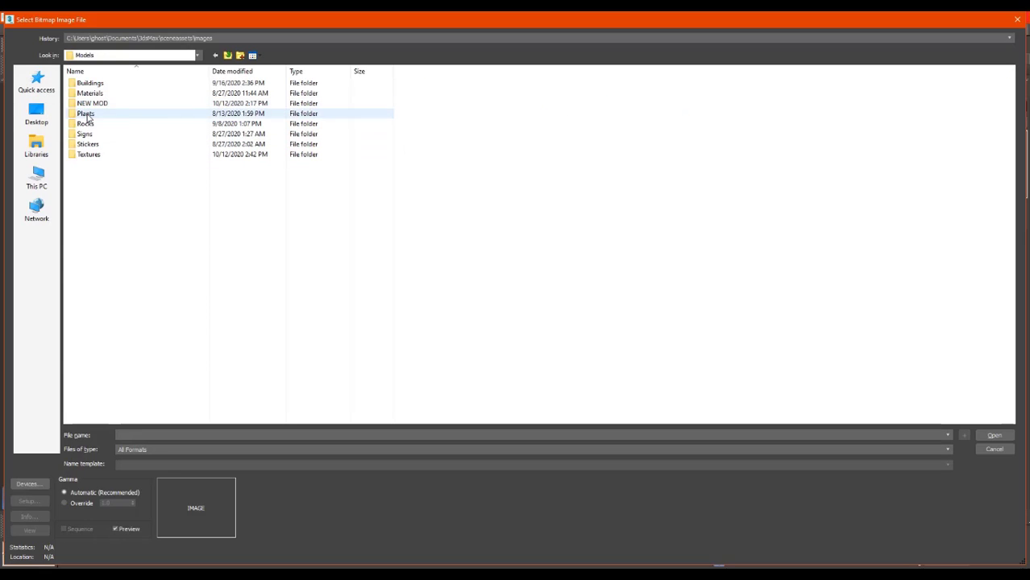
{"action": "double_click", "coordinate": [88, 156]}
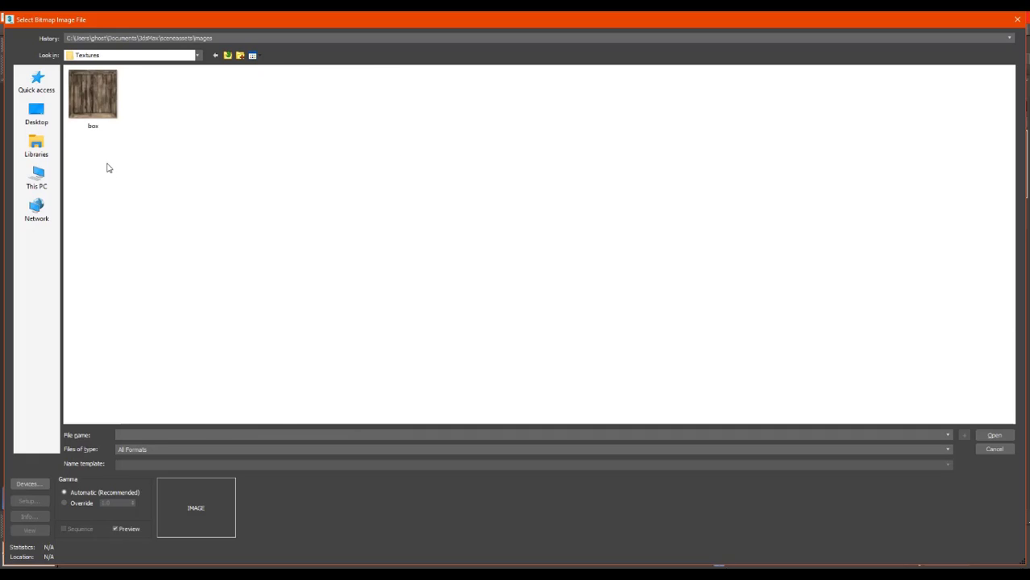
{"action": "double_click", "coordinate": [101, 110]}
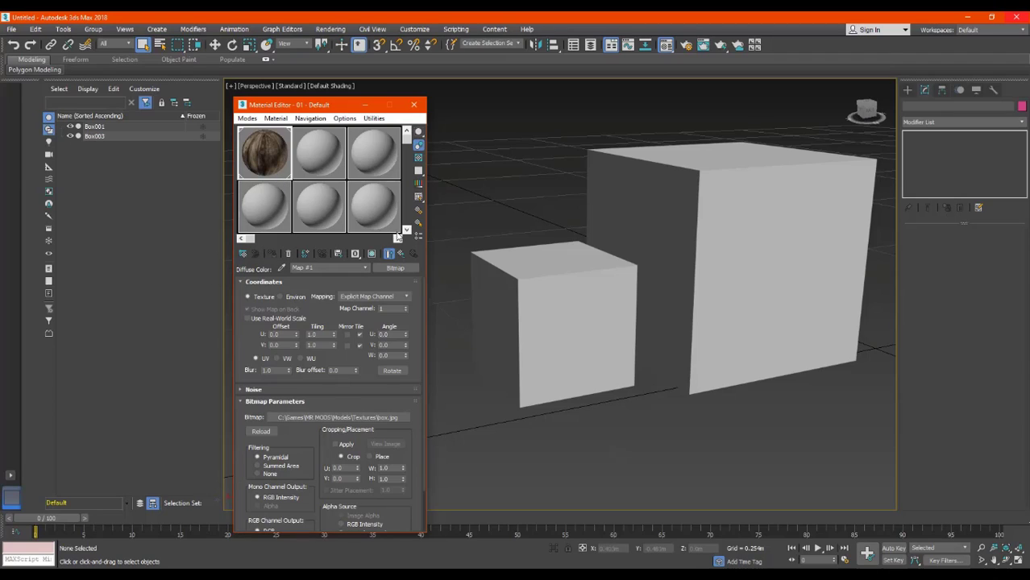
Step: Assign the crate texture material to both boxes, first the small Box003 and then the large Box001
{"action": "left_click", "coordinate": [553, 317]}
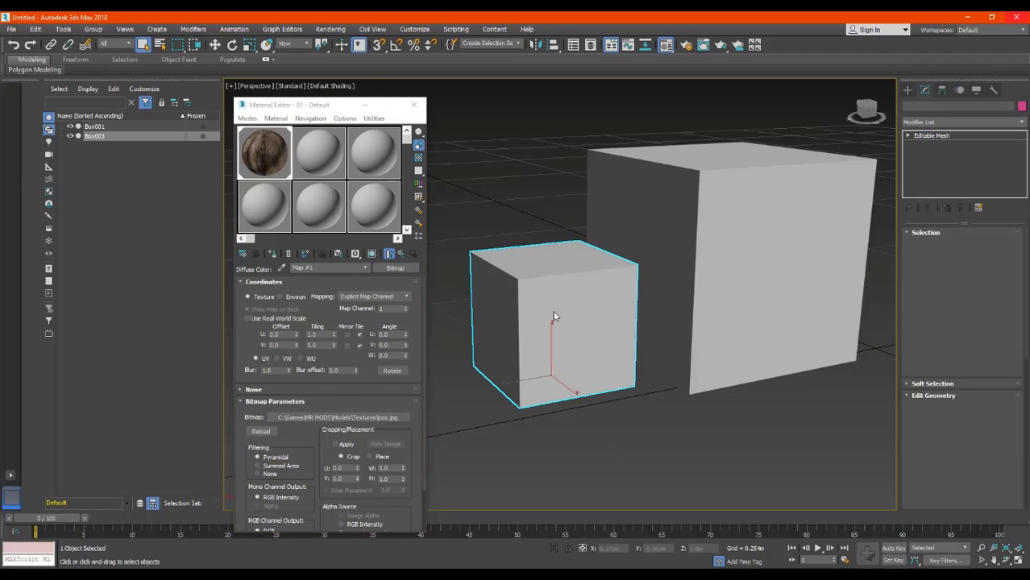
{"action": "key", "text": "ctrl+d"}
{"action": "mouse_move", "coordinate": [582, 354]}
{"action": "middle_mouse_down"}
{"action": "mouse_move", "coordinate": [614, 419]}
{"action": "mouse_move", "coordinate": [517, 389]}
{"action": "mouse_move", "coordinate": [572, 343]}
{"action": "middle_mouse_up"}
{"action": "left_click", "coordinate": [275, 255]}
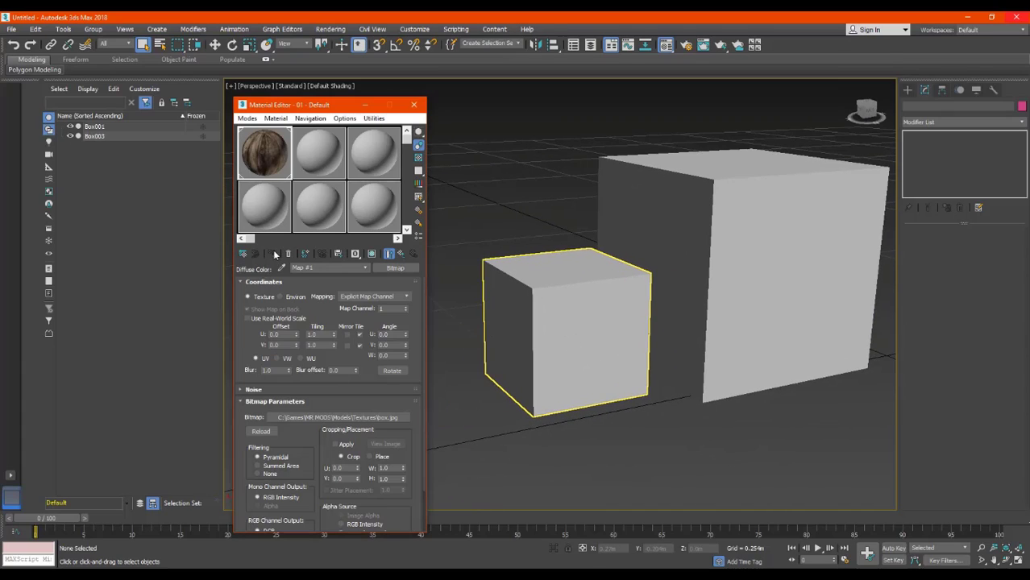
{"action": "left_click", "coordinate": [94, 136]}
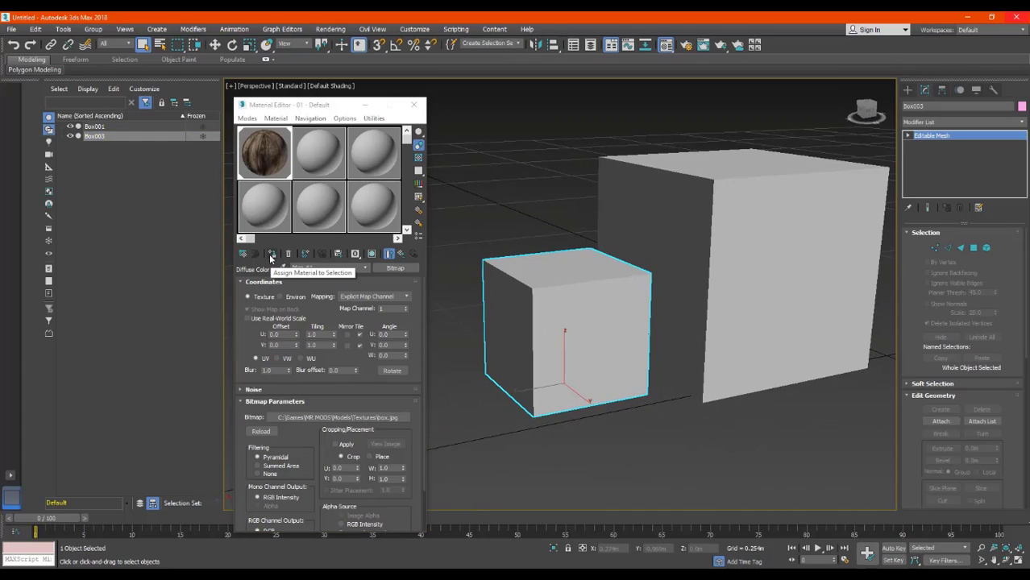
{"action": "left_click", "coordinate": [272, 254]}
{"action": "left_click", "coordinate": [105, 127]}
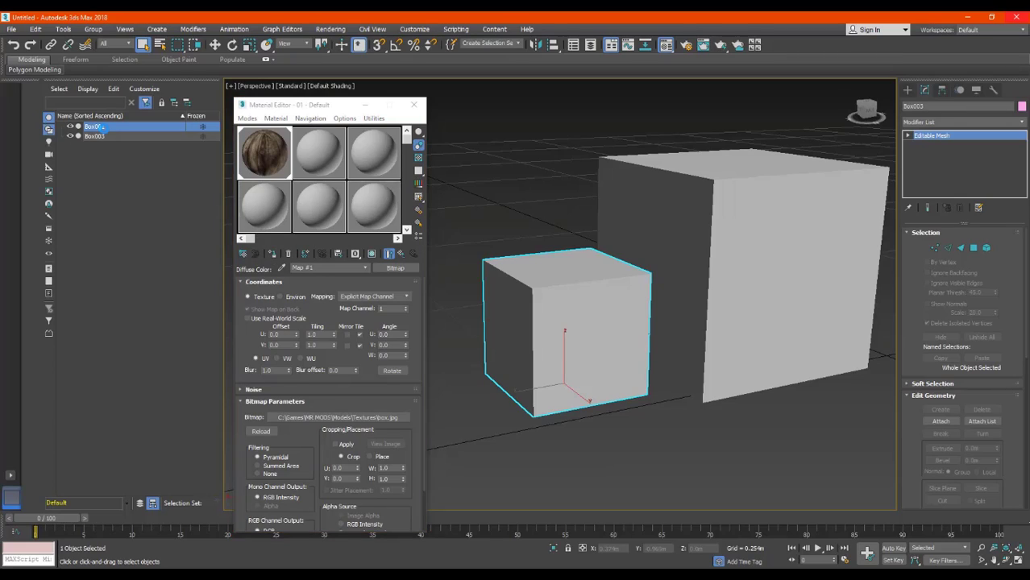
{"action": "left_click", "coordinate": [274, 256]}
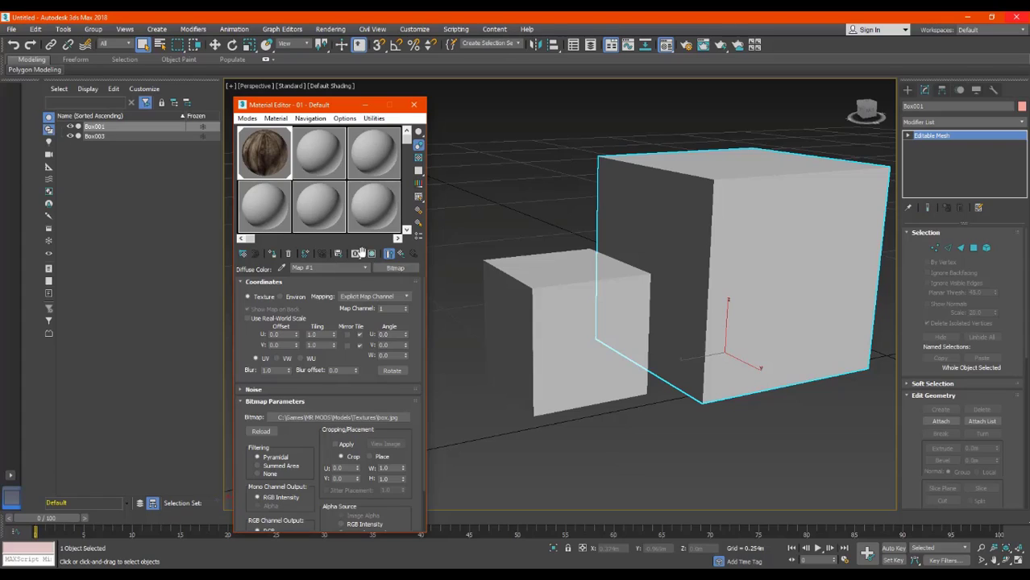
Step: Show the material's texture on the boxes in the viewport, check it from several angles, and close the Material Editor
{"action": "middle_click_drag", "start_coordinate": [637, 232], "coordinate": [584, 269]}
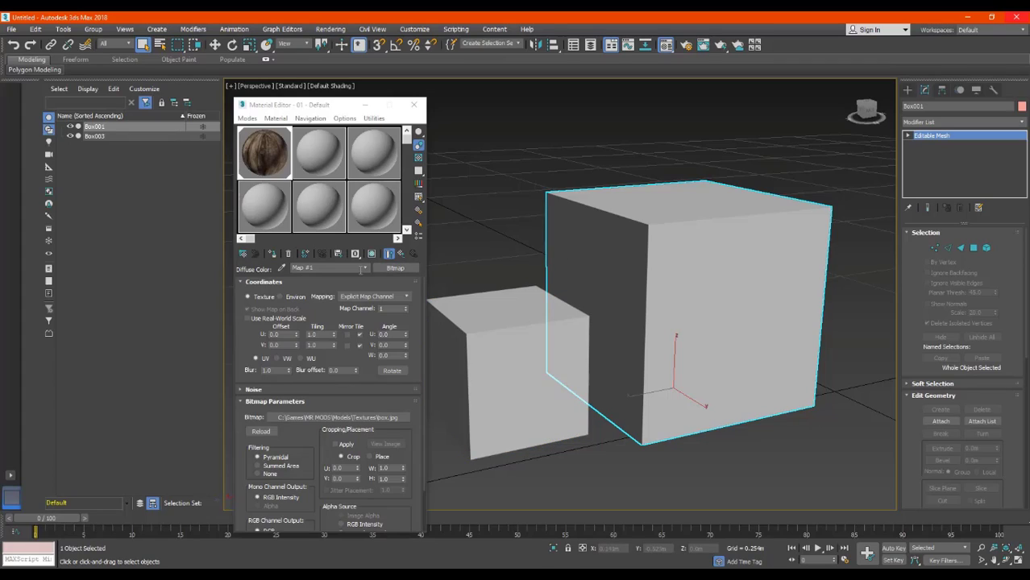
{"action": "left_click", "coordinate": [374, 254]}
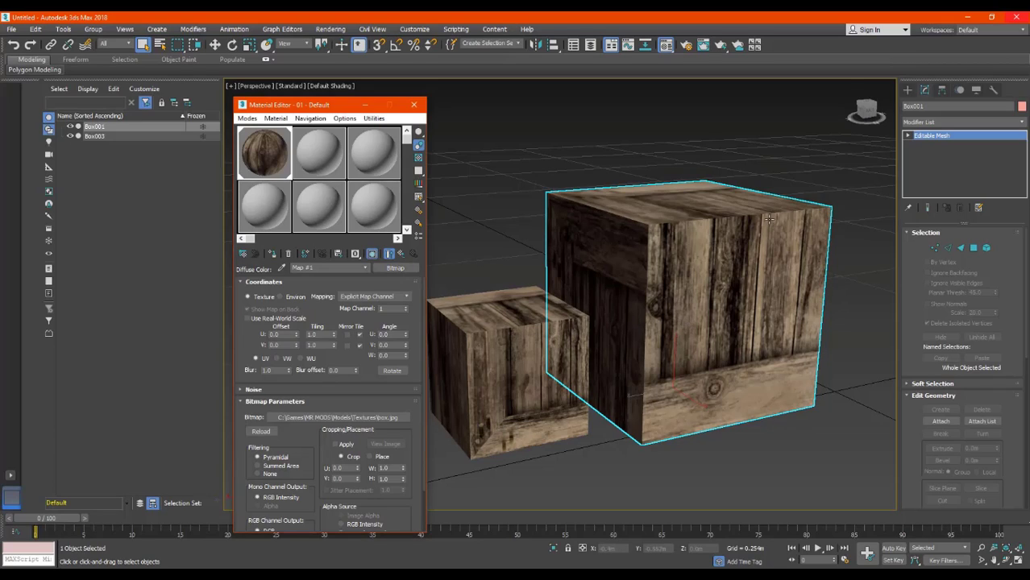
{"action": "left_click_drag", "start_coordinate": [870, 106], "coordinate": [810, 121]}
{"action": "scroll", "coordinate": [668, 286], "scroll_direction": "down", "scroll_amount": 3}
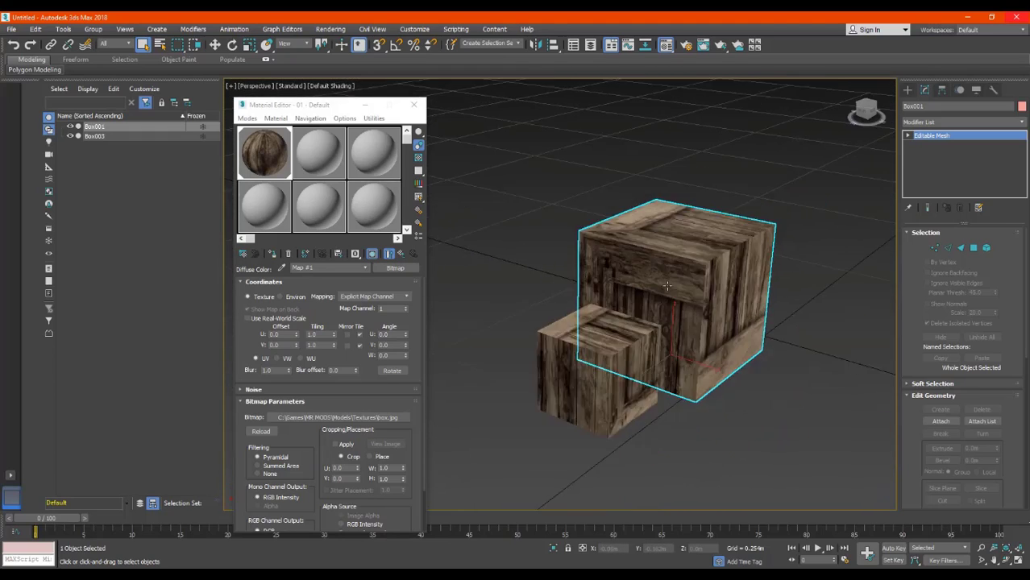
{"action": "scroll", "coordinate": [668, 286], "scroll_direction": "down", "scroll_amount": 5}
{"action": "middle_click_drag", "start_coordinate": [668, 286], "coordinate": [592, 292]}
{"action": "scroll", "coordinate": [560, 308], "scroll_direction": "up", "scroll_amount": 5}
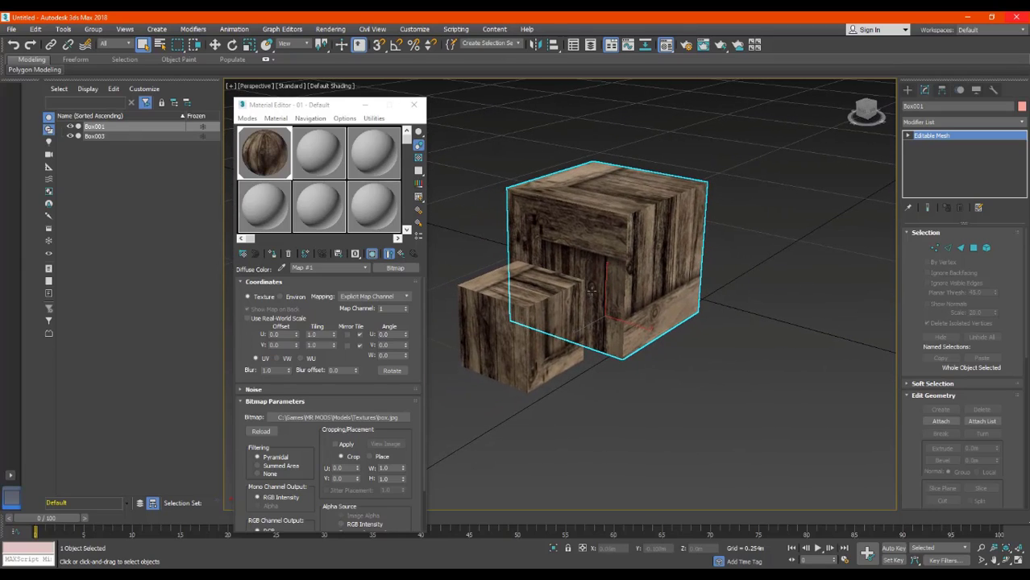
{"action": "left_click", "coordinate": [870, 115]}
{"action": "middle_click_drag", "start_coordinate": [564, 270], "coordinate": [679, 303]}
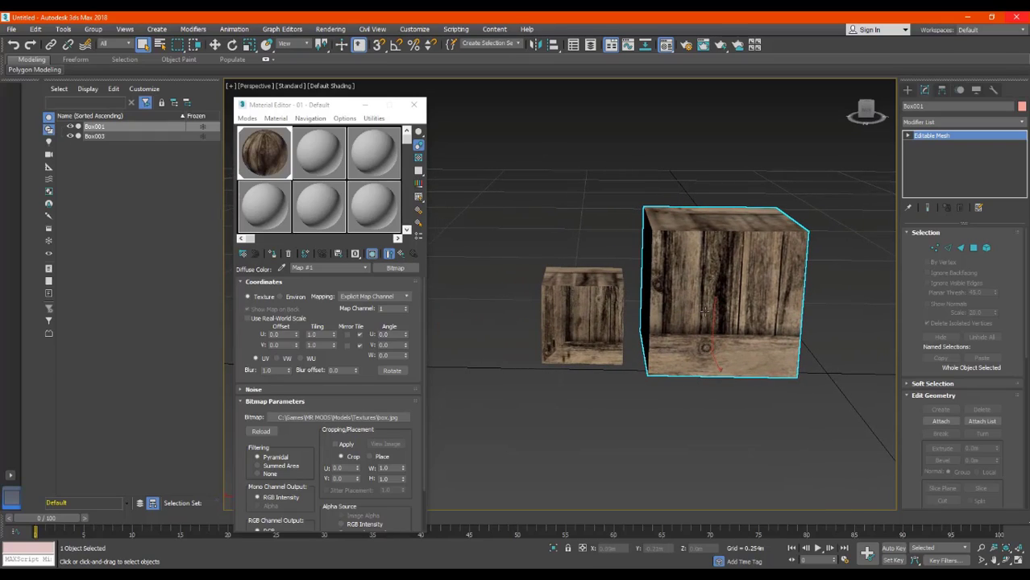
{"action": "left_click", "coordinate": [415, 106]}
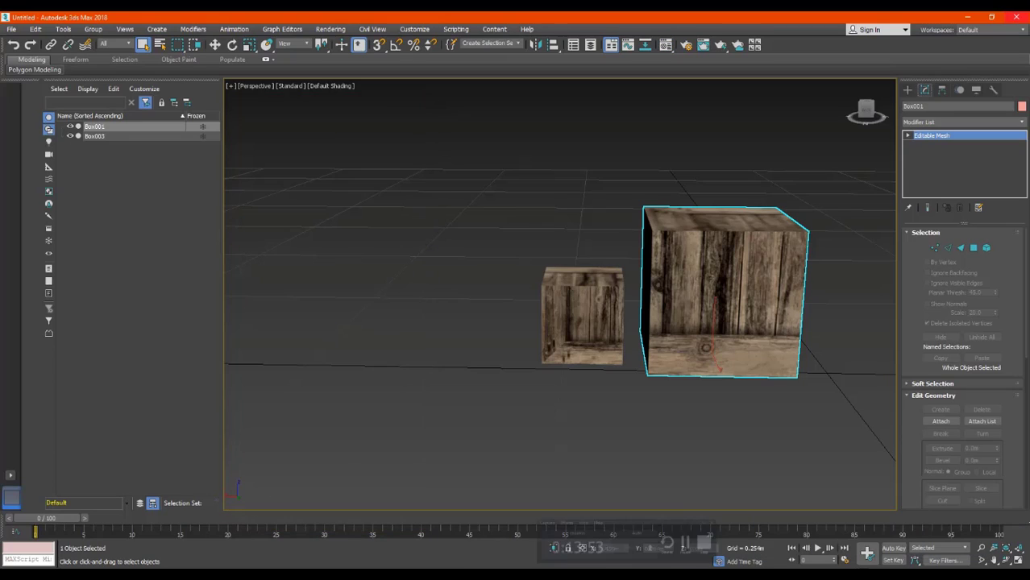
Step: Add an Unwrap UVW modifier to the large box and open its UV editor
{"action": "middle_click_drag", "start_coordinate": [816, 237], "coordinate": [682, 250]}
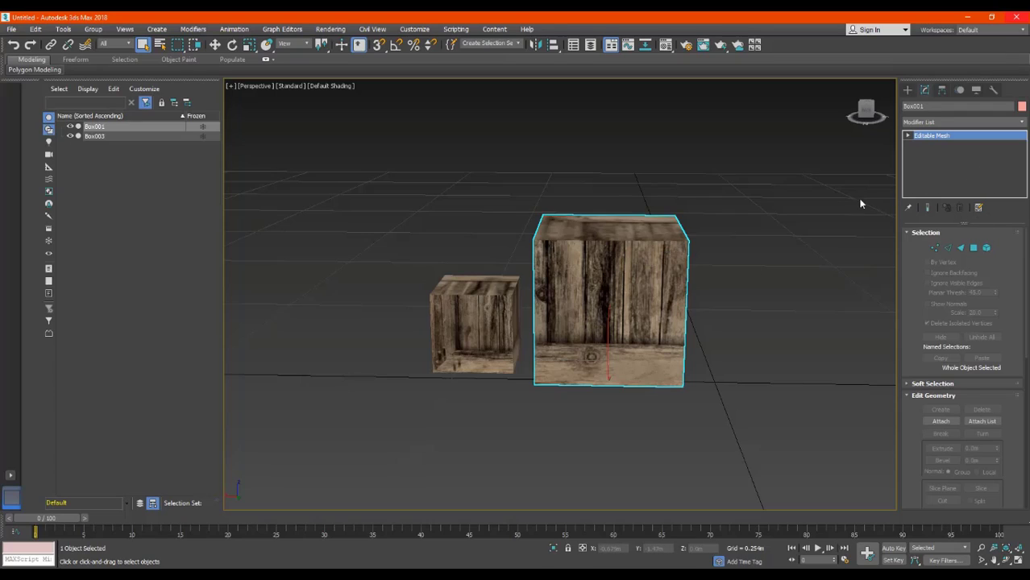
{"action": "left_click", "coordinate": [1019, 124]}
{"action": "scroll", "coordinate": [947, 403], "scroll_direction": "down", "scroll_amount": 20}
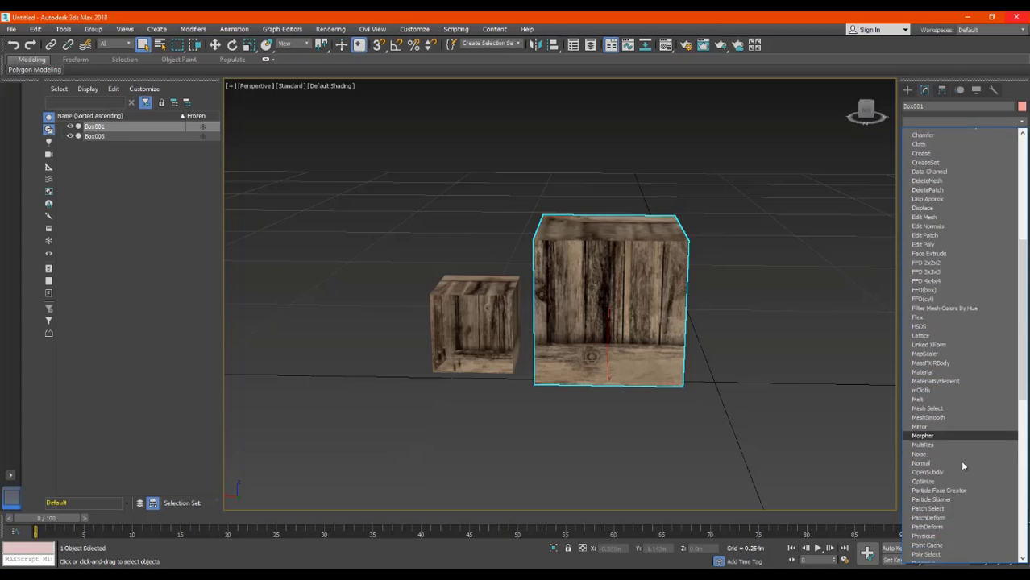
{"action": "scroll", "coordinate": [938, 459], "scroll_direction": "down", "scroll_amount": 4}
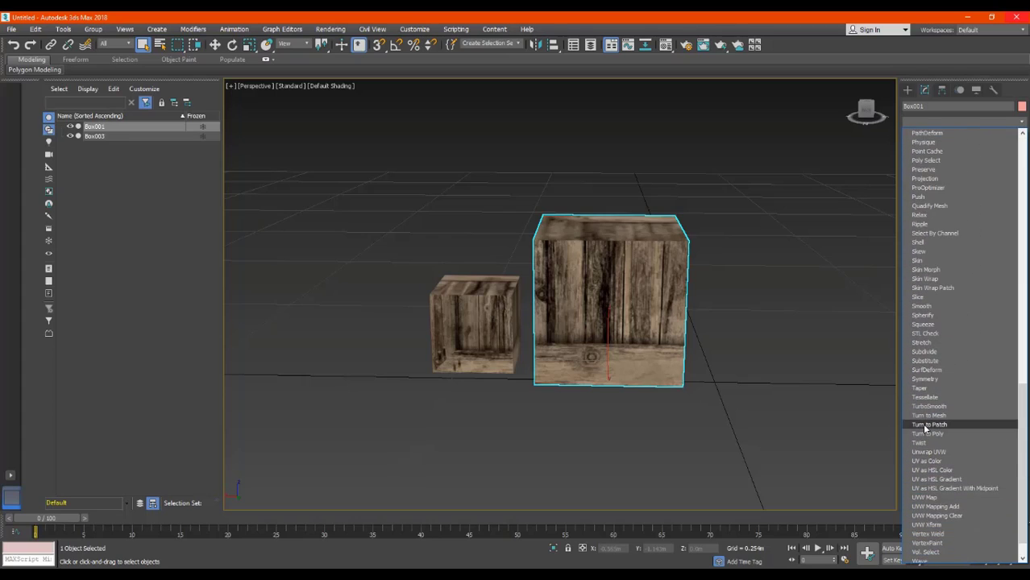
{"action": "left_click", "coordinate": [928, 452]}
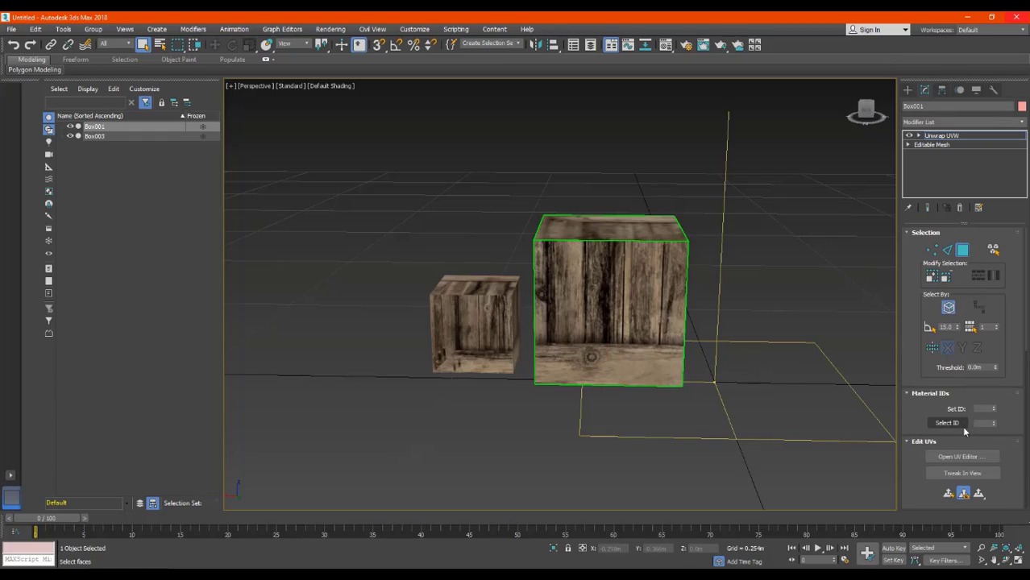
{"action": "left_click", "coordinate": [961, 456]}
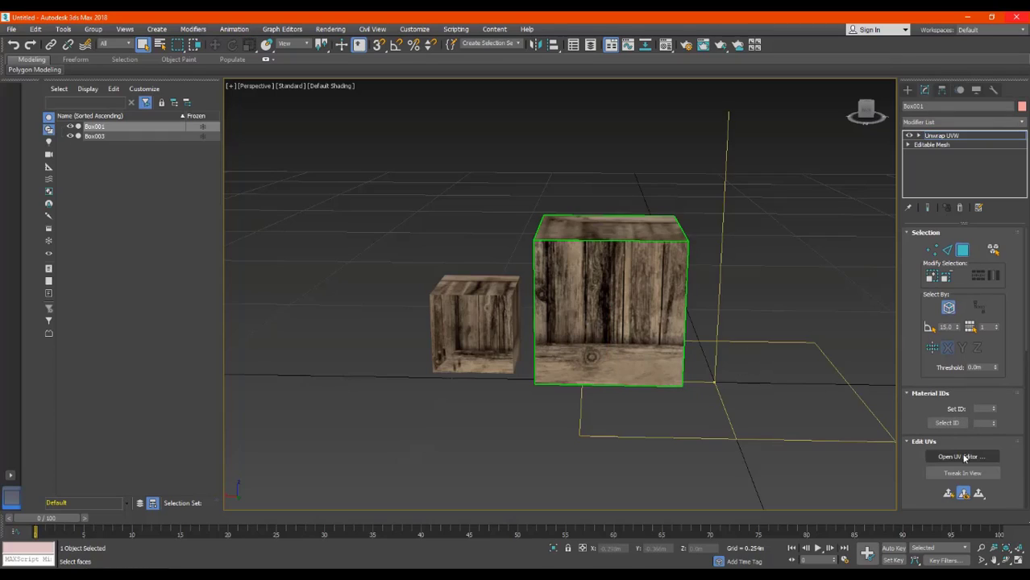
{"action": "scroll", "coordinate": [198, 233], "scroll_direction": "down", "scroll_amount": 8}
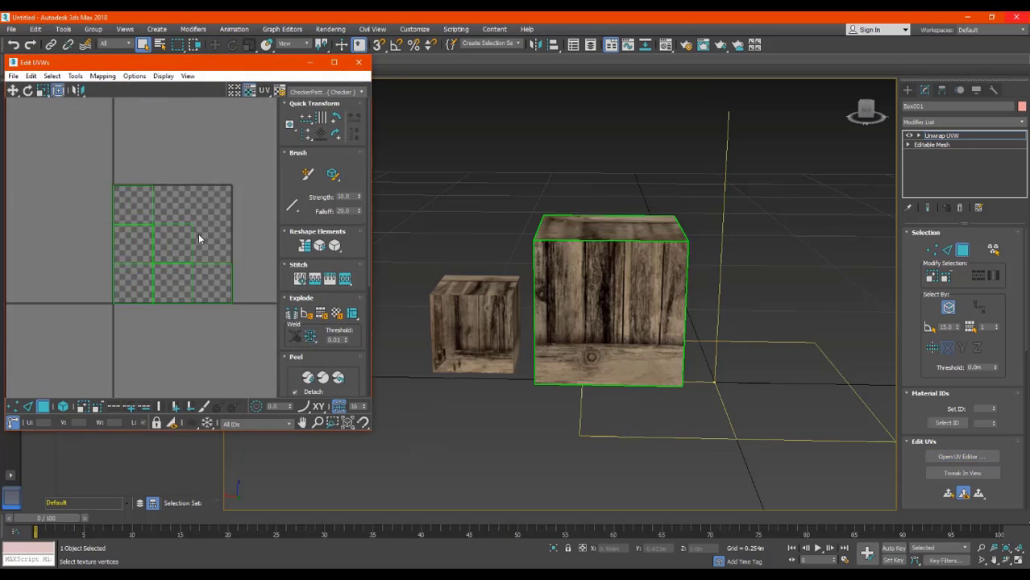
{"action": "scroll", "coordinate": [186, 233], "scroll_direction": "up", "scroll_amount": 3}
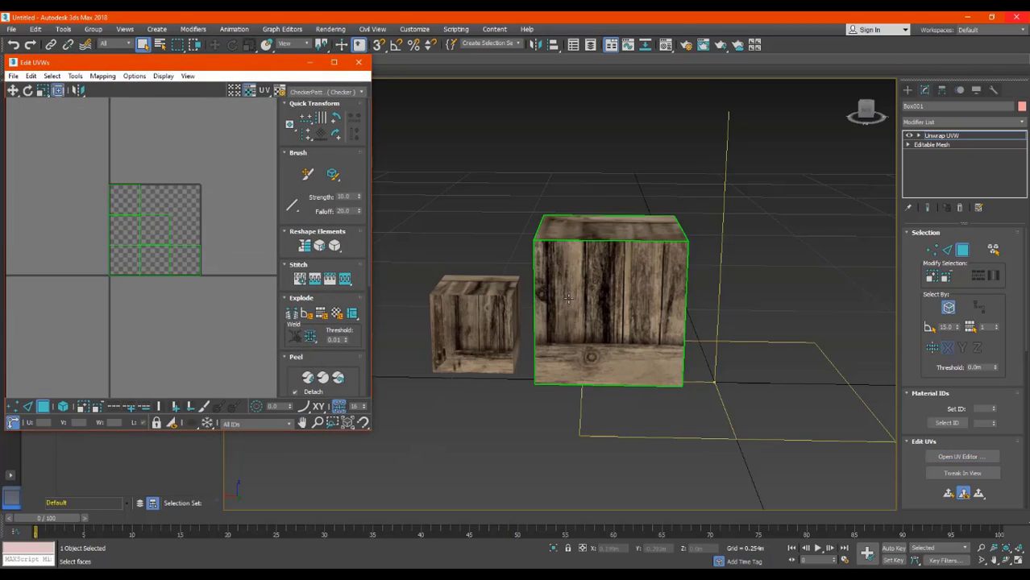
Step: Move five of the large box's UV faces out of the texture tile, spreading them apart in the space below it
{"action": "left_click", "coordinate": [605, 292]}
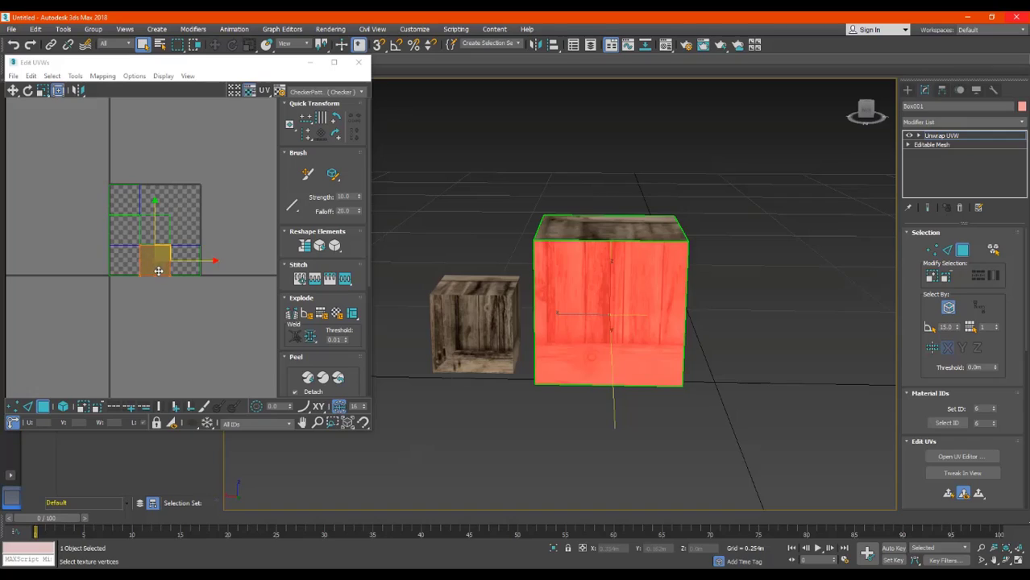
{"action": "left_click_drag", "start_coordinate": [154, 272], "coordinate": [149, 378]}
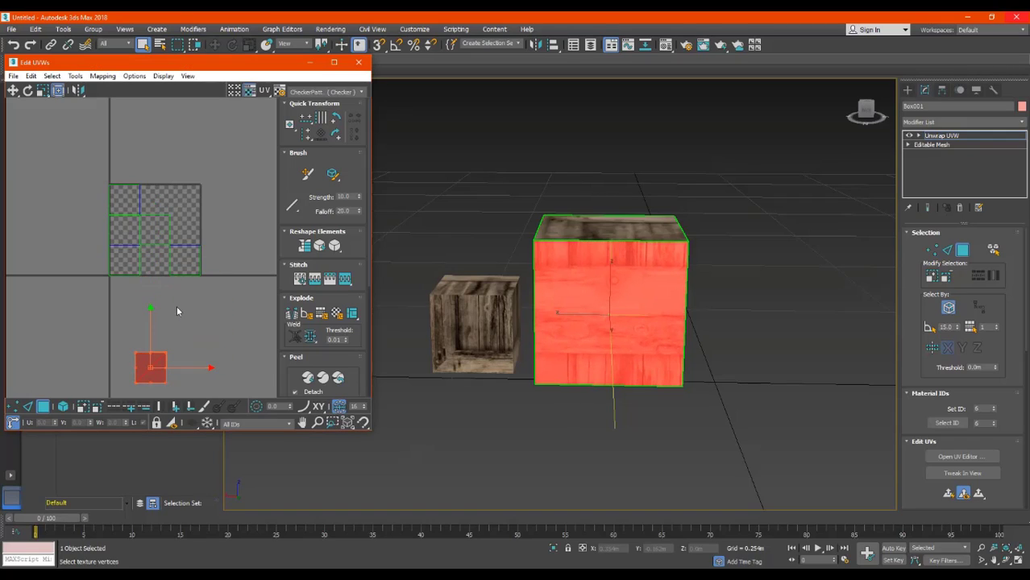
{"action": "left_click", "coordinate": [181, 272]}
{"action": "left_click_drag", "start_coordinate": [183, 268], "coordinate": [253, 390]}
{"action": "left_click", "coordinate": [122, 261]}
{"action": "left_click_drag", "start_coordinate": [122, 261], "coordinate": [18, 356]}
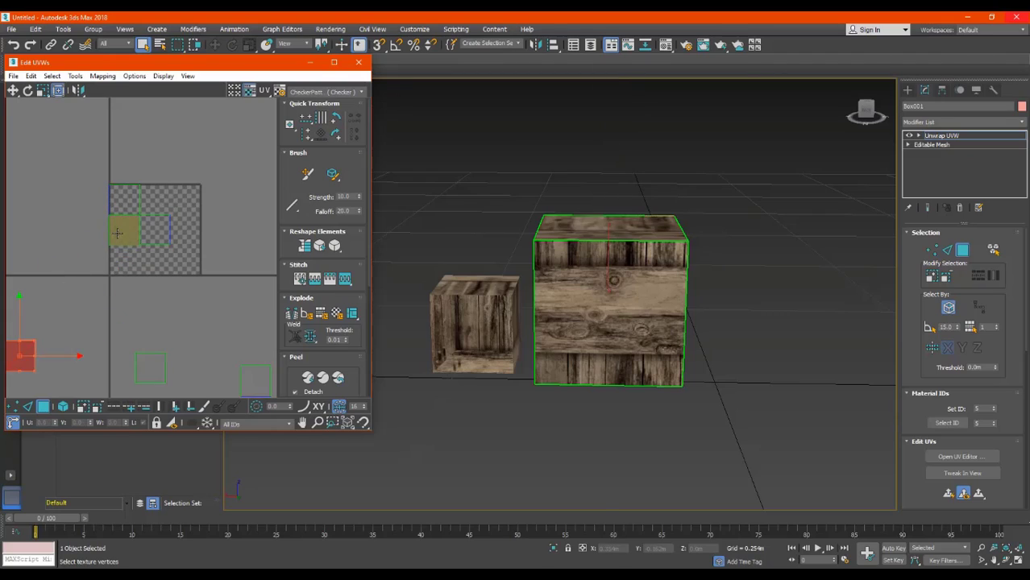
{"action": "left_click_drag", "start_coordinate": [117, 233], "coordinate": [80, 337]}
{"action": "left_click_drag", "start_coordinate": [141, 239], "coordinate": [180, 331]}
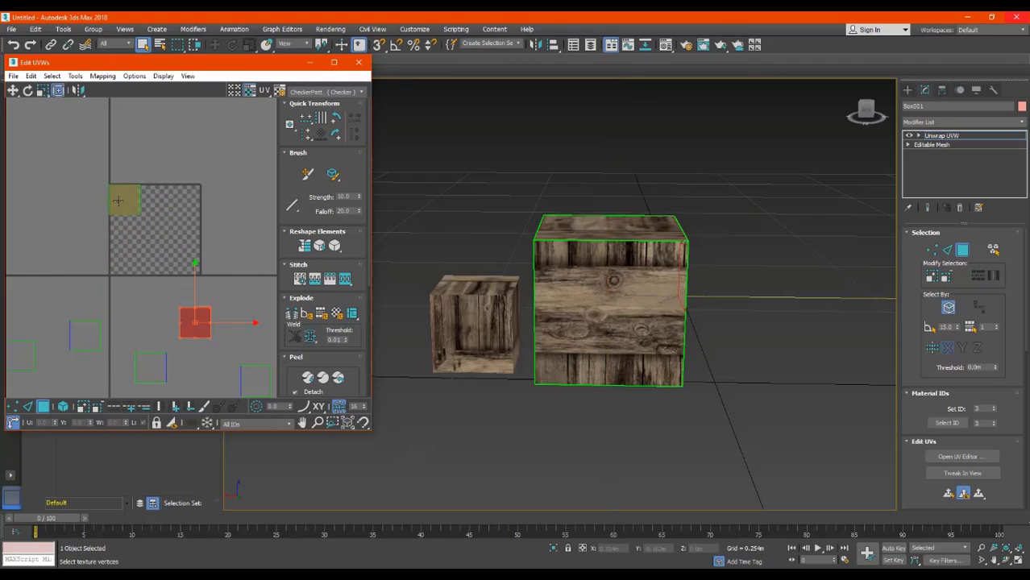
Step: Move the remaining UV face to the middle of the tile and display Map #1 (box.jpg) as the editor background
{"action": "left_click_drag", "start_coordinate": [127, 203], "coordinate": [159, 230]}
{"action": "left_click", "coordinate": [230, 202]}
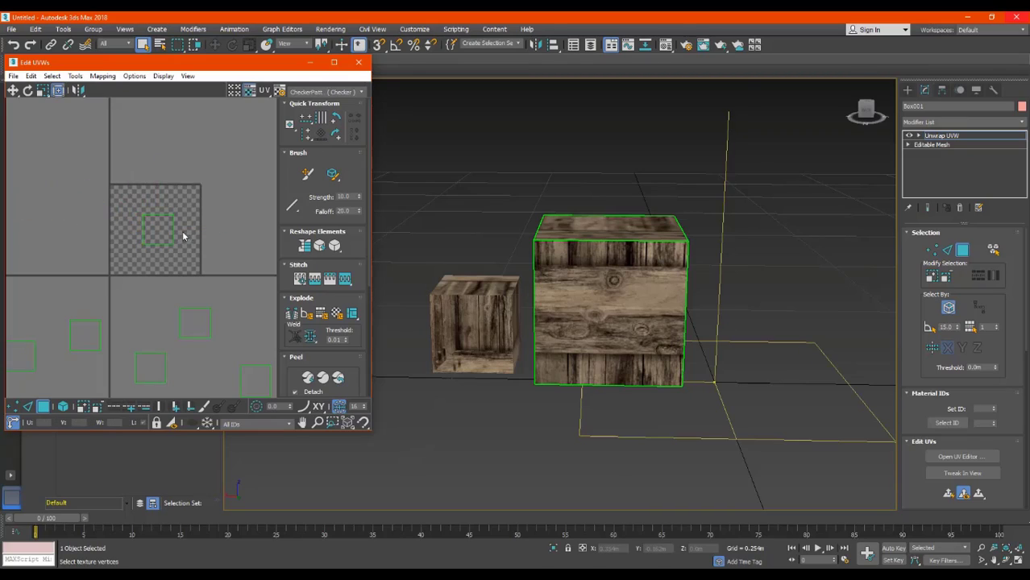
{"action": "left_click", "coordinate": [341, 92]}
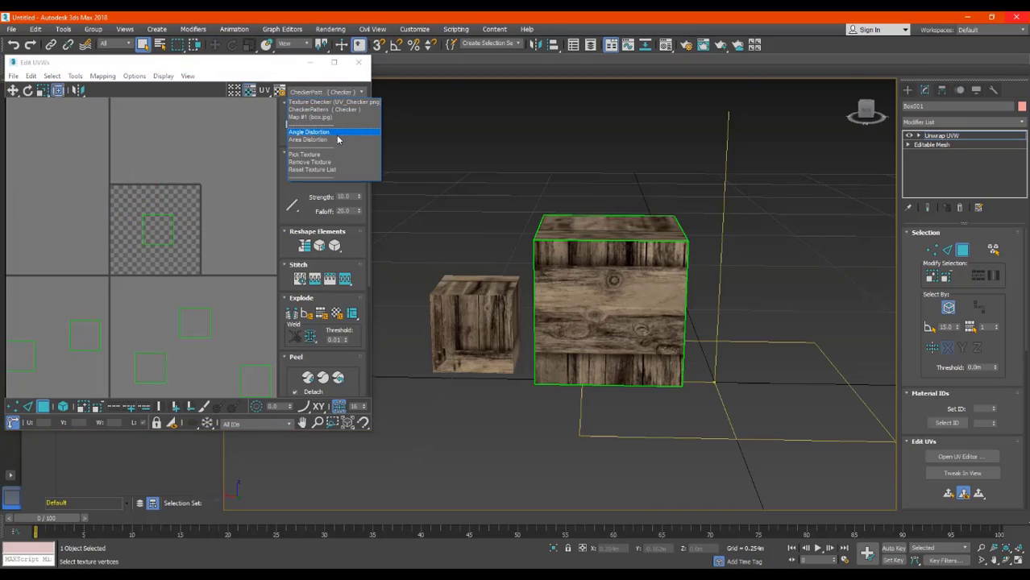
{"action": "left_click", "coordinate": [322, 117]}
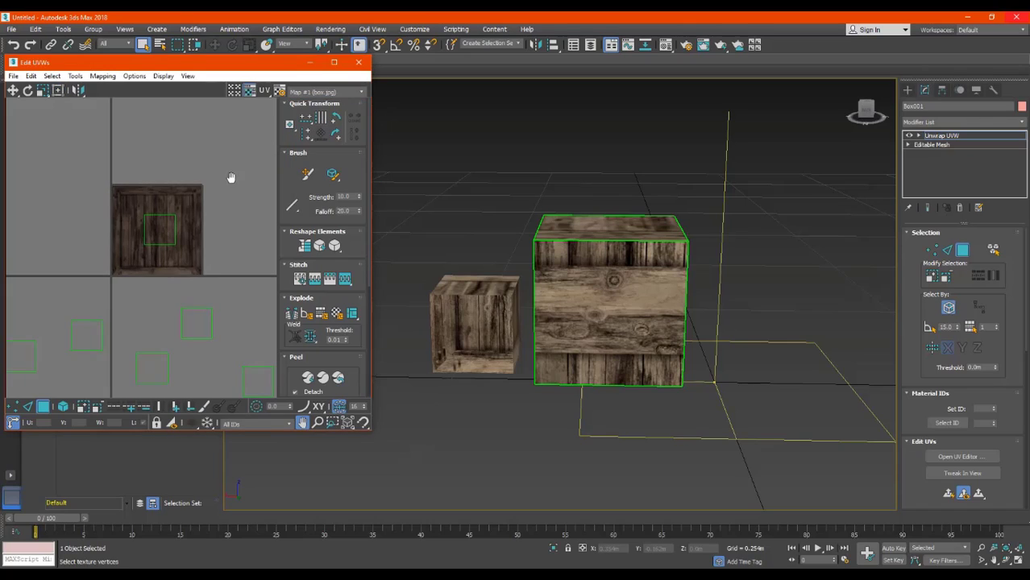
{"action": "middle_click_drag", "start_coordinate": [229, 177], "coordinate": [244, 177]}
{"action": "scroll", "coordinate": [191, 234], "scroll_direction": "up", "scroll_amount": 6}
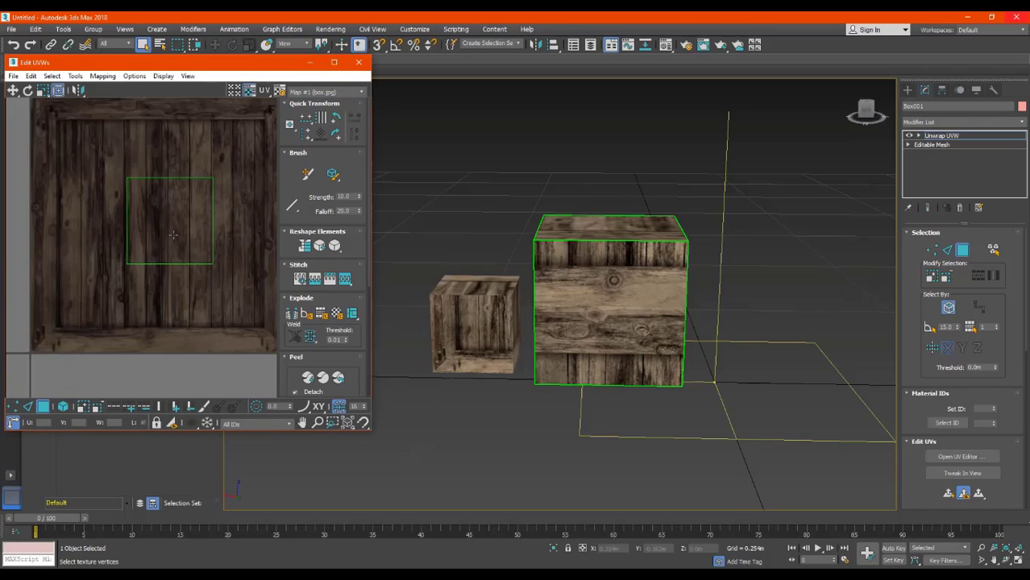
Step: Shift the centred UV face around the crate image, placing it in the image's upper-left corner
{"action": "left_click", "coordinate": [159, 281]}
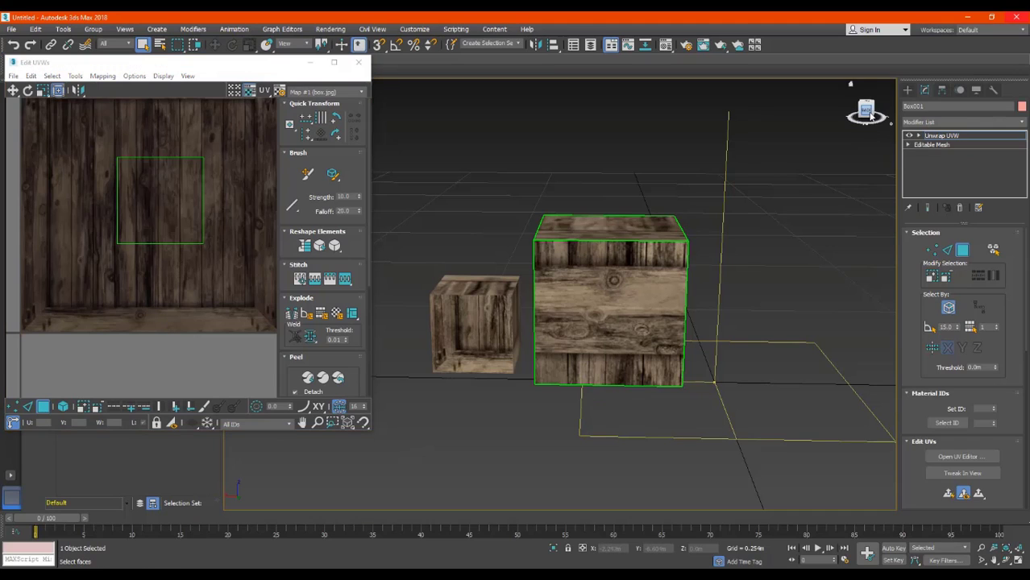
{"action": "mouse_move", "coordinate": [871, 117]}
{"action": "left_mouse_down"}
{"action": "mouse_move", "coordinate": [863, 113]}
{"action": "mouse_move", "coordinate": [878, 121]}
{"action": "left_mouse_up"}
{"action": "left_click_drag", "start_coordinate": [164, 199], "coordinate": [151, 237]}
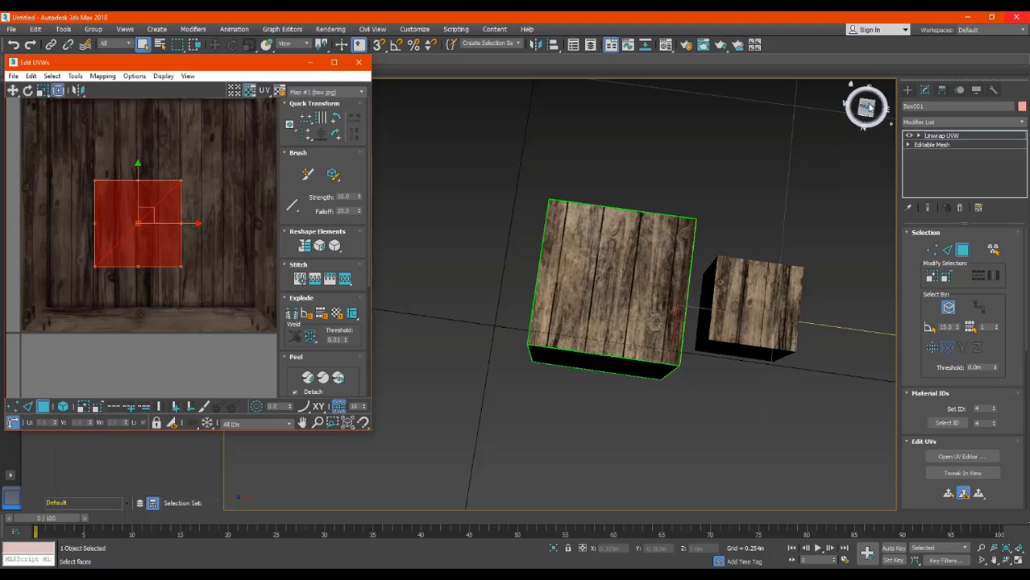
{"action": "mouse_move", "coordinate": [867, 108]}
{"action": "left_mouse_down"}
{"action": "mouse_move", "coordinate": [871, 126]}
{"action": "mouse_move", "coordinate": [865, 105]}
{"action": "left_mouse_up"}
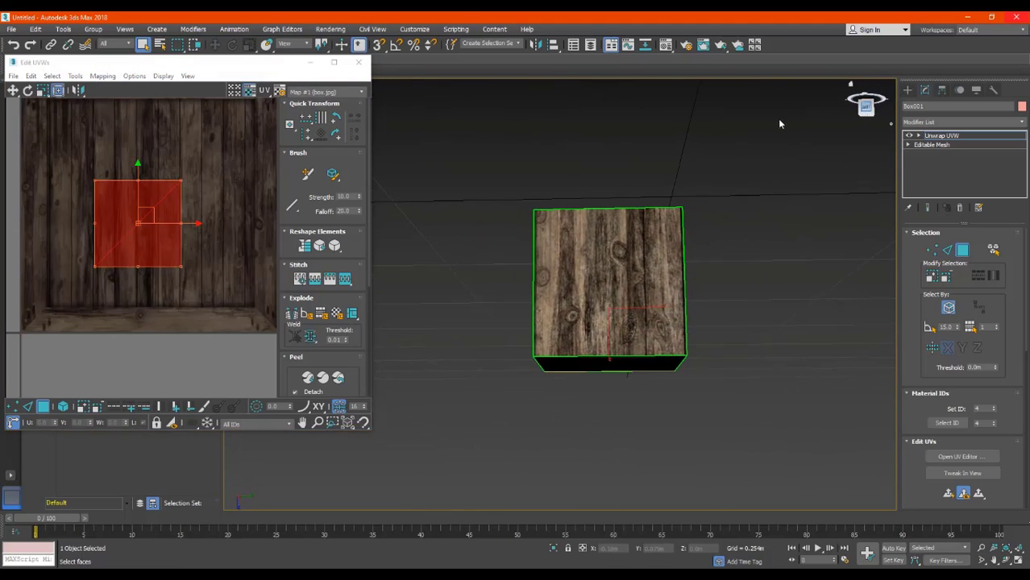
{"action": "left_click_drag", "start_coordinate": [138, 207], "coordinate": [72, 141]}
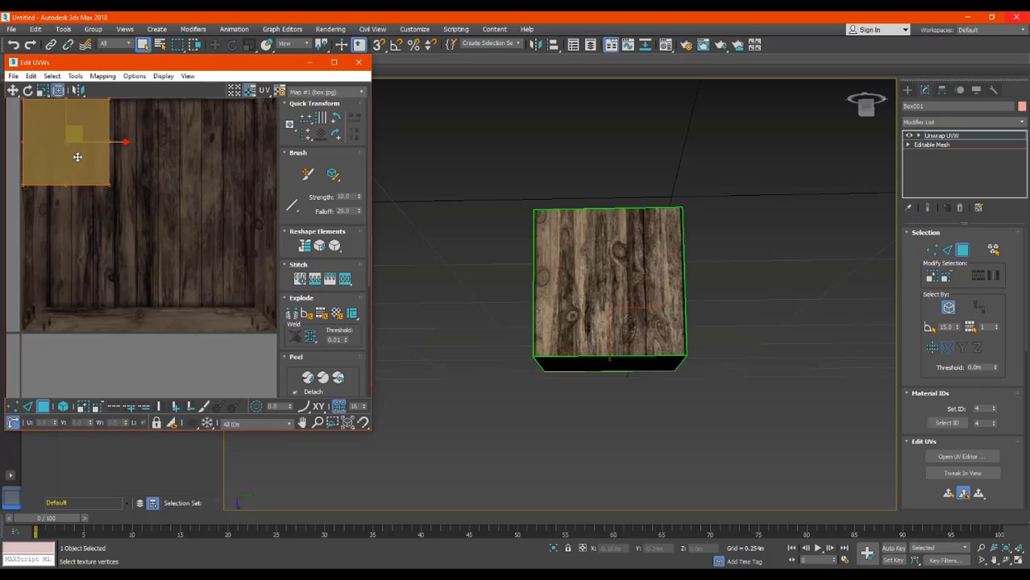
Step: Move the UV face from the crate image's upper-left corner to its lower-left corner
{"action": "left_click_drag", "start_coordinate": [868, 113], "coordinate": [861, 132]}
{"action": "mouse_move", "coordinate": [609, 296]}
{"action": "middle_mouse_down", "text": "alt"}
{"action": "mouse_move", "coordinate": [582, 302]}
{"action": "mouse_move", "coordinate": [488, 277]}
{"action": "mouse_move", "coordinate": [479, 300]}
{"action": "mouse_move", "coordinate": [609, 295]}
{"action": "middle_mouse_up", "text": "alt"}
{"action": "left_click", "coordinate": [147, 243]}
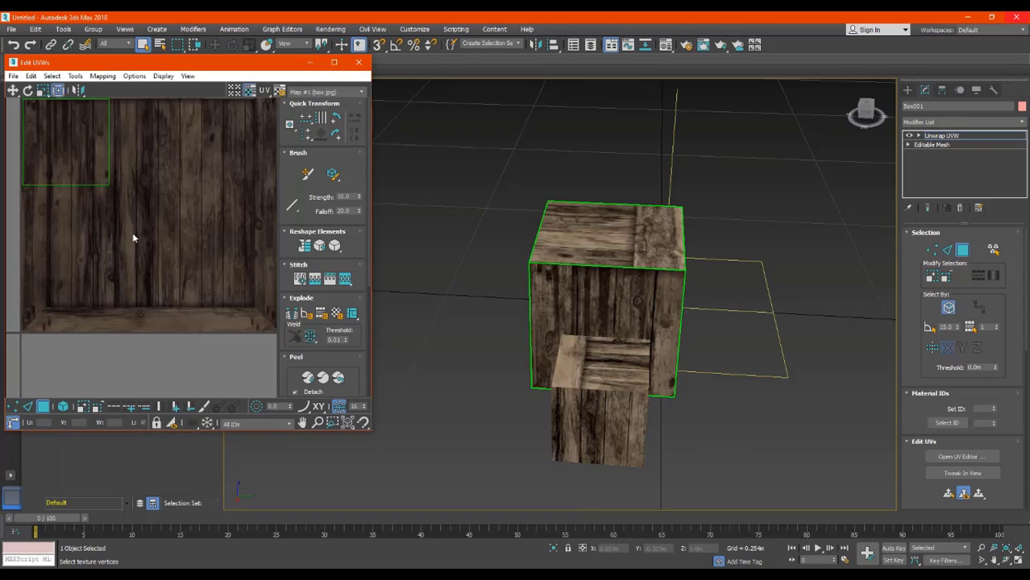
{"action": "left_click", "coordinate": [76, 154]}
{"action": "left_click_drag", "start_coordinate": [75, 154], "coordinate": [77, 301]}
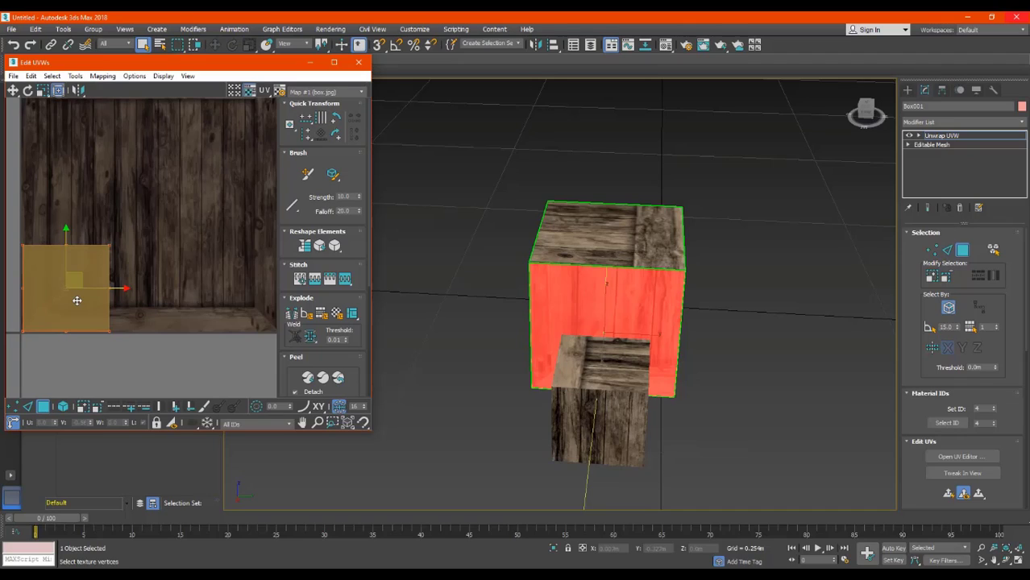
{"action": "left_click", "coordinate": [200, 247]}
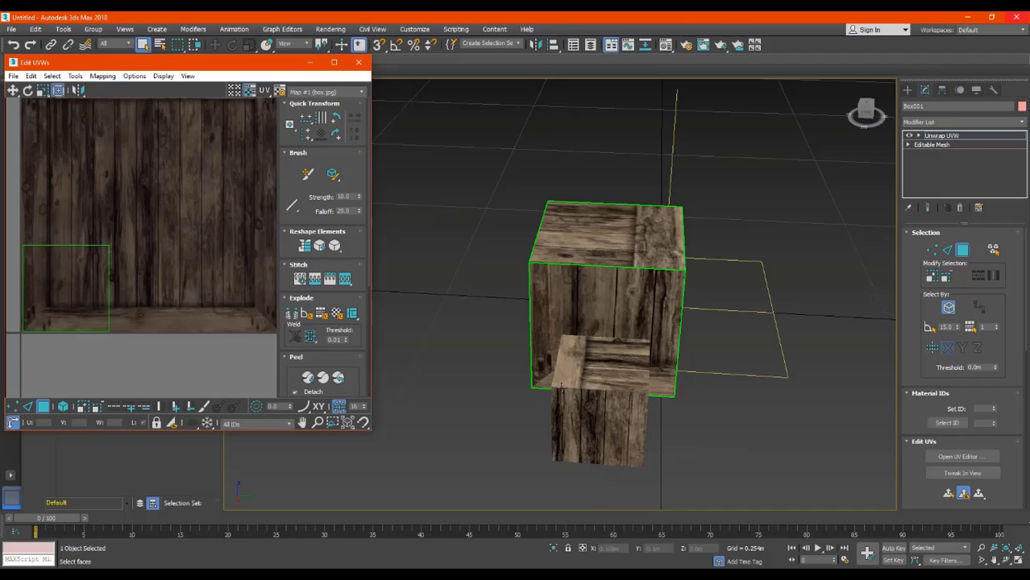
Step: Pack the UV face in the crate image's lower-left corner with Pack UVs so it fills the whole tile
{"action": "left_click_drag", "start_coordinate": [866, 109], "coordinate": [882, 75]}
{"action": "middle_click_drag", "start_coordinate": [625, 242], "coordinate": [629, 266], "text": "alt"}
{"action": "left_click_drag", "start_coordinate": [732, 137], "coordinate": [739, 139]}
{"action": "scroll", "coordinate": [152, 272], "scroll_direction": "down", "scroll_amount": 6}
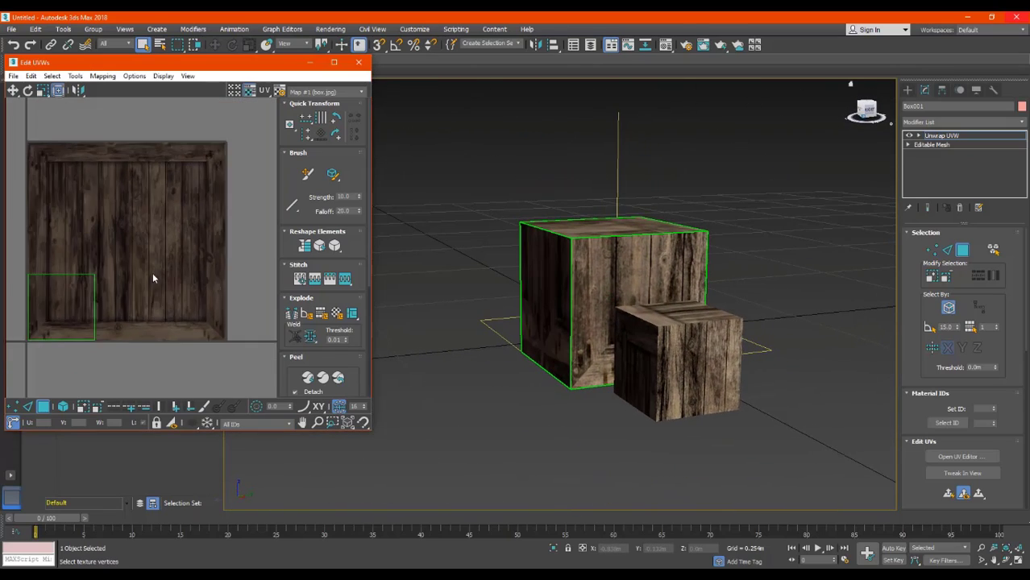
{"action": "left_click", "coordinate": [128, 279]}
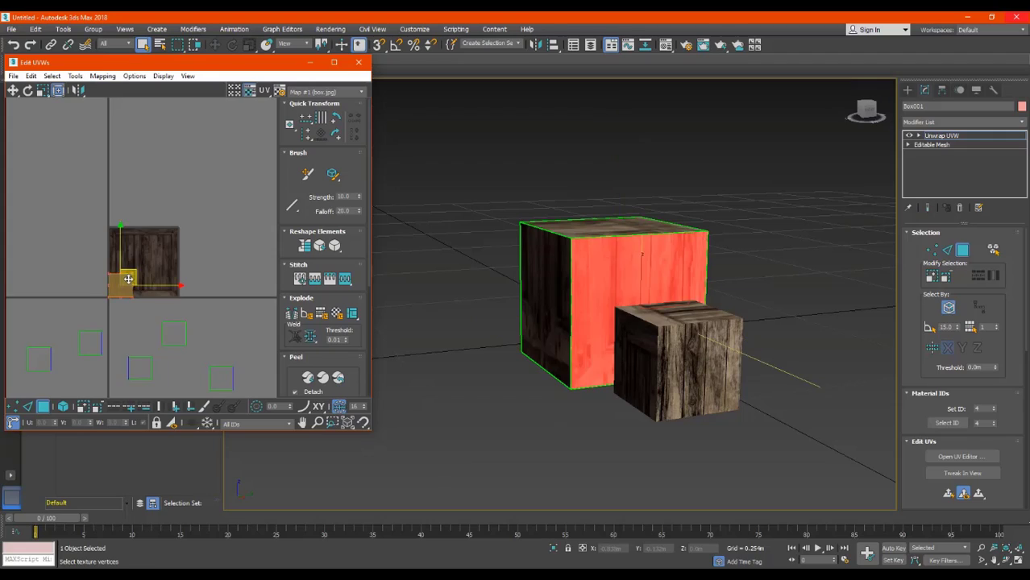
{"action": "left_click", "coordinate": [102, 77]}
{"action": "mouse_move", "coordinate": [75, 76]}
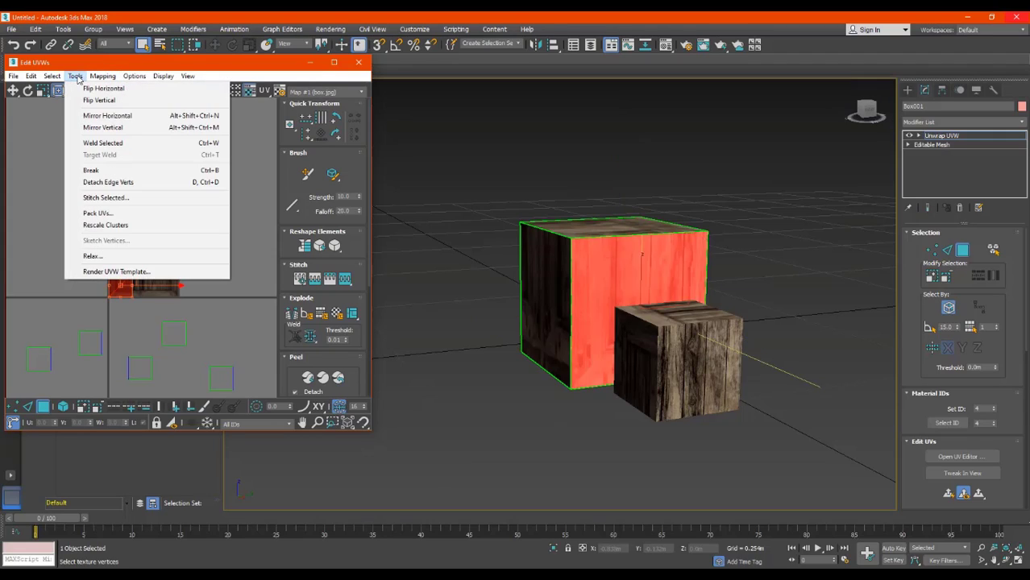
{"action": "left_click", "coordinate": [94, 215]}
{"action": "left_click", "coordinate": [227, 203]}
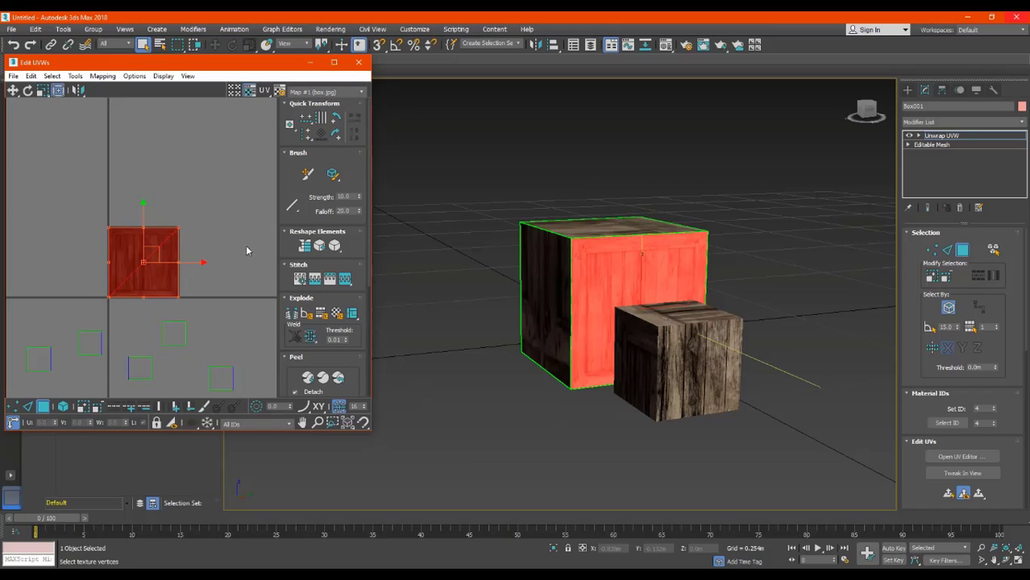
{"action": "left_click", "coordinate": [246, 250]}
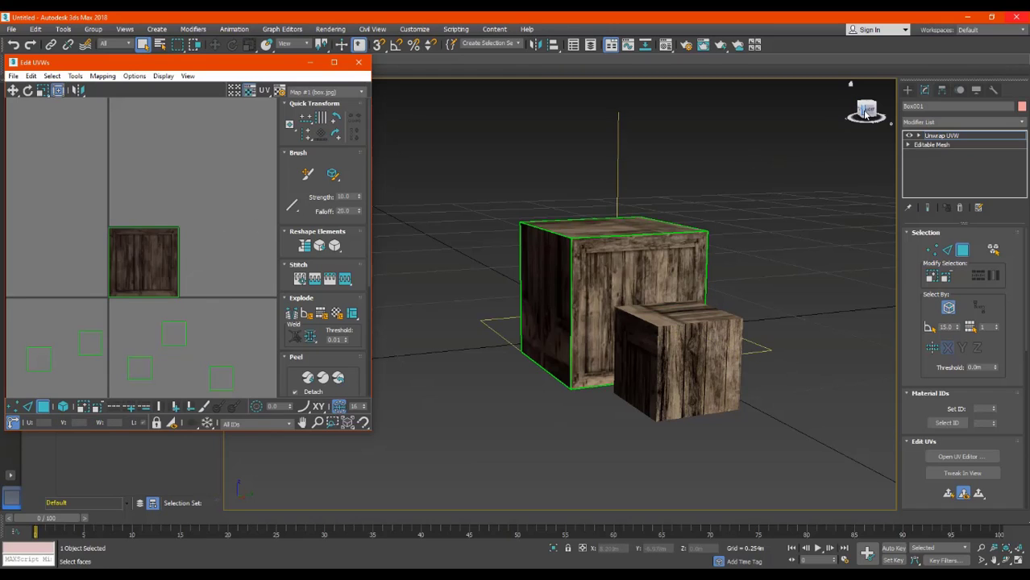
Step: Pack the leftmost UV face below the tile with Pack UVs so it covers the full crate image
{"action": "mouse_move", "coordinate": [867, 114]}
{"action": "left_mouse_down"}
{"action": "mouse_move", "coordinate": [833, 111]}
{"action": "mouse_move", "coordinate": [821, 90]}
{"action": "mouse_move", "coordinate": [808, 108]}
{"action": "mouse_move", "coordinate": [776, 118]}
{"action": "mouse_move", "coordinate": [700, 98]}
{"action": "mouse_move", "coordinate": [754, 118]}
{"action": "mouse_move", "coordinate": [838, 122]}
{"action": "mouse_move", "coordinate": [910, 98]}
{"action": "mouse_move", "coordinate": [851, 101]}
{"action": "left_mouse_up"}
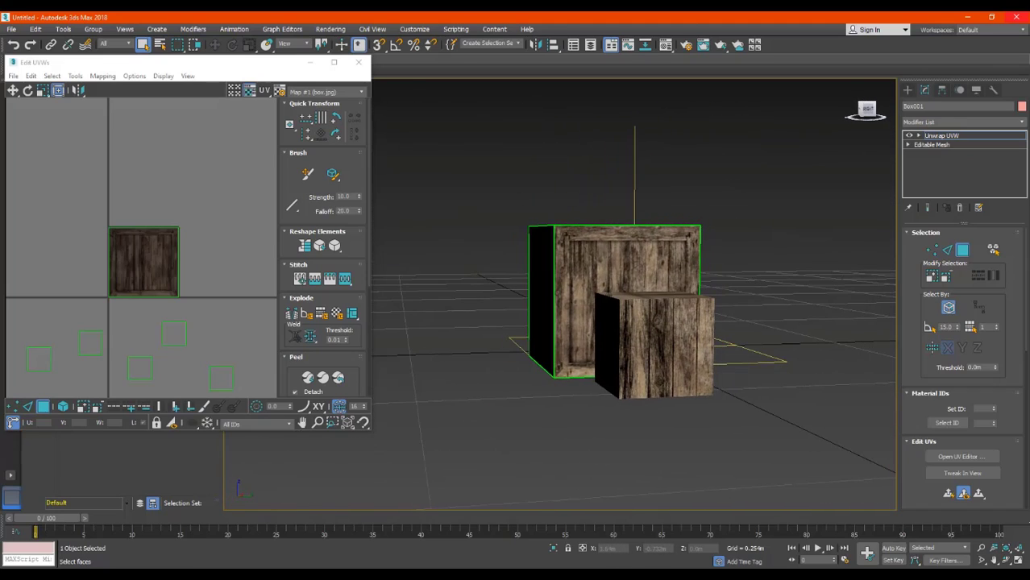
{"action": "scroll", "coordinate": [636, 220], "scroll_direction": "up", "scroll_amount": 5}
{"action": "scroll", "coordinate": [566, 352], "scroll_direction": "down", "scroll_amount": 3}
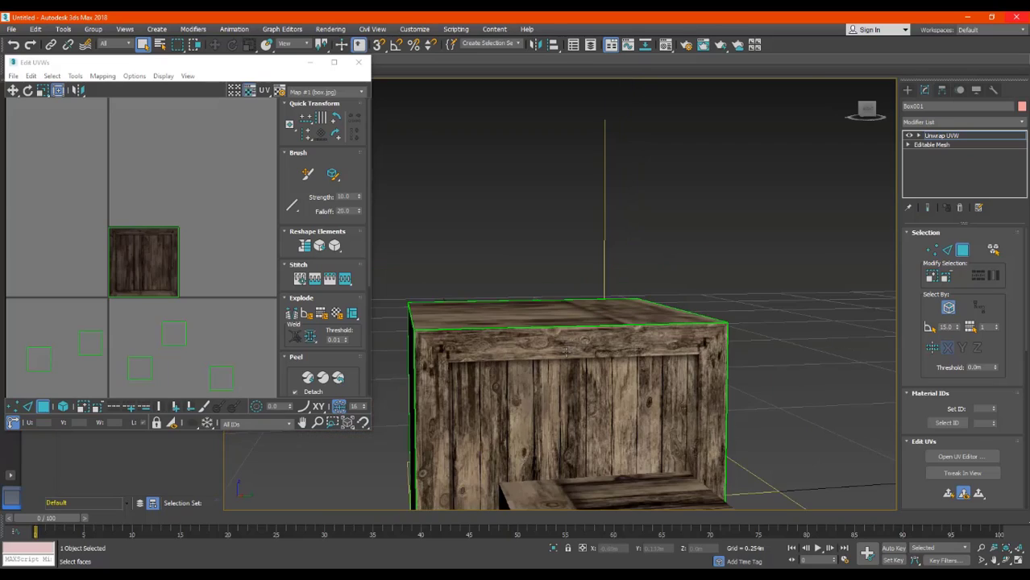
{"action": "scroll", "coordinate": [556, 375], "scroll_direction": "up", "scroll_amount": 3}
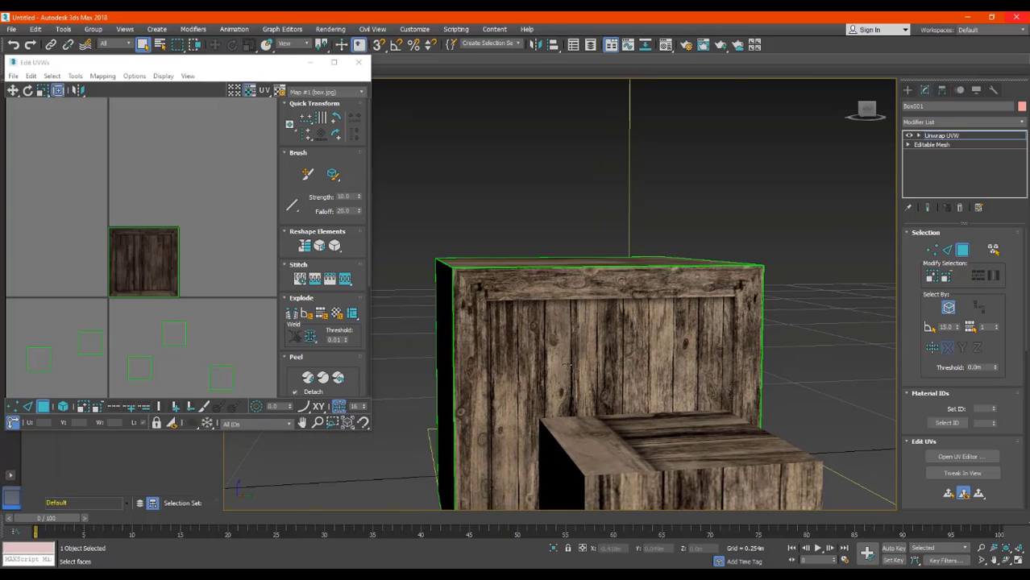
{"action": "middle_click_drag", "start_coordinate": [567, 365], "coordinate": [559, 351]}
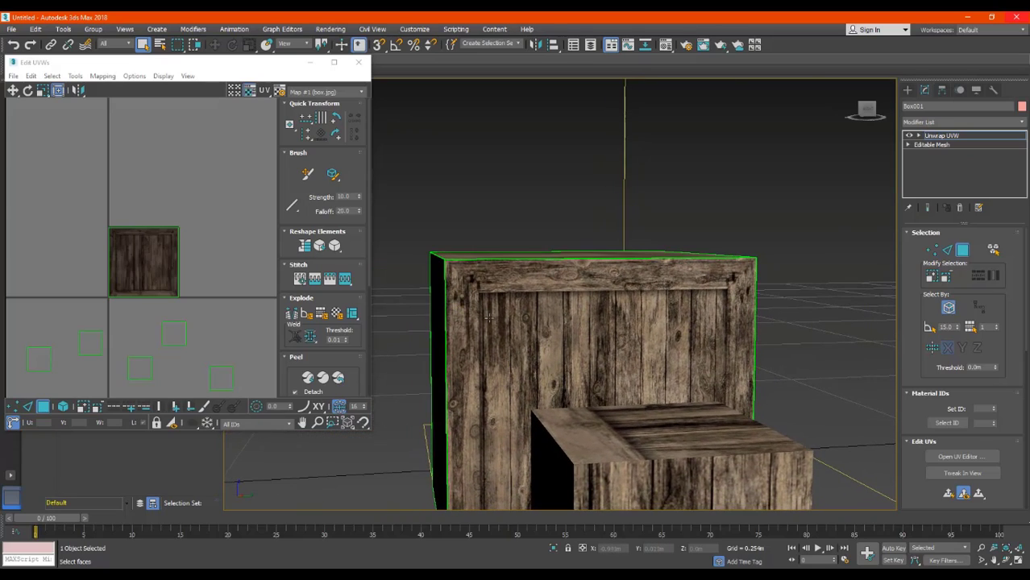
{"action": "left_click", "coordinate": [43, 362]}
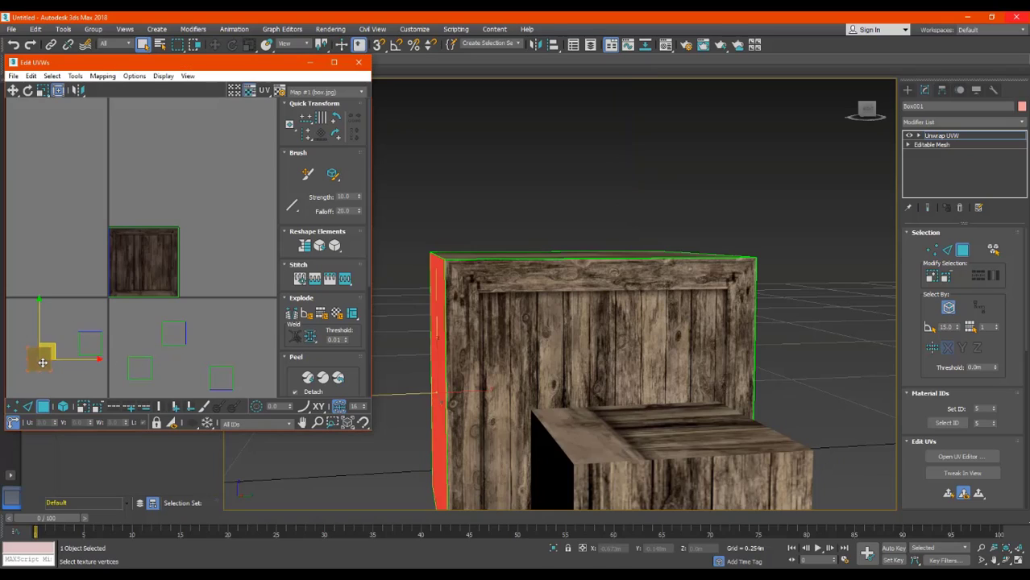
{"action": "left_click", "coordinate": [75, 76]}
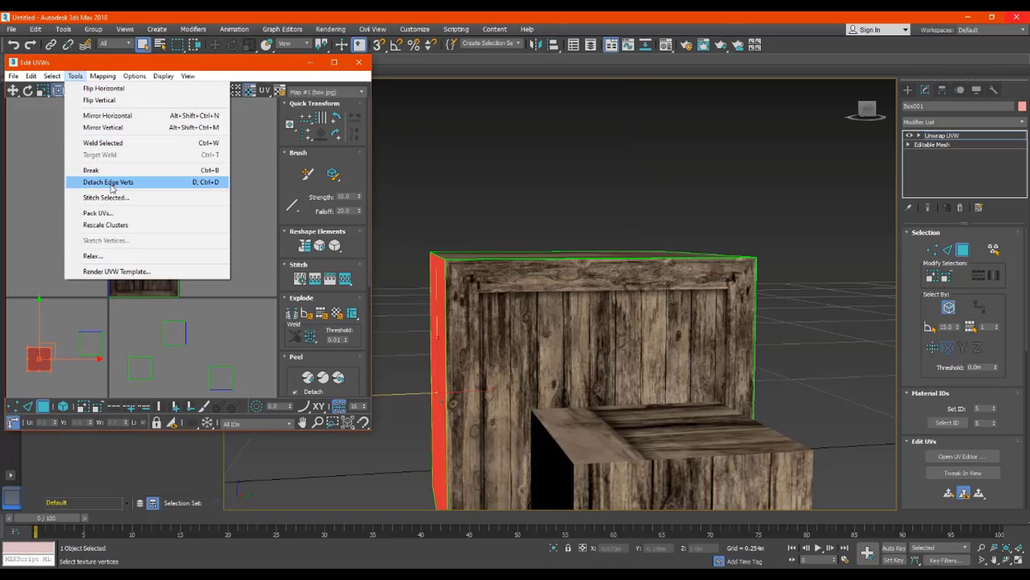
{"action": "left_click", "coordinate": [89, 214]}
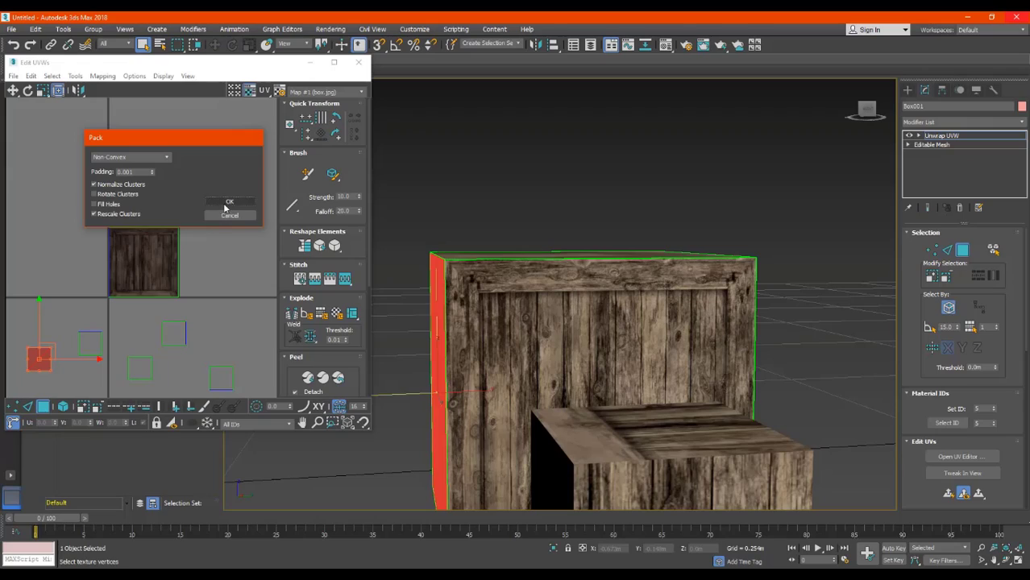
{"action": "left_click", "coordinate": [227, 202]}
Step: Fit the UV face nearest the tile's lower-left corner to the full crate image using Pack UVs
{"action": "left_click", "coordinate": [95, 342]}
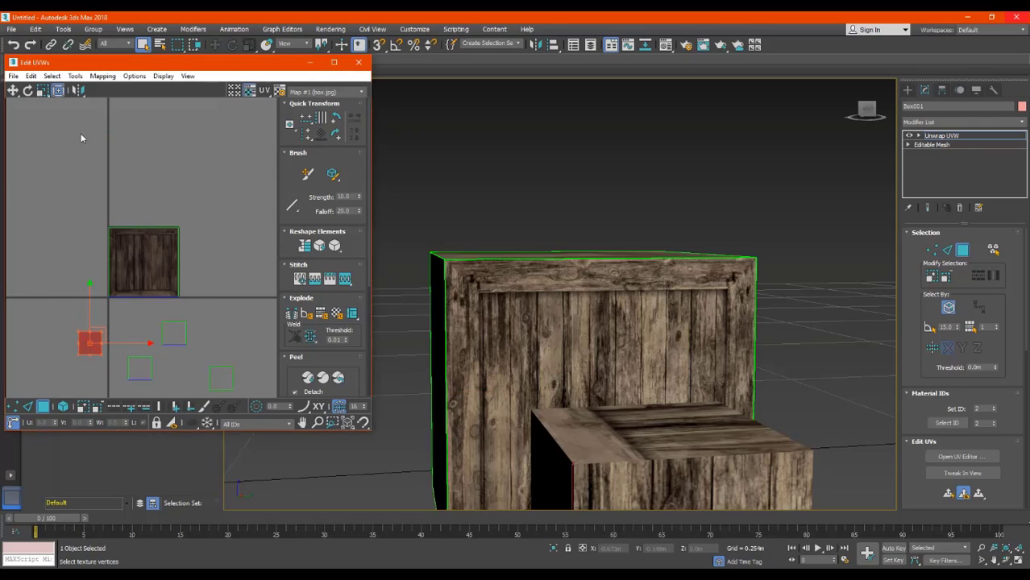
{"action": "left_click", "coordinate": [76, 77]}
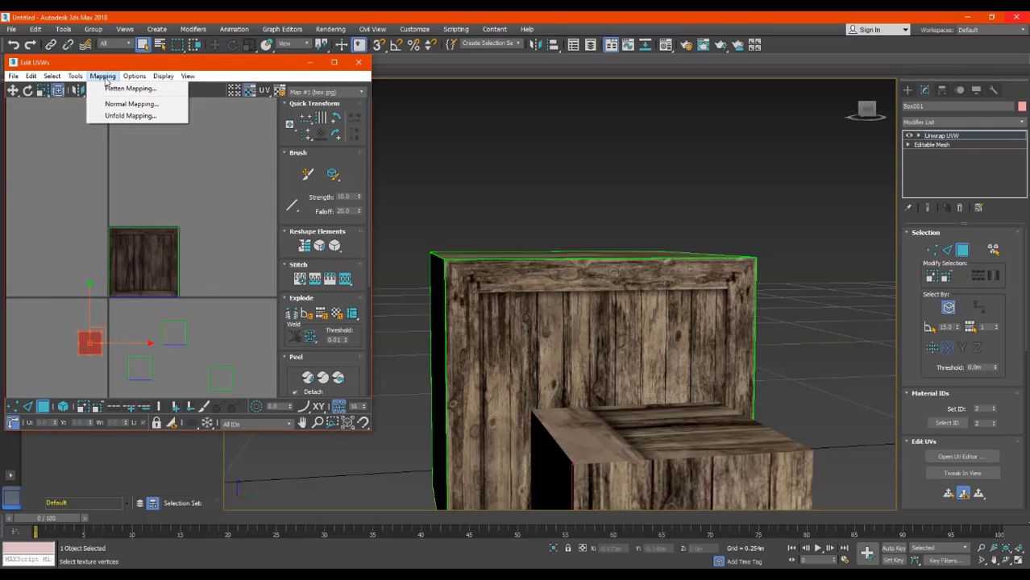
{"action": "left_click", "coordinate": [97, 213]}
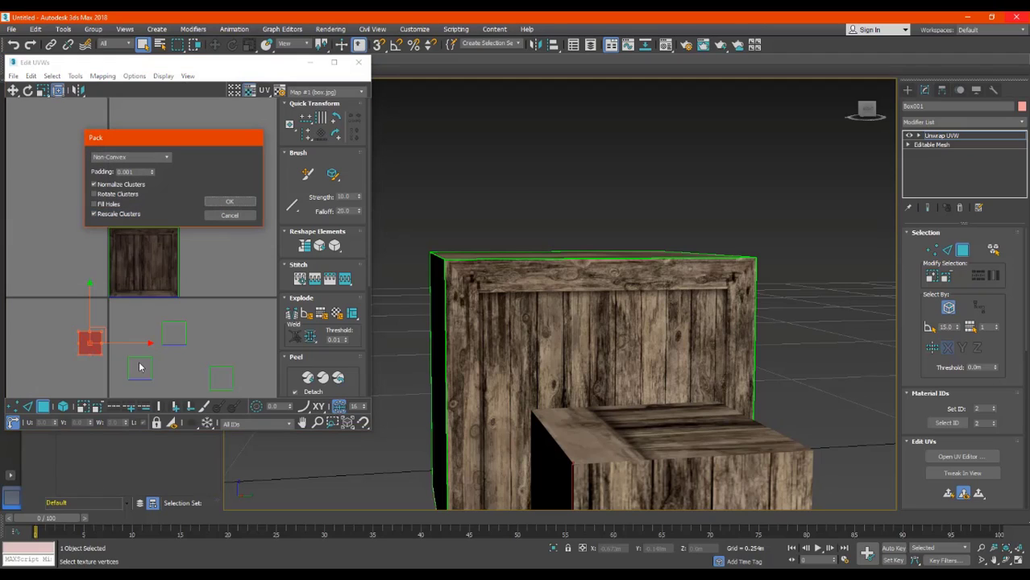
{"action": "left_click", "coordinate": [226, 216]}
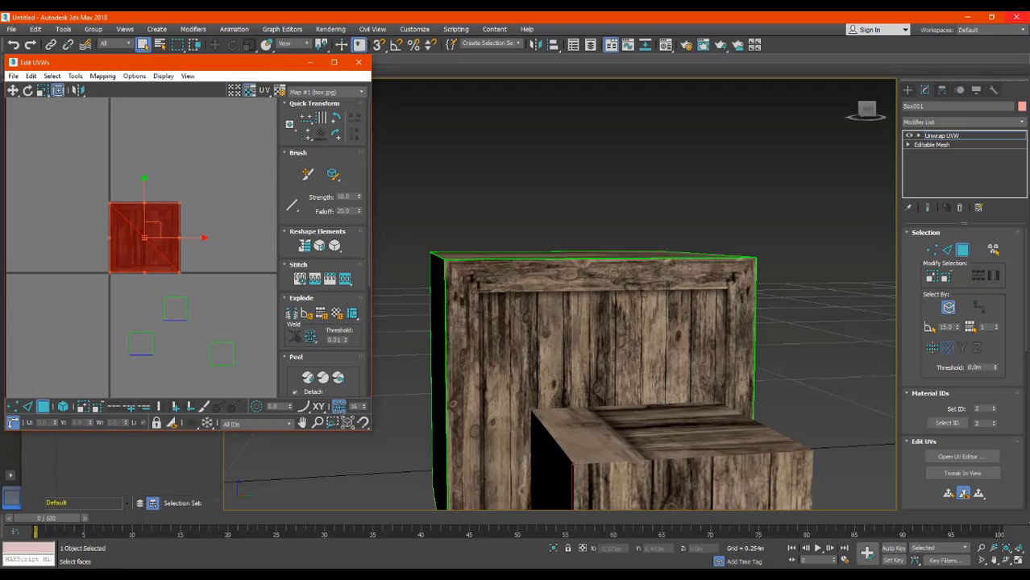
Step: Try packing the three remaining UV faces below the tile together with Pack UVs
{"action": "mouse_move", "coordinate": [867, 110]}
{"action": "left_mouse_down"}
{"action": "mouse_move", "coordinate": [903, 106]}
{"action": "mouse_move", "coordinate": [901, 69]}
{"action": "mouse_move", "coordinate": [871, 98]}
{"action": "mouse_move", "coordinate": [881, 97]}
{"action": "left_mouse_up"}
{"action": "middle_click_drag", "start_coordinate": [572, 387], "coordinate": [774, 441], "text": "alt"}
{"action": "left_click_drag", "start_coordinate": [887, 111], "coordinate": [865, 112]}
{"action": "scroll", "coordinate": [710, 253], "scroll_direction": "down", "scroll_amount": 4}
{"action": "middle_click_drag", "start_coordinate": [674, 294], "coordinate": [609, 296]}
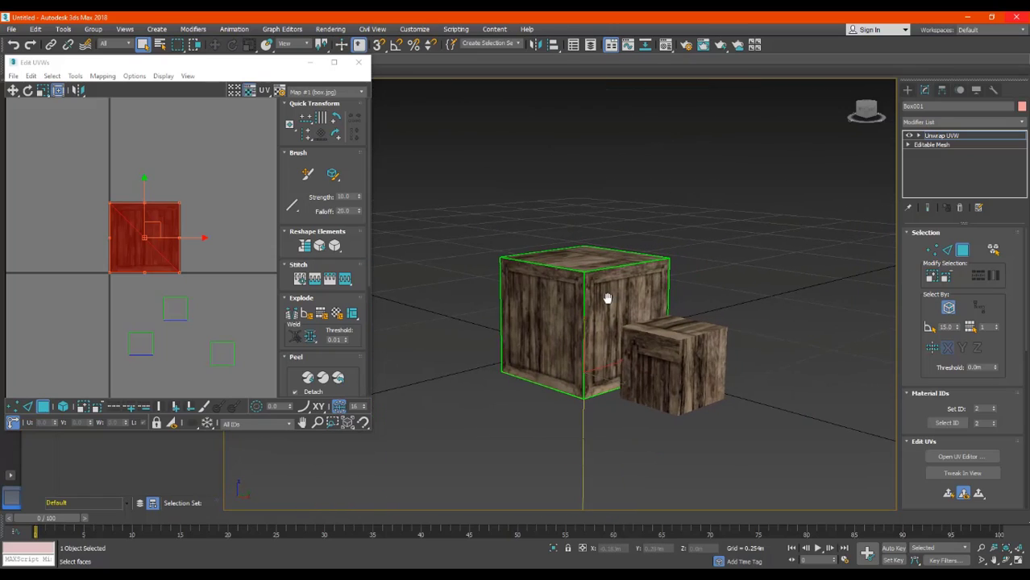
{"action": "left_click", "coordinate": [184, 313]}
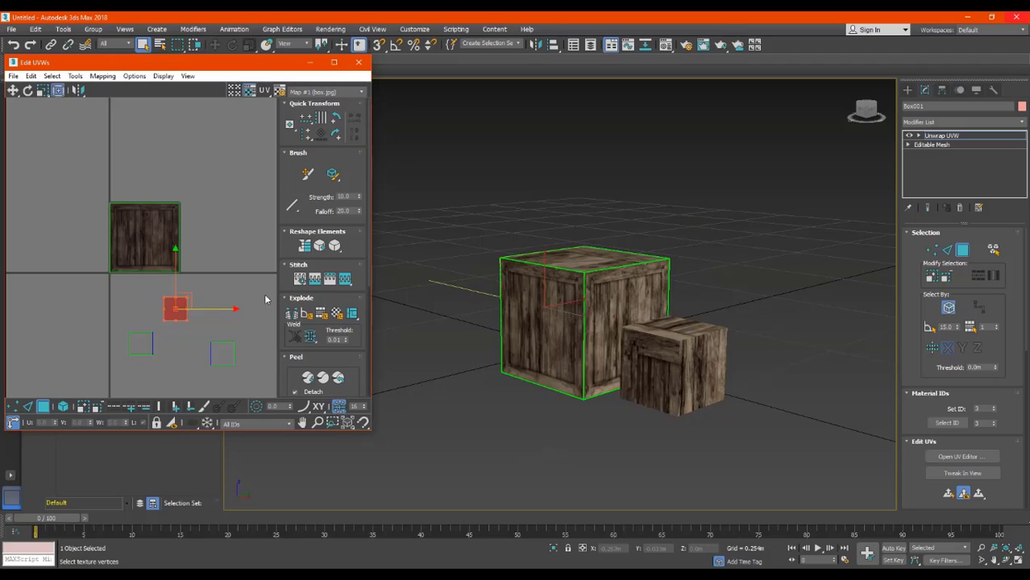
{"action": "left_click", "coordinate": [244, 369]}
{"action": "left_click_drag", "start_coordinate": [140, 317], "coordinate": [133, 312]}
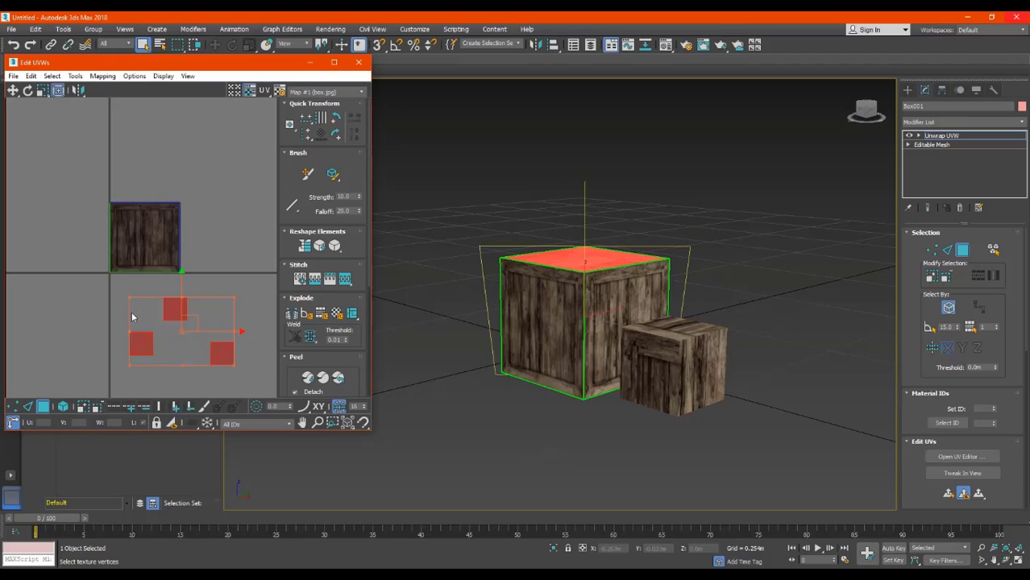
{"action": "left_click", "coordinate": [74, 76]}
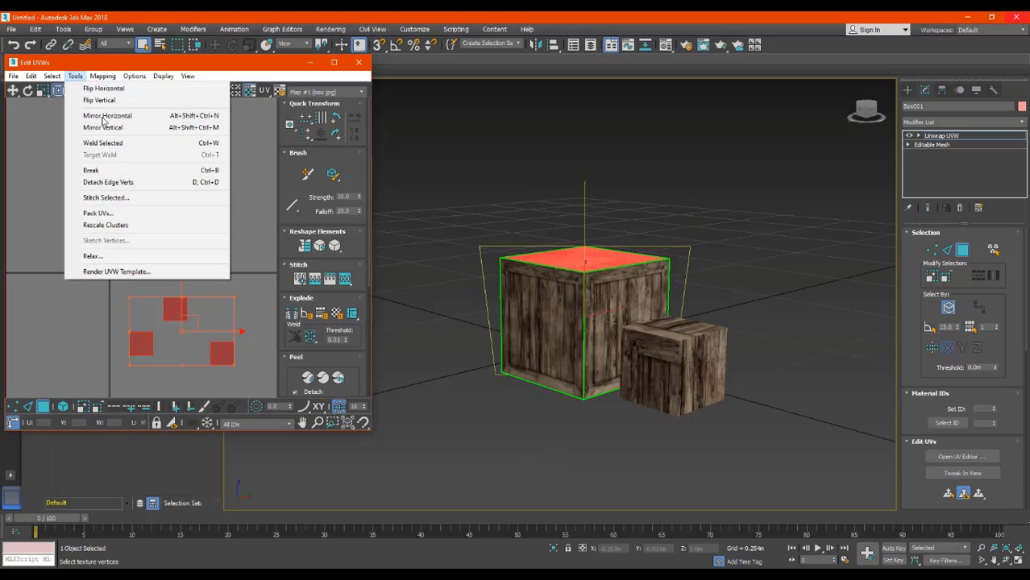
{"action": "left_click", "coordinate": [100, 209]}
{"action": "left_click", "coordinate": [227, 202]}
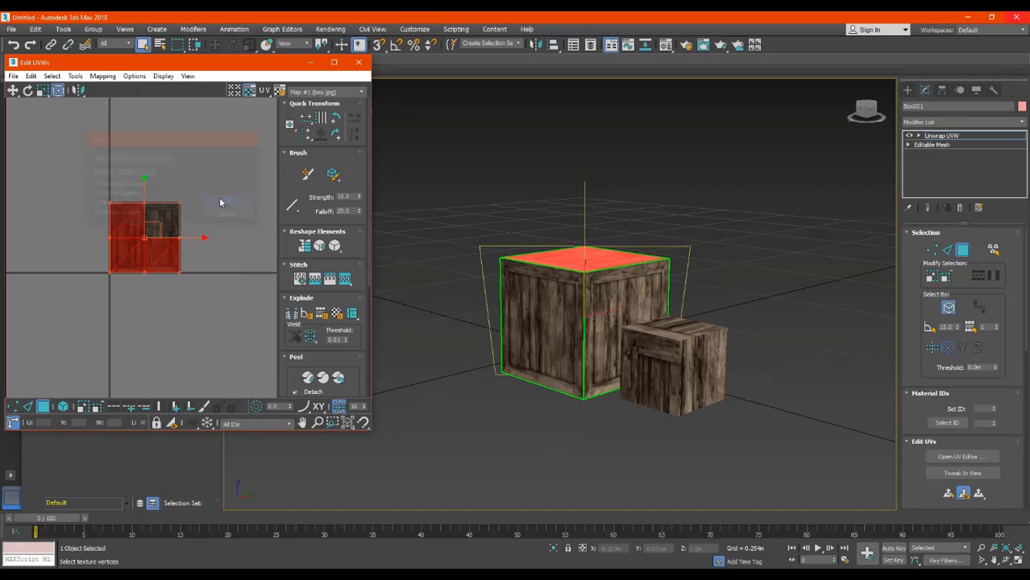
{"action": "left_click", "coordinate": [214, 200]}
Step: Move the packed UV face in the tile's lower-right quarter out to the space below the tile
{"action": "left_click", "coordinate": [177, 258]}
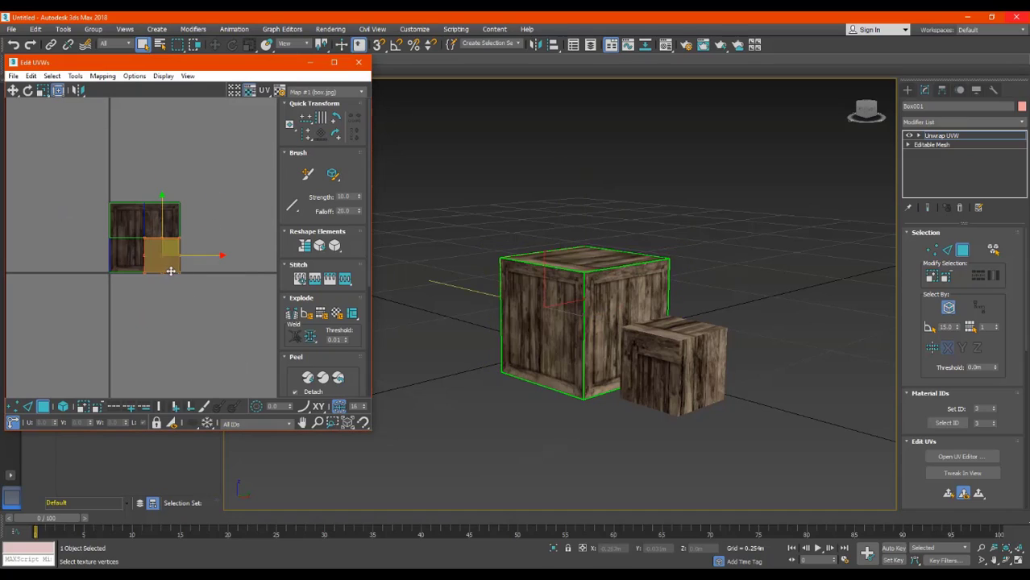
{"action": "left_click_drag", "start_coordinate": [165, 271], "coordinate": [198, 344]}
{"action": "mouse_move", "coordinate": [128, 258]}
{"action": "left_mouse_down"}
{"action": "mouse_move", "coordinate": [136, 331]}
{"action": "mouse_move", "coordinate": [130, 261]}
{"action": "left_mouse_up"}
{"action": "left_click", "coordinate": [250, 281]}
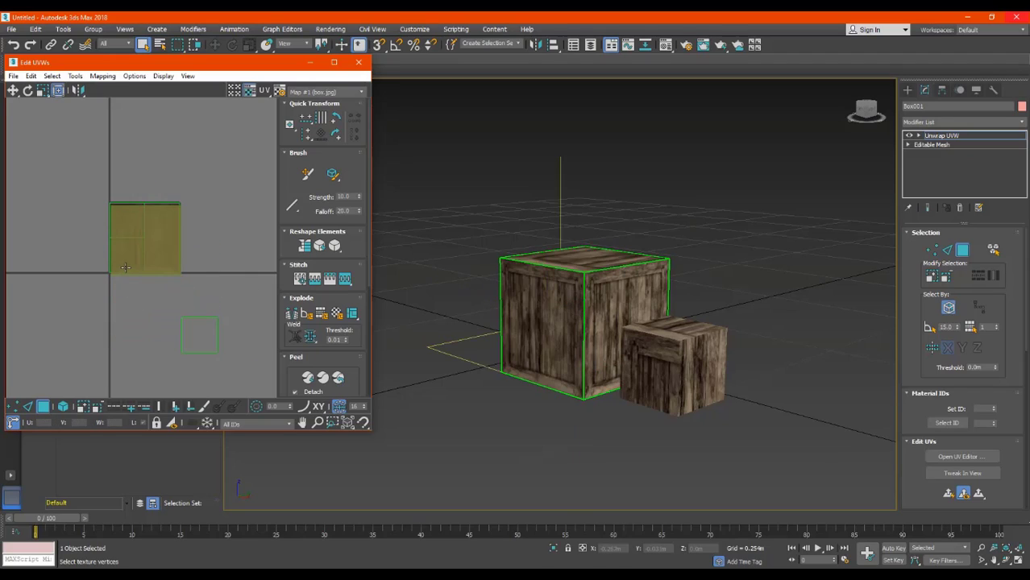
Step: Undo the face move and the joint packing of the three UV faces
{"action": "left_click", "coordinate": [14, 44]}
{"action": "left_click", "coordinate": [14, 45]}
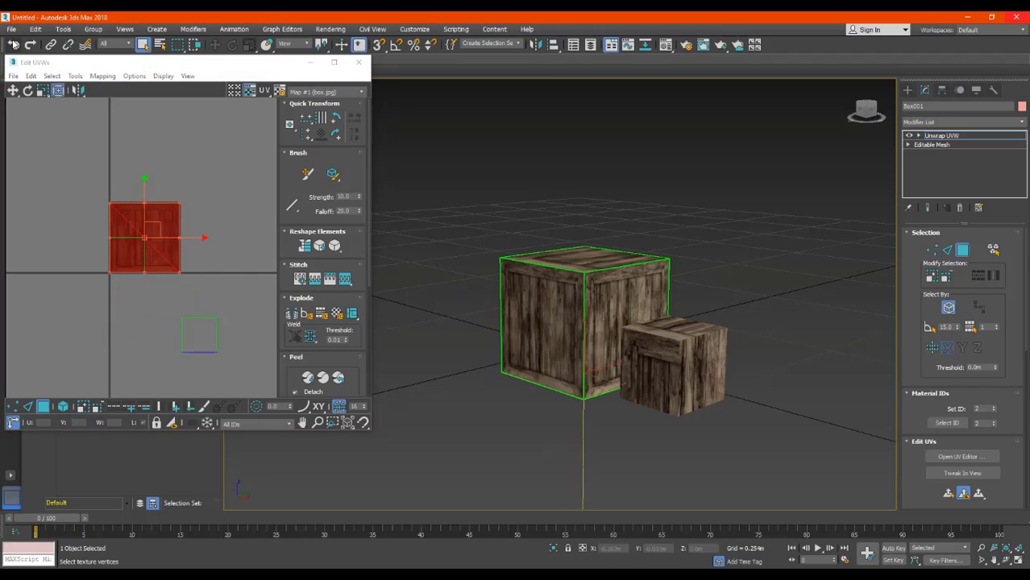
{"action": "left_click", "coordinate": [14, 44]}
{"action": "left_click", "coordinate": [11, 46]}
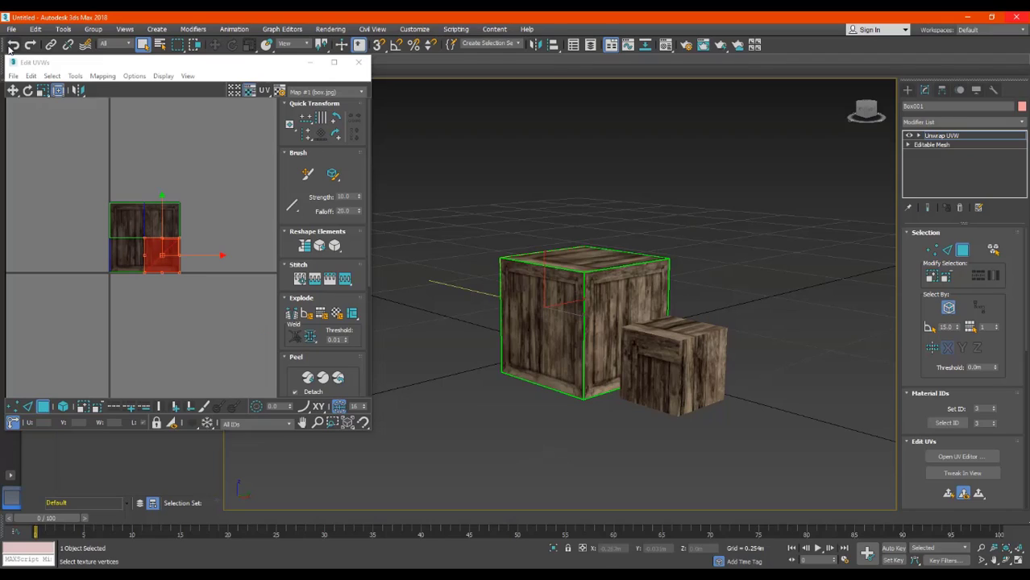
{"action": "left_click", "coordinate": [11, 46]}
{"action": "left_click", "coordinate": [11, 46]}
{"action": "left_click", "coordinate": [12, 46]}
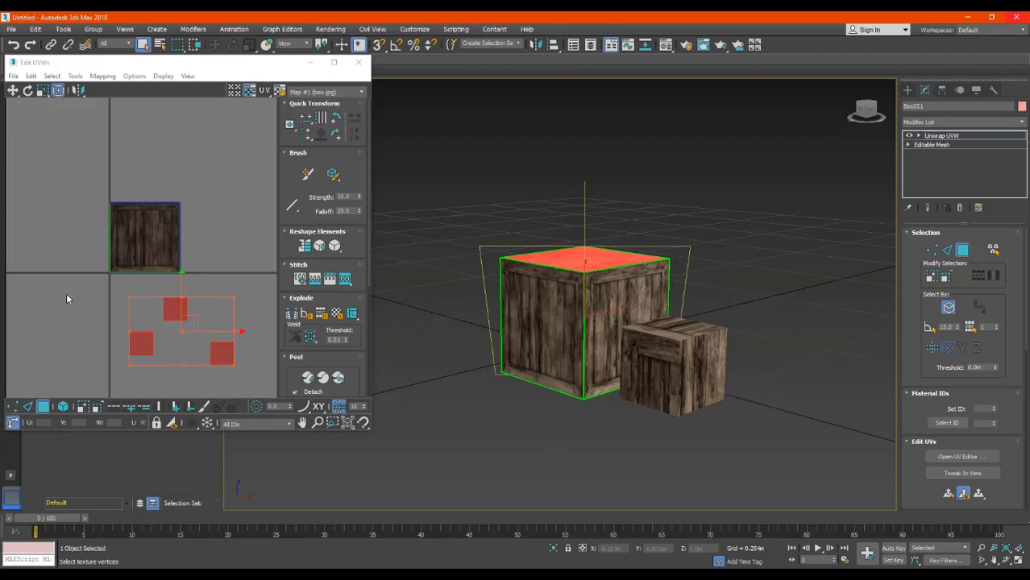
Step: Select only the uppermost of the three UV faces below the tile and pack it to fill the crate image
{"action": "left_click", "coordinate": [151, 297]}
{"action": "left_click", "coordinate": [171, 303]}
{"action": "left_click", "coordinate": [75, 75]}
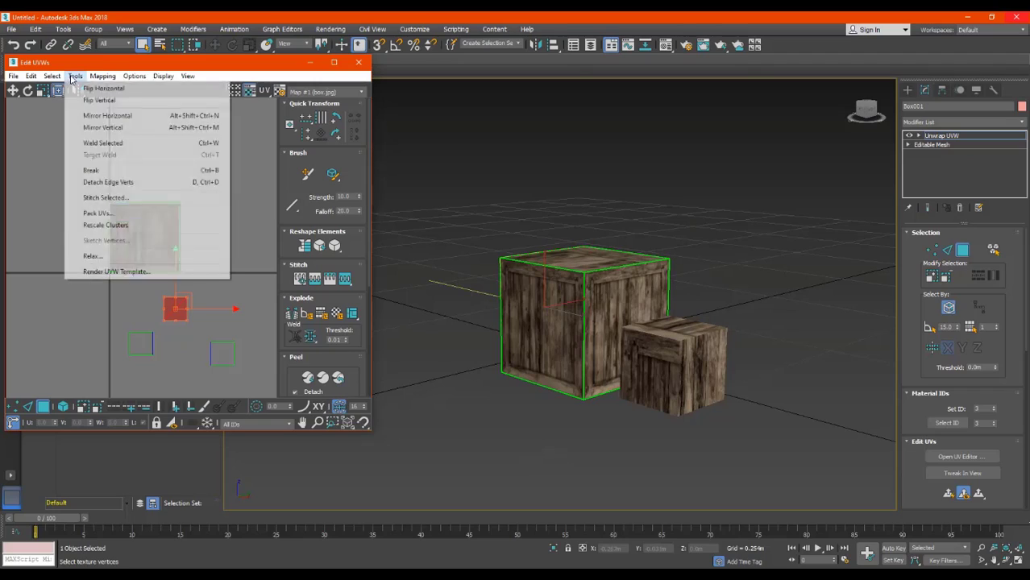
{"action": "left_click", "coordinate": [104, 214]}
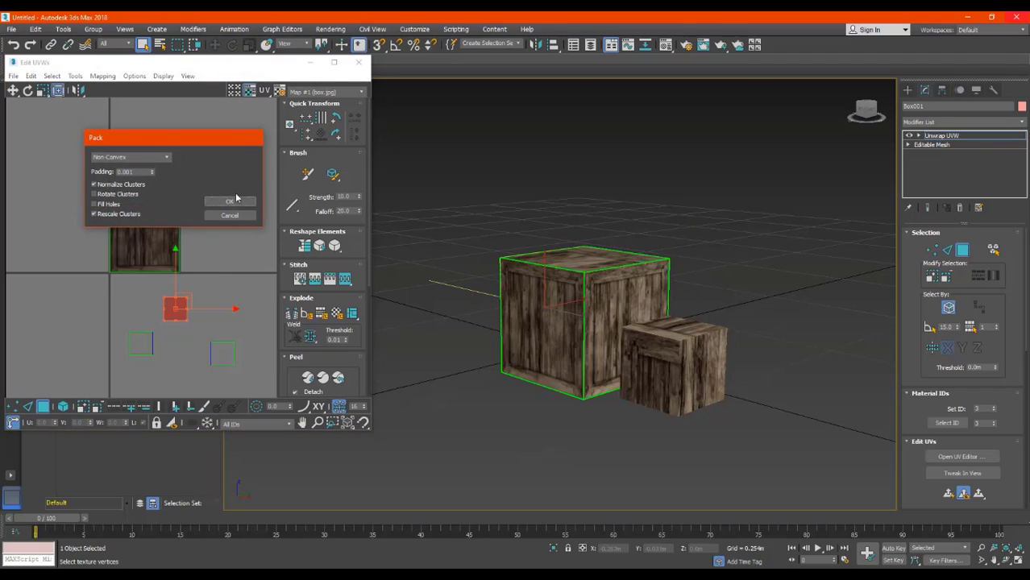
{"action": "left_click", "coordinate": [234, 202]}
{"action": "left_click", "coordinate": [228, 326]}
Step: Pack the left one of the two remaining UV faces so it fills the tile
{"action": "left_click", "coordinate": [142, 348]}
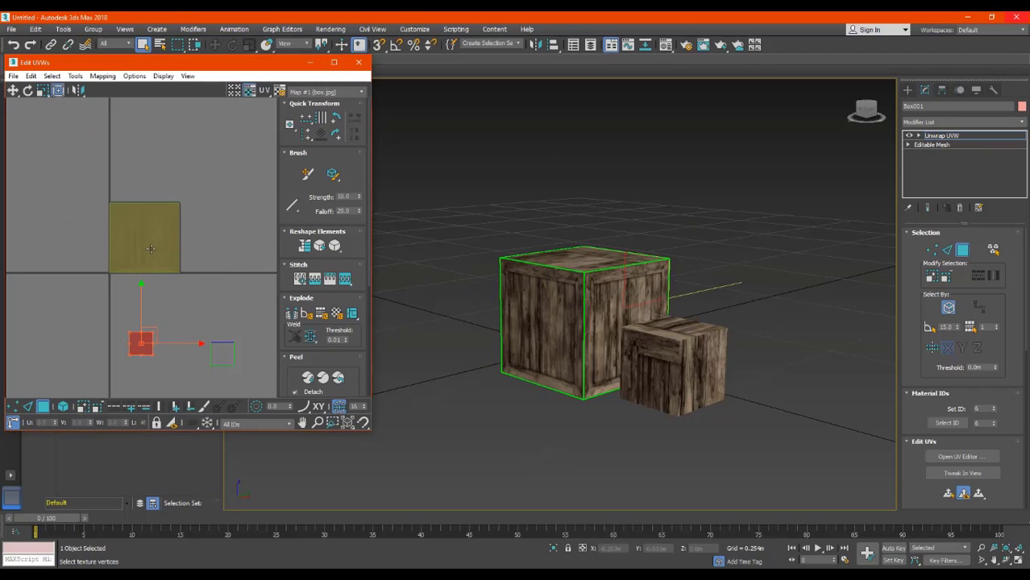
{"action": "left_click", "coordinate": [75, 76]}
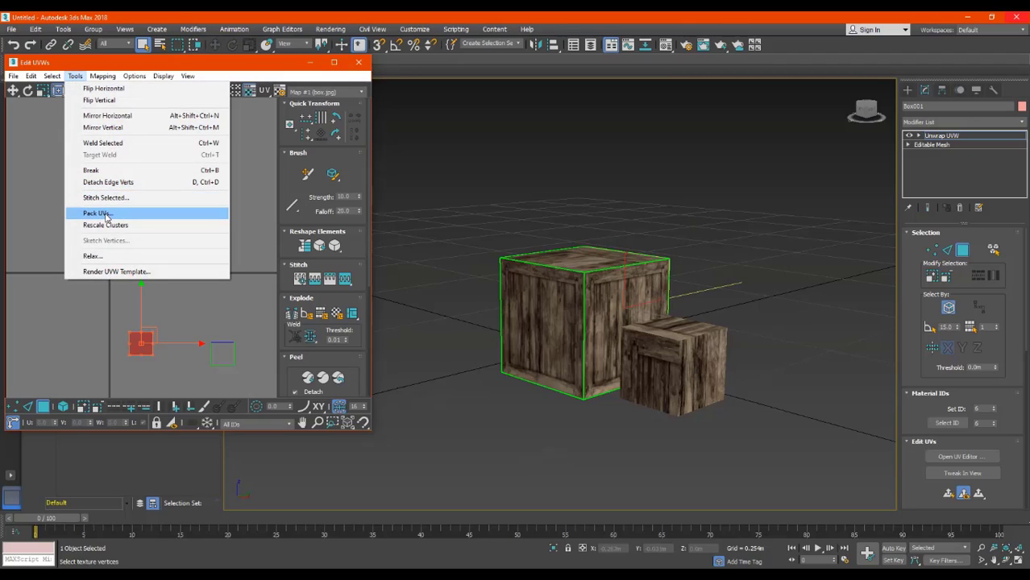
{"action": "left_click", "coordinate": [106, 214]}
{"action": "left_click", "coordinate": [230, 201]}
{"action": "left_click", "coordinate": [234, 274]}
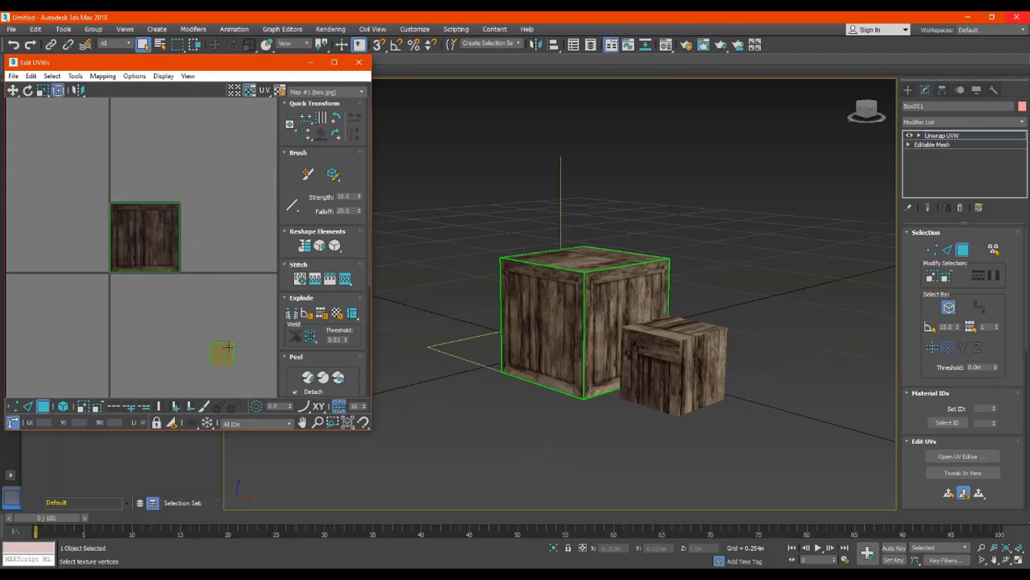
Step: Pack the last UV face, belonging to the large box's top, so it covers the full crate image
{"action": "left_click", "coordinate": [223, 353]}
{"action": "left_click", "coordinate": [52, 76]}
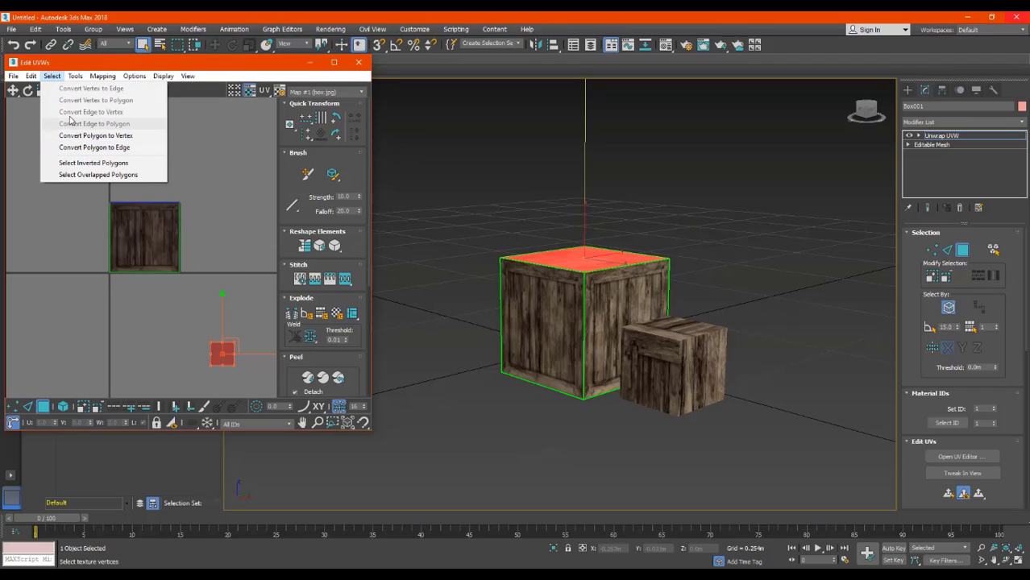
{"action": "mouse_move", "coordinate": [75, 76]}
{"action": "left_click", "coordinate": [98, 212]}
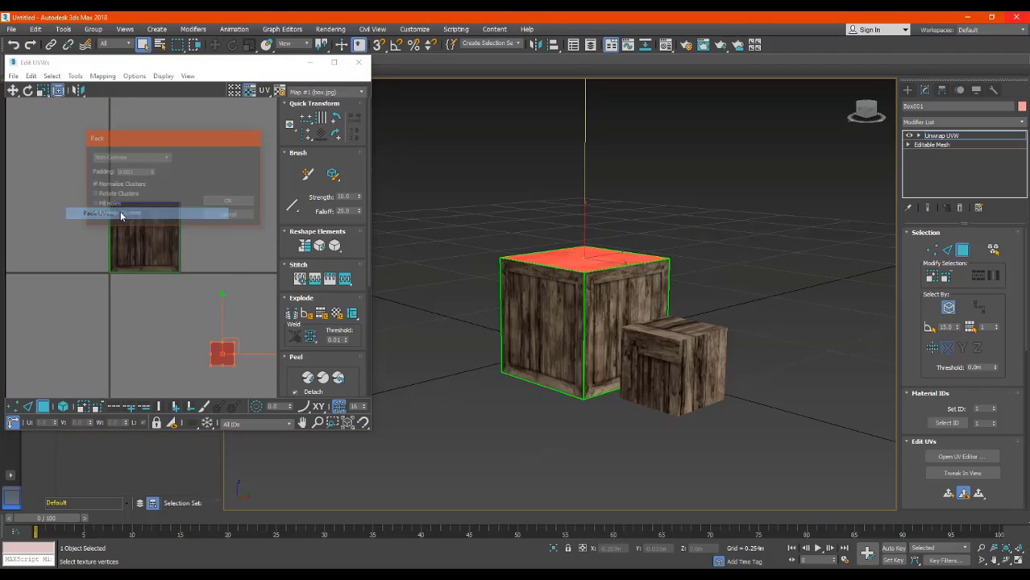
{"action": "left_click", "coordinate": [229, 205]}
{"action": "left_click", "coordinate": [216, 327]}
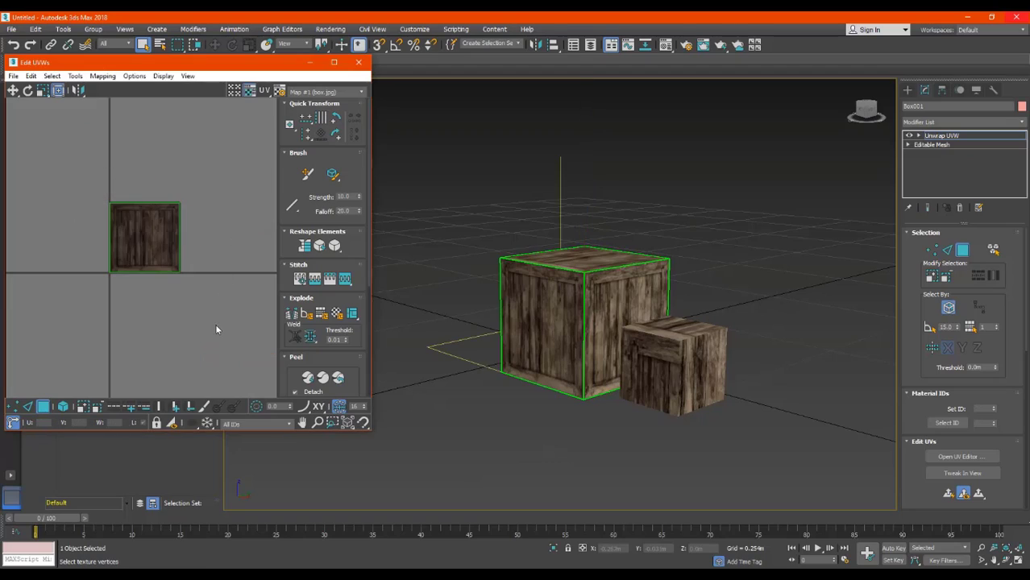
Step: Close the UV editor and collapse the large box's whole modifier stack into its editable mesh
{"action": "left_click", "coordinate": [359, 64]}
{"action": "right_click", "coordinate": [945, 178]}
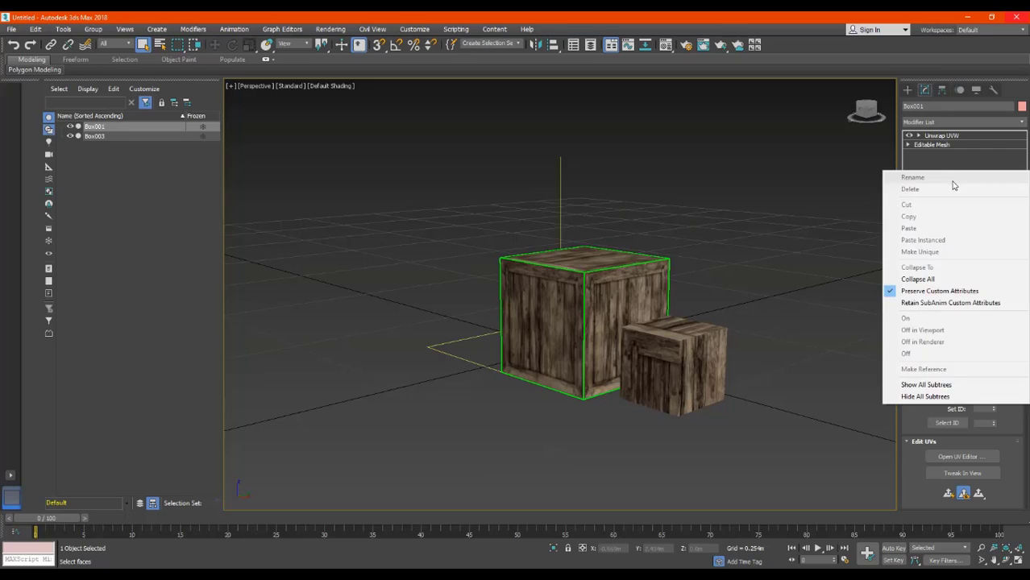
{"action": "left_click", "coordinate": [940, 281]}
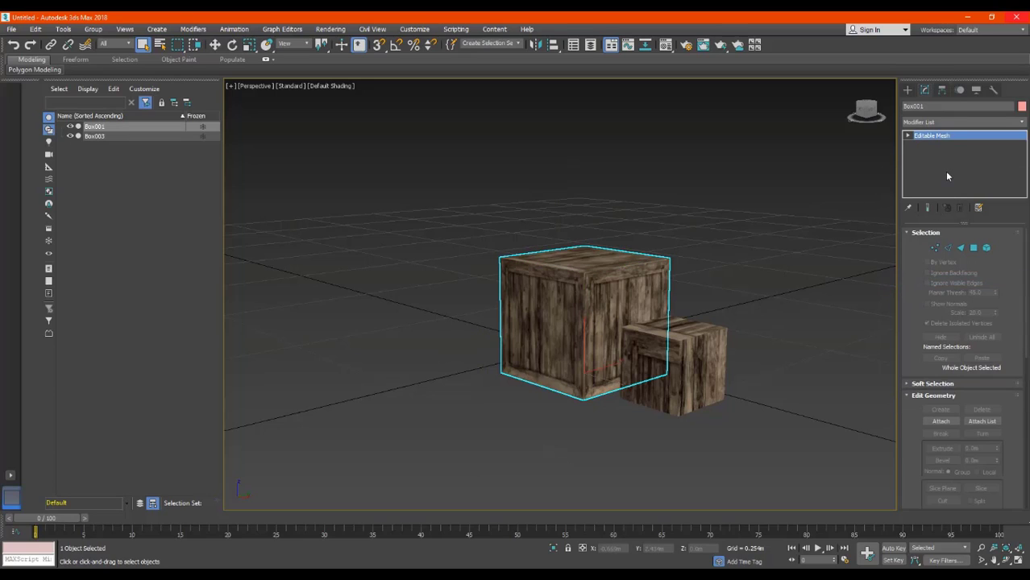
{"action": "right_click", "coordinate": [930, 134]}
{"action": "left_click", "coordinate": [911, 157]}
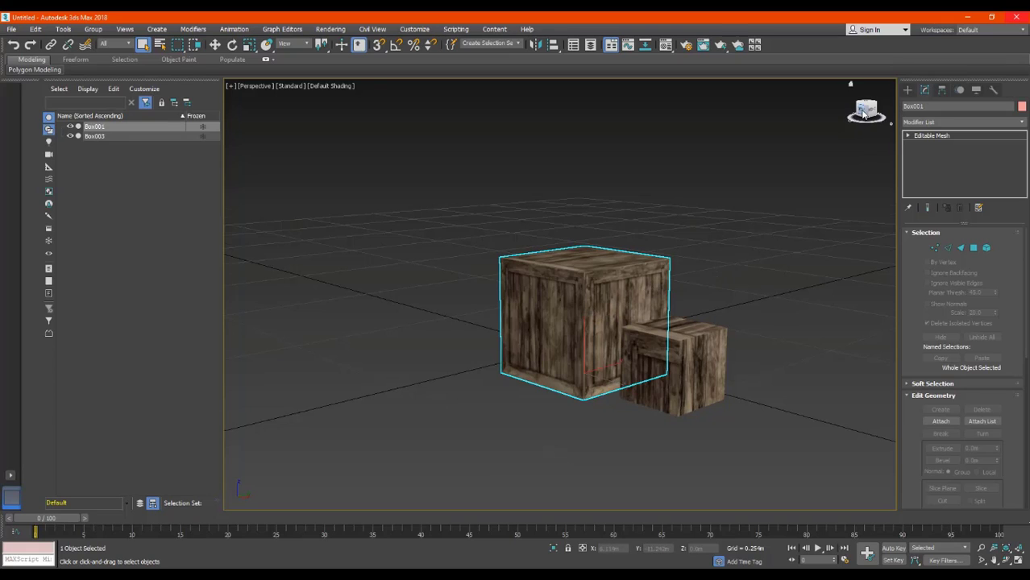
Step: Select the small crate beside the large one and add an Unwrap UVW modifier to it
{"action": "mouse_move", "coordinate": [867, 110]}
{"action": "left_mouse_down"}
{"action": "mouse_move", "coordinate": [887, 153]}
{"action": "mouse_move", "coordinate": [892, 137]}
{"action": "mouse_move", "coordinate": [856, 125]}
{"action": "left_mouse_up"}
{"action": "middle_click_drag", "start_coordinate": [629, 323], "coordinate": [532, 314], "text": "alt"}
{"action": "left_click_drag", "start_coordinate": [847, 114], "coordinate": [860, 114]}
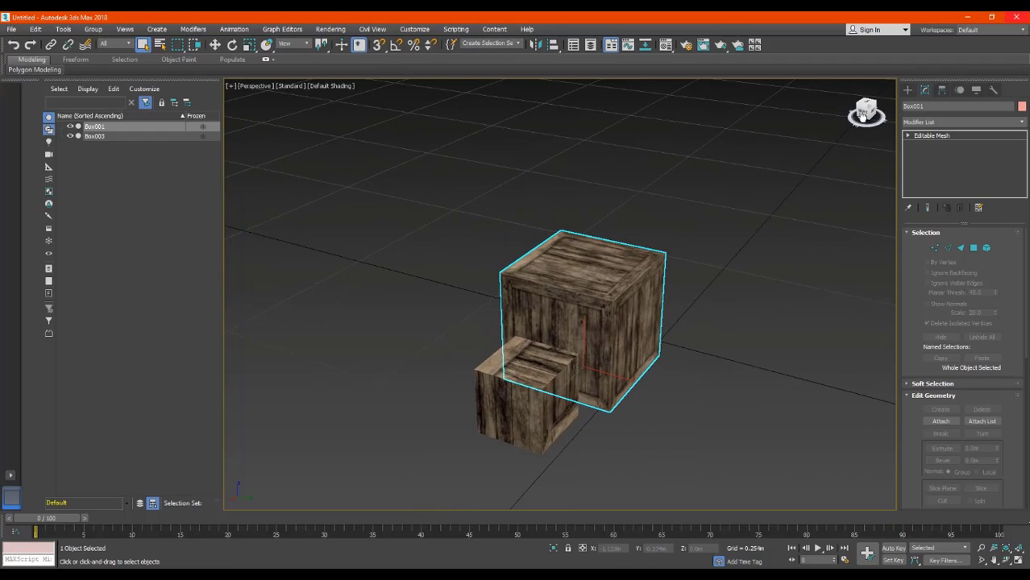
{"action": "middle_click_drag", "start_coordinate": [528, 316], "coordinate": [537, 275]}
{"action": "scroll", "coordinate": [531, 326], "scroll_direction": "up", "scroll_amount": 4}
{"action": "middle_click_drag", "start_coordinate": [546, 360], "coordinate": [485, 370], "text": "alt"}
{"action": "left_click", "coordinate": [503, 371]}
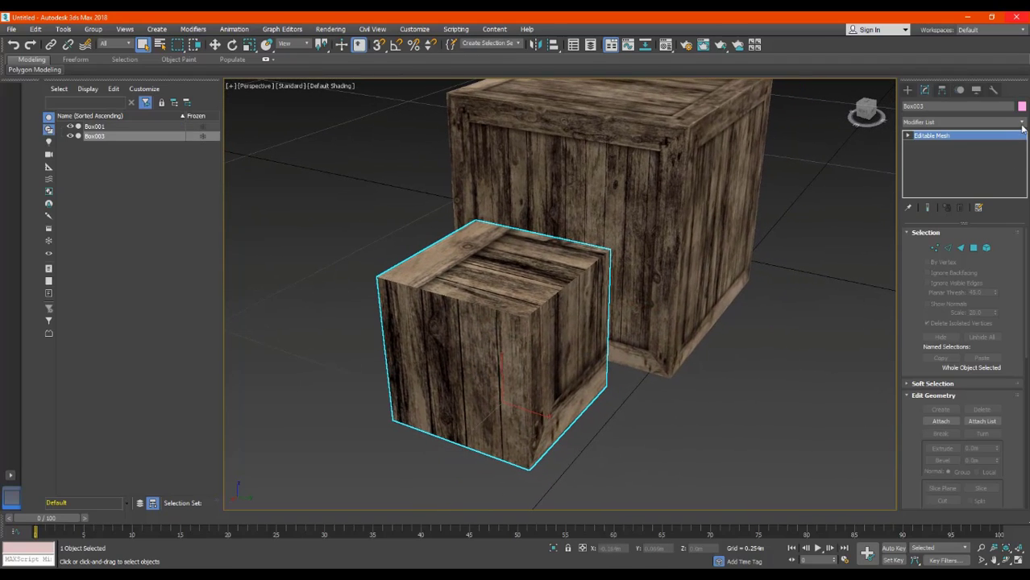
{"action": "left_click", "coordinate": [963, 121]}
{"action": "scroll", "coordinate": [972, 446], "scroll_direction": "down", "scroll_amount": 2}
{"action": "scroll", "coordinate": [945, 500], "scroll_direction": "down", "scroll_amount": 18}
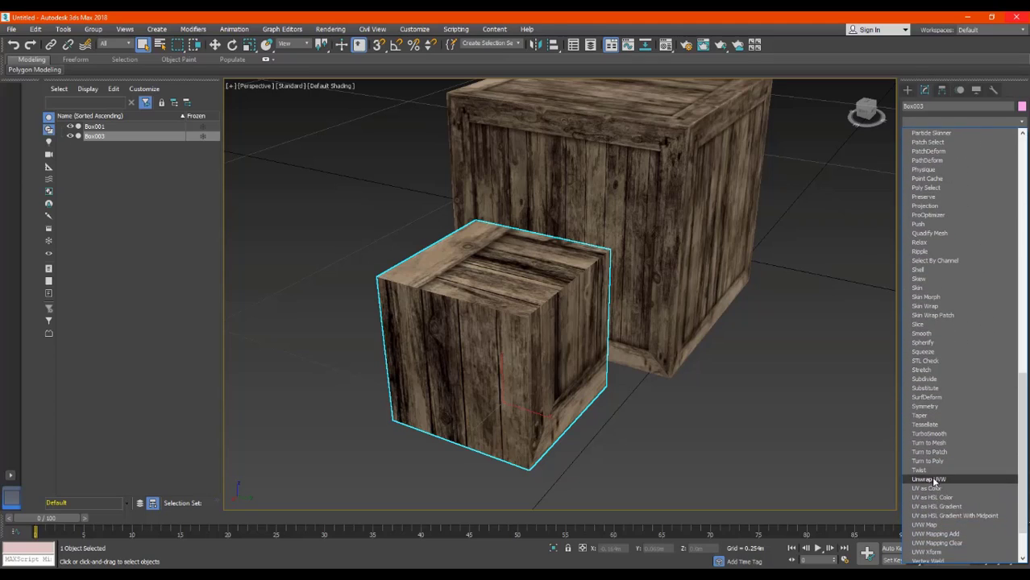
{"action": "left_click", "coordinate": [929, 479]}
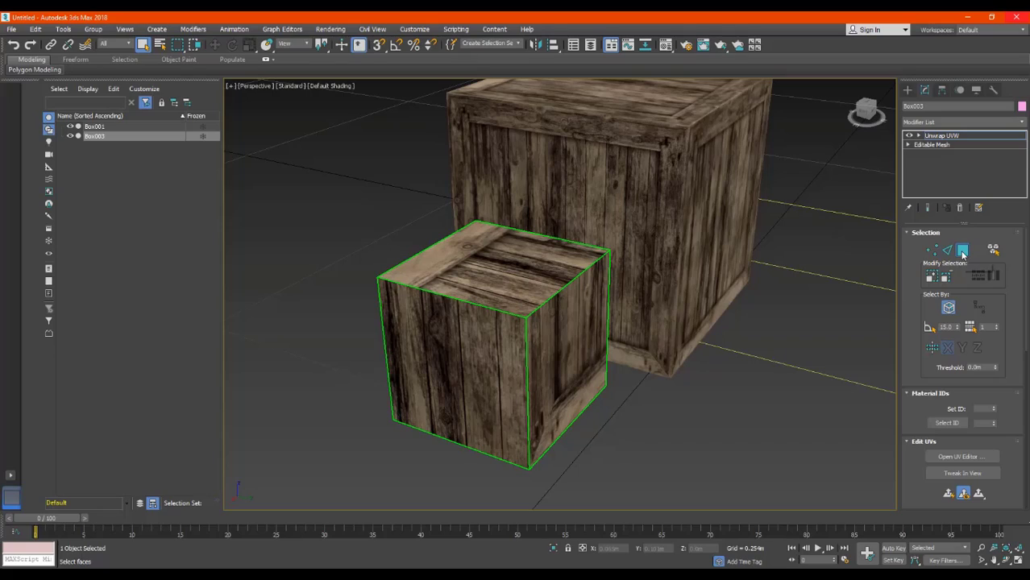
Step: Open the small box's UVs in polygon mode and spread its six stacked faces apart, clear of the texture tile
{"action": "left_click", "coordinate": [963, 251]}
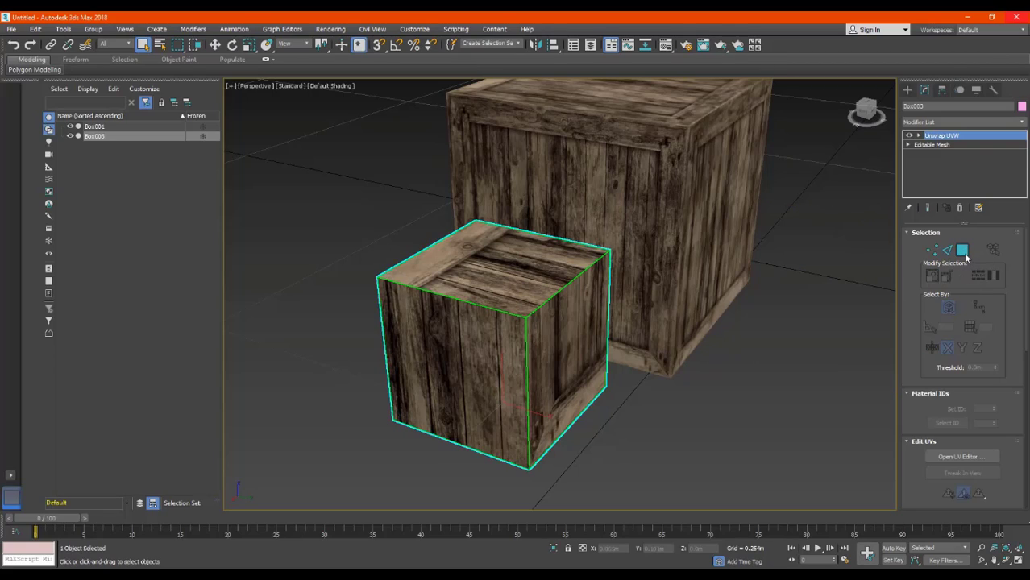
{"action": "left_click", "coordinate": [963, 252]}
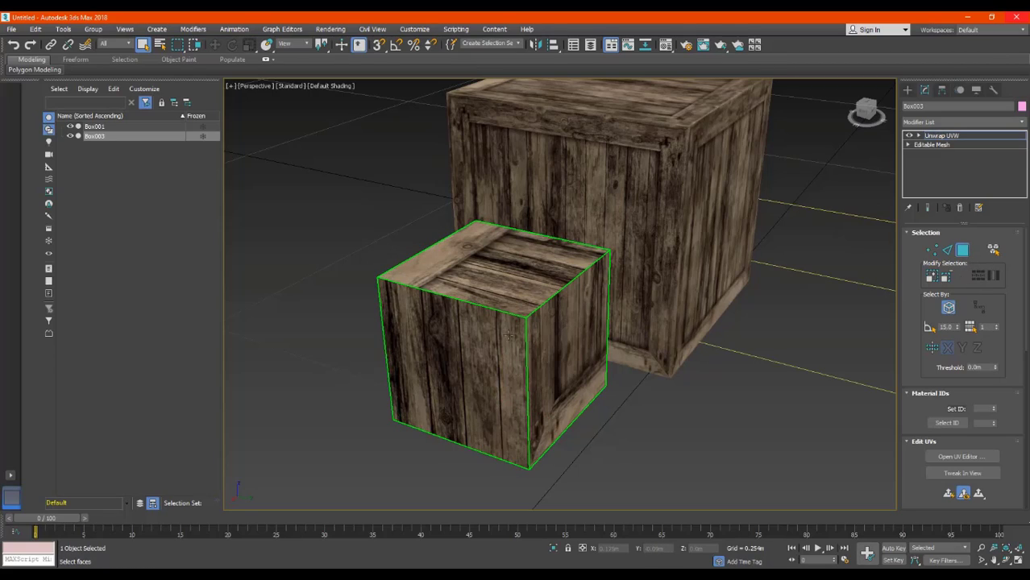
{"action": "left_click", "coordinate": [958, 456]}
{"action": "scroll", "coordinate": [220, 306], "scroll_direction": "down", "scroll_amount": 6}
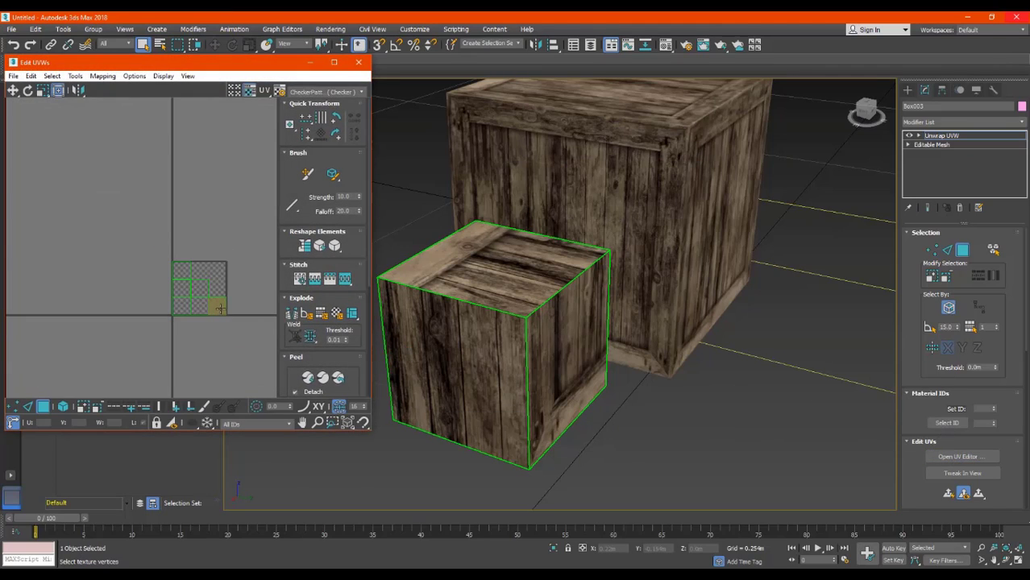
{"action": "left_click_drag", "start_coordinate": [198, 307], "coordinate": [201, 226]}
{"action": "left_click_drag", "start_coordinate": [199, 288], "coordinate": [164, 205]}
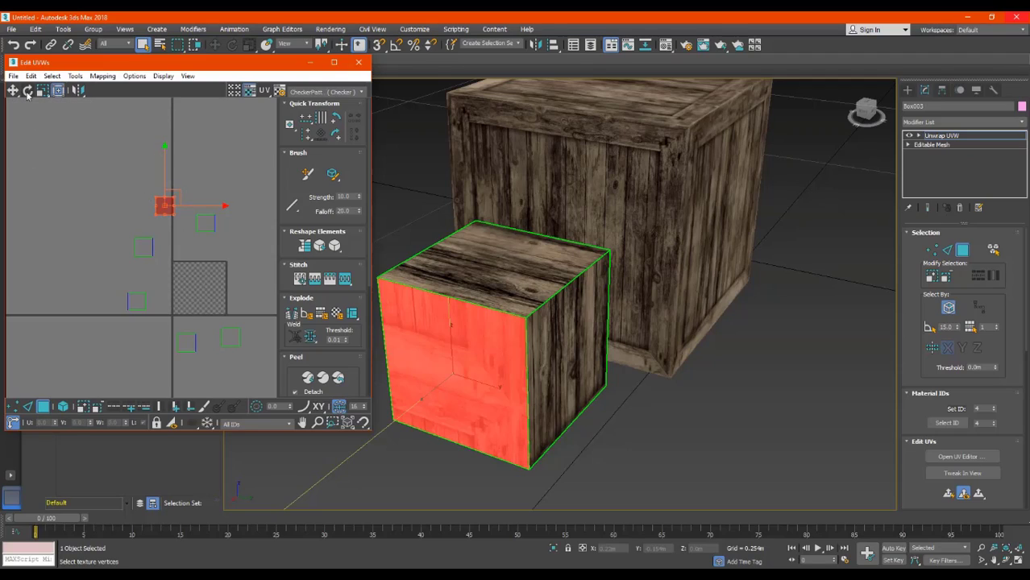
Step: Scale the selected UV face up uniformly to slightly larger than the texture tile
{"action": "left_click", "coordinate": [27, 91]}
{"action": "left_click", "coordinate": [41, 90]}
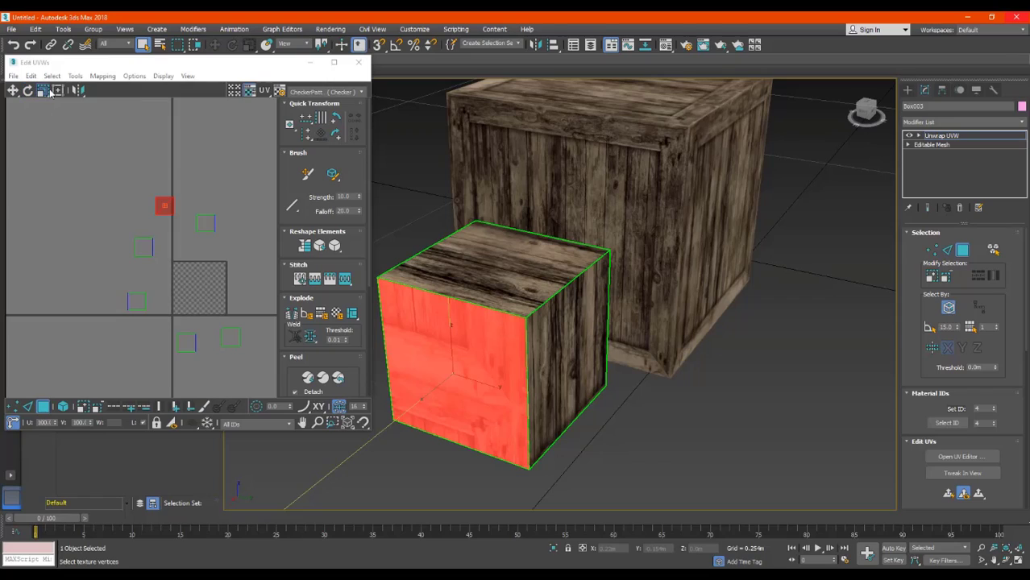
{"action": "left_click_drag", "start_coordinate": [165, 202], "coordinate": [79, 136]}
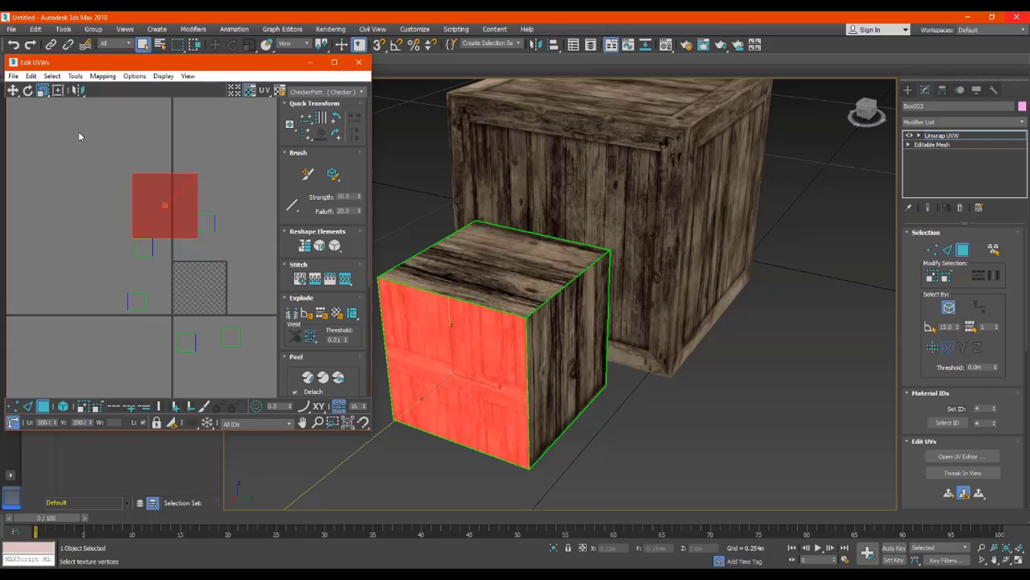
Step: Try a slight rotation of the enlarged UV face and undo it
{"action": "left_click", "coordinate": [27, 90]}
{"action": "left_click_drag", "start_coordinate": [145, 192], "coordinate": [190, 146]}
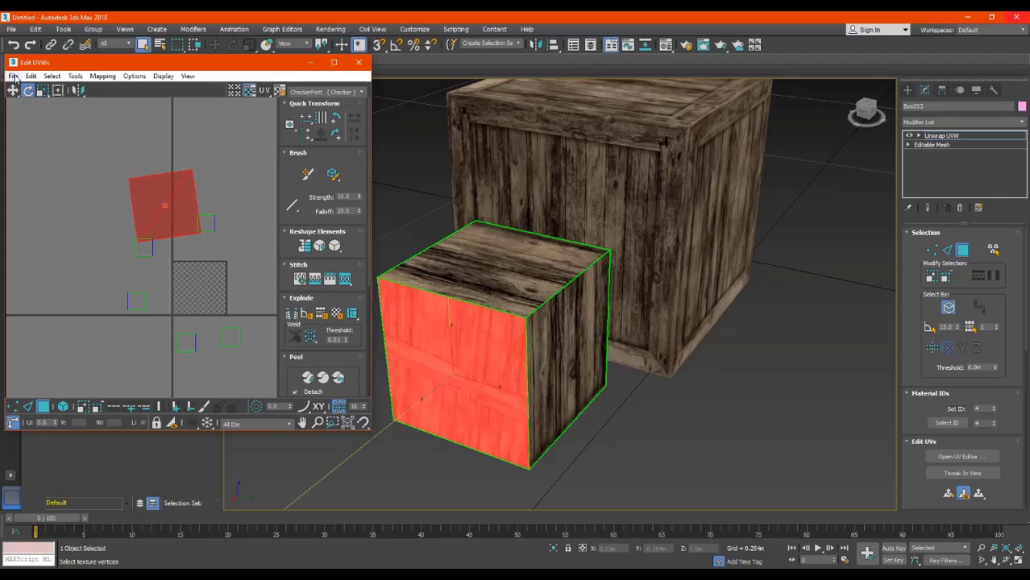
{"action": "left_click", "coordinate": [13, 44]}
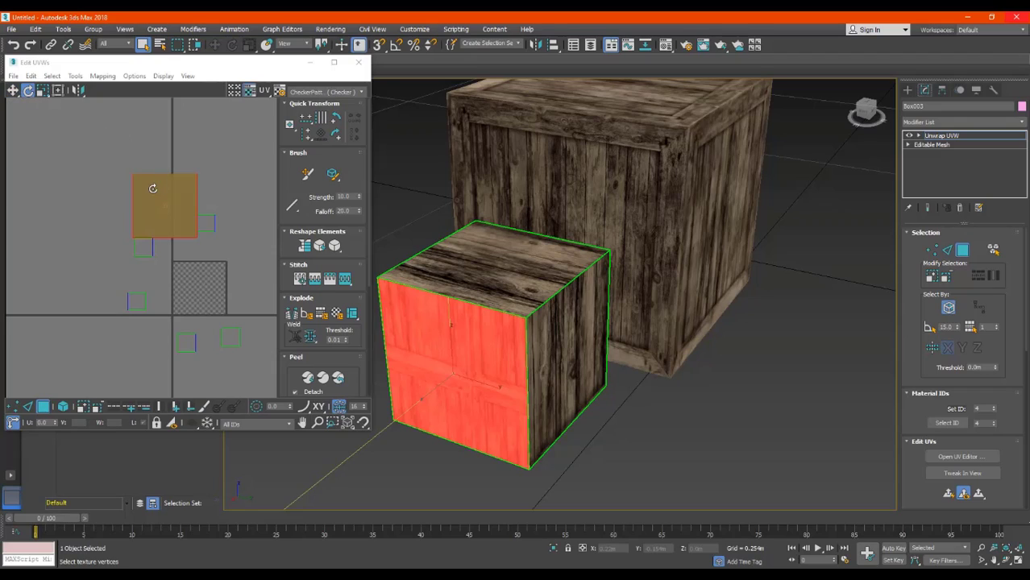
Step: Move the enlarged UV face up and to the left, away from the other faces, and deselect it
{"action": "left_click", "coordinate": [13, 90]}
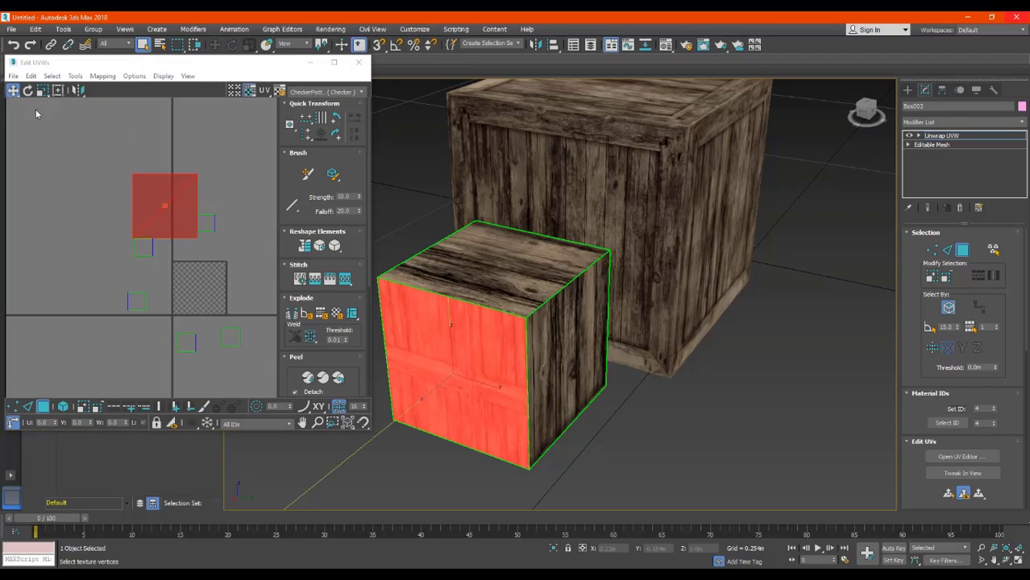
{"action": "left_click_drag", "start_coordinate": [177, 198], "coordinate": [126, 162]}
{"action": "left_click", "coordinate": [103, 136]}
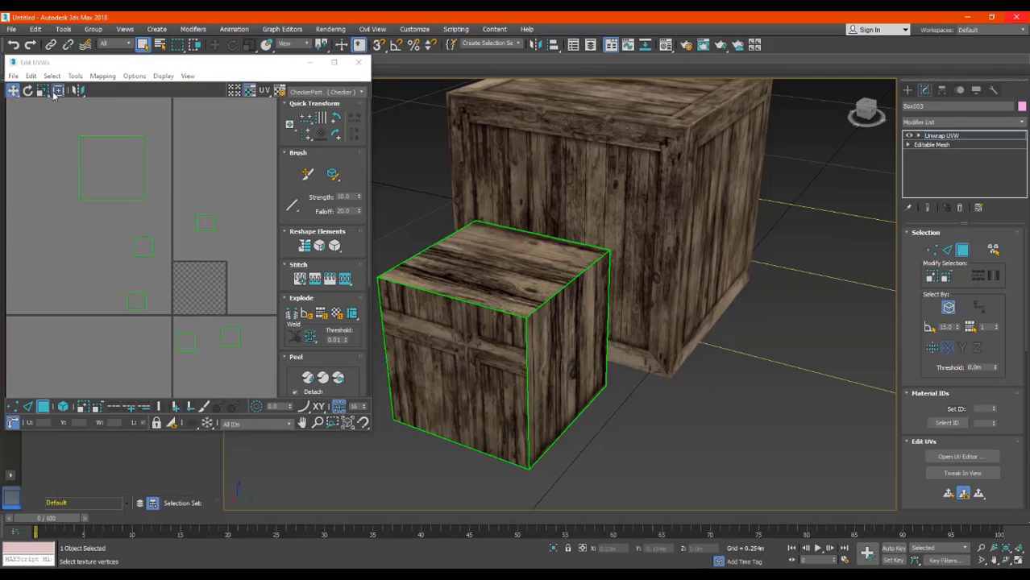
{"action": "left_click", "coordinate": [57, 90]}
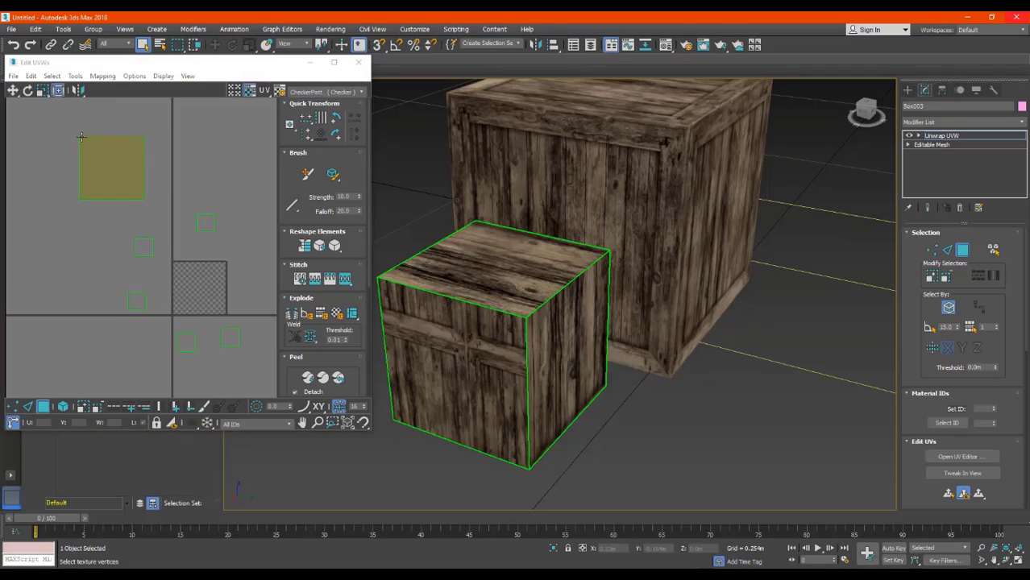
{"action": "left_click", "coordinate": [13, 91]}
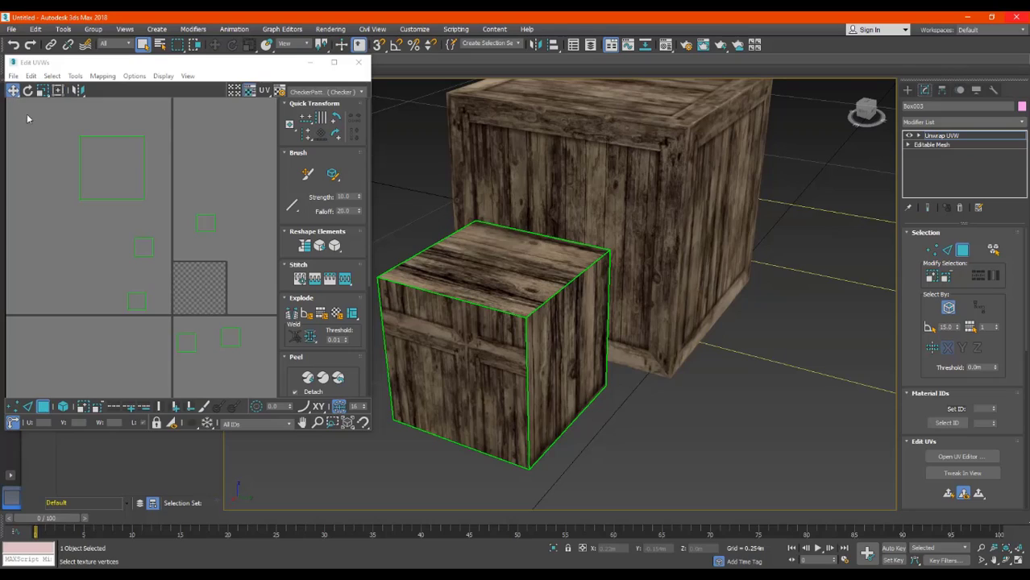
Step: Pack the enlarged UV face alone with the default pack settings so it fills the texture tile
{"action": "left_click", "coordinate": [112, 180]}
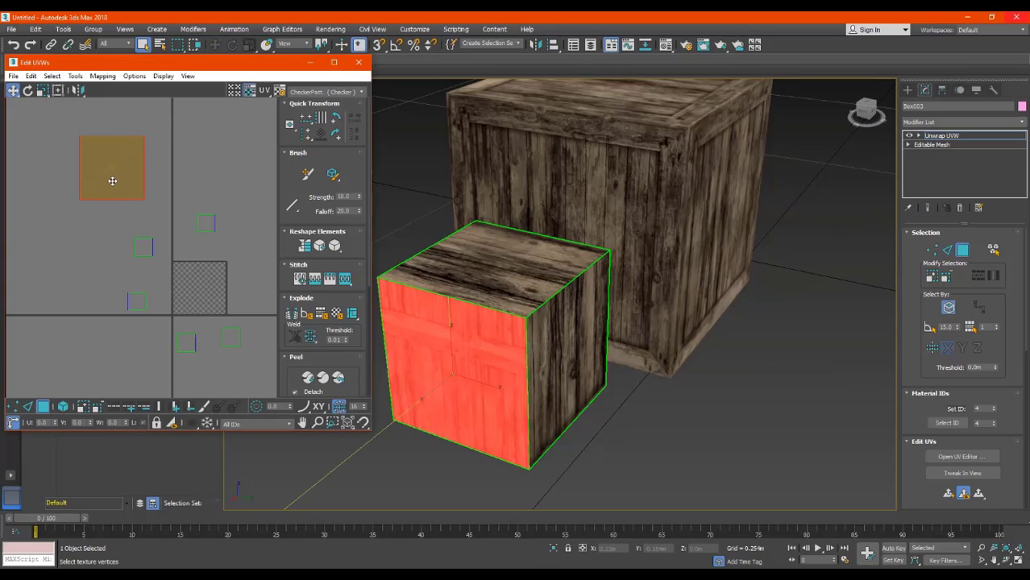
{"action": "left_click", "coordinate": [75, 76]}
{"action": "left_click", "coordinate": [108, 214]}
{"action": "left_click", "coordinate": [225, 202]}
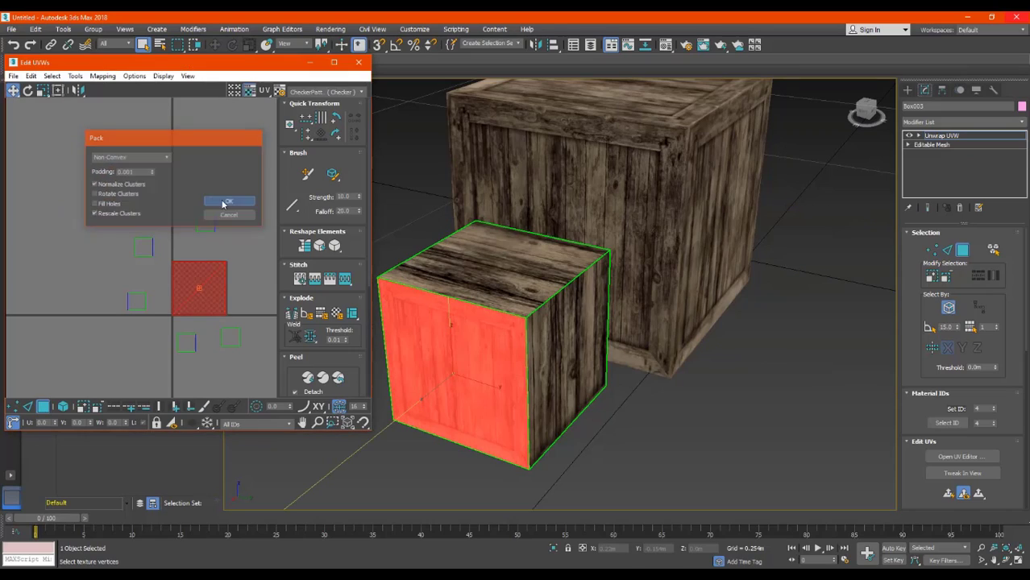
Step: Select only the small UV face above the tile and pack it to fill the tile
{"action": "left_click", "coordinate": [189, 212]}
{"action": "left_click", "coordinate": [205, 223]}
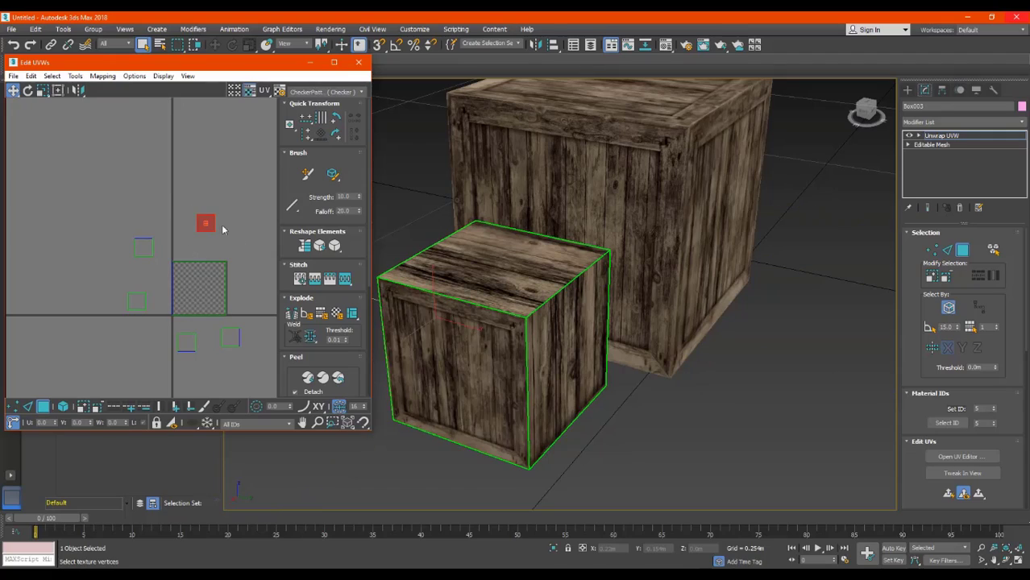
{"action": "left_click", "coordinate": [75, 76]}
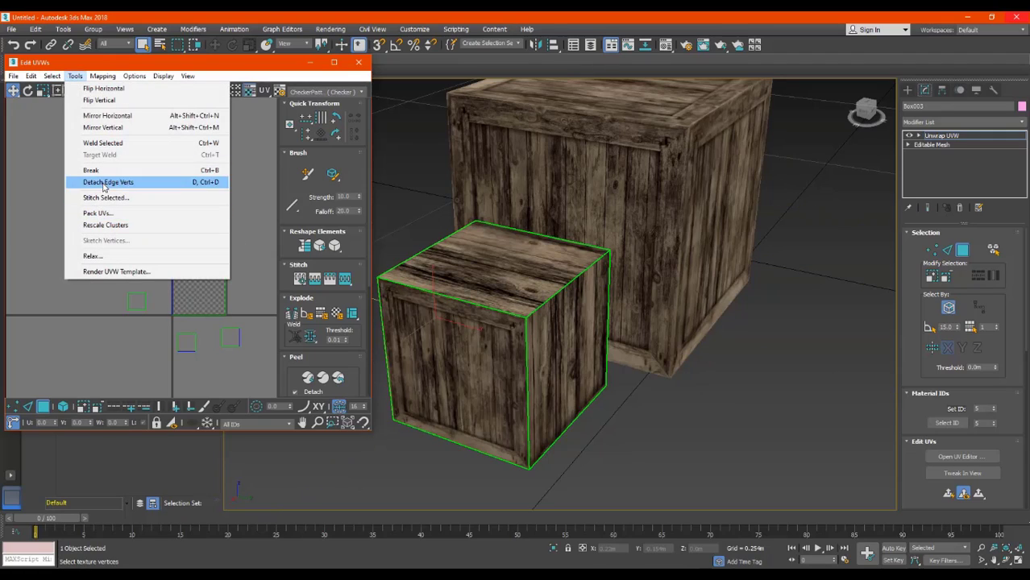
{"action": "left_click", "coordinate": [98, 213]}
{"action": "left_click", "coordinate": [226, 202]}
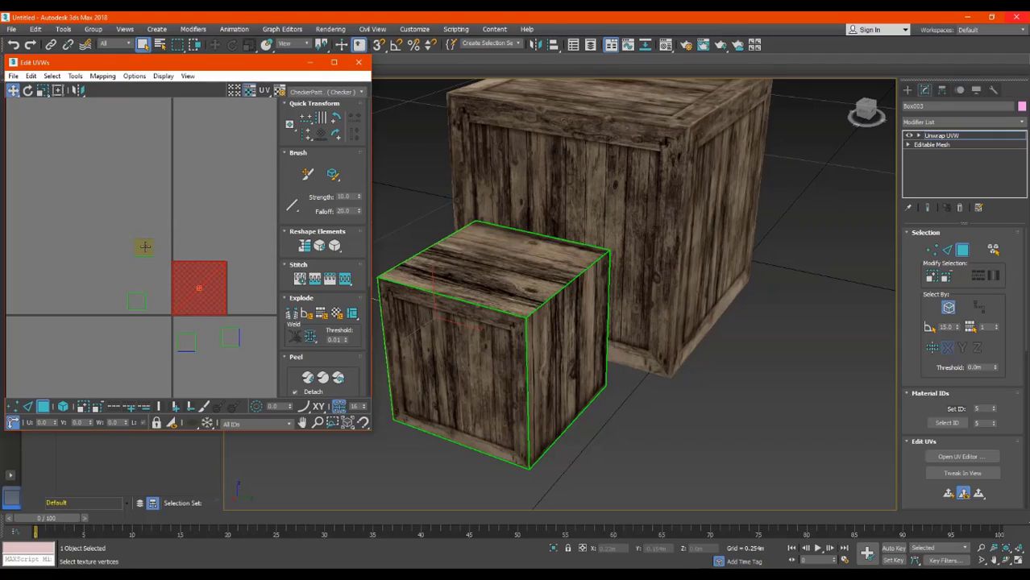
Step: Pack the upper of the two UV faces left of the tile so it covers the full tile
{"action": "left_click", "coordinate": [144, 246]}
{"action": "left_click", "coordinate": [75, 76]}
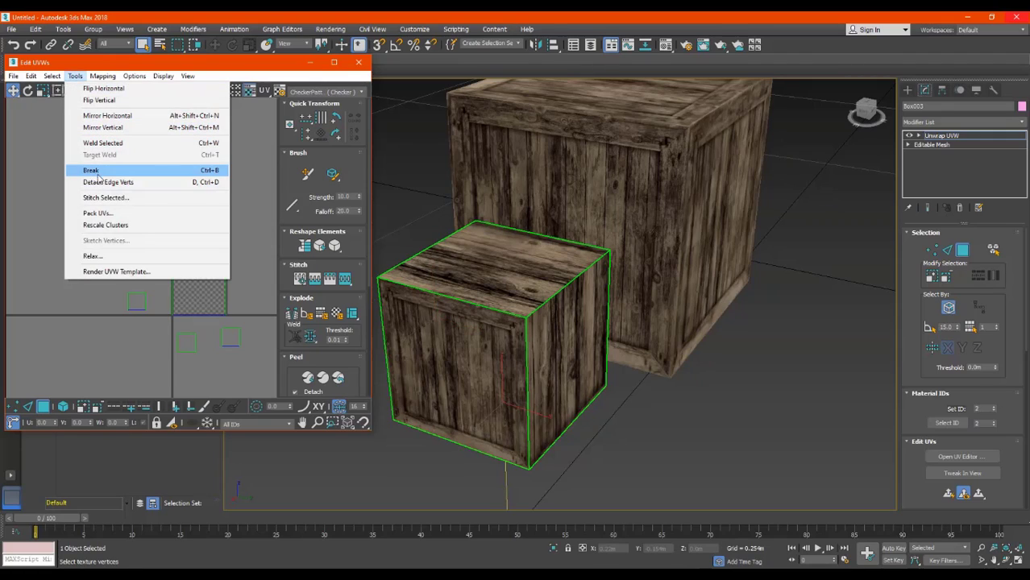
{"action": "left_click", "coordinate": [97, 212]}
{"action": "left_click", "coordinate": [228, 204]}
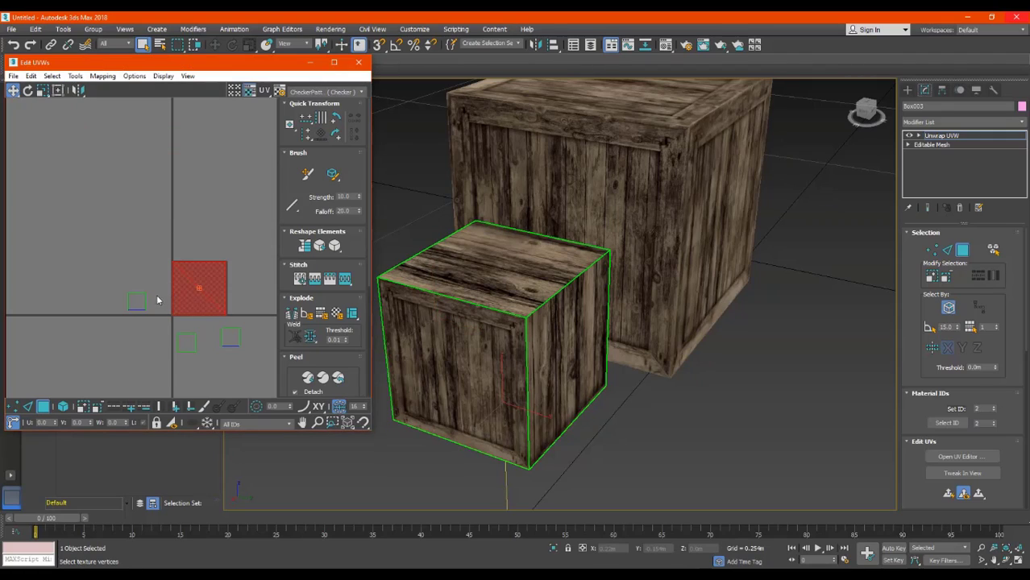
Step: Pack the remaining UV face left of the tile so the crate image fills that side of the small box
{"action": "left_click", "coordinate": [136, 302]}
{"action": "left_click", "coordinate": [75, 76]}
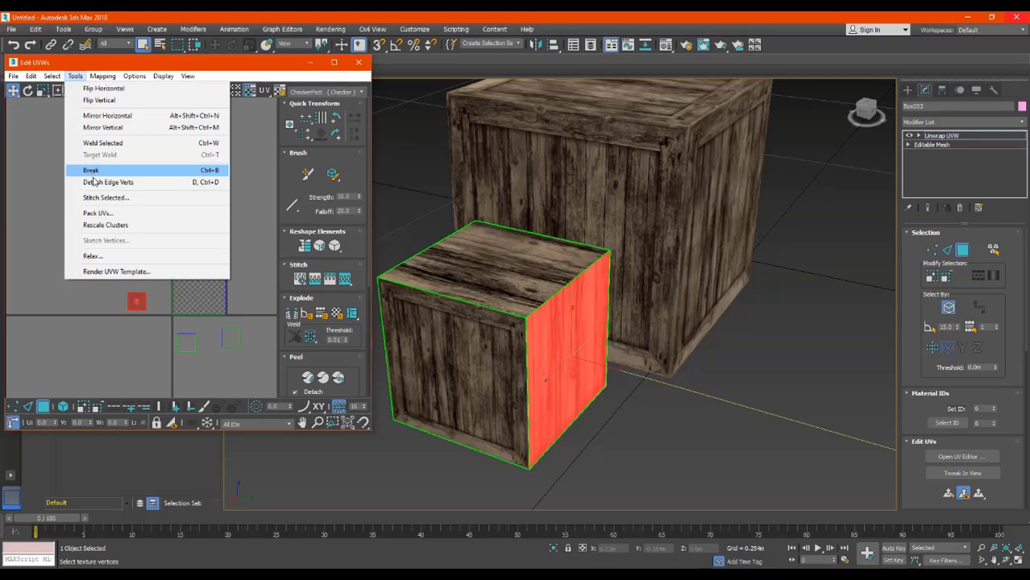
{"action": "left_click", "coordinate": [97, 213]}
{"action": "left_click", "coordinate": [228, 204]}
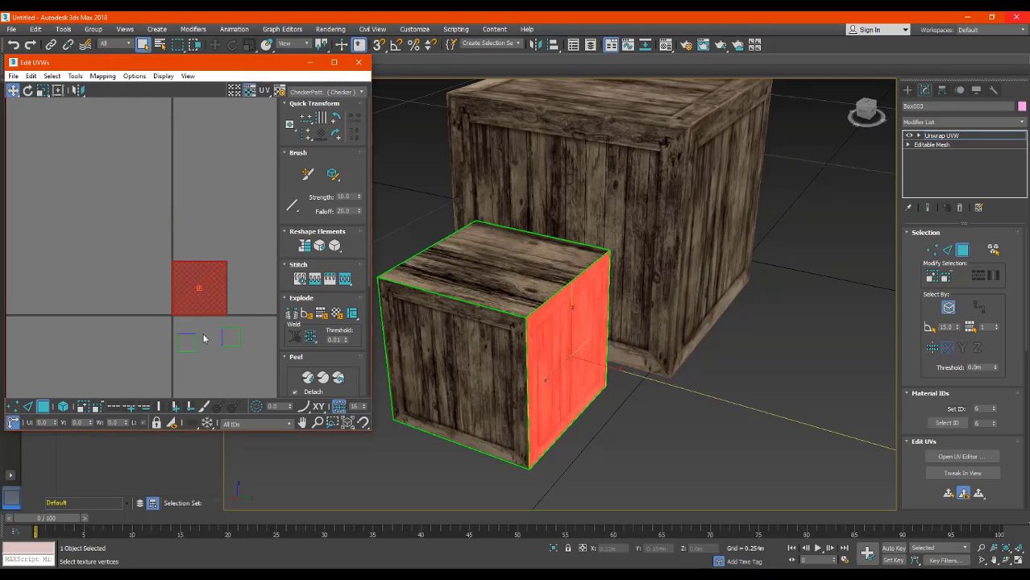
Step: Pack the UV face of the small box's top, the left one below the tile, to fill the tile
{"action": "left_click", "coordinate": [186, 343]}
{"action": "left_click", "coordinate": [75, 75]}
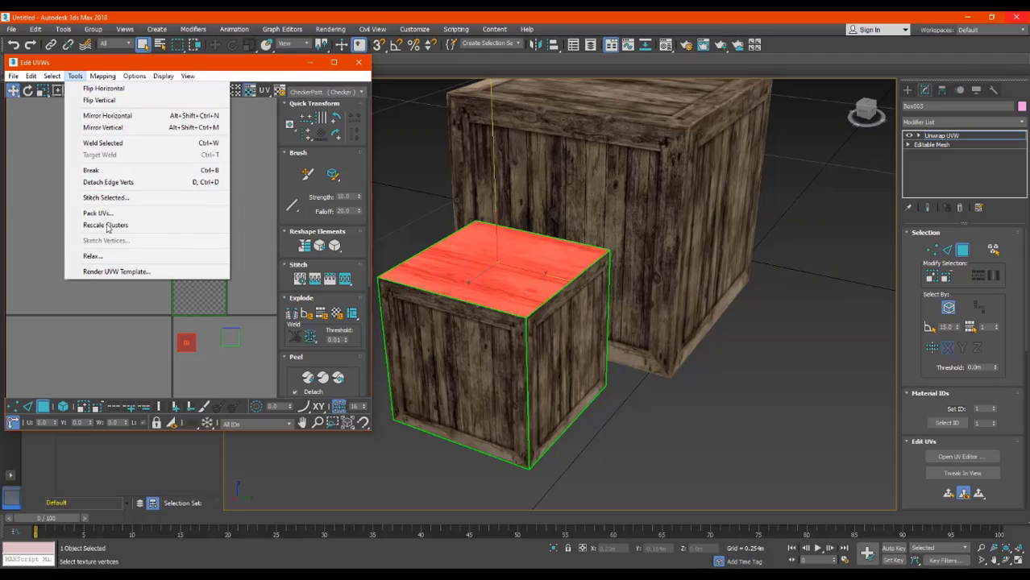
{"action": "left_click", "coordinate": [98, 213]}
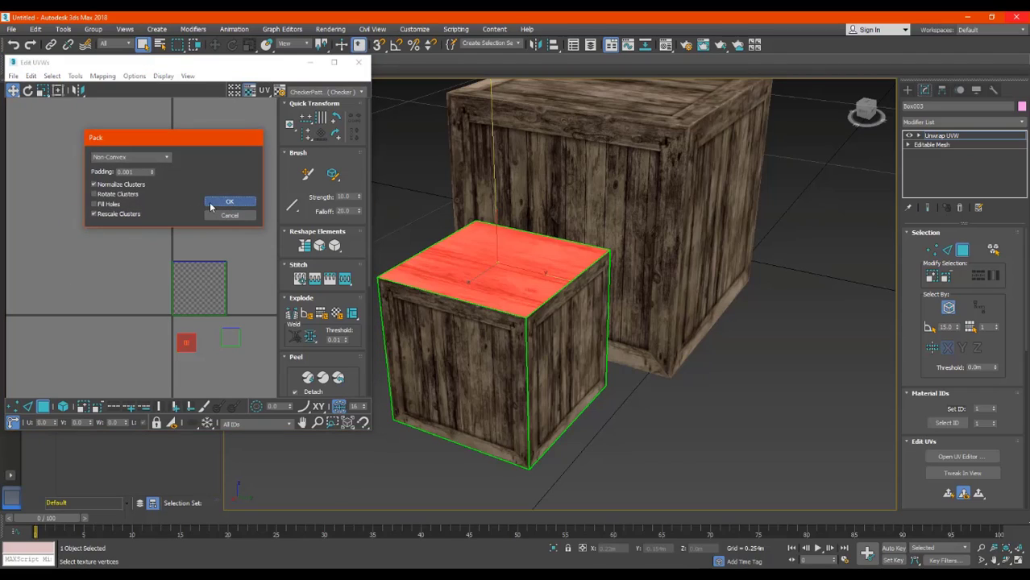
{"action": "left_click", "coordinate": [212, 204]}
Step: Pack the last small UV face, below the tile, so it also covers the full tile
{"action": "left_click", "coordinate": [230, 338]}
{"action": "left_click", "coordinate": [74, 76]}
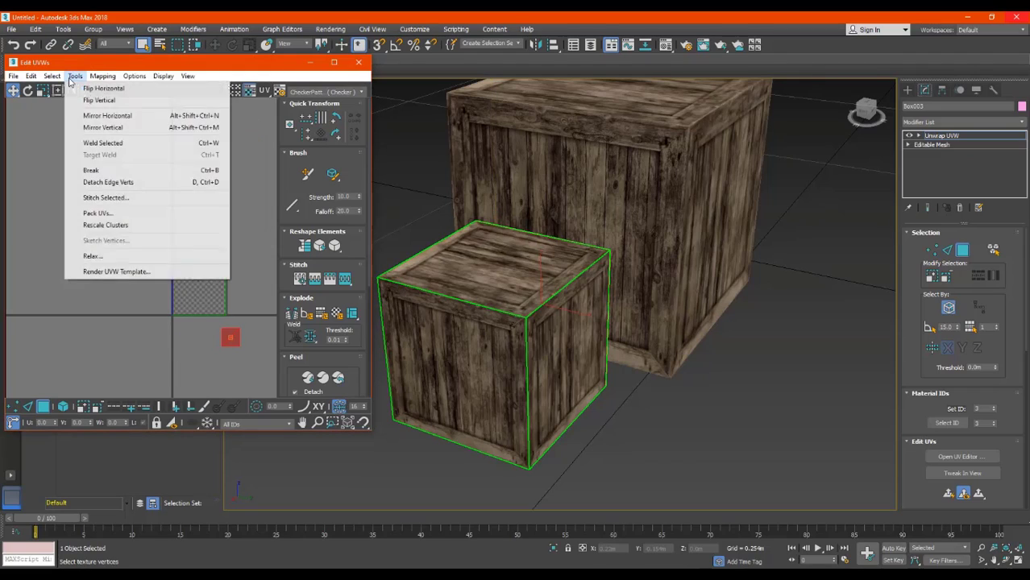
{"action": "left_click", "coordinate": [162, 213]}
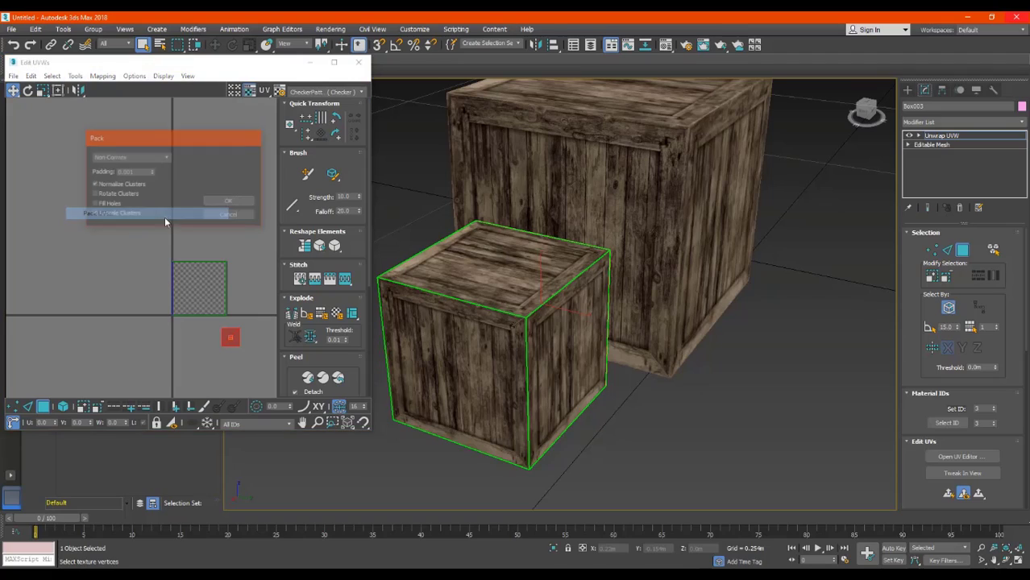
{"action": "left_click", "coordinate": [229, 202]}
Step: Close the UV editor, collapse the small box's modifier stack and deselect the box
{"action": "left_click", "coordinate": [359, 62]}
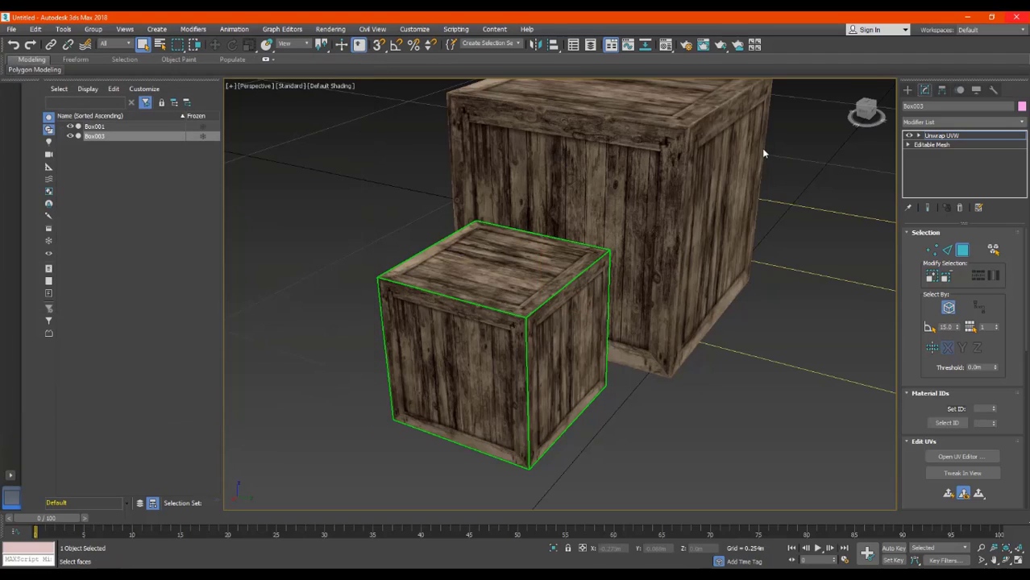
{"action": "right_click", "coordinate": [977, 162]}
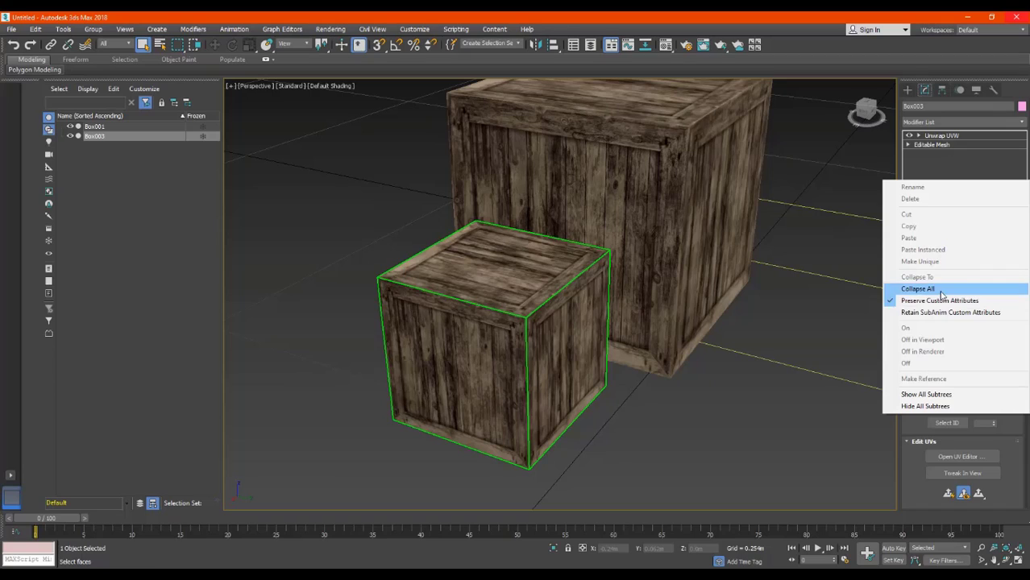
{"action": "left_click", "coordinate": [891, 295]}
{"action": "left_click", "coordinate": [830, 305]}
{"action": "left_click_drag", "start_coordinate": [864, 107], "coordinate": [851, 84]}
{"action": "scroll", "coordinate": [706, 226], "scroll_direction": "down", "scroll_amount": 10}
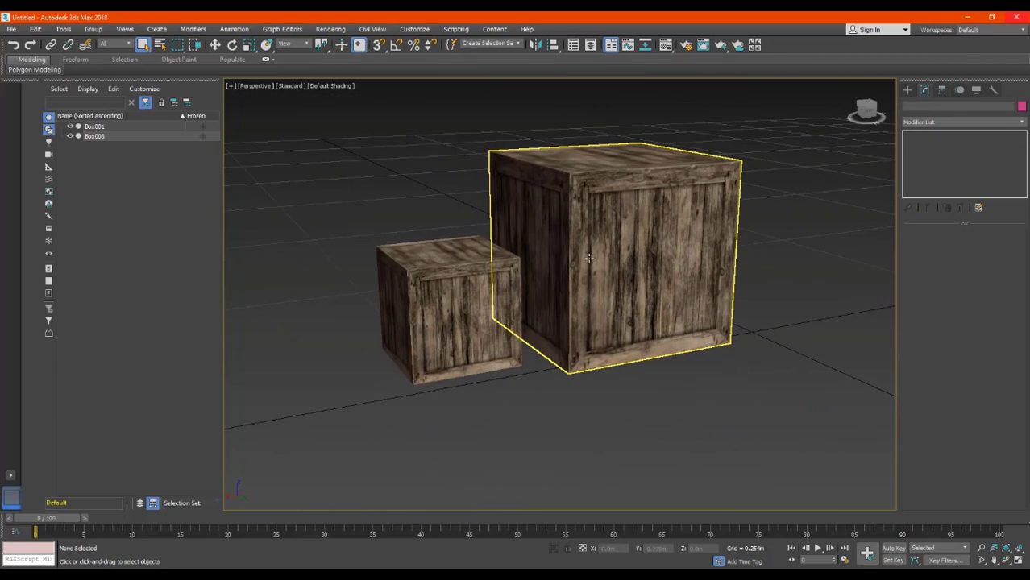
Step: Rename the small crate object Box003 as box_sm
{"action": "scroll", "coordinate": [586, 278], "scroll_direction": "down", "scroll_amount": 3}
{"action": "scroll", "coordinate": [568, 355], "scroll_direction": "up", "scroll_amount": 12}
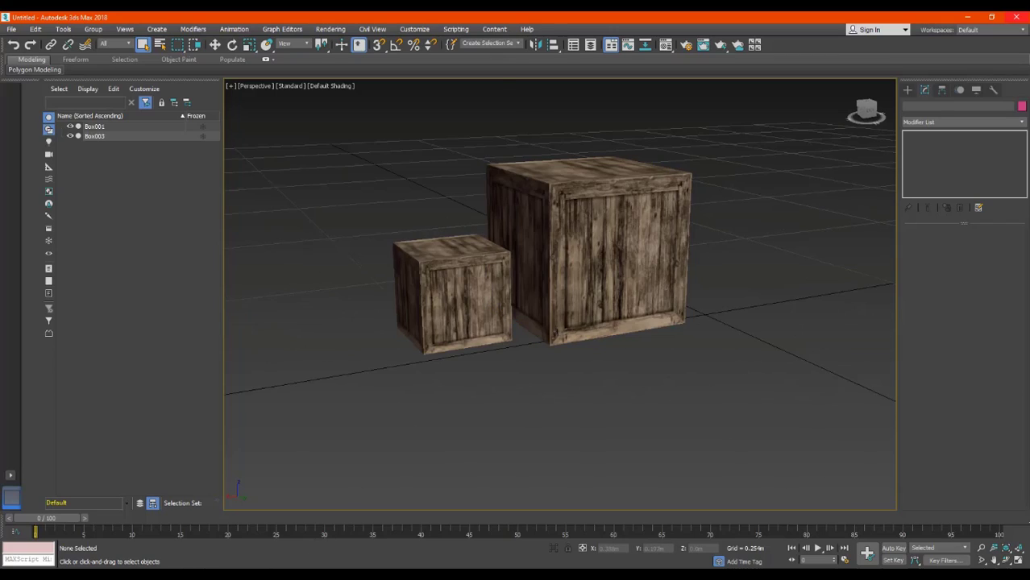
{"action": "middle_click_drag", "start_coordinate": [501, 330], "coordinate": [541, 338]}
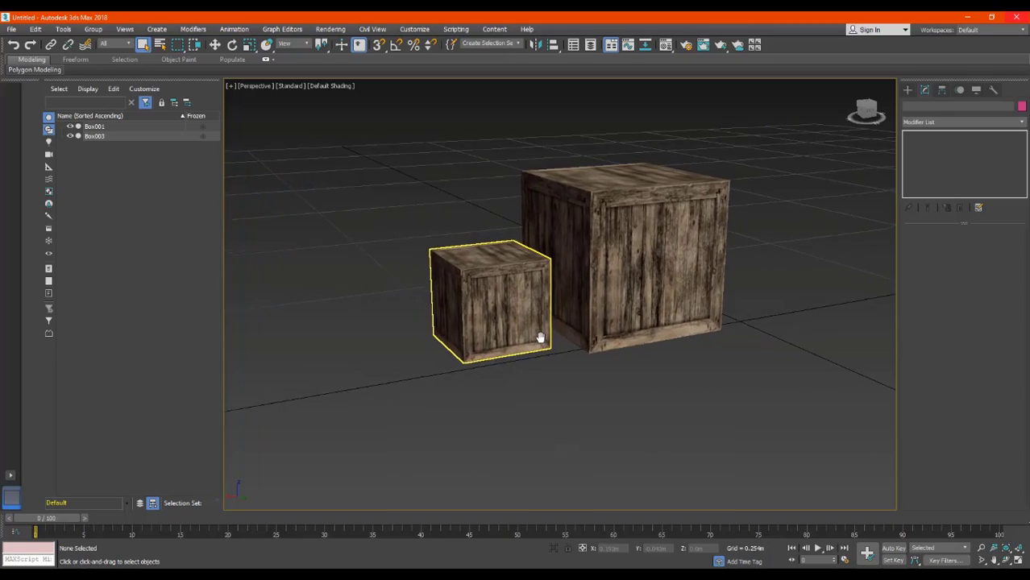
{"action": "scroll", "coordinate": [540, 338], "scroll_direction": "down", "scroll_amount": 4}
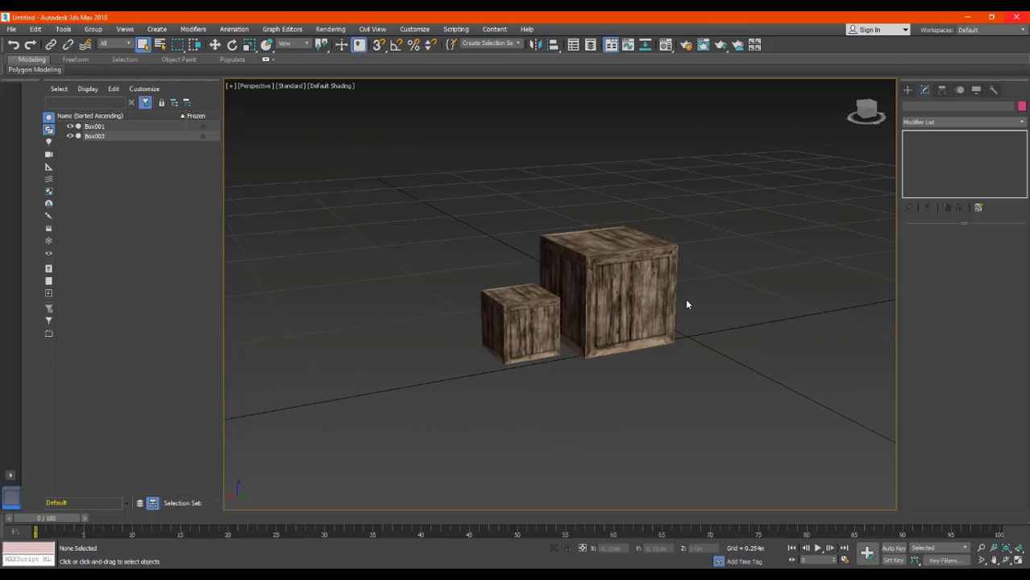
{"action": "left_click", "coordinate": [111, 136]}
{"action": "right_click", "coordinate": [114, 139]}
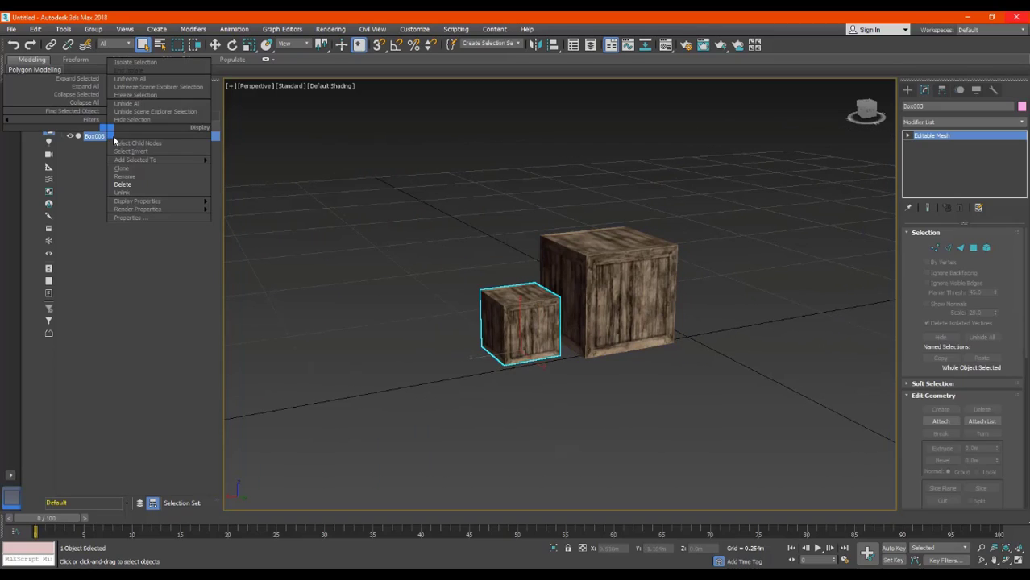
{"action": "left_click", "coordinate": [82, 185]}
{"action": "right_click", "coordinate": [111, 140]}
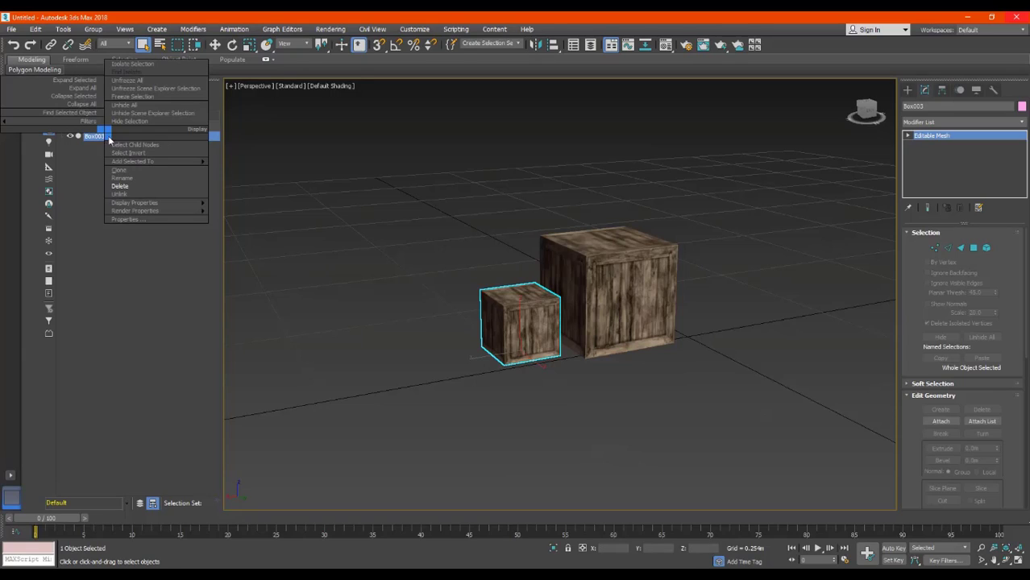
{"action": "left_click", "coordinate": [122, 178]}
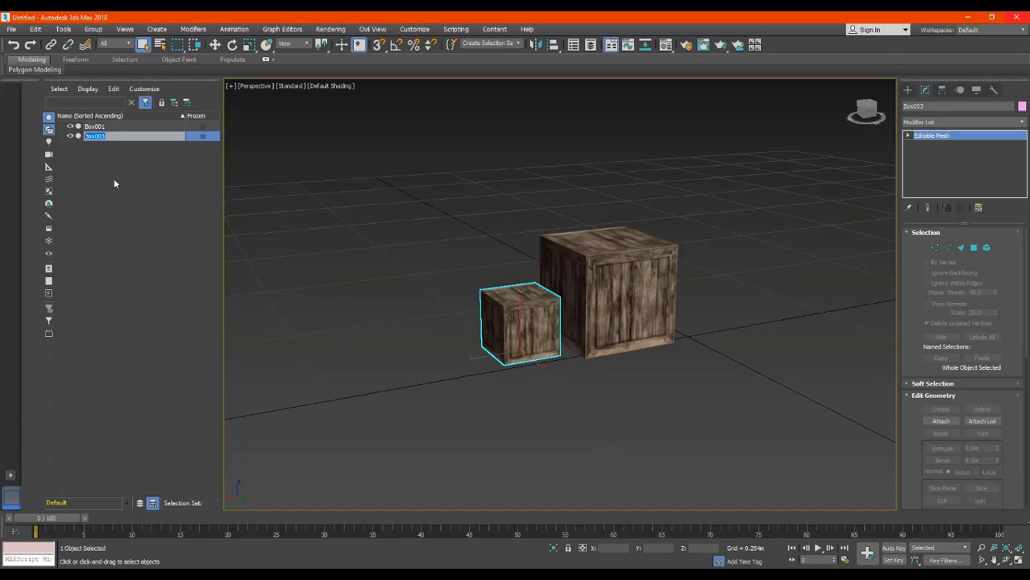
{"action": "type", "text": "box_sm"}
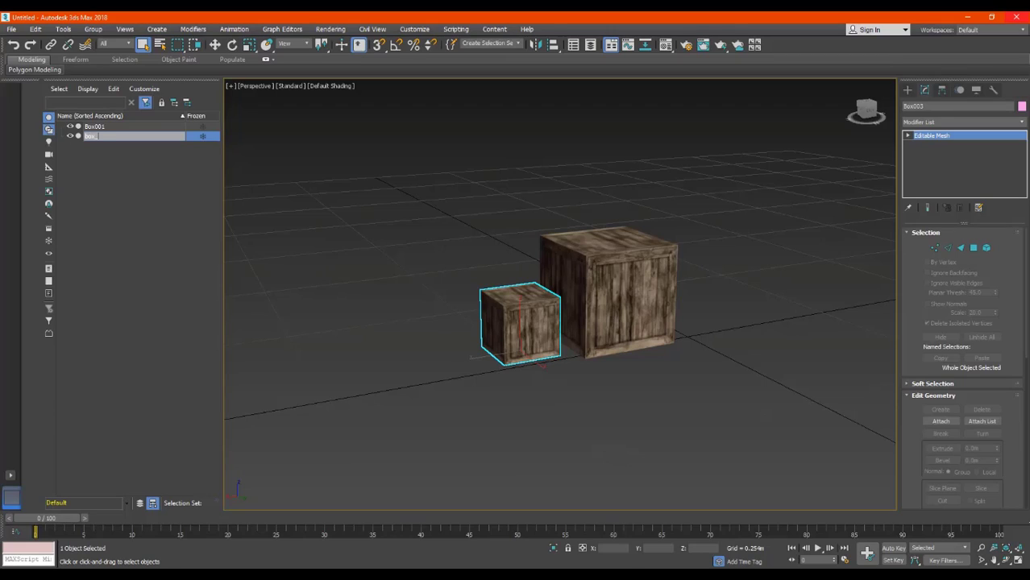
Step: Rename the large crate object Box001 as box_lg and deselect it
{"action": "right_click", "coordinate": [129, 138]}
{"action": "left_click", "coordinate": [107, 141]}
{"action": "left_click", "coordinate": [105, 137]}
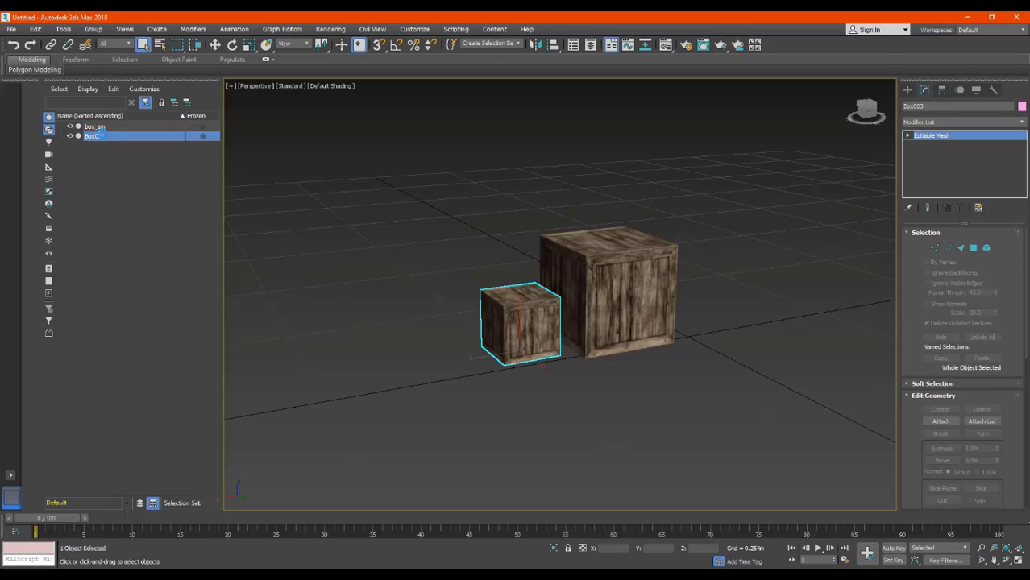
{"action": "right_click", "coordinate": [105, 135]}
{"action": "left_click", "coordinate": [132, 179]}
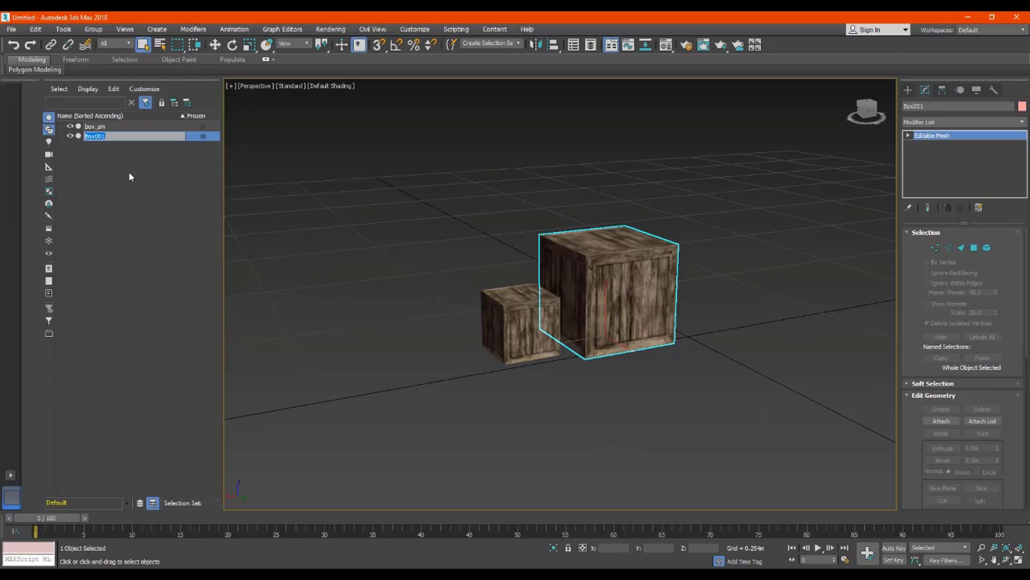
{"action": "type", "text": "box_lg"}
{"action": "key", "text": "Return"}
{"action": "left_click", "coordinate": [134, 177]}
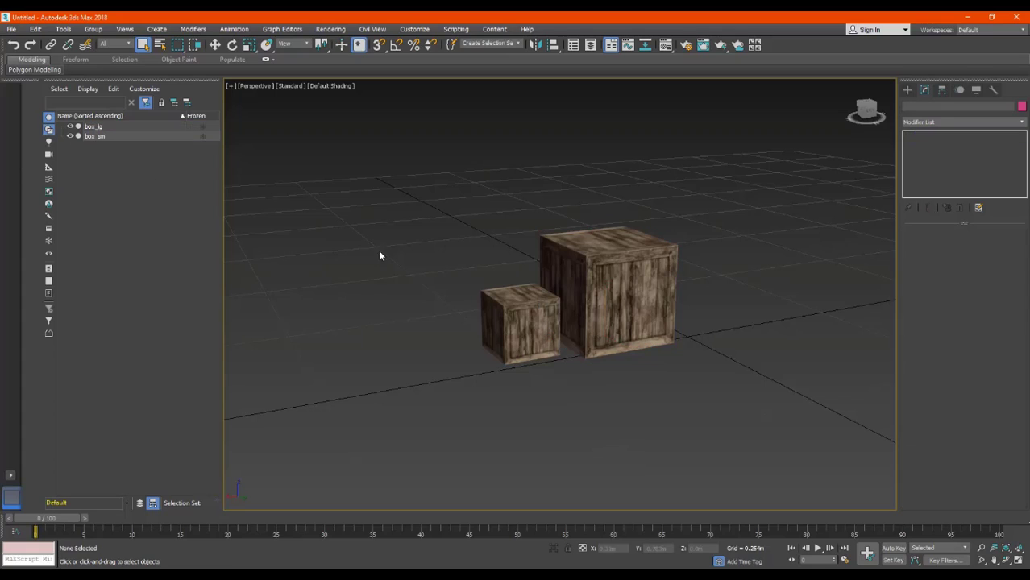
{"action": "middle_click_drag", "start_coordinate": [528, 253], "coordinate": [570, 258]}
{"action": "middle_click_drag", "start_coordinate": [652, 309], "coordinate": [628, 291]}
{"action": "left_click", "coordinate": [631, 303]}
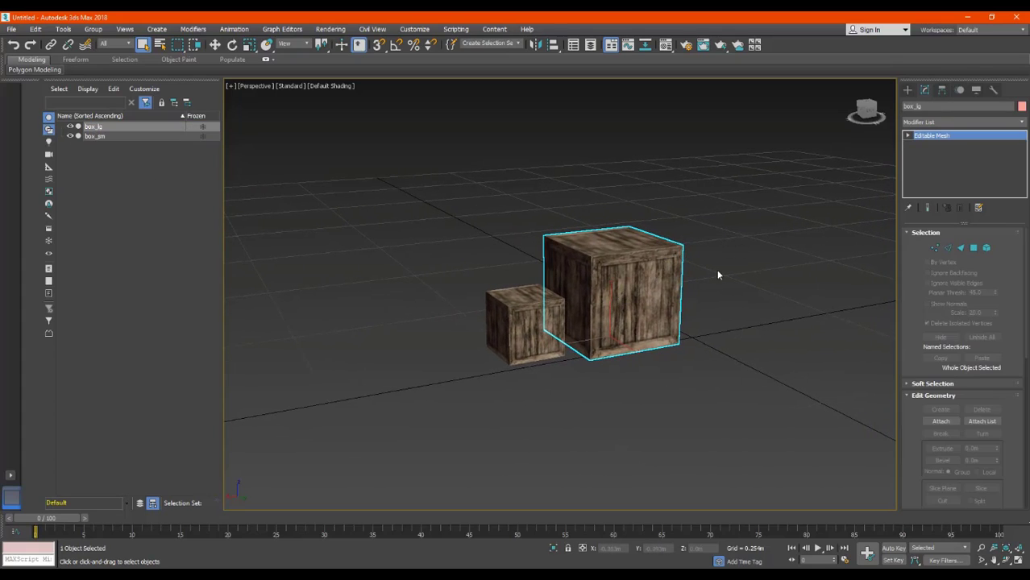
{"action": "left_click", "coordinate": [679, 393]}
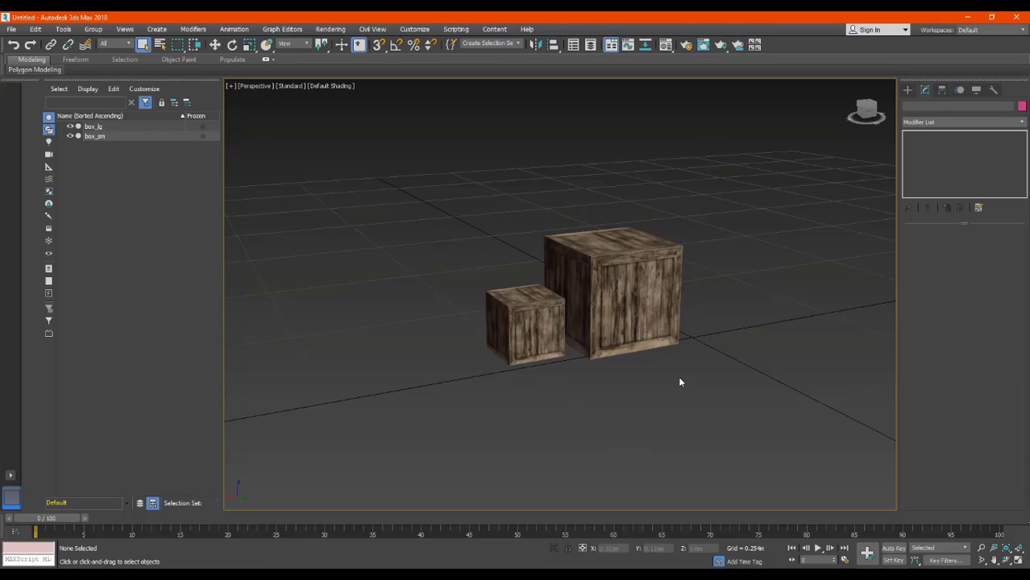
Step: Add an Unwrap UVW modifier to the large crate and open its UV editor
{"action": "left_click", "coordinate": [605, 314]}
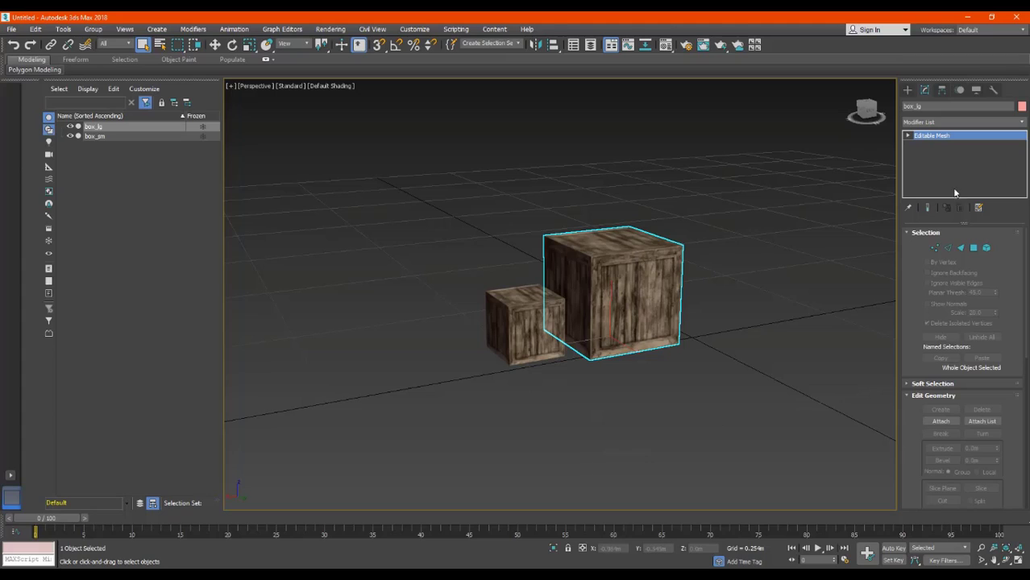
{"action": "left_click", "coordinate": [1024, 122]}
{"action": "scroll", "coordinate": [950, 346], "scroll_direction": "down", "scroll_amount": 3}
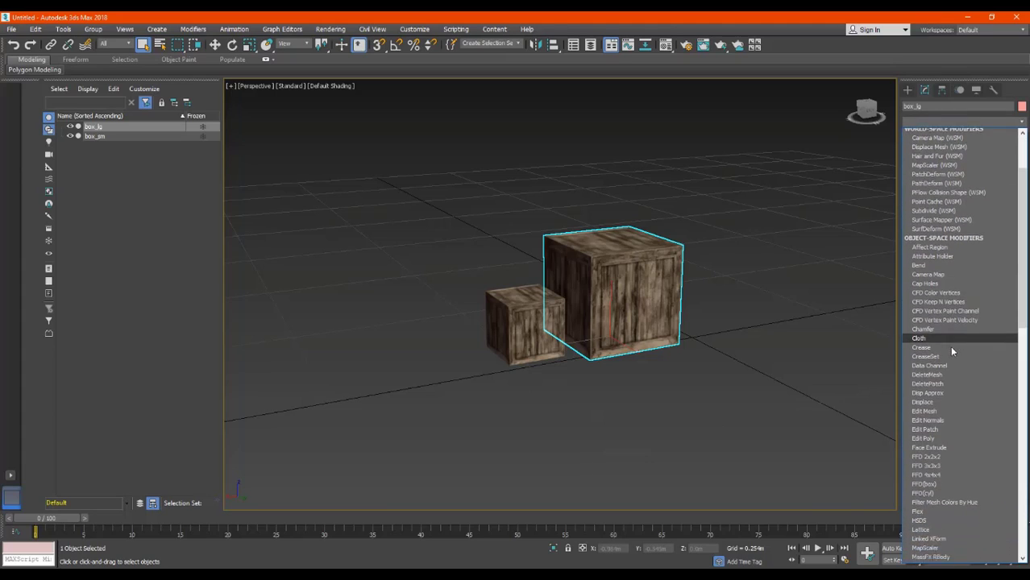
{"action": "scroll", "coordinate": [948, 351], "scroll_direction": "down", "scroll_amount": 1}
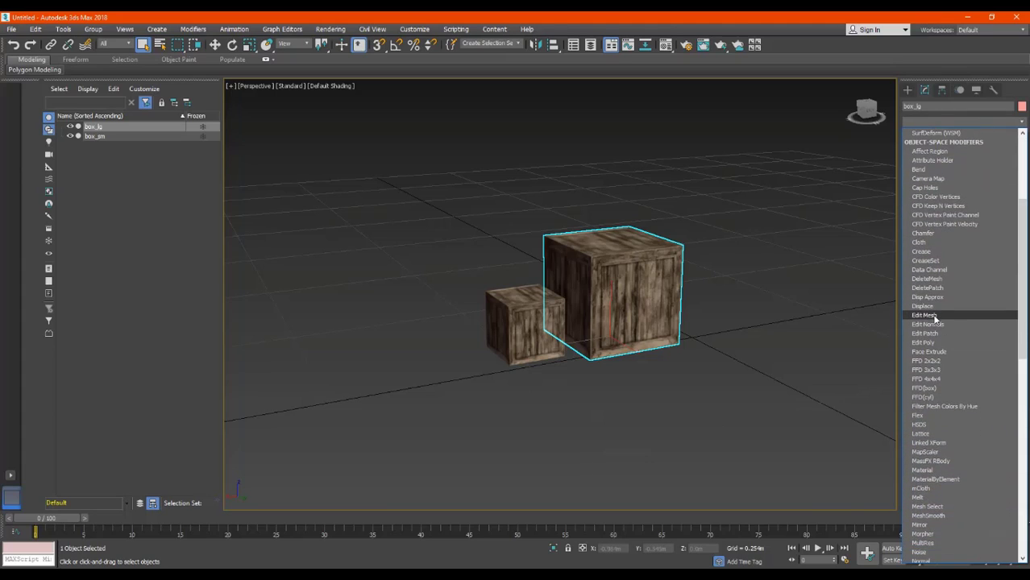
{"action": "scroll", "coordinate": [956, 467], "scroll_direction": "down", "scroll_amount": 18}
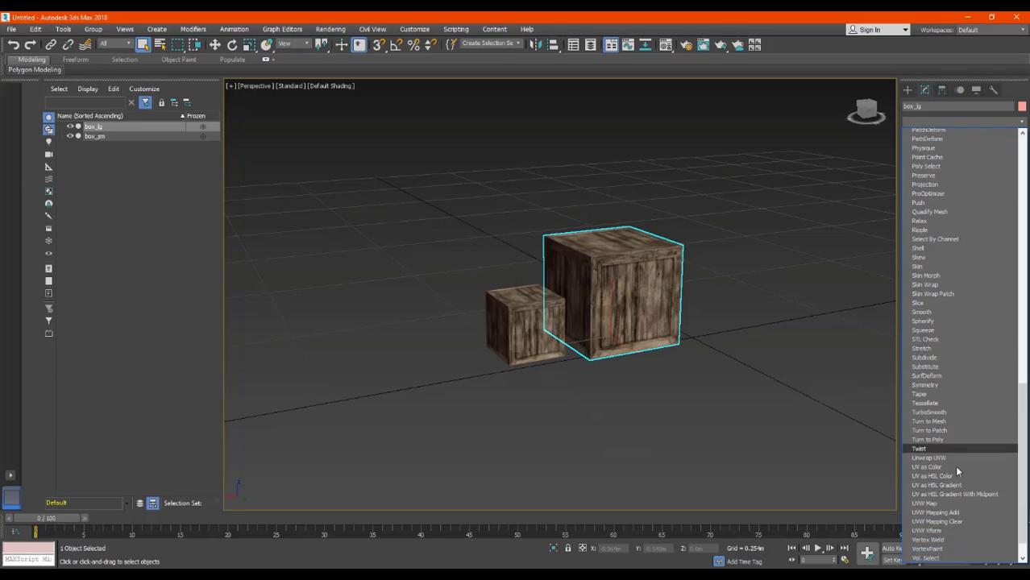
{"action": "left_click", "coordinate": [937, 425]}
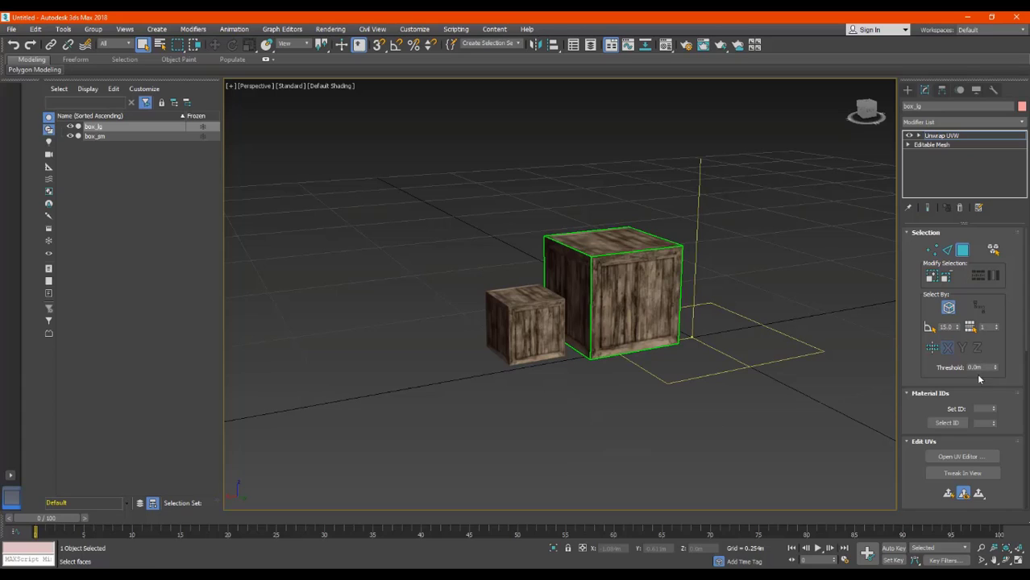
{"action": "left_click", "coordinate": [962, 456]}
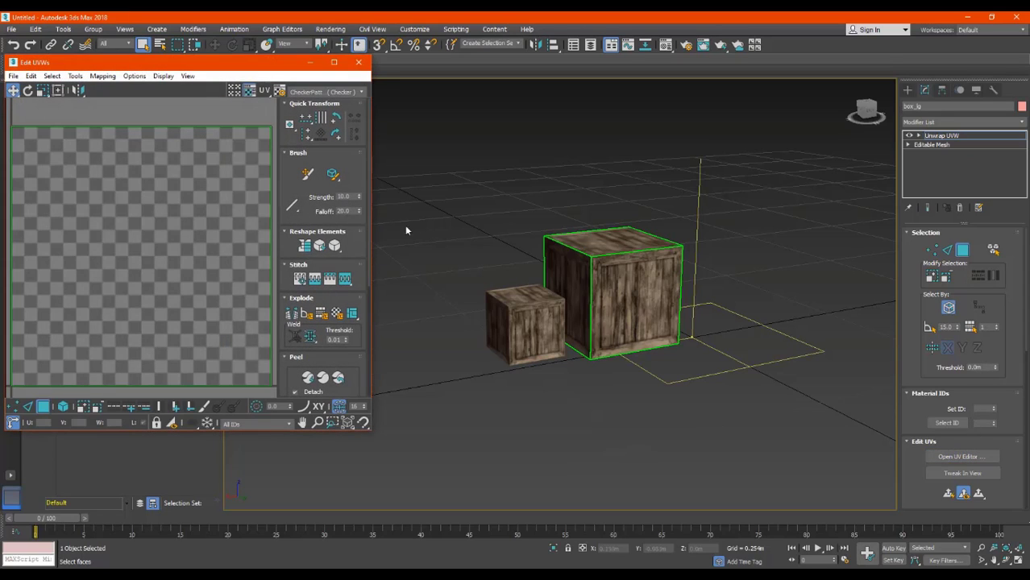
Step: Open the Render UVW Template settings and turn off the overlap, visible edges and seam edges options
{"action": "left_click", "coordinate": [72, 77]}
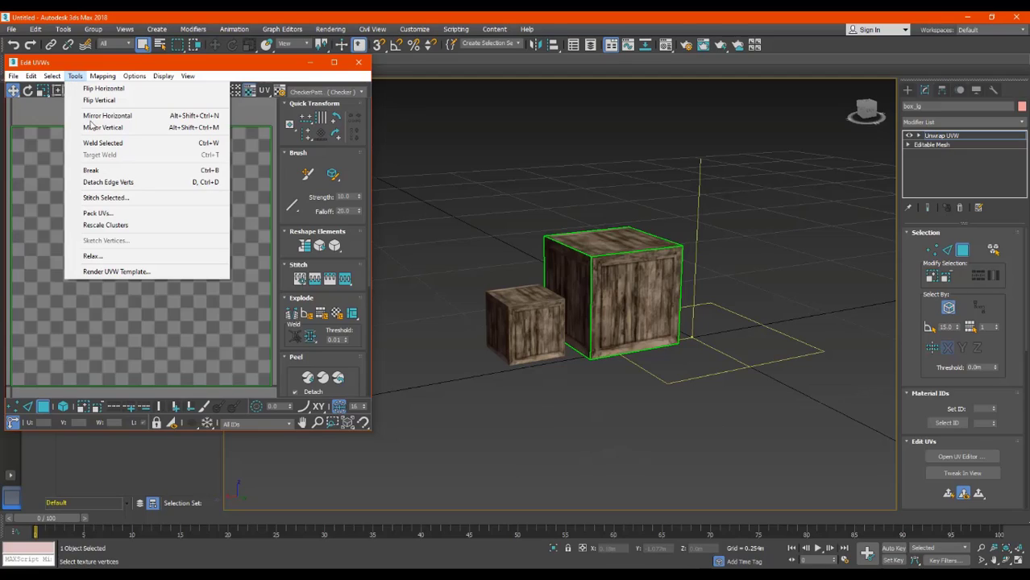
{"action": "left_click", "coordinate": [107, 273]}
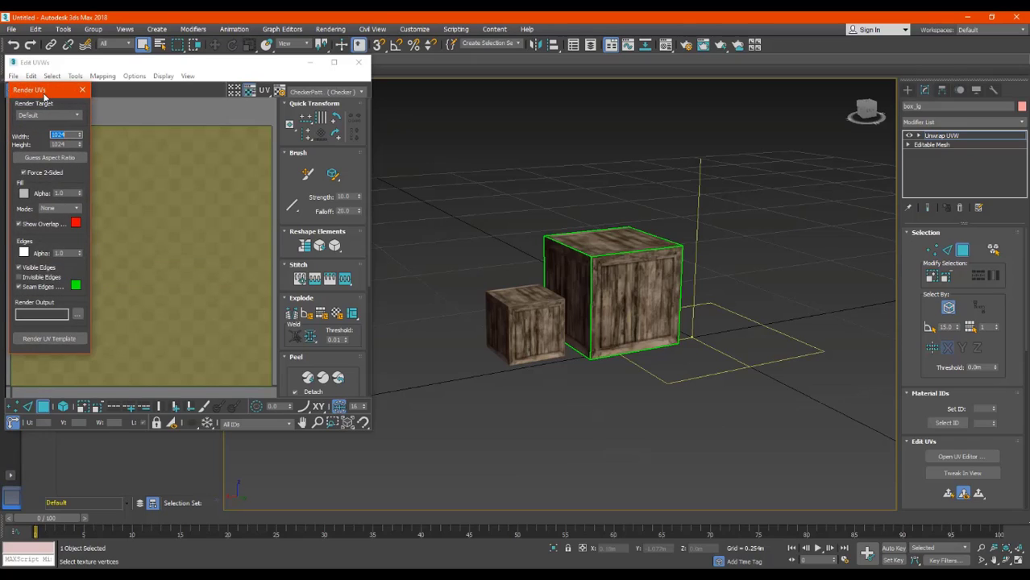
{"action": "left_click_drag", "start_coordinate": [44, 97], "coordinate": [506, 151]}
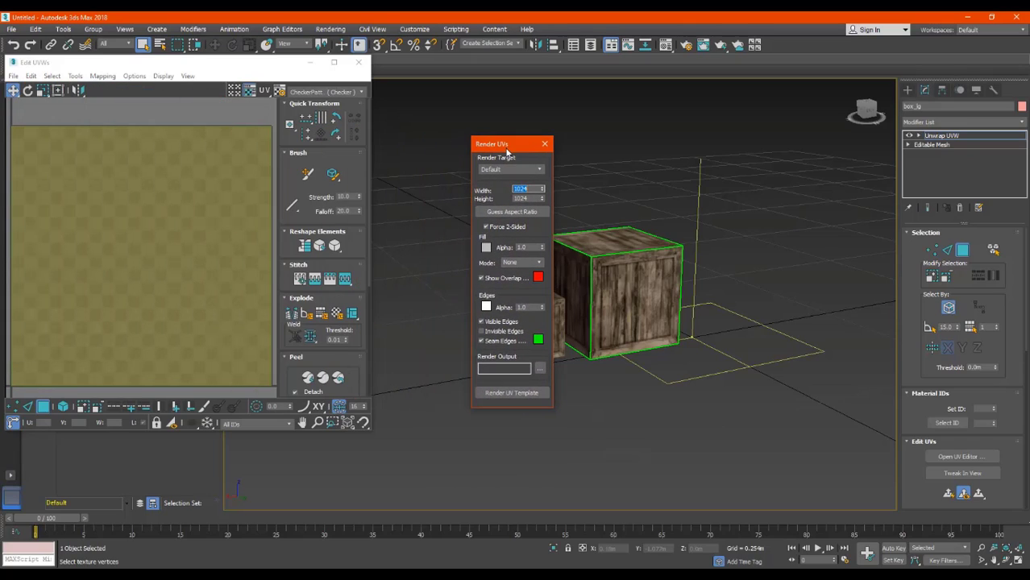
{"action": "left_click", "coordinate": [481, 278]}
{"action": "left_click", "coordinate": [481, 322]}
{"action": "left_click", "coordinate": [481, 341]}
{"action": "left_click_drag", "start_coordinate": [497, 150], "coordinate": [395, 154]}
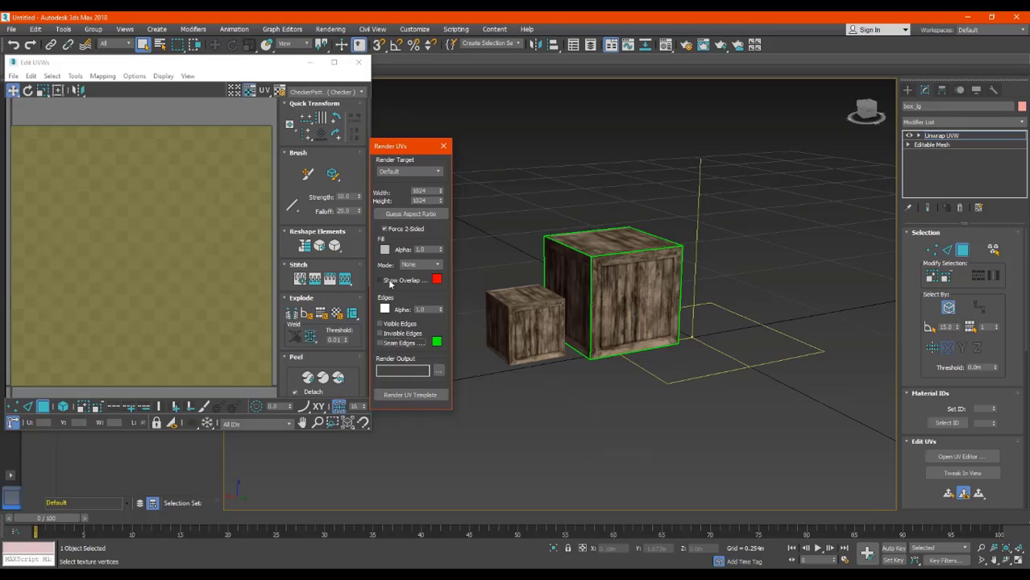
Step: Set the fill mode to Solid, render the UV template at 1024 by 1024, and close the rendered map
{"action": "left_click", "coordinate": [440, 266]}
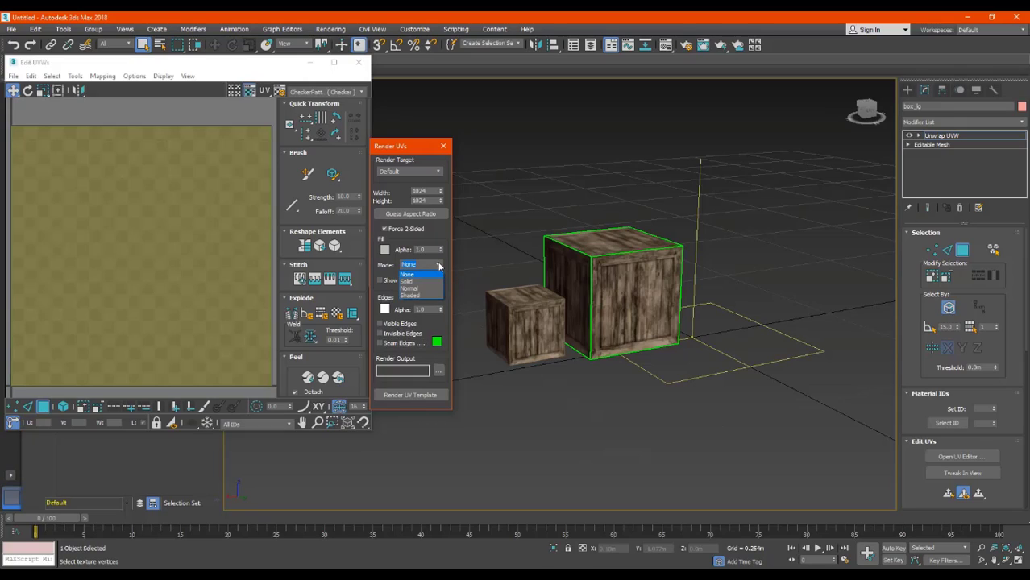
{"action": "left_click", "coordinate": [424, 282]}
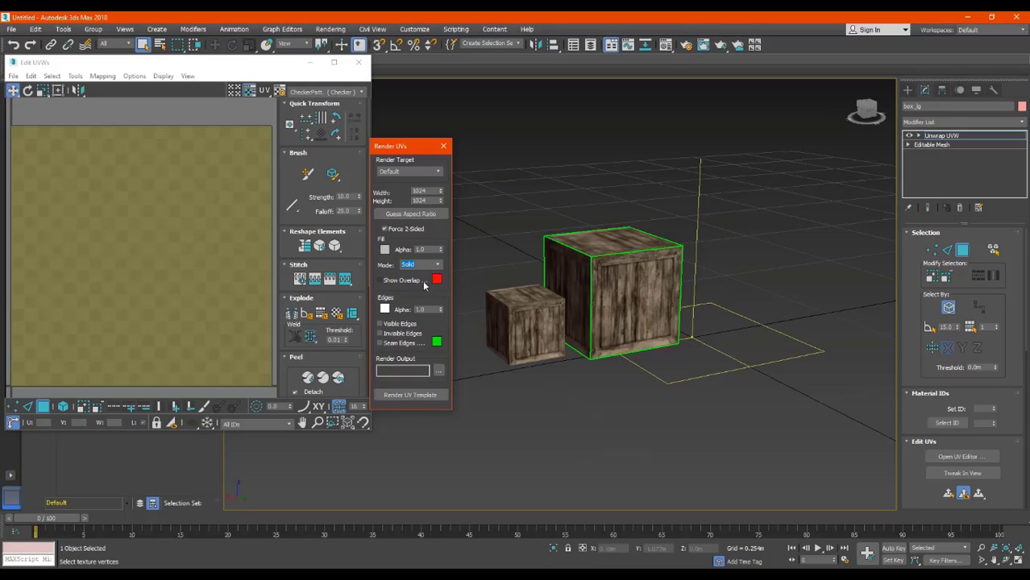
{"action": "left_click", "coordinate": [392, 324]}
{"action": "left_click", "coordinate": [387, 345]}
{"action": "left_click", "coordinate": [411, 395]}
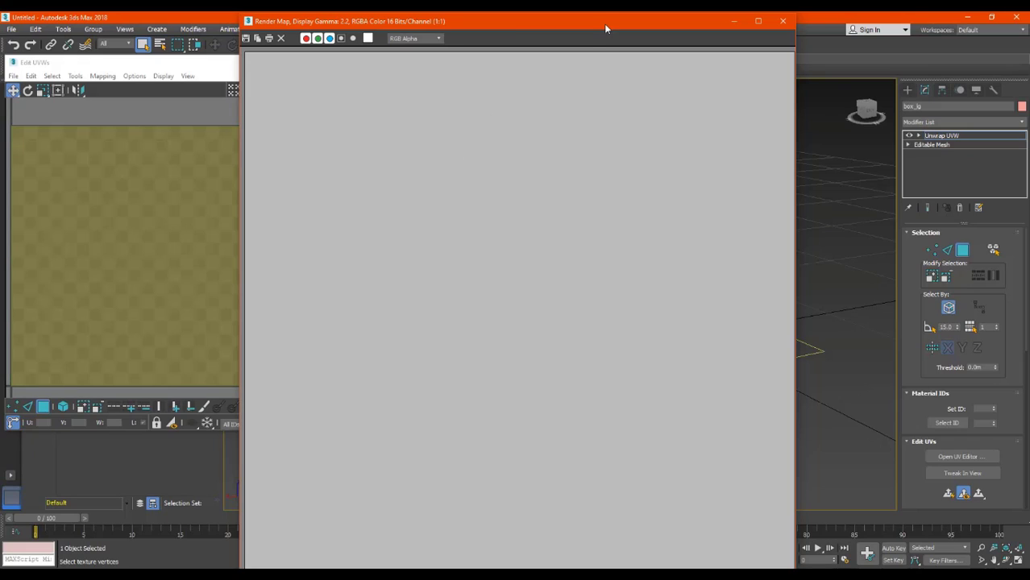
{"action": "left_click_drag", "start_coordinate": [606, 28], "coordinate": [654, 16]}
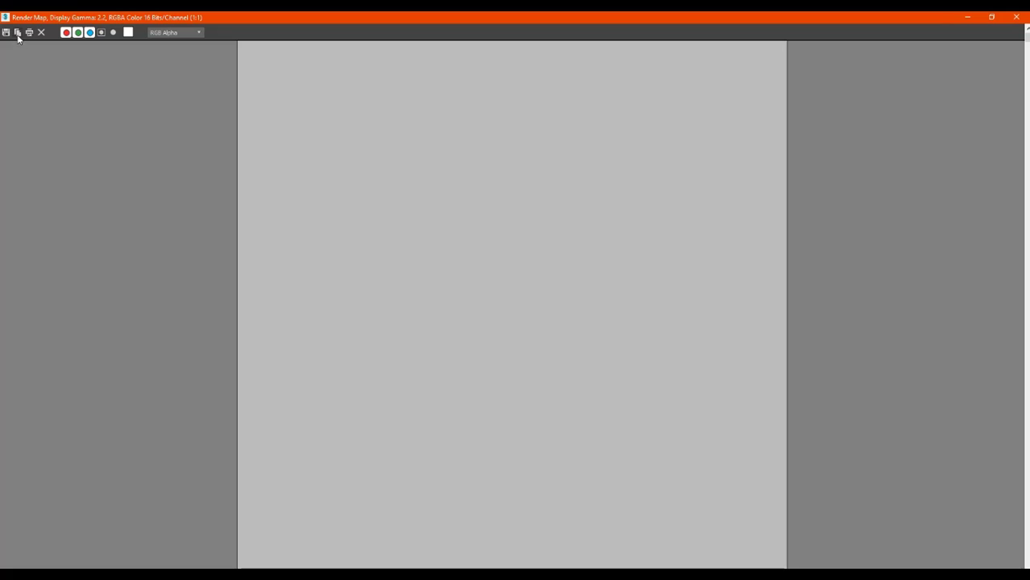
{"action": "left_click", "coordinate": [1015, 18]}
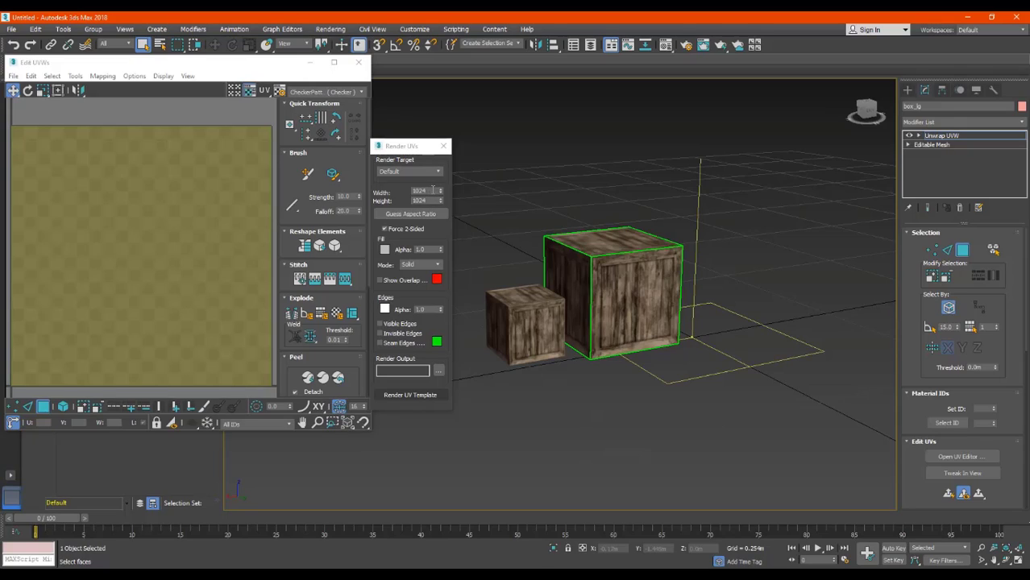
Step: Examine the wood texture detail on the large crate at close and far range in relation to the template's width setting
{"action": "double_click", "coordinate": [429, 191]}
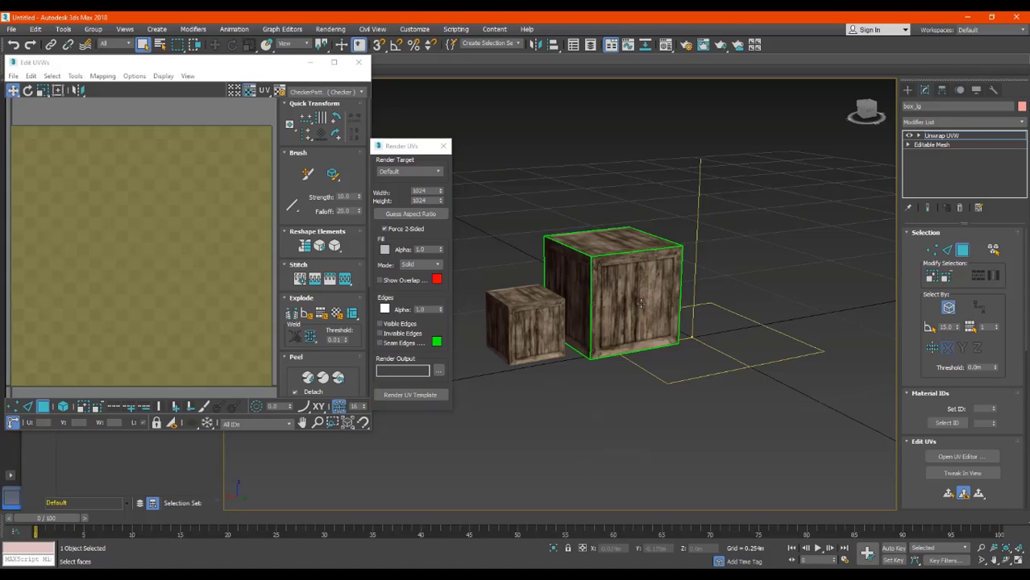
{"action": "scroll", "coordinate": [598, 294], "scroll_direction": "up", "scroll_amount": 10}
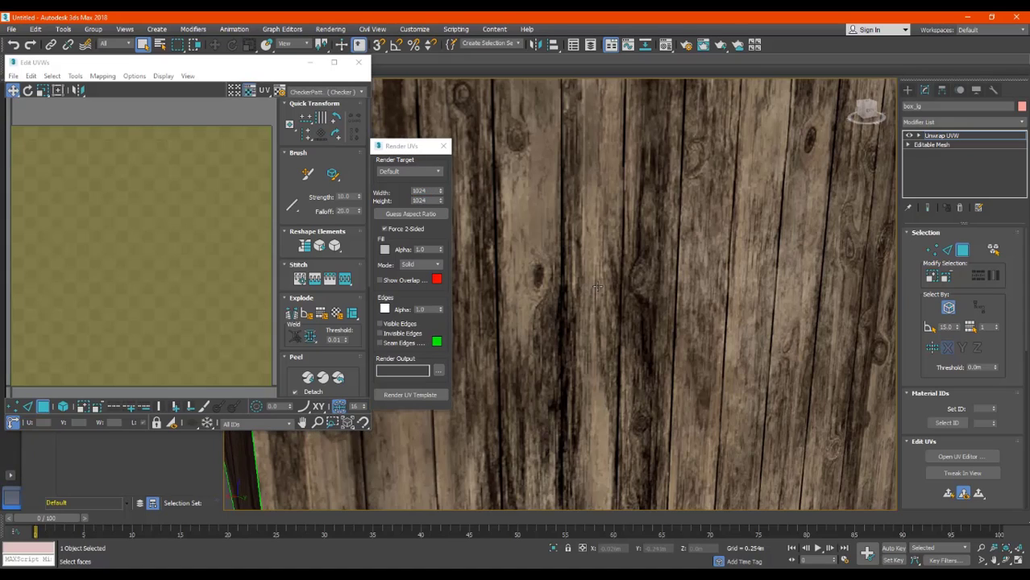
{"action": "scroll", "coordinate": [598, 291], "scroll_direction": "down", "scroll_amount": 10}
{"action": "scroll", "coordinate": [597, 286], "scroll_direction": "up", "scroll_amount": 5}
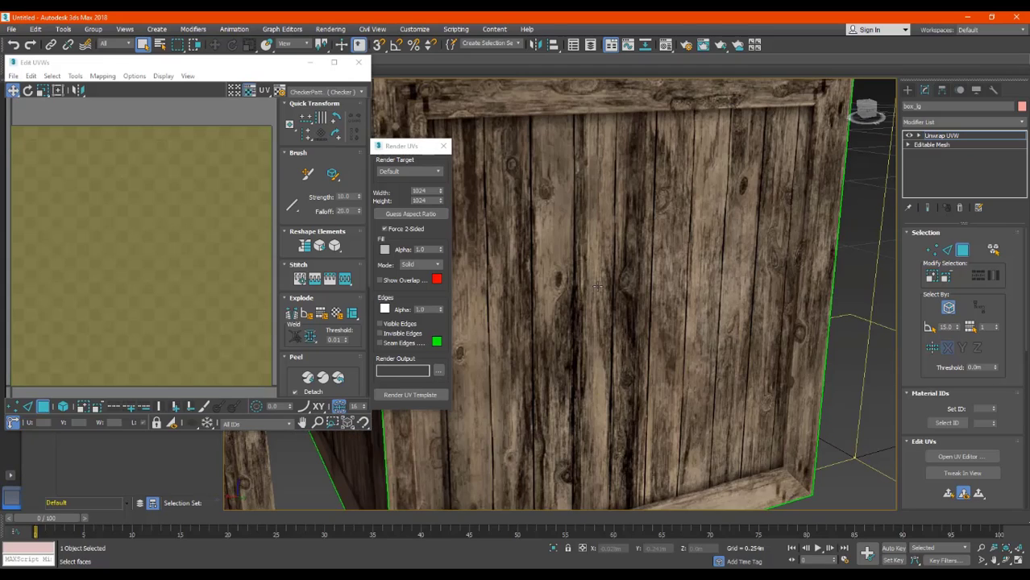
{"action": "scroll", "coordinate": [598, 286], "scroll_direction": "up", "scroll_amount": 5}
{"action": "scroll", "coordinate": [597, 287], "scroll_direction": "down", "scroll_amount": 10}
{"action": "scroll", "coordinate": [599, 285], "scroll_direction": "up", "scroll_amount": 2}
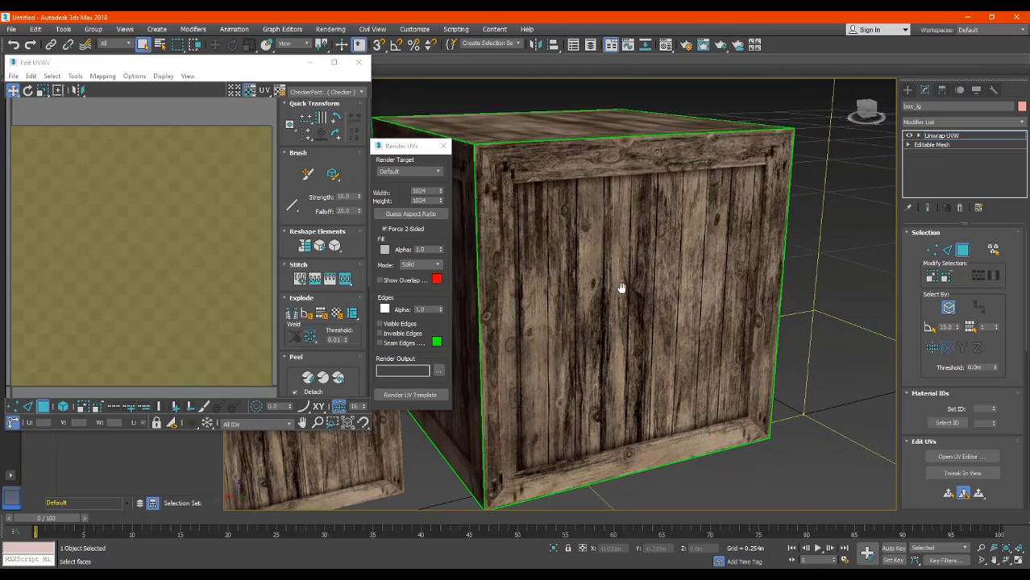
{"action": "left_click_drag", "start_coordinate": [428, 192], "coordinate": [402, 189]}
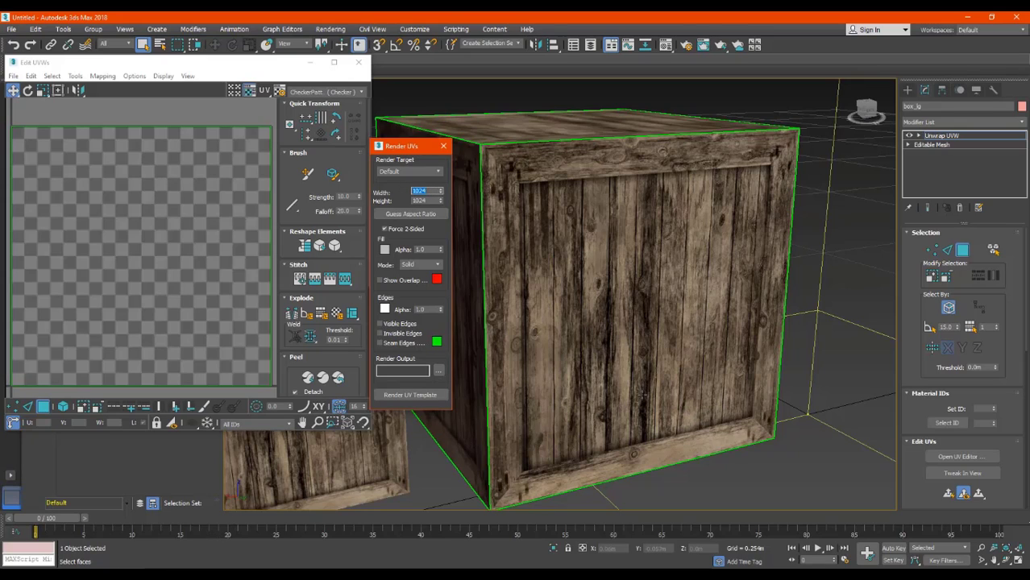
{"action": "scroll", "coordinate": [614, 396], "scroll_direction": "up", "scroll_amount": 8}
{"action": "scroll", "coordinate": [614, 396], "scroll_direction": "down", "scroll_amount": 8}
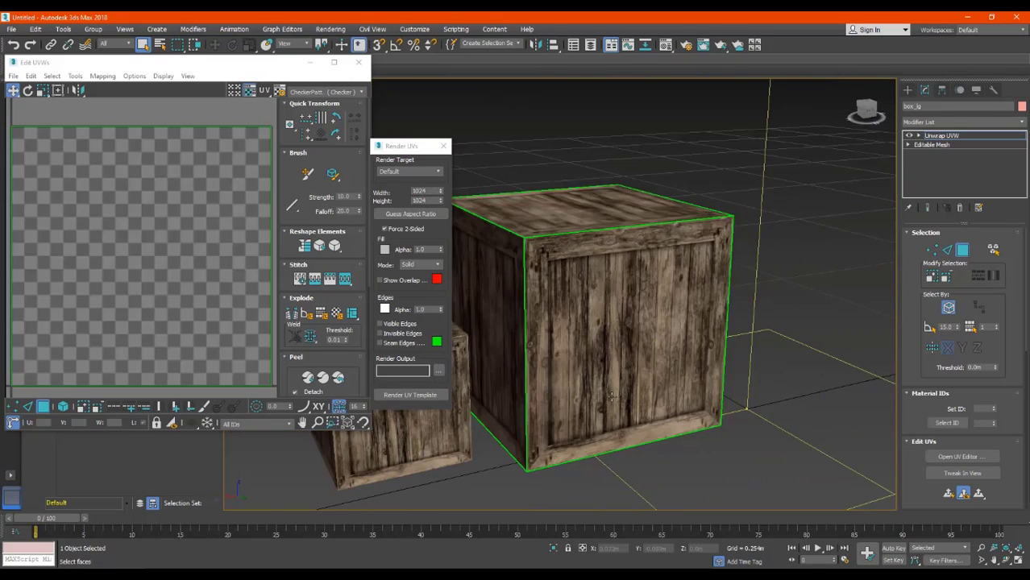
{"action": "left_click", "coordinate": [427, 191]}
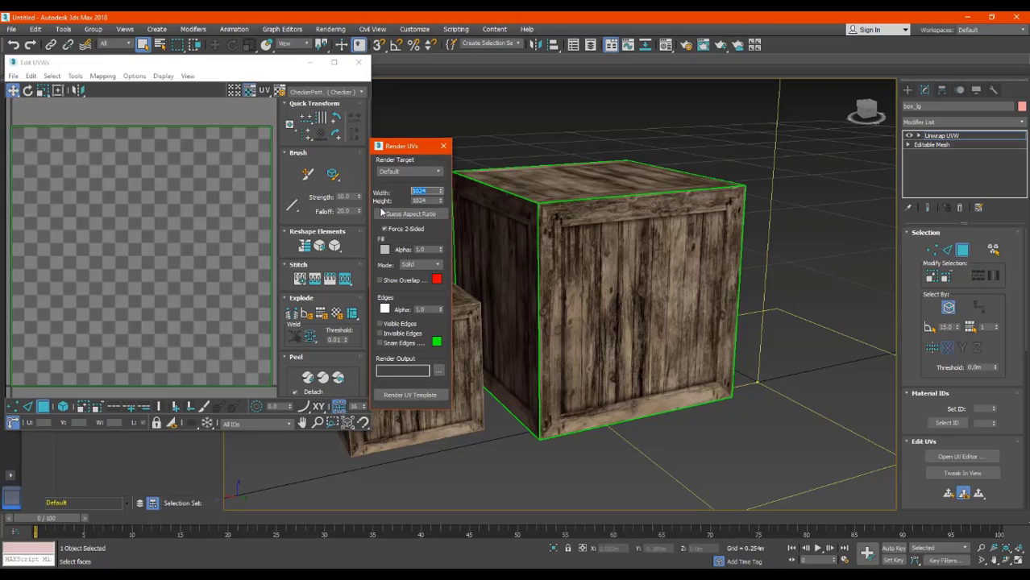
Step: Switch to the web browser, search for "4l pixel size" and look over the results
{"action": "left_click", "coordinate": [323, 576]}
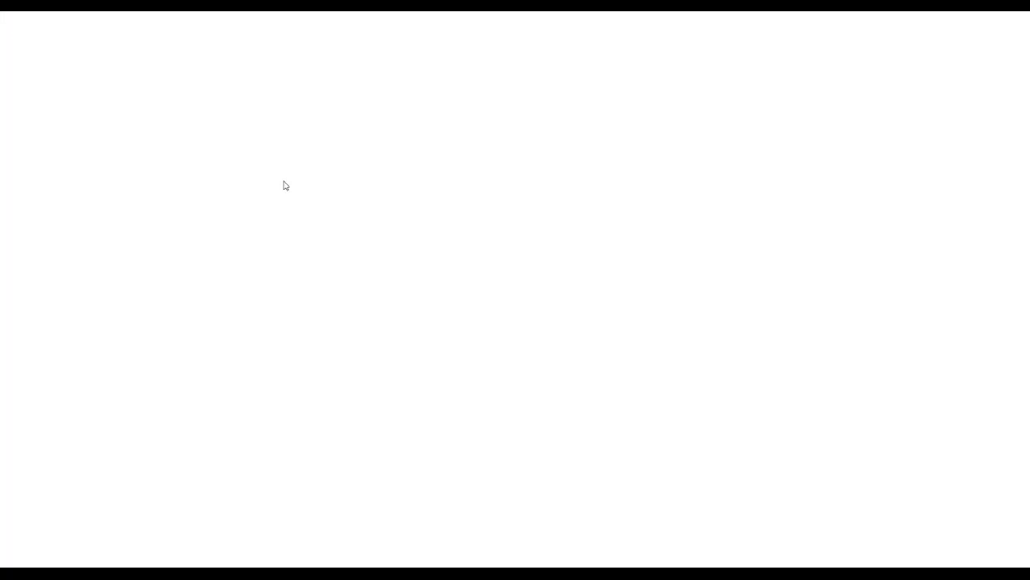
{"action": "type", "text": "4"}
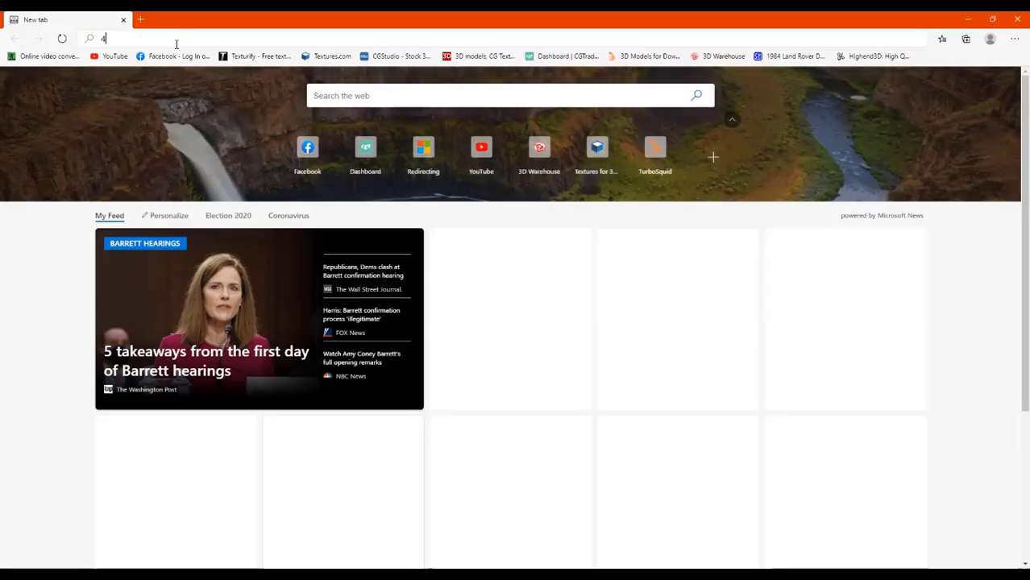
{"action": "type", "text": "l pixel "}
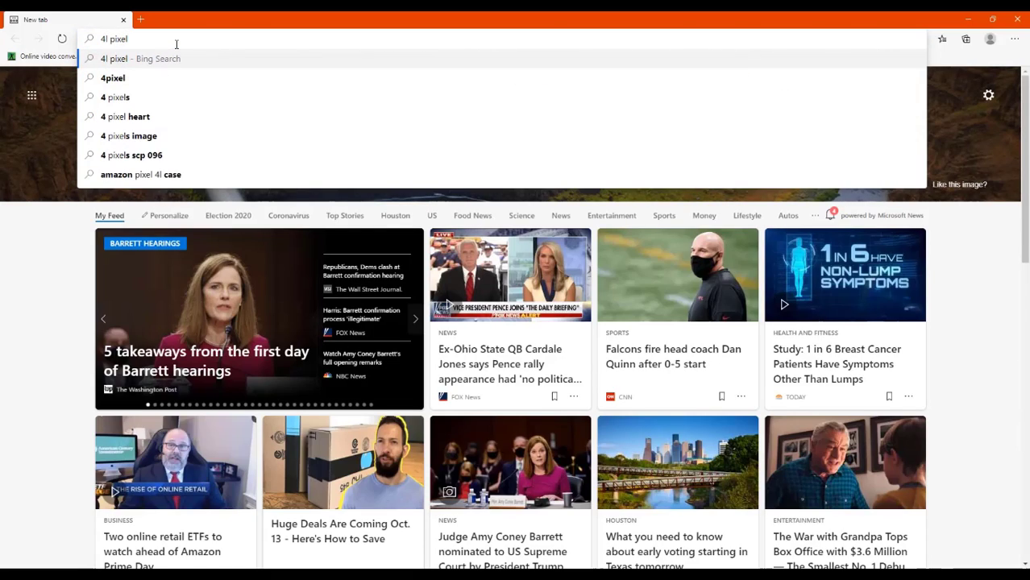
{"action": "type", "text": "si"}
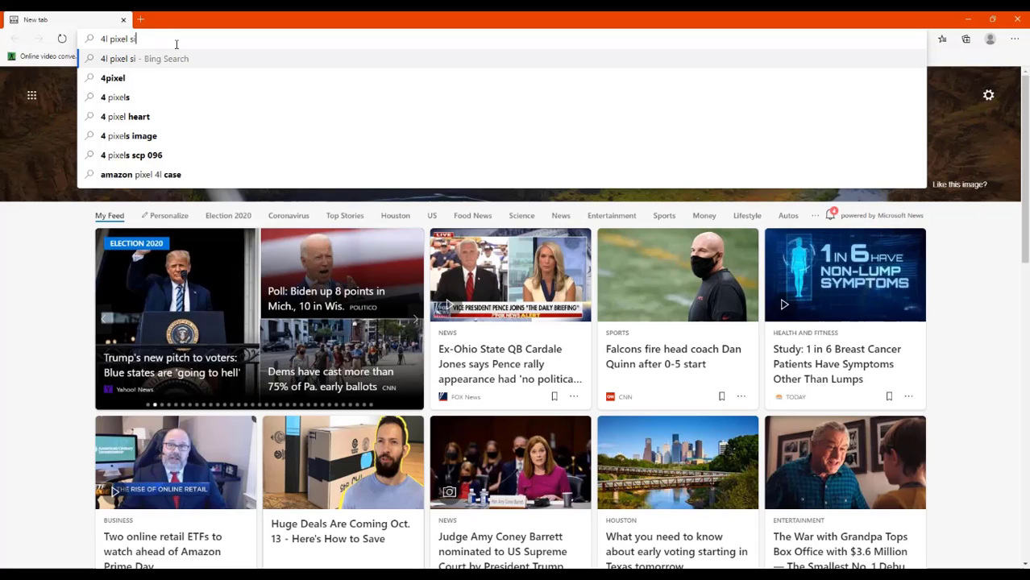
{"action": "type", "text": "ze"}
{"action": "key", "text": "Return"}
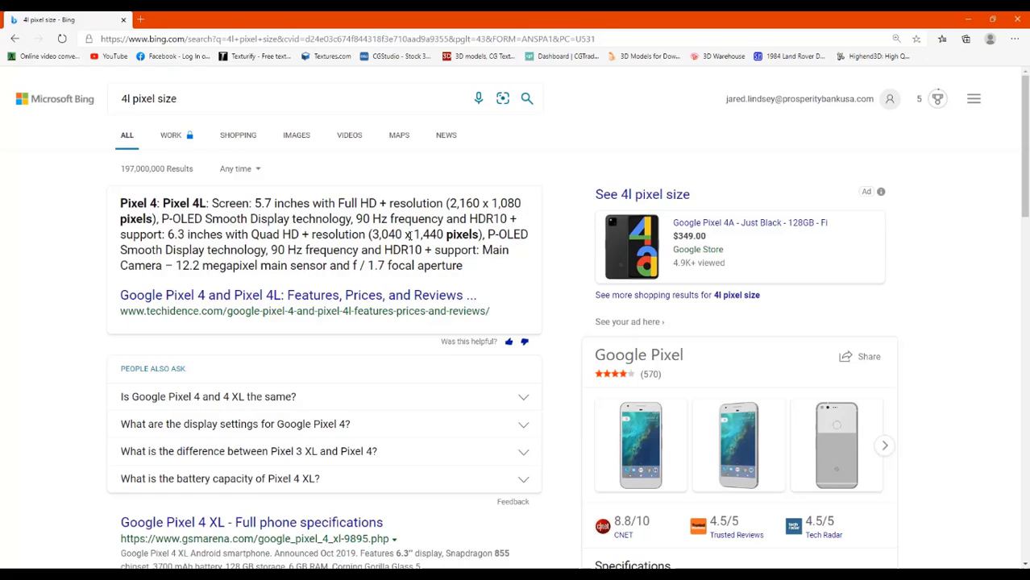
{"action": "scroll", "coordinate": [214, 301], "scroll_direction": "down", "scroll_amount": 2}
{"action": "scroll", "coordinate": [216, 374], "scroll_direction": "up", "scroll_amount": 2}
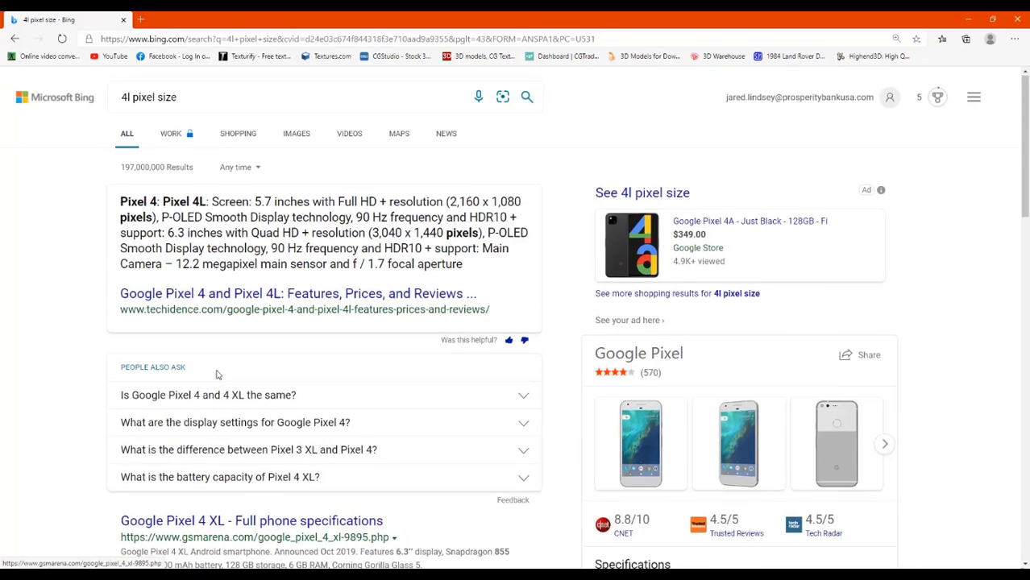
{"action": "scroll", "coordinate": [216, 374], "scroll_direction": "down", "scroll_amount": 1}
{"action": "scroll", "coordinate": [216, 374], "scroll_direction": "up", "scroll_amount": 1}
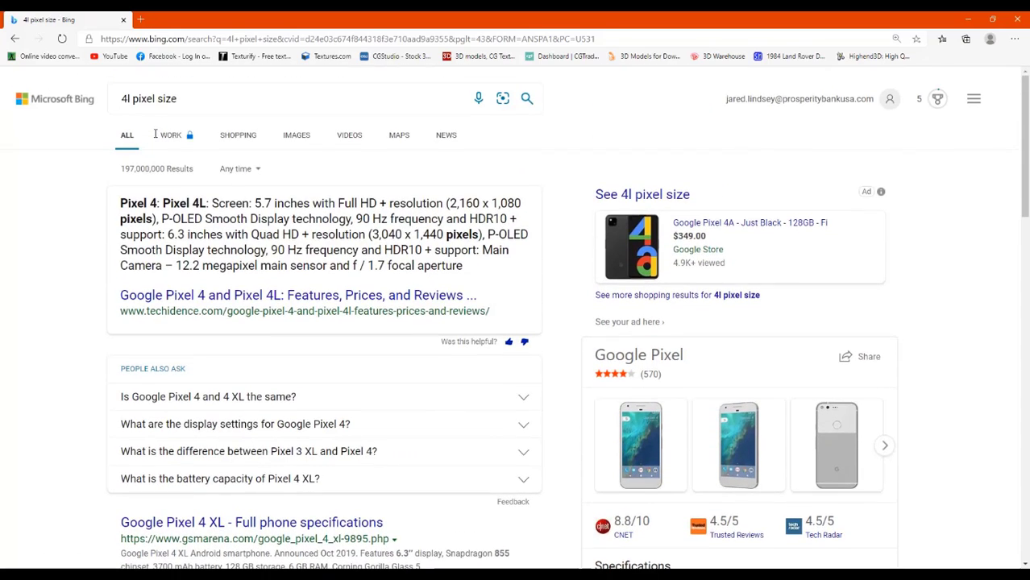
Step: Correct the web search to "4k pixel size"
{"action": "left_click", "coordinate": [129, 98]}
{"action": "key", "text": "BackSpace"}
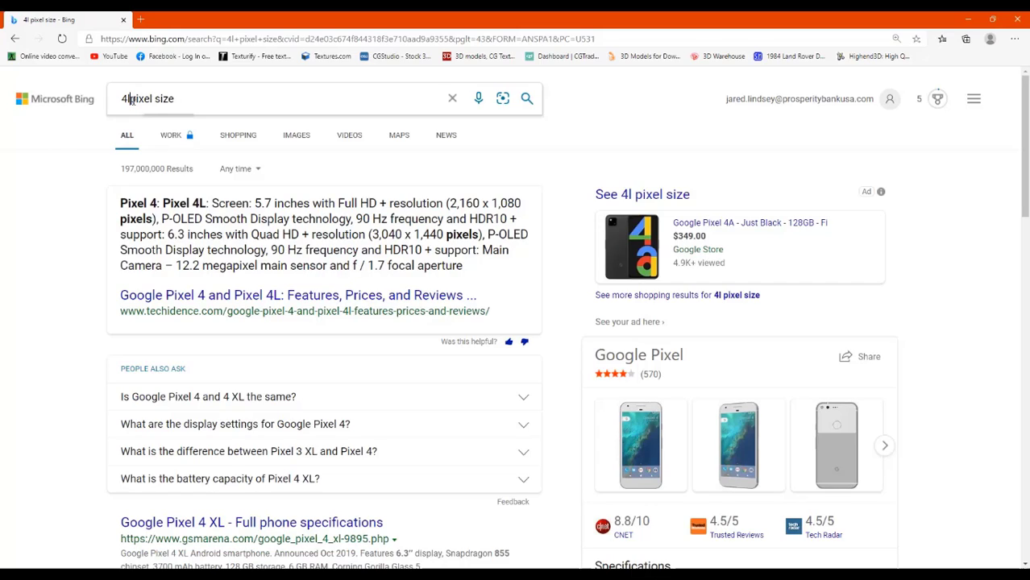
{"action": "type", "text": "k"}
{"action": "key", "text": "BackSpace"}
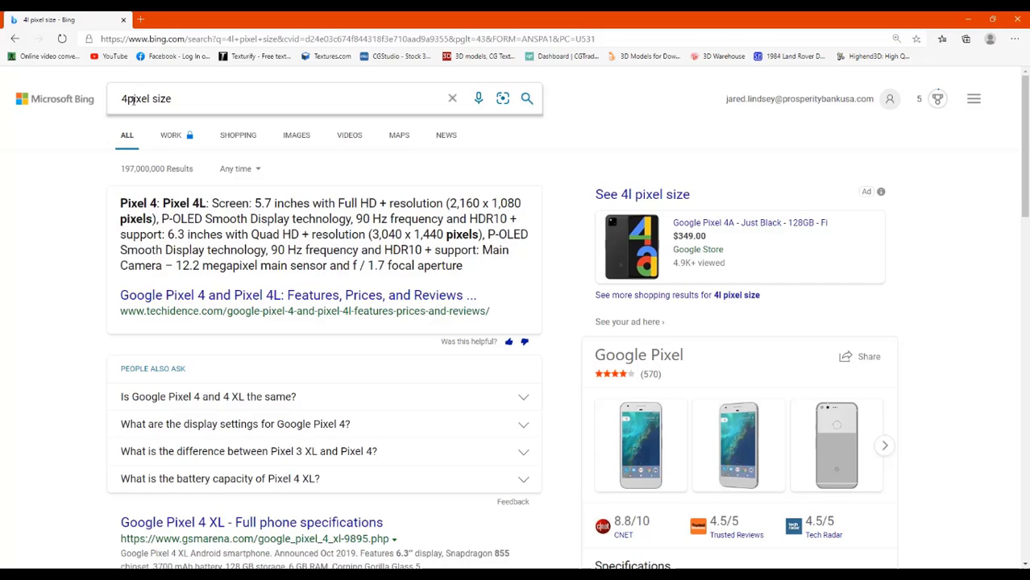
{"action": "type", "text": "k"}
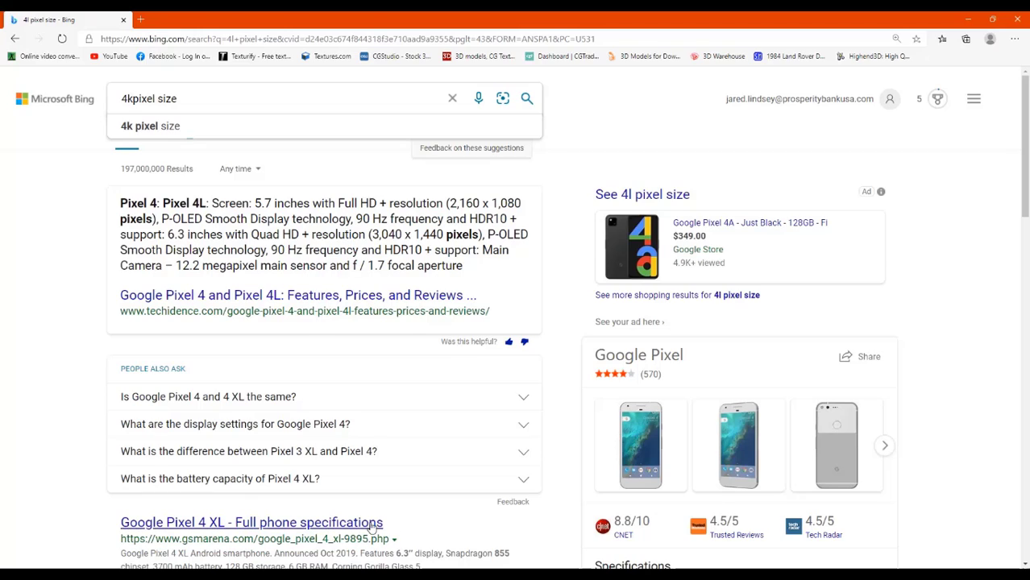
{"action": "left_click", "coordinate": [144, 127]}
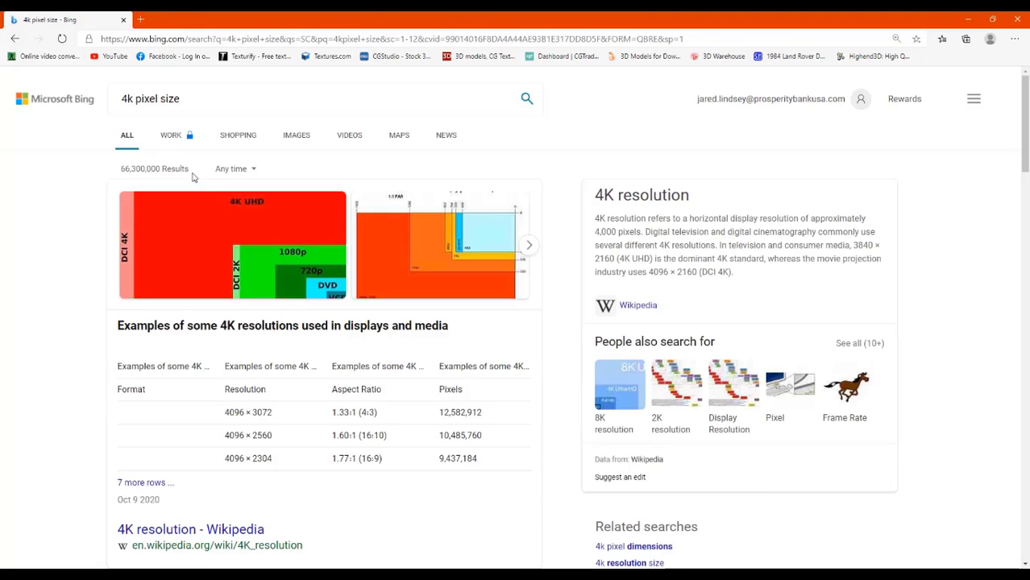
Step: Examine the 4K resolution examples in the search results and the linked Wikipedia article on 4K resolution
{"action": "scroll", "coordinate": [211, 267], "scroll_direction": "down", "scroll_amount": 1}
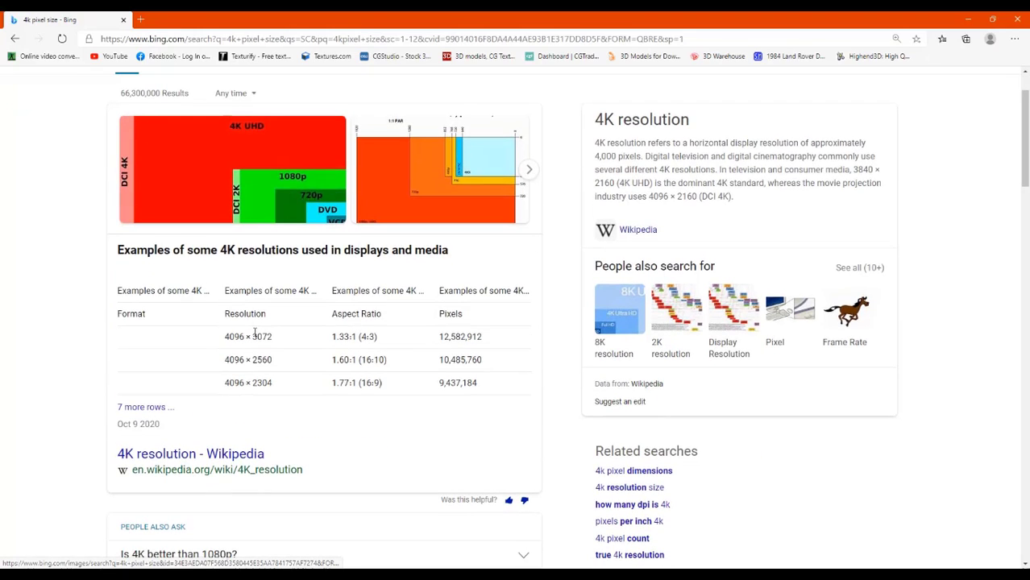
{"action": "scroll", "coordinate": [253, 331], "scroll_direction": "down", "scroll_amount": 1}
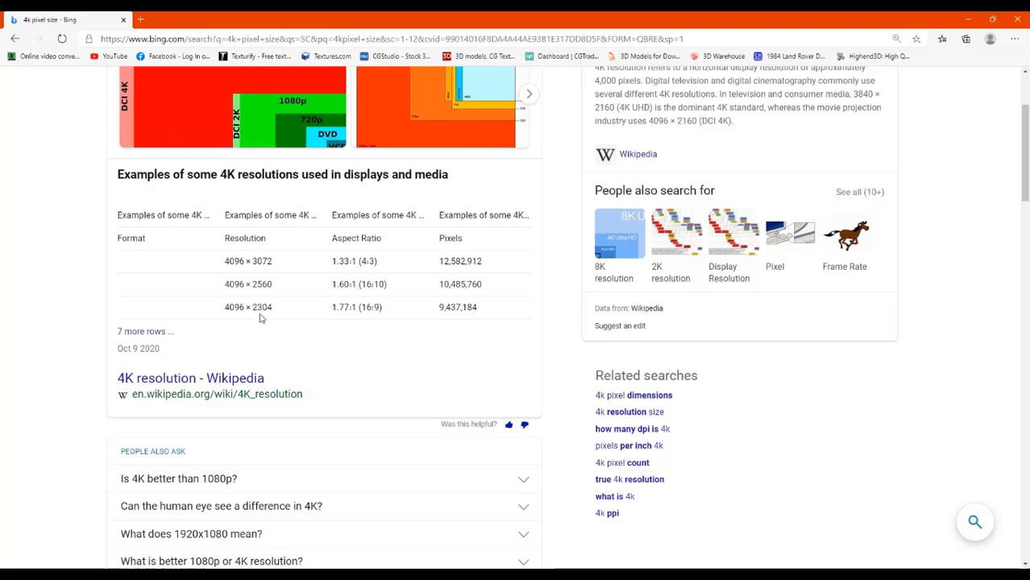
{"action": "scroll", "coordinate": [246, 297], "scroll_direction": "up", "scroll_amount": 1}
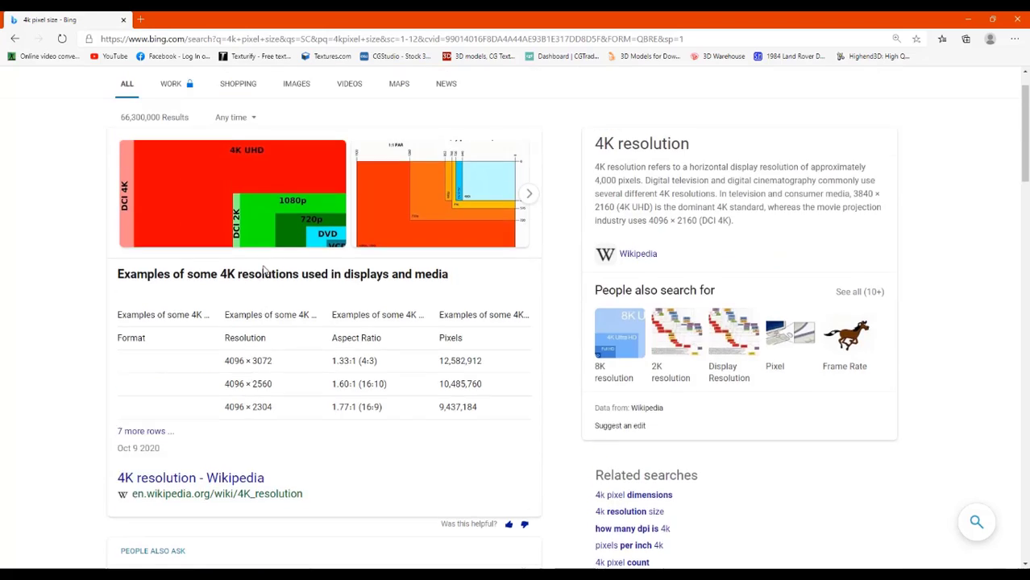
{"action": "scroll", "coordinate": [259, 345], "scroll_direction": "down", "scroll_amount": 2}
{"action": "scroll", "coordinate": [259, 345], "scroll_direction": "down", "scroll_amount": 1}
{"action": "left_click", "coordinate": [209, 300]}
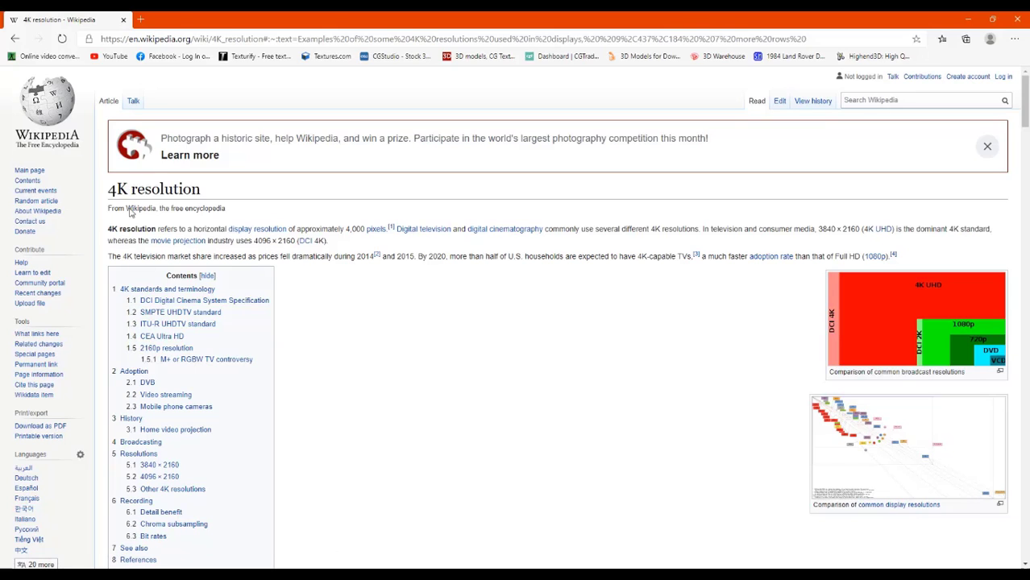
{"action": "left_click", "coordinate": [15, 38]}
{"action": "scroll", "coordinate": [264, 361], "scroll_direction": "down", "scroll_amount": 3}
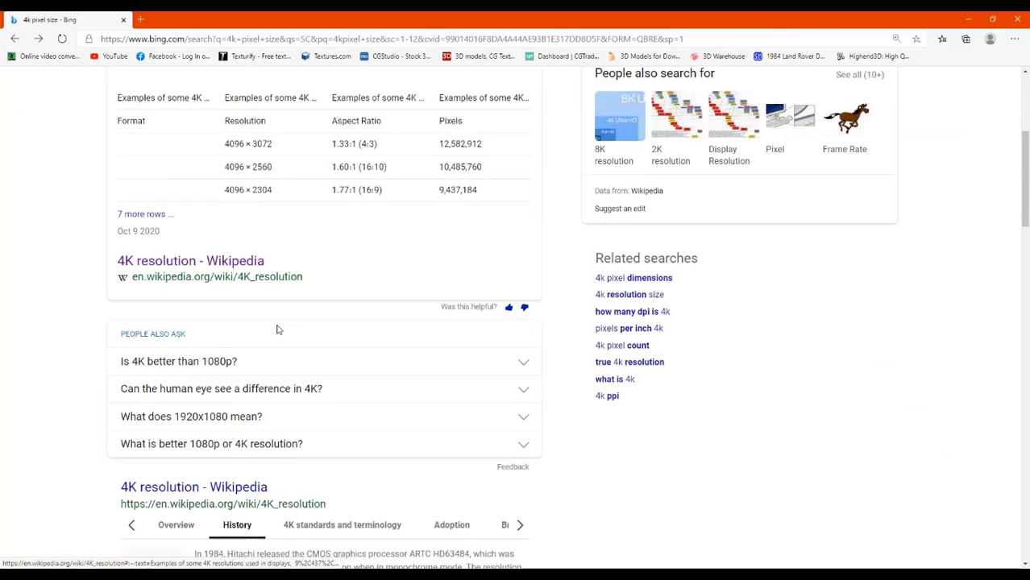
{"action": "scroll", "coordinate": [264, 360], "scroll_direction": "up", "scroll_amount": 6}
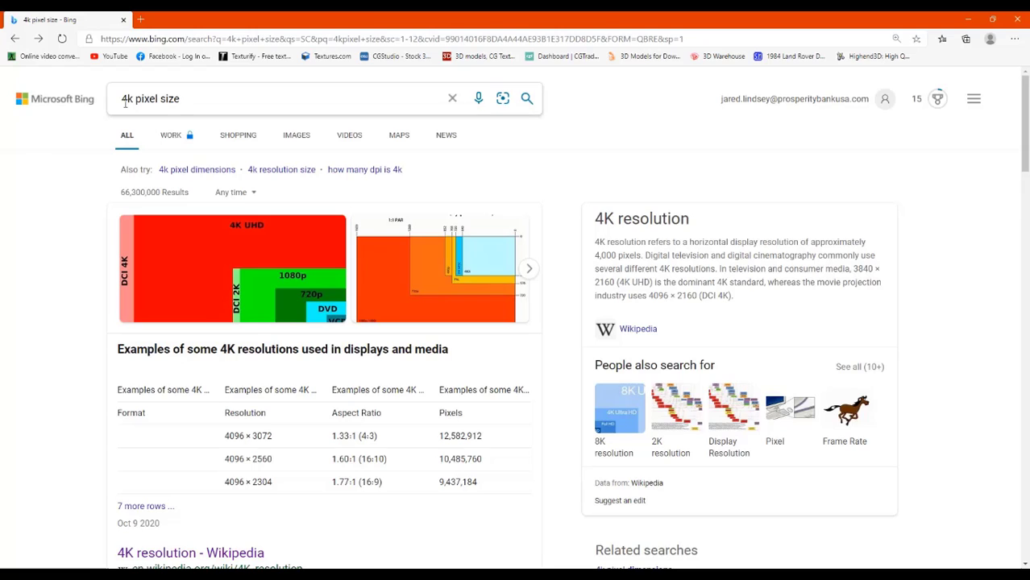
Step: Change the search to "2k pixel size" and look up the horizontal pixel count listed for 2K
{"action": "left_click_drag", "start_coordinate": [125, 103], "coordinate": [99, 101]}
{"action": "type", "text": "2"}
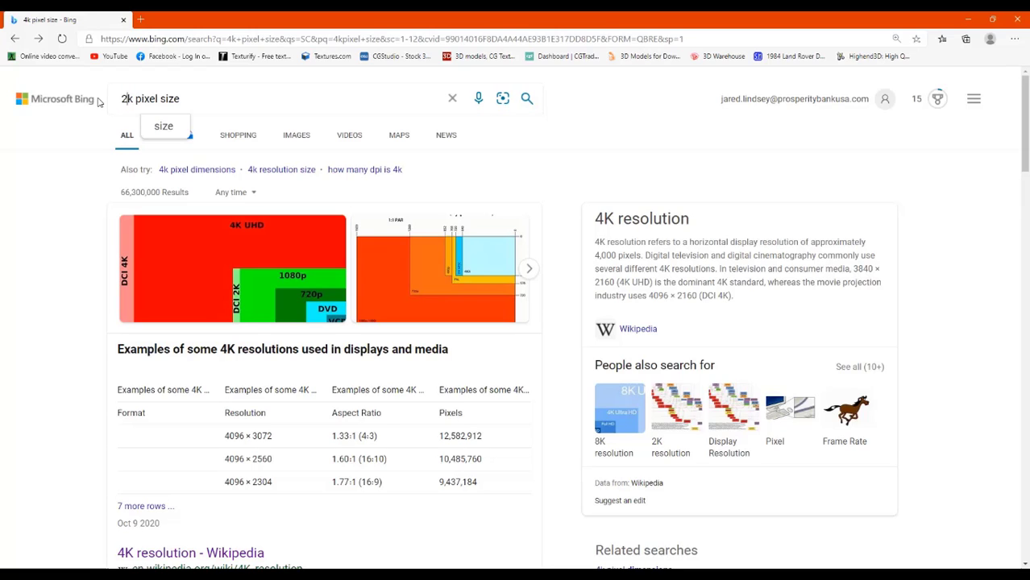
{"action": "key", "text": "Return"}
{"action": "scroll", "coordinate": [274, 204], "scroll_direction": "down", "scroll_amount": 3}
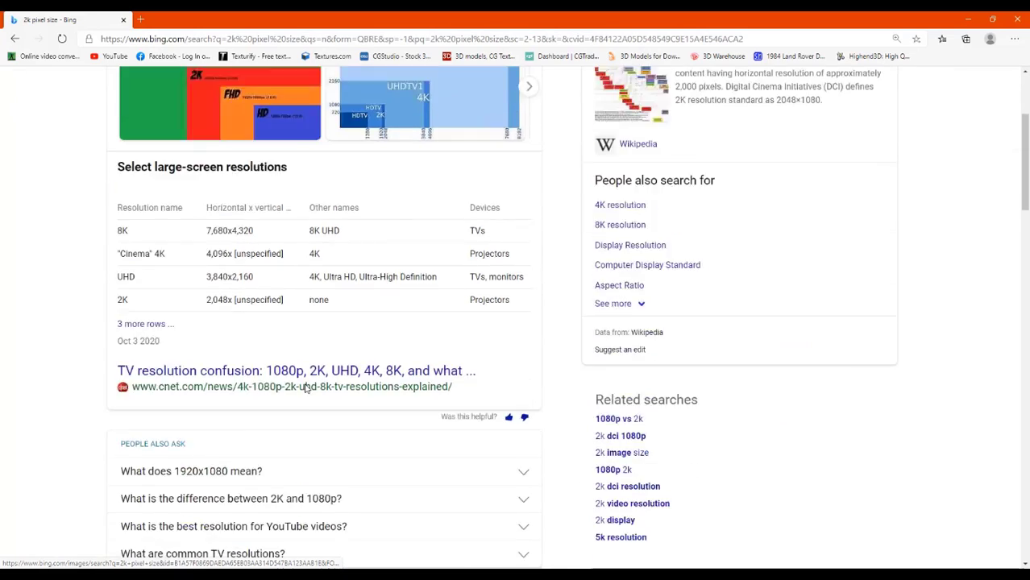
{"action": "scroll", "coordinate": [234, 342], "scroll_direction": "up", "scroll_amount": 1}
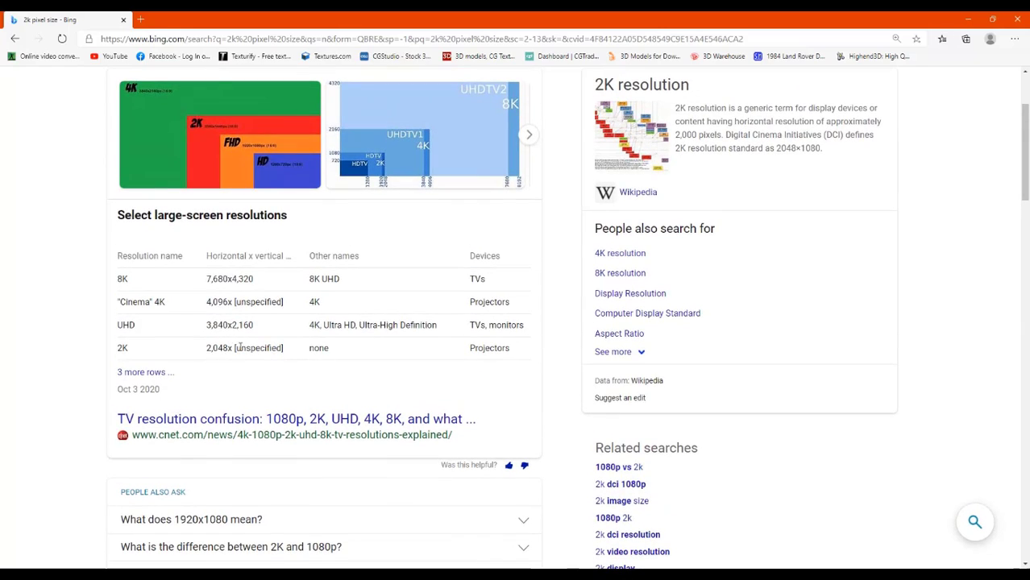
{"action": "left_click_drag", "start_coordinate": [206, 350], "coordinate": [231, 348]}
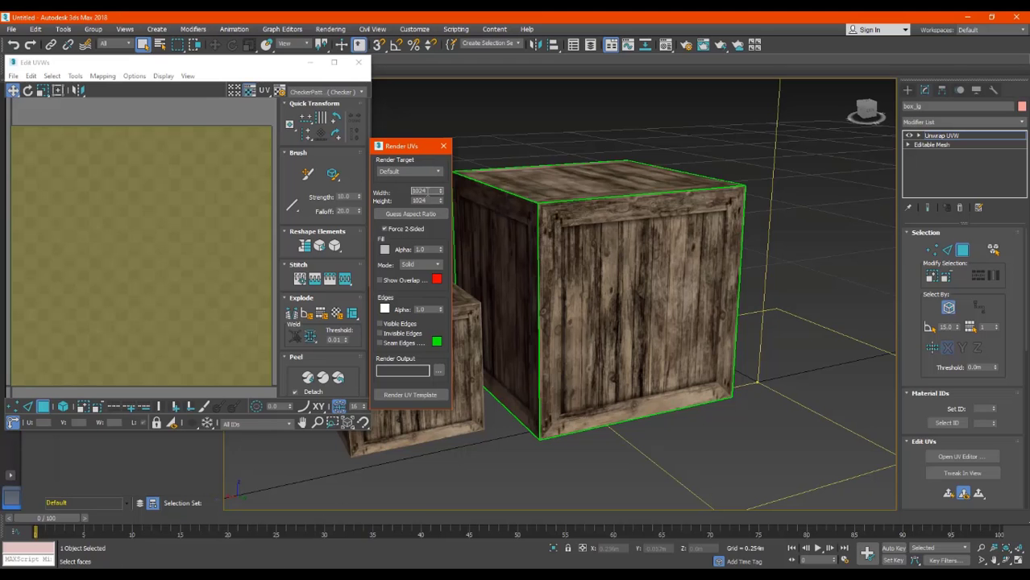
Step: Switch back to 3ds Max and set the UV template's width and height to 2048
{"action": "double_click", "coordinate": [419, 191]}
{"action": "type", "text": "2048"}
{"action": "key", "text": "Tab"}
{"action": "type", "text": "20"}
{"action": "left_click", "coordinate": [229, 113]}
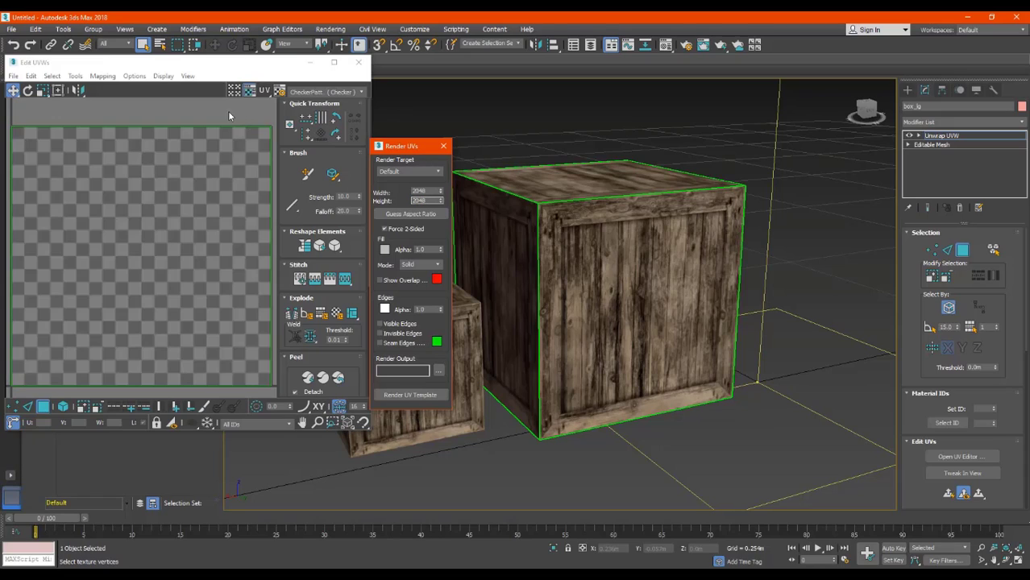
Step: Render the UV template and inspect the whole rendered map
{"action": "left_click", "coordinate": [411, 395]}
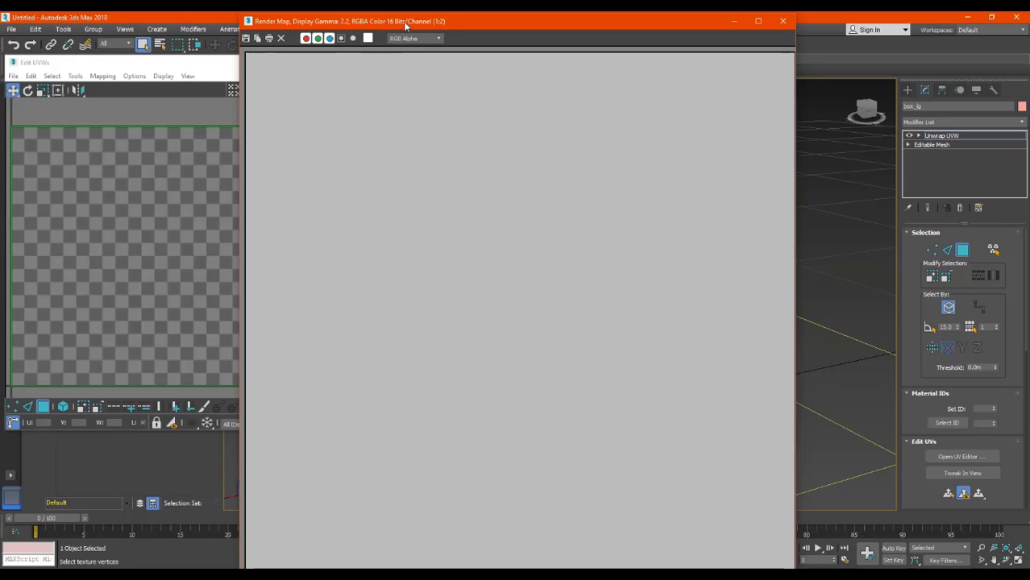
{"action": "left_click_drag", "start_coordinate": [405, 22], "coordinate": [458, 20]}
{"action": "scroll", "coordinate": [589, 287], "scroll_direction": "down", "scroll_amount": 2}
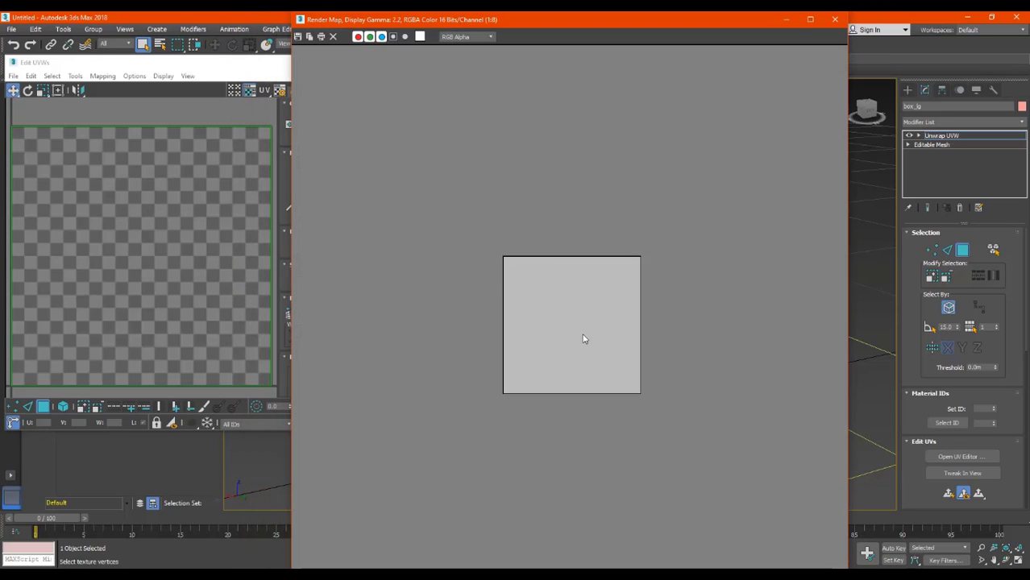
{"action": "scroll", "coordinate": [584, 338], "scroll_direction": "up", "scroll_amount": 1}
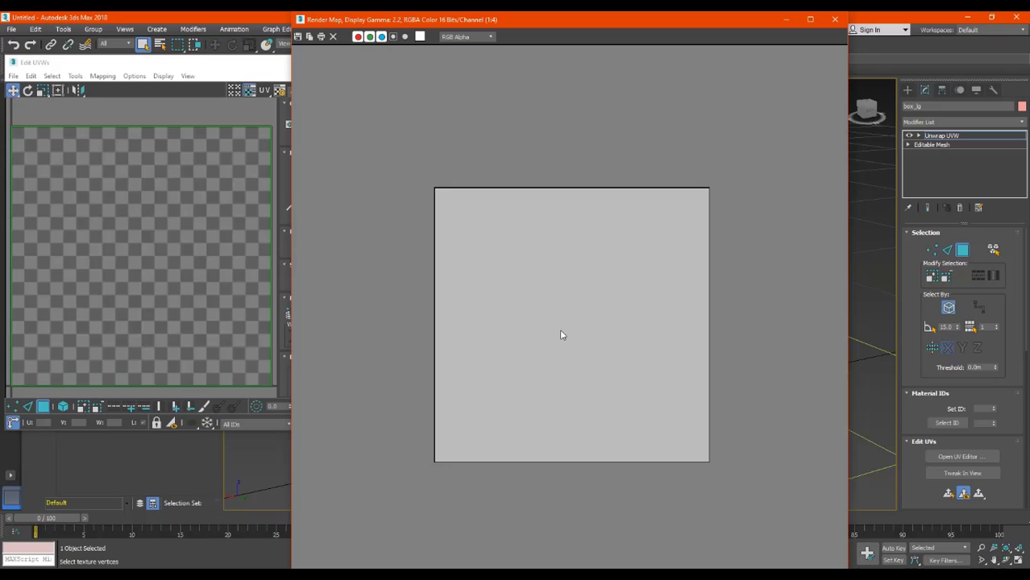
Step: Start saving the rendered map and browse to the models folder inside the textures folder of NEW MOD
{"action": "left_click", "coordinate": [297, 37]}
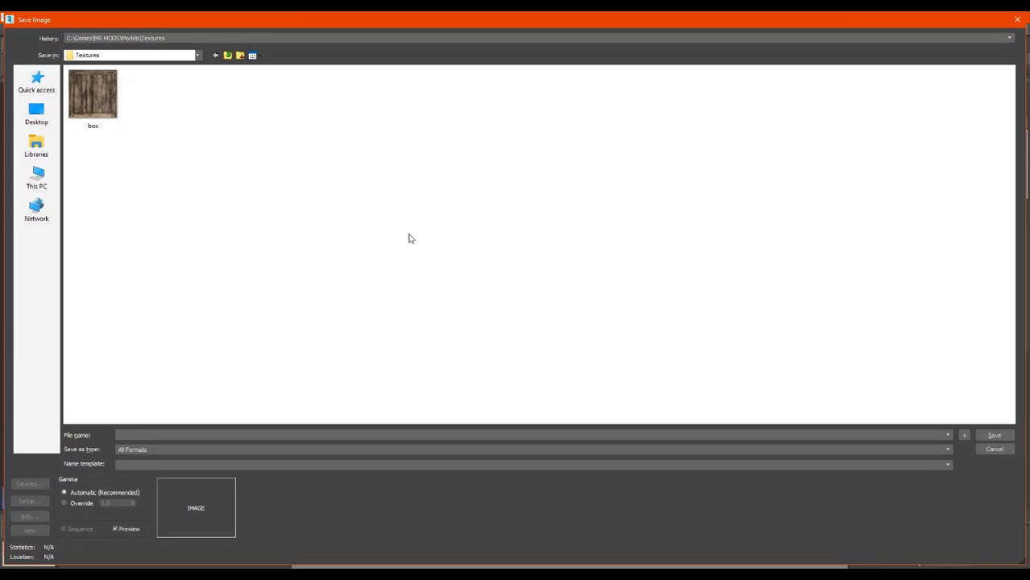
{"action": "left_click", "coordinate": [228, 55]}
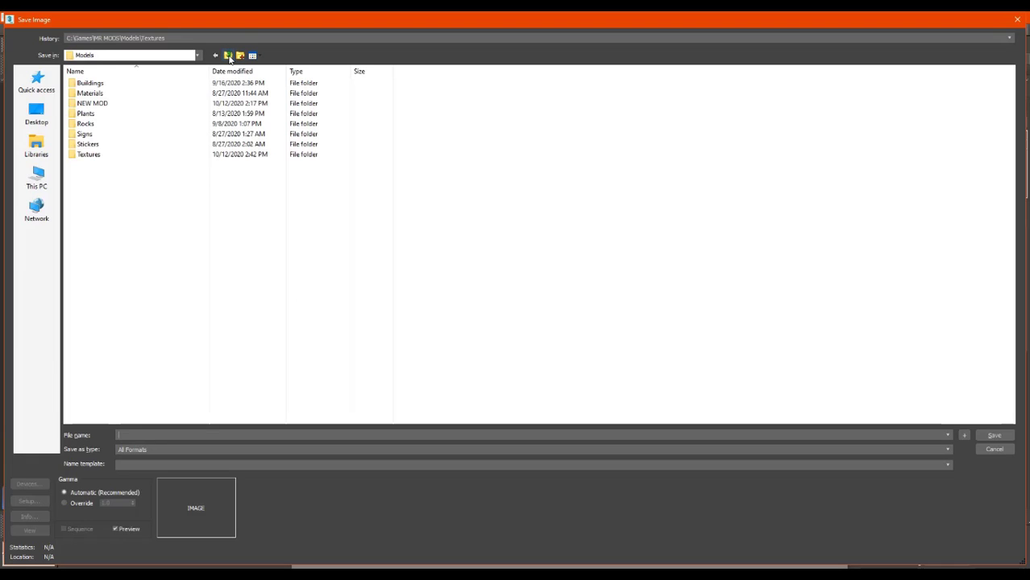
{"action": "double_click", "coordinate": [104, 107]}
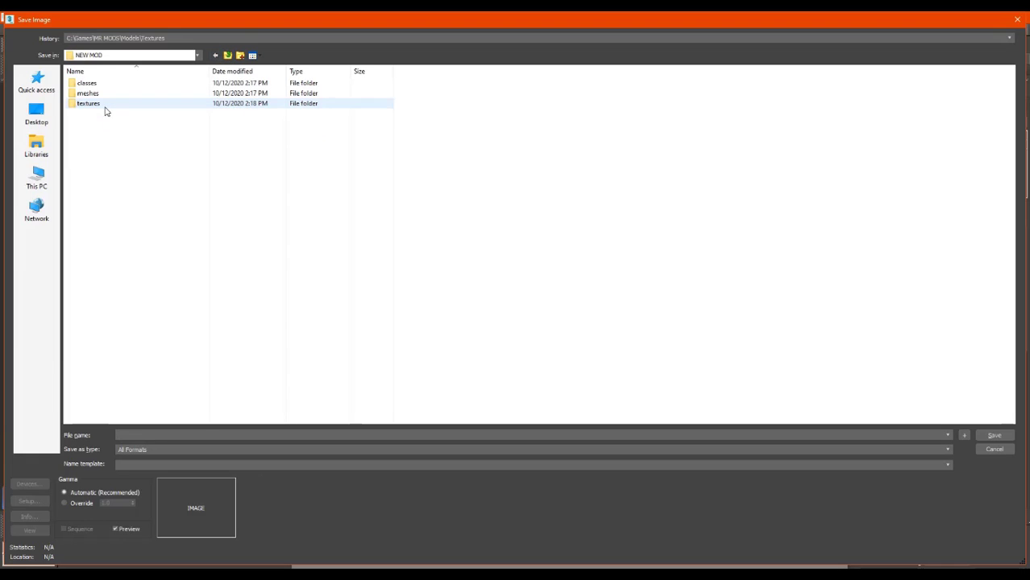
{"action": "left_click", "coordinate": [104, 104]}
{"action": "left_click", "coordinate": [105, 105]}
{"action": "left_click", "coordinate": [139, 108]}
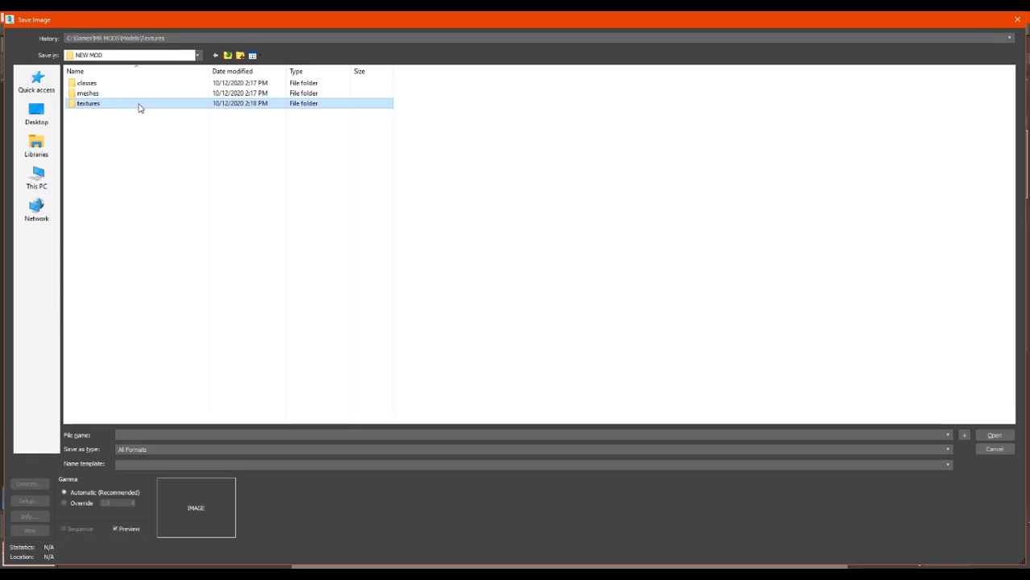
{"action": "double_click", "coordinate": [139, 108]}
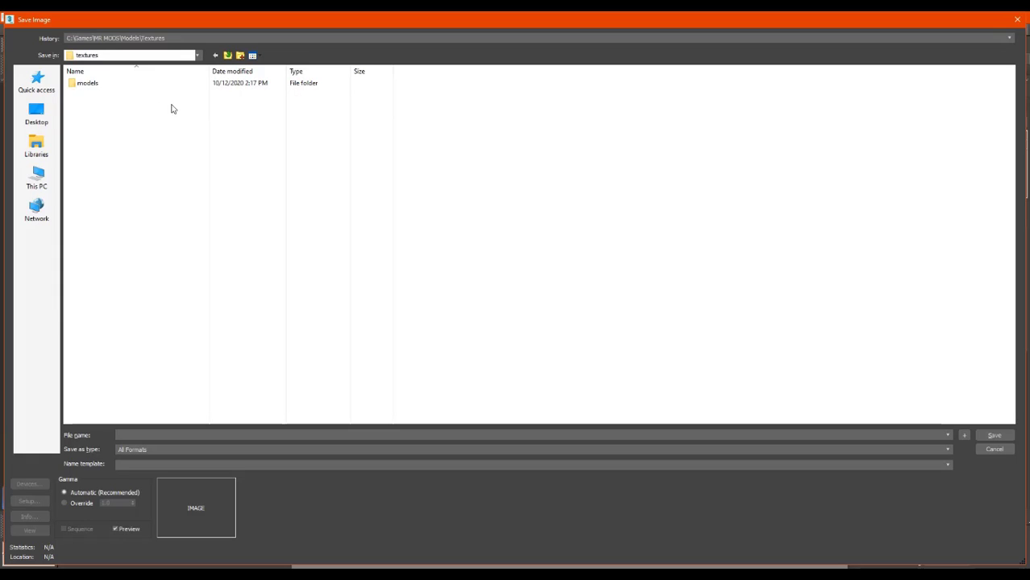
{"action": "double_click", "coordinate": [102, 85]}
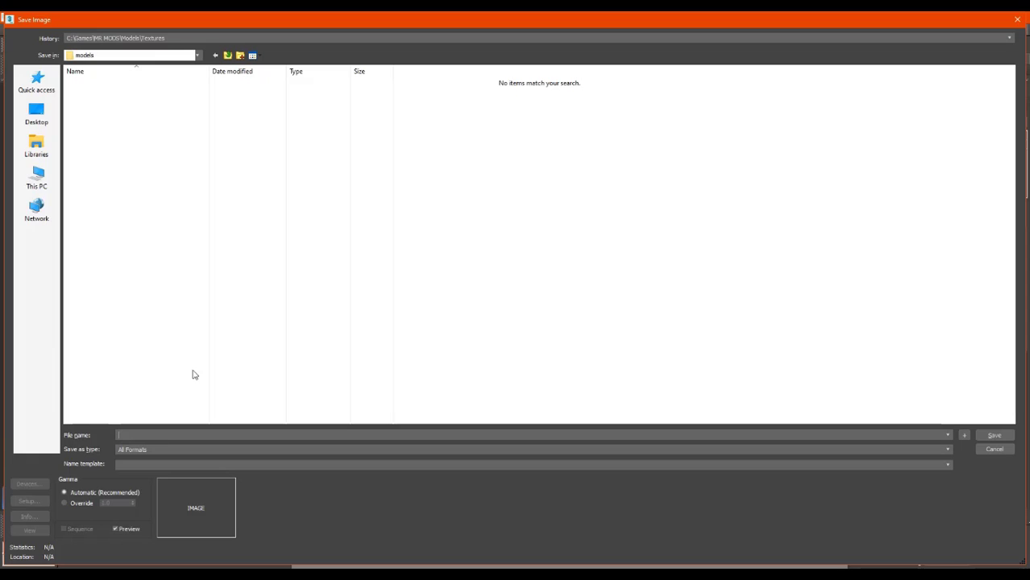
Step: Name the image train_box__d_a and choose Targa Image File as its format
{"action": "left_click", "coordinate": [149, 435]}
{"action": "type", "text": "bo"}
{"action": "type", "text": "_"}
{"action": "type", "text": "box"}
{"action": "type", "text": "__"}
{"action": "type", "text": "d"}
{"action": "type", "text": "_"}
{"action": "type", "text": "_"}
{"action": "left_click", "coordinate": [165, 449]}
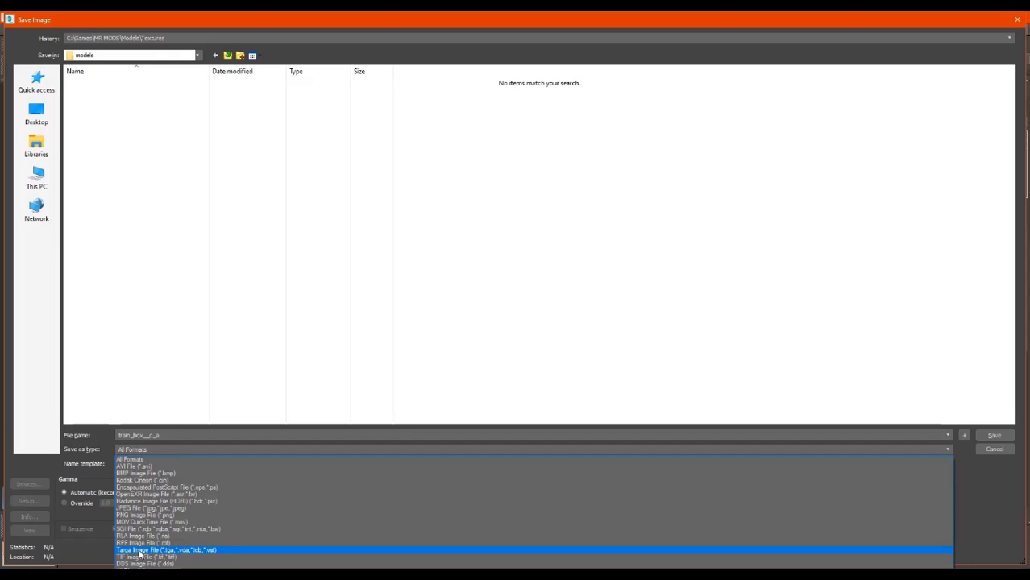
{"action": "left_click", "coordinate": [140, 551]}
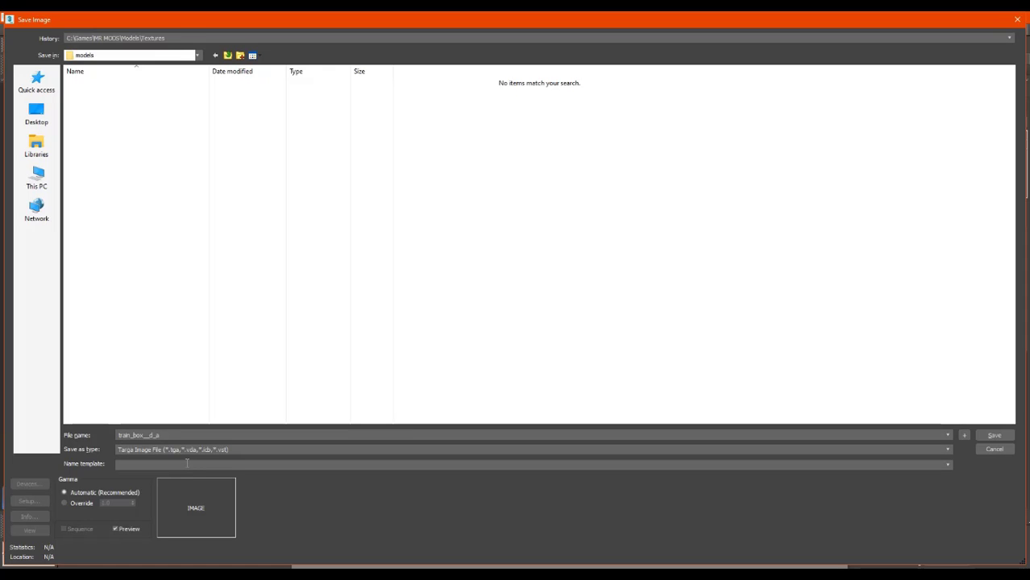
Step: Save the Targa image with the Pre-Multiplied Alpha option turned off
{"action": "left_click", "coordinate": [998, 436]}
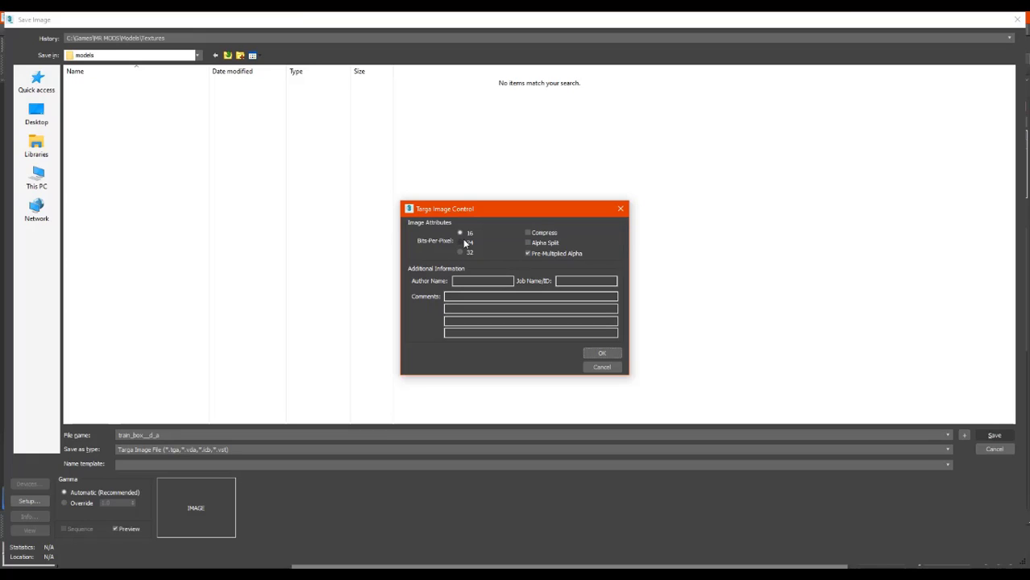
{"action": "left_click", "coordinate": [538, 256]}
{"action": "left_click", "coordinate": [601, 353]}
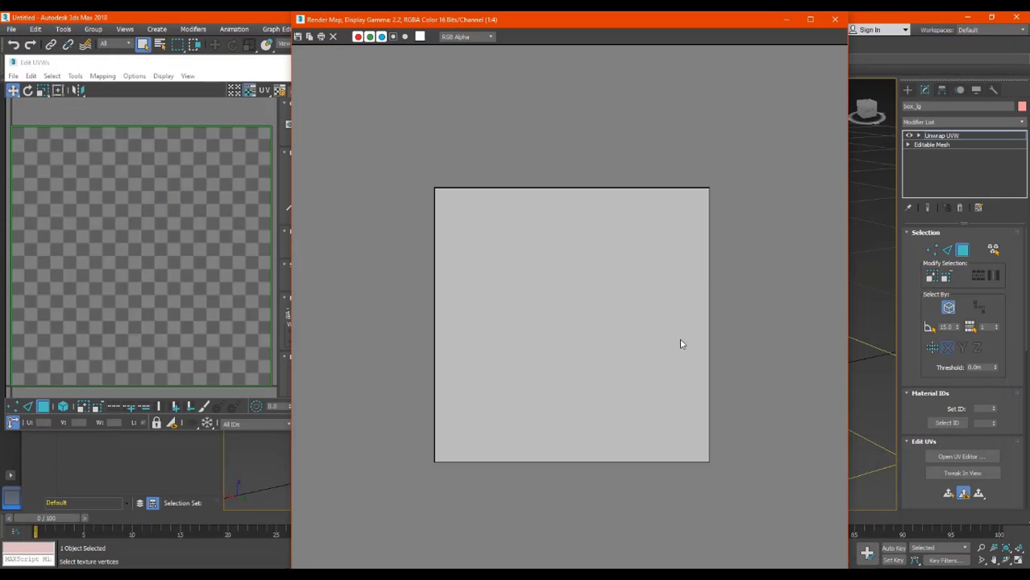
Step: Close the rendered map and the UV editor to return to the full viewport
{"action": "left_click", "coordinate": [834, 19]}
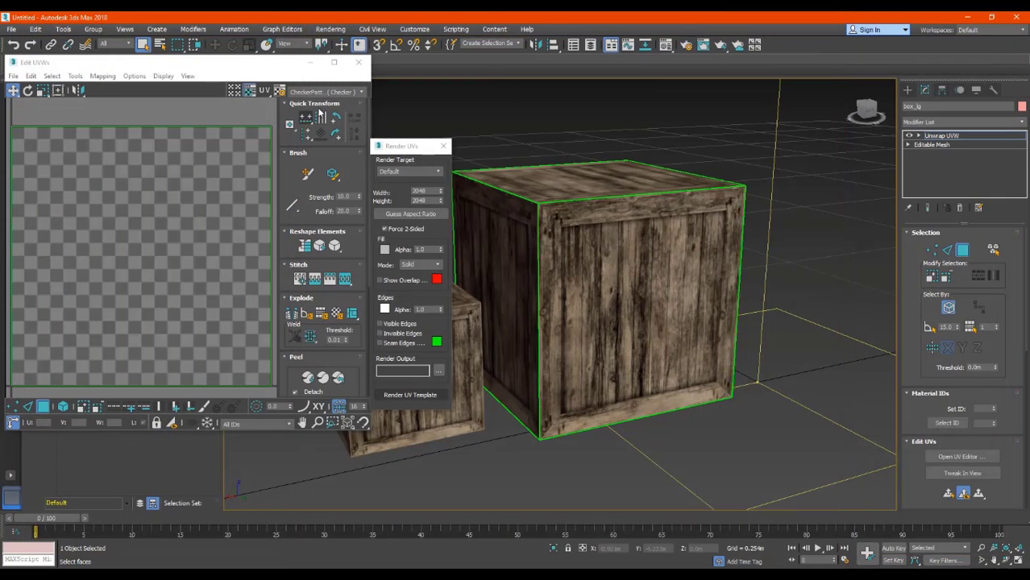
{"action": "left_click", "coordinate": [363, 66]}
{"action": "middle_click_drag", "start_coordinate": [553, 273], "coordinate": [558, 313]}
{"action": "scroll", "coordinate": [558, 313], "scroll_direction": "down", "scroll_amount": 4}
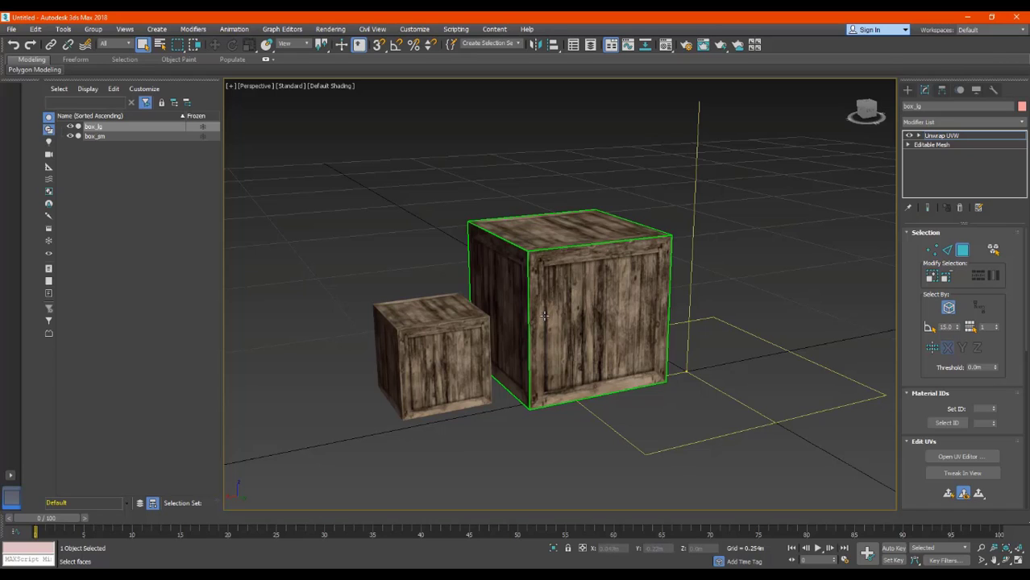
Step: Examine the wooden crate texture on both boxes from close up, farther away and a lower angle
{"action": "middle_click_drag", "start_coordinate": [545, 316], "coordinate": [569, 318]}
{"action": "scroll", "coordinate": [569, 327], "scroll_direction": "up", "scroll_amount": 6}
{"action": "scroll", "coordinate": [568, 326], "scroll_direction": "down", "scroll_amount": 8}
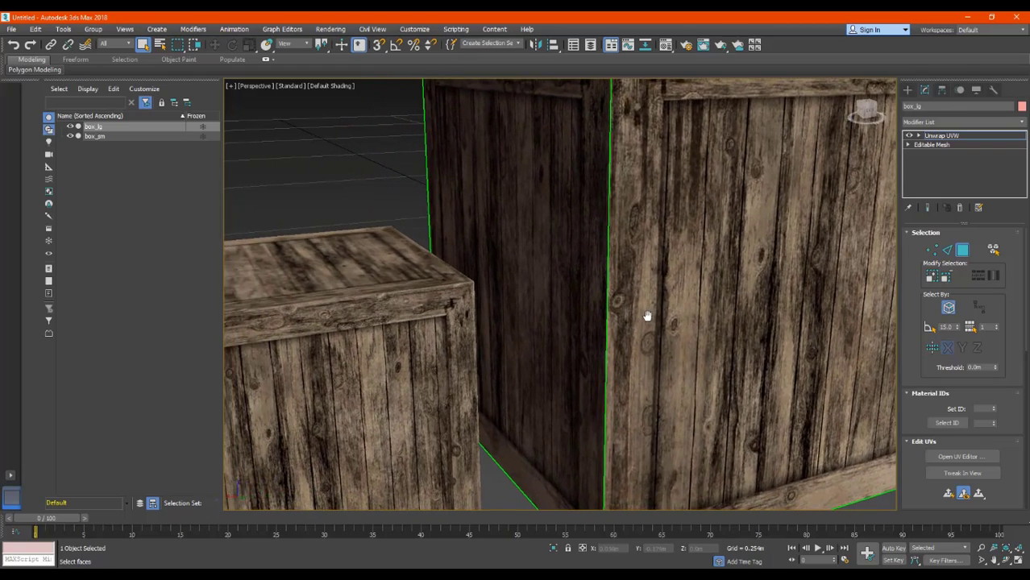
{"action": "scroll", "coordinate": [606, 322], "scroll_direction": "up", "scroll_amount": 1}
{"action": "scroll", "coordinate": [587, 327], "scroll_direction": "up", "scroll_amount": 2}
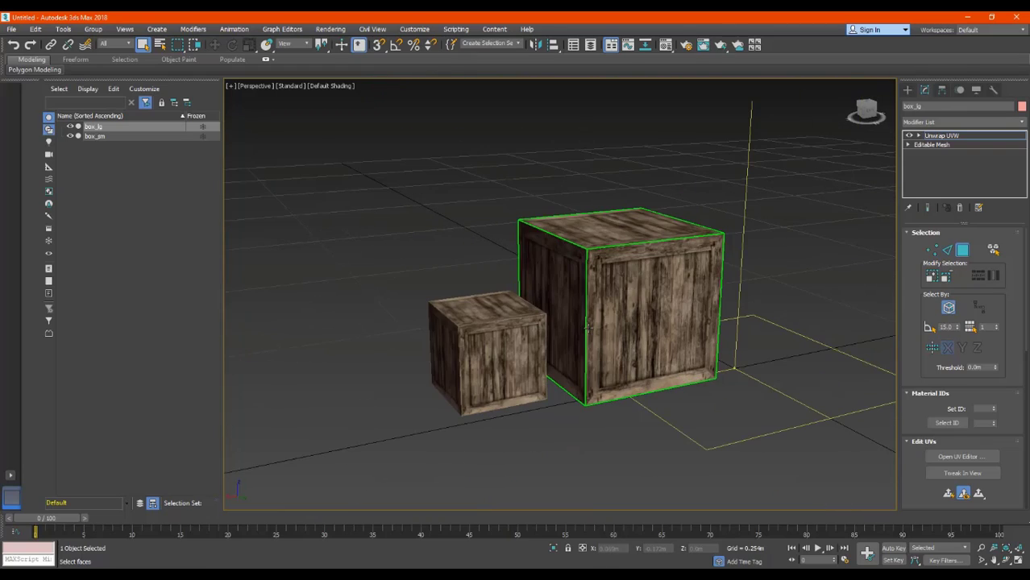
{"action": "scroll", "coordinate": [587, 327], "scroll_direction": "up", "scroll_amount": 5}
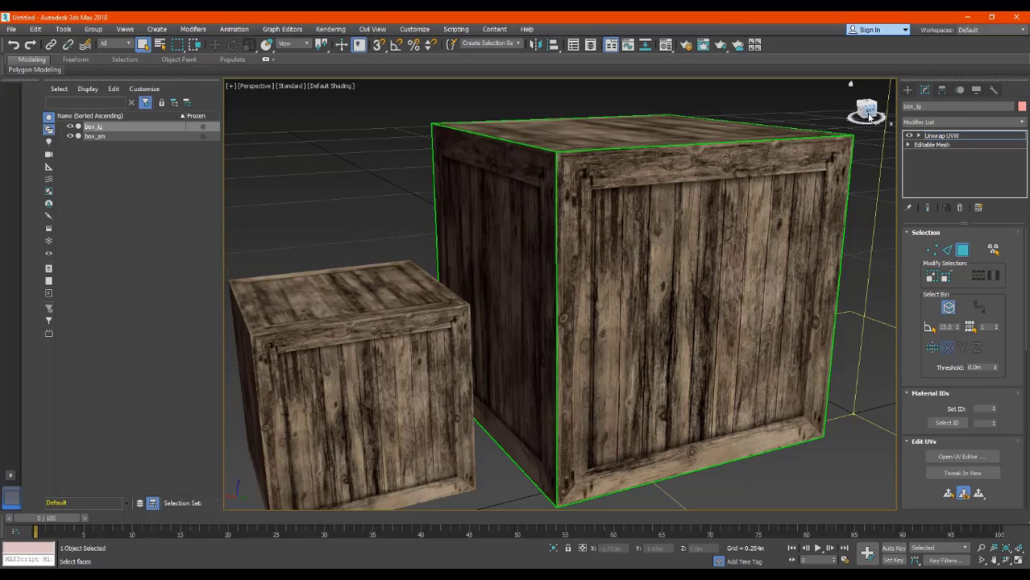
{"action": "left_click_drag", "start_coordinate": [870, 118], "coordinate": [851, 83]}
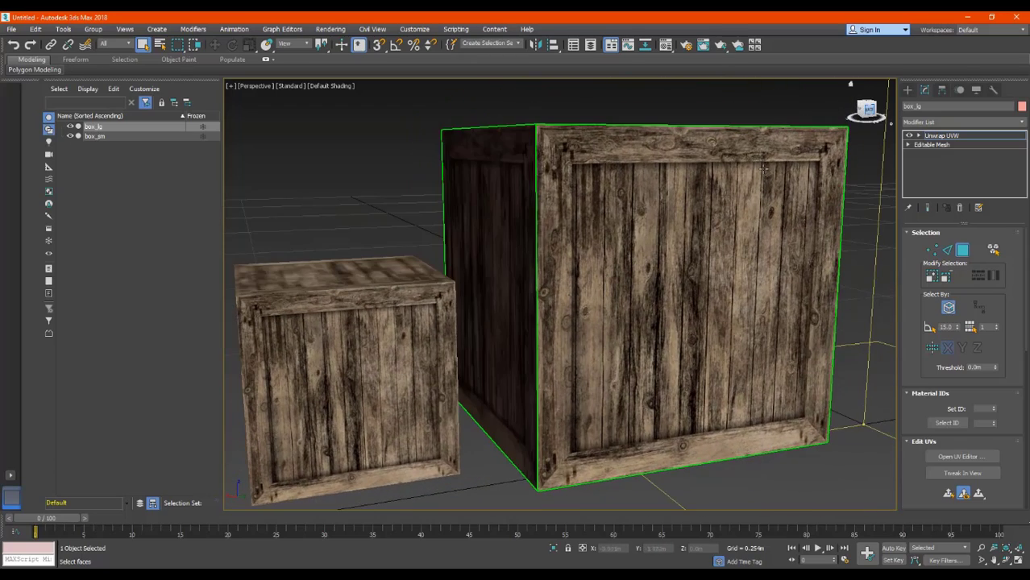
{"action": "scroll", "coordinate": [650, 310], "scroll_direction": "down", "scroll_amount": 5}
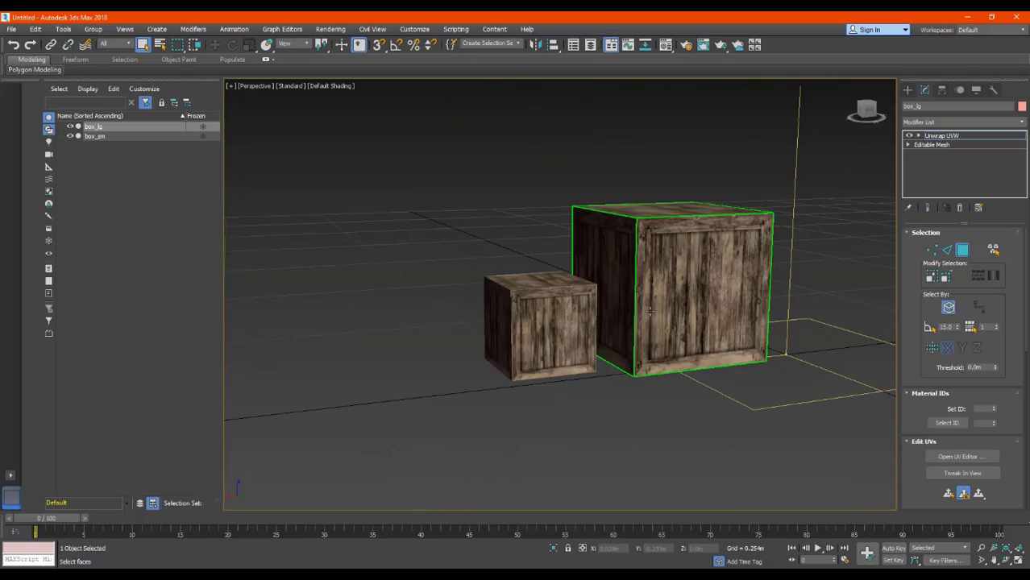
{"action": "middle_click_drag", "start_coordinate": [650, 310], "coordinate": [600, 313]}
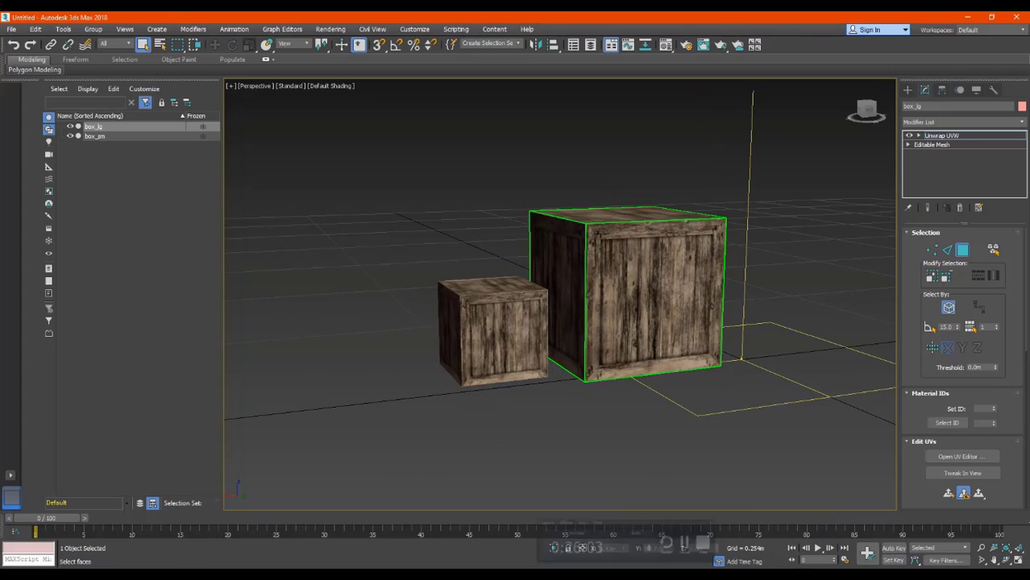
{"action": "middle_click_drag", "start_coordinate": [532, 368], "coordinate": [562, 374]}
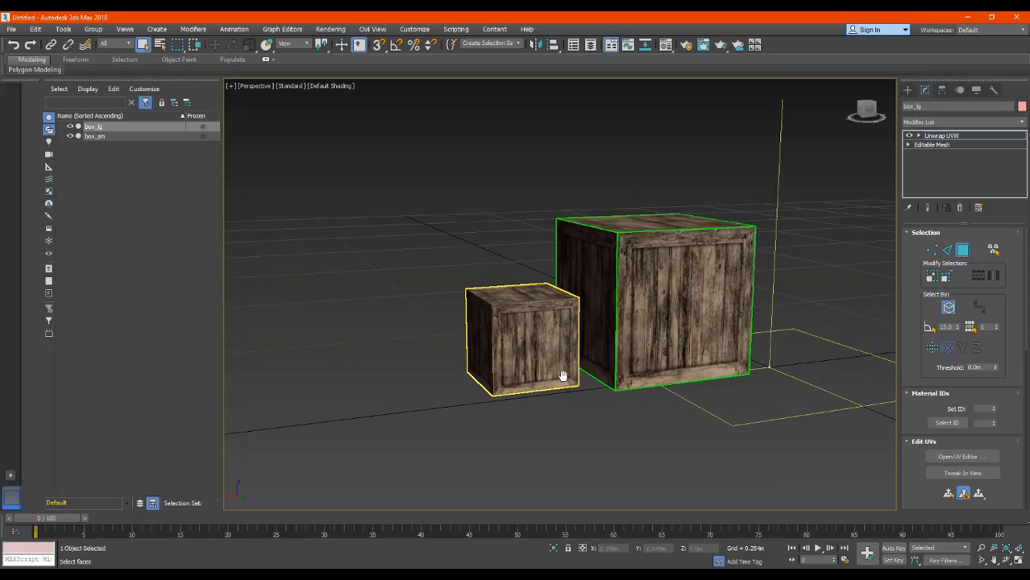
{"action": "middle_click_drag", "start_coordinate": [648, 344], "coordinate": [652, 348]}
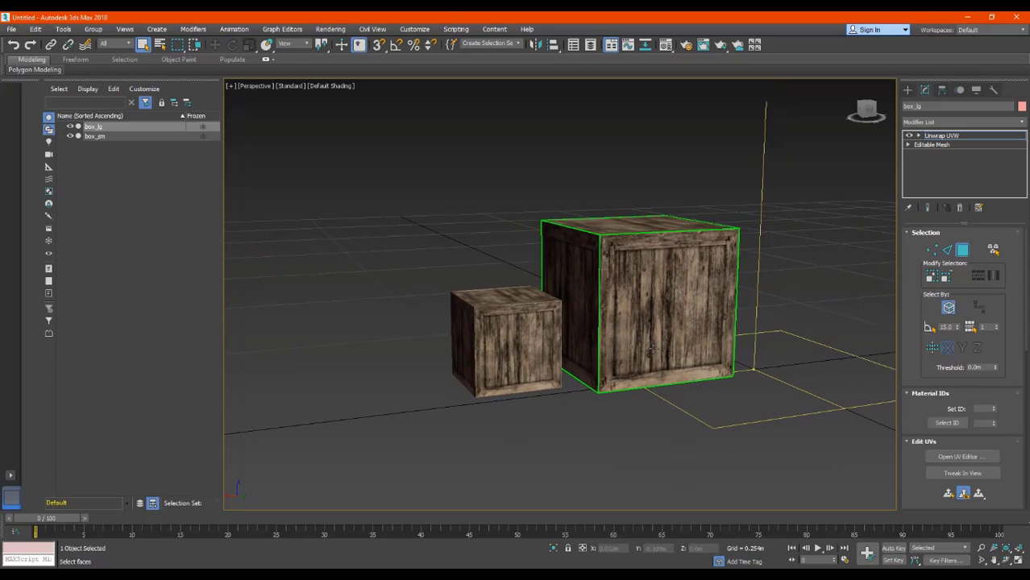
Step: Collapse the large box's entire modifier stack, and check the stacks of both boxes before clearing the selection
{"action": "right_click", "coordinate": [939, 159]}
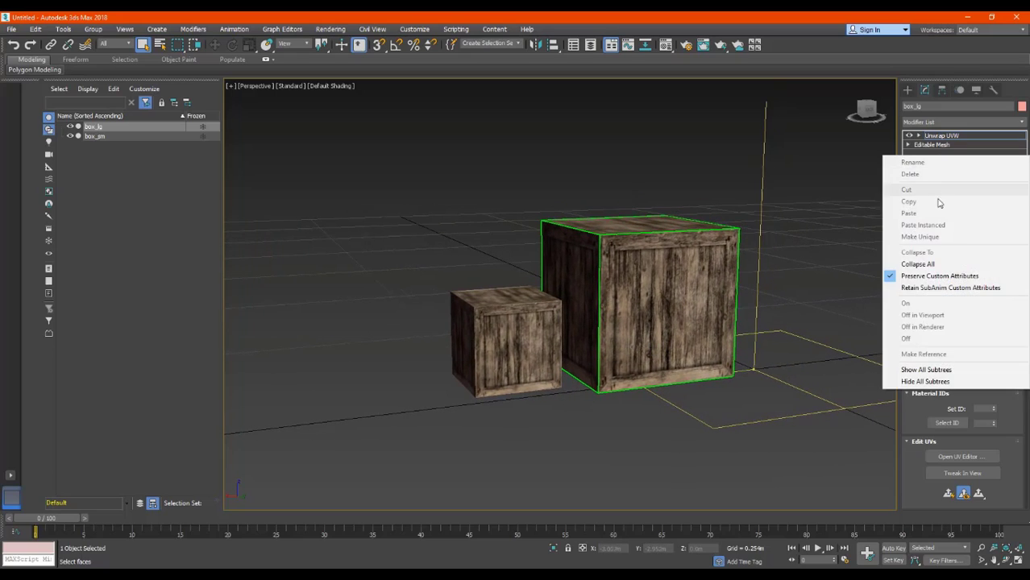
{"action": "left_click", "coordinate": [932, 266]}
{"action": "left_click", "coordinate": [545, 352]}
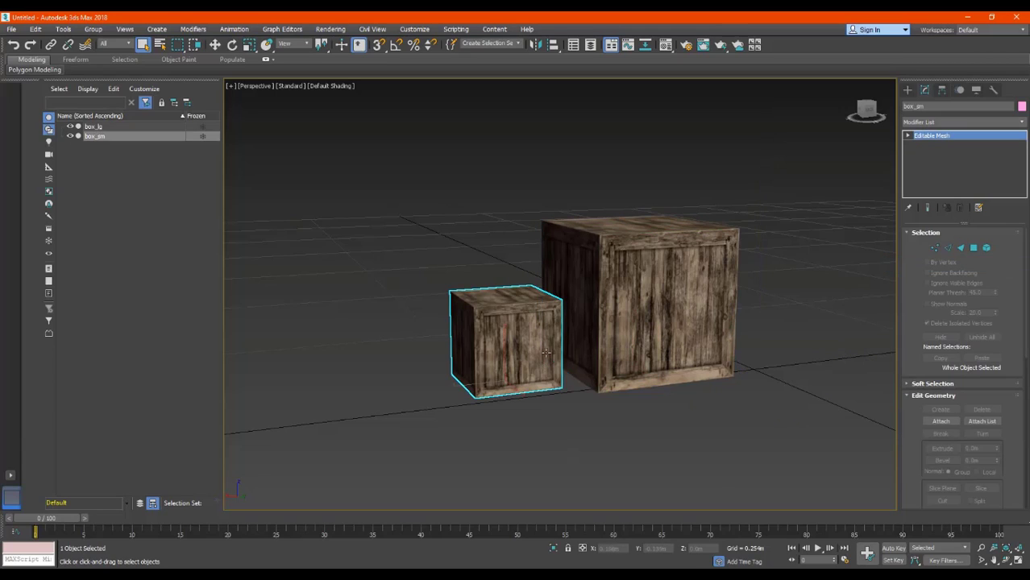
{"action": "right_click", "coordinate": [921, 177]}
{"action": "left_click", "coordinate": [915, 163]}
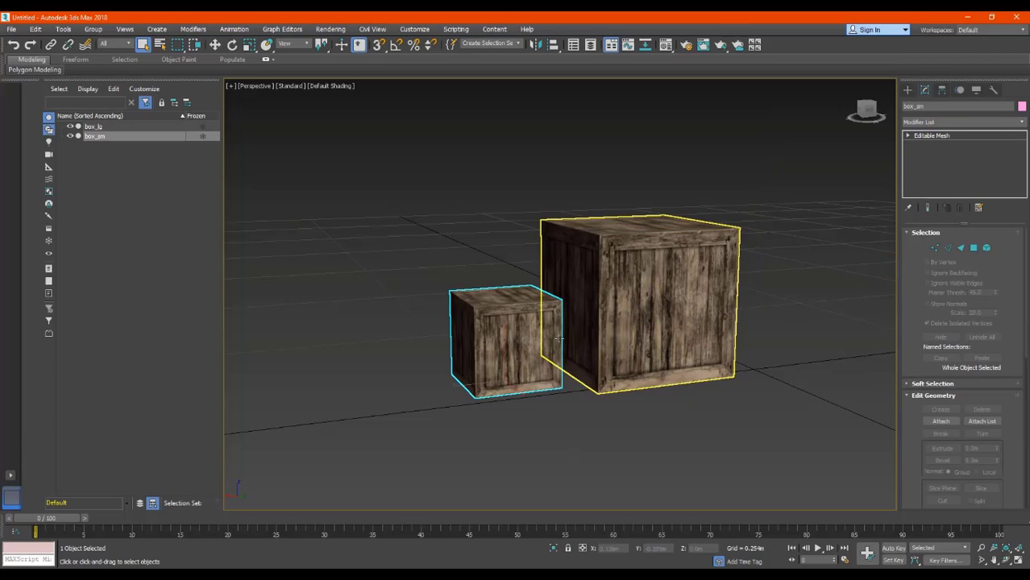
{"action": "left_click", "coordinate": [598, 319]}
{"action": "left_click", "coordinate": [540, 349]}
{"action": "left_click", "coordinate": [657, 375]}
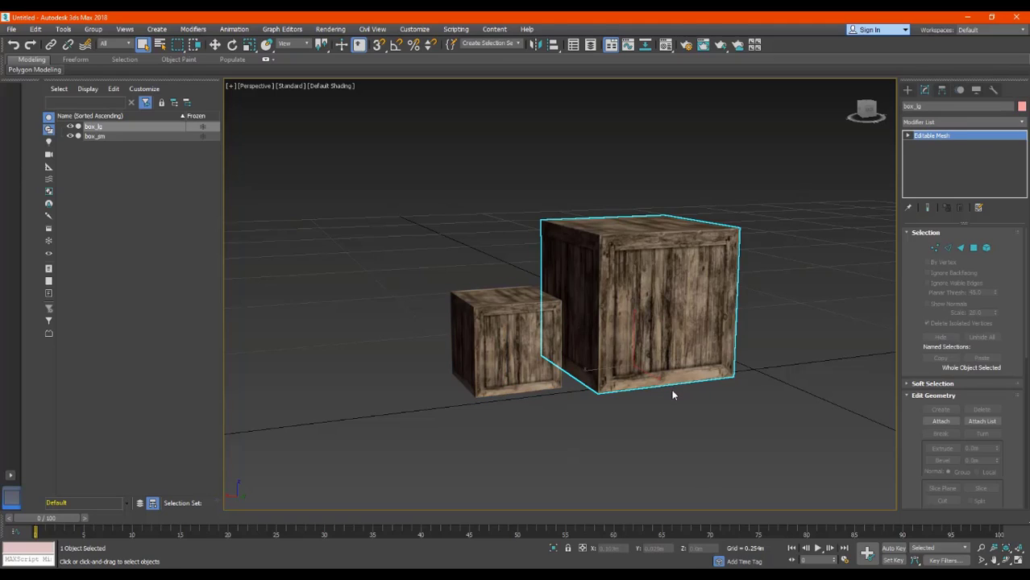
{"action": "left_click", "coordinate": [673, 395]}
{"action": "left_click", "coordinate": [666, 306]}
{"action": "left_click", "coordinate": [700, 440]}
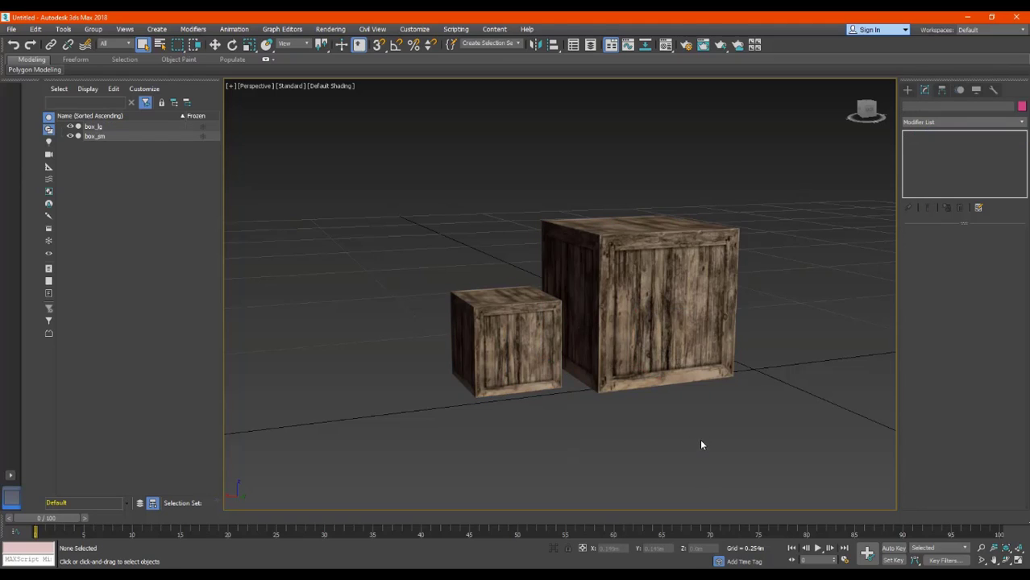
{"action": "left_click", "coordinate": [690, 345]}
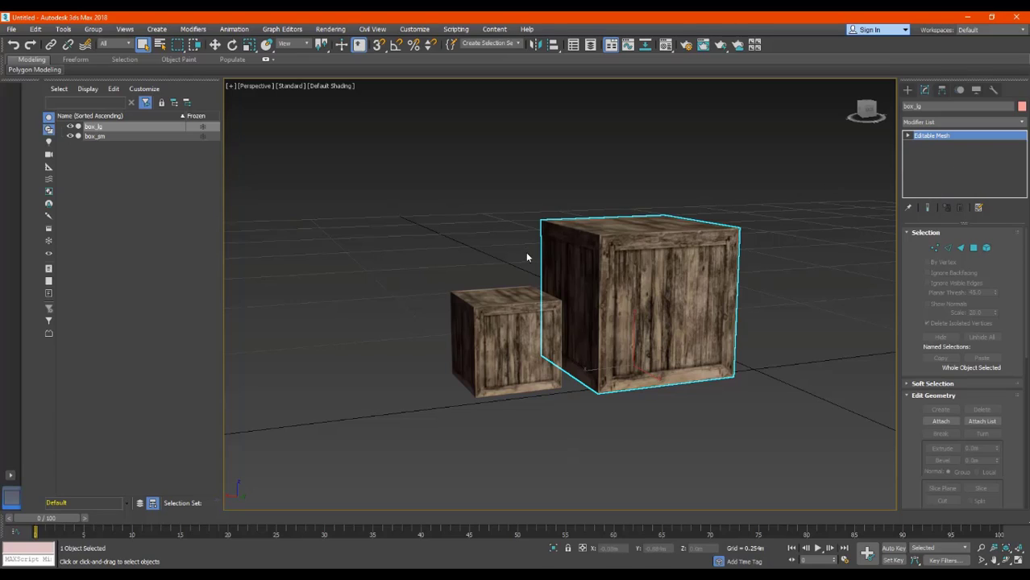
{"action": "middle_click_drag", "start_coordinate": [574, 275], "coordinate": [615, 284]}
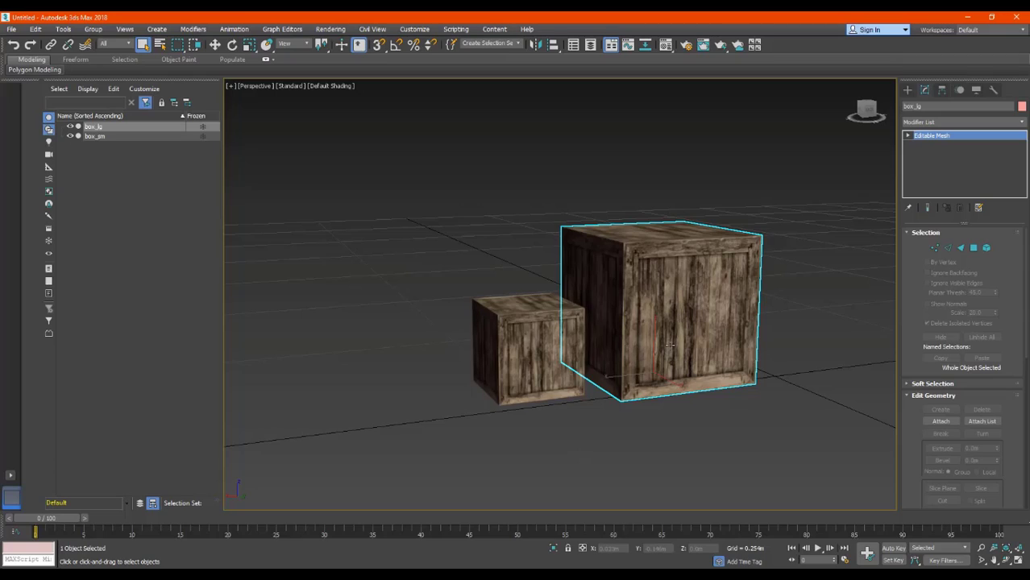
{"action": "middle_click_drag", "start_coordinate": [669, 345], "coordinate": [646, 350]}
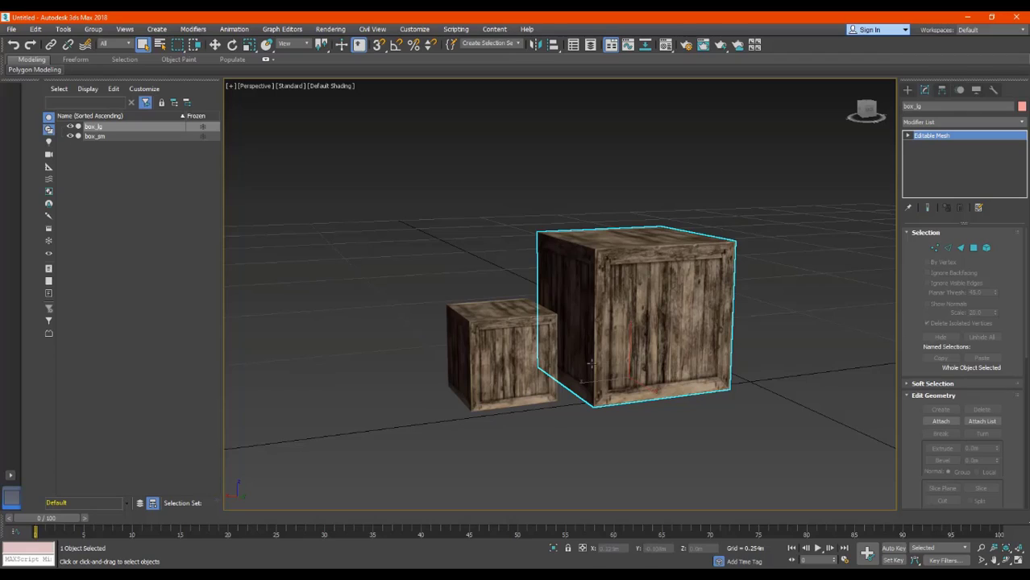
{"action": "middle_click_drag", "start_coordinate": [626, 365], "coordinate": [631, 360]}
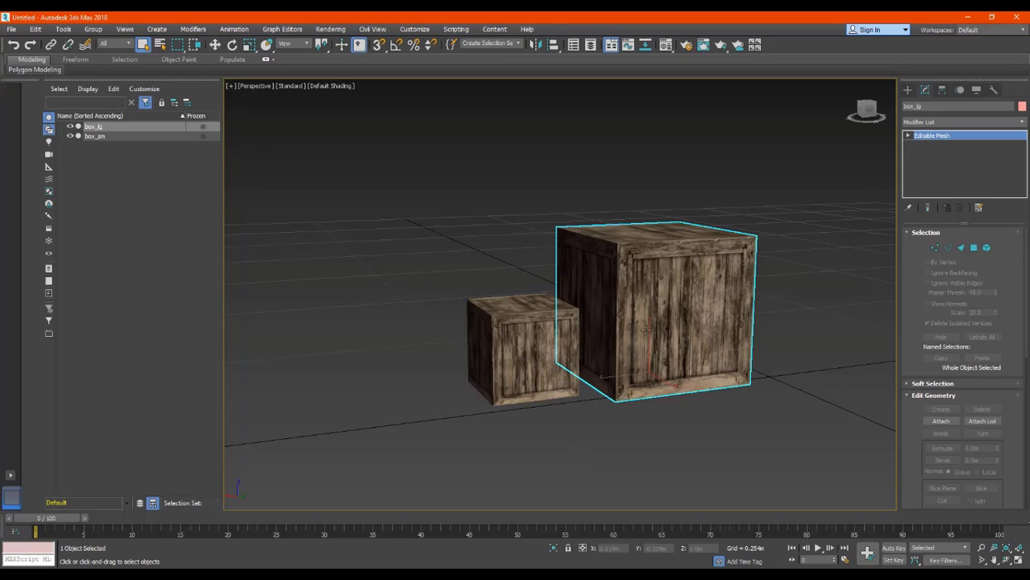
{"action": "scroll", "coordinate": [645, 329], "scroll_direction": "down", "scroll_amount": 10}
{"action": "scroll", "coordinate": [658, 393], "scroll_direction": "up", "scroll_amount": 6}
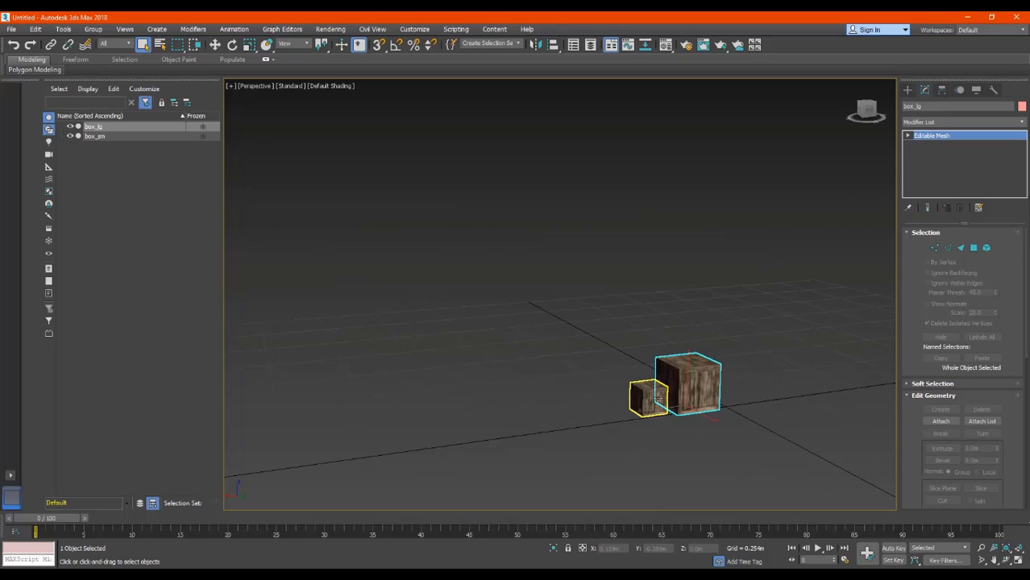
{"action": "scroll", "coordinate": [658, 395], "scroll_direction": "up", "scroll_amount": 5}
{"action": "middle_click_drag", "start_coordinate": [775, 410], "coordinate": [642, 414]}
{"action": "left_click", "coordinate": [682, 414]}
{"action": "scroll", "coordinate": [670, 420], "scroll_direction": "down", "scroll_amount": 3}
{"action": "scroll", "coordinate": [620, 411], "scroll_direction": "up", "scroll_amount": 3}
{"action": "left_click", "coordinate": [573, 406]}
{"action": "scroll", "coordinate": [584, 403], "scroll_direction": "up", "scroll_amount": 1}
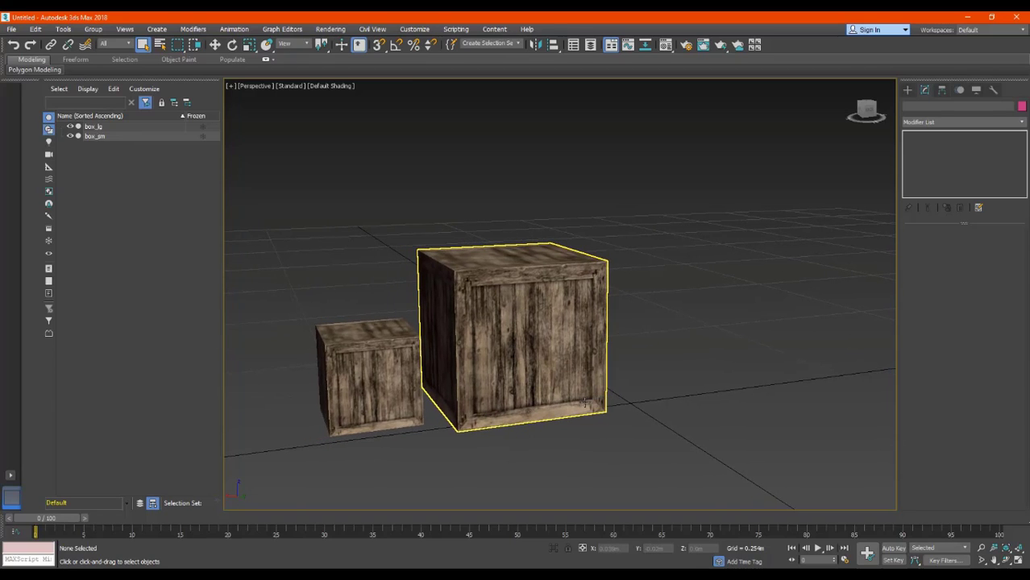
{"action": "middle_click_drag", "start_coordinate": [587, 403], "coordinate": [627, 424]}
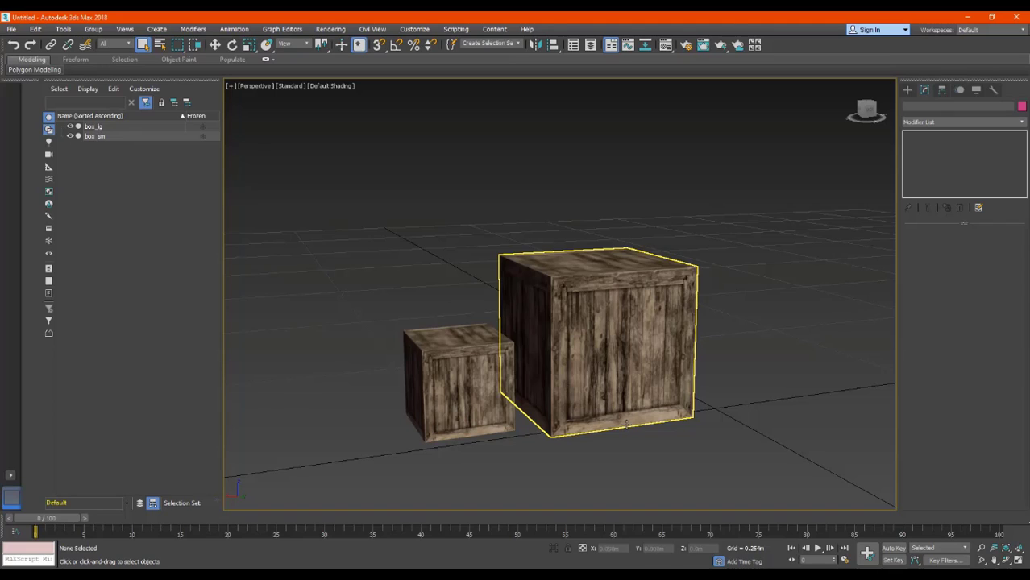
{"action": "middle_click_drag", "start_coordinate": [558, 306], "coordinate": [647, 409]}
{"action": "scroll", "coordinate": [659, 347], "scroll_direction": "down", "scroll_amount": 3}
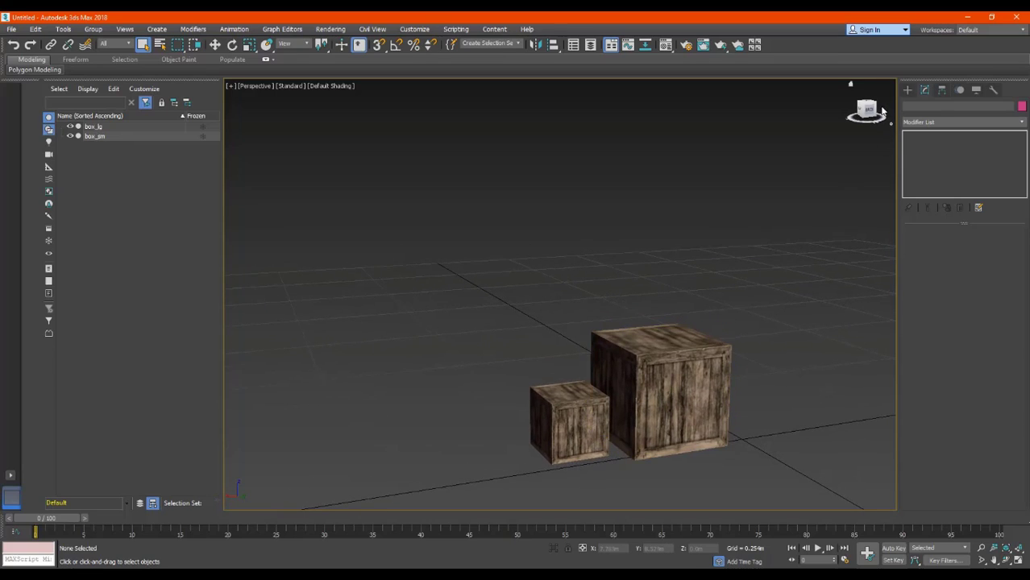
Step: Restore the viewport's home view and examine the two textured boxes from the front and in perspective
{"action": "left_click", "coordinate": [851, 86]}
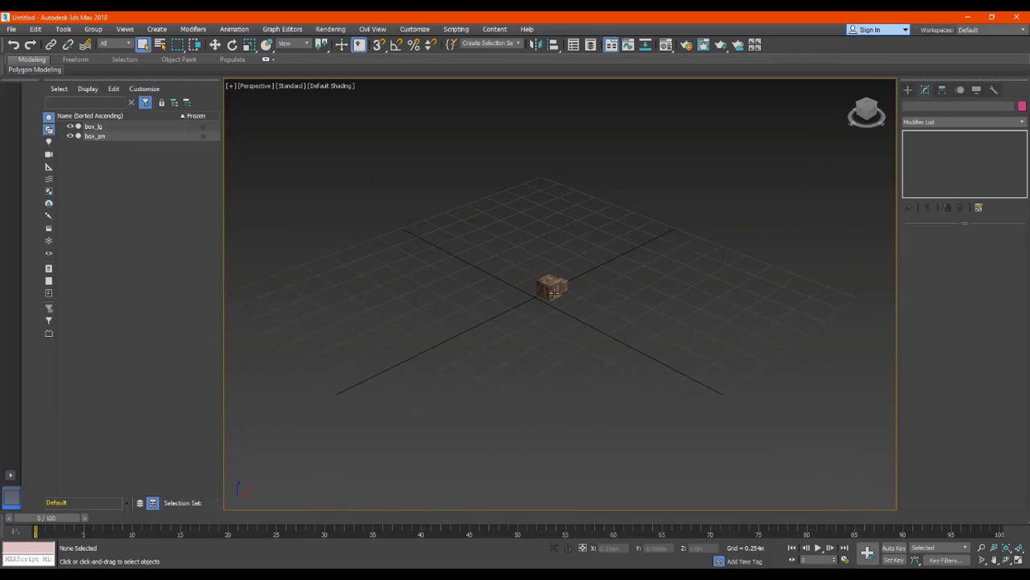
{"action": "scroll", "coordinate": [557, 283], "scroll_direction": "up", "scroll_amount": 6}
{"action": "scroll", "coordinate": [556, 284], "scroll_direction": "down", "scroll_amount": 6}
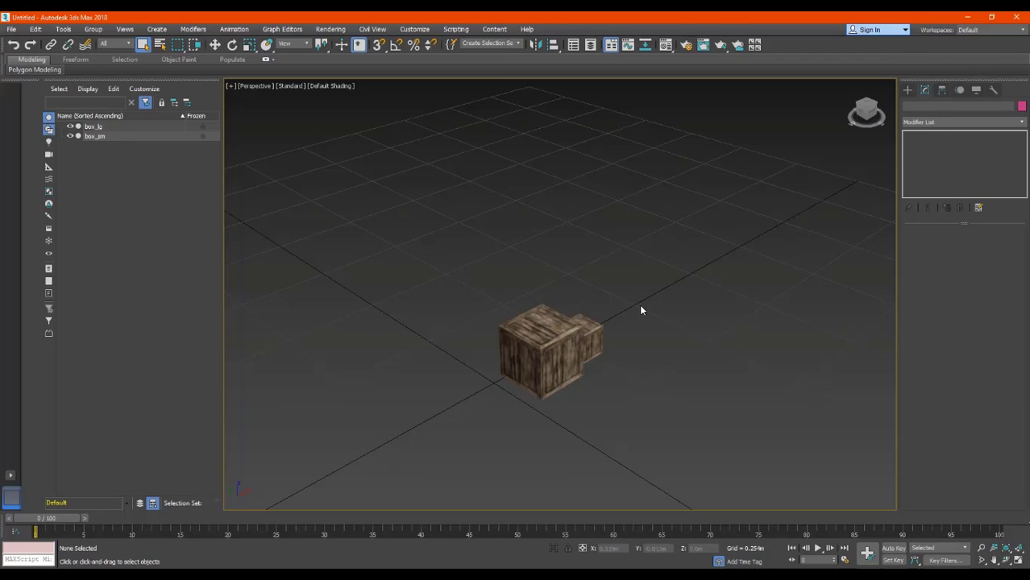
{"action": "mouse_move", "coordinate": [870, 114]}
{"action": "left_mouse_down"}
{"action": "mouse_move", "coordinate": [834, 116]}
{"action": "mouse_move", "coordinate": [813, 97]}
{"action": "left_mouse_up"}
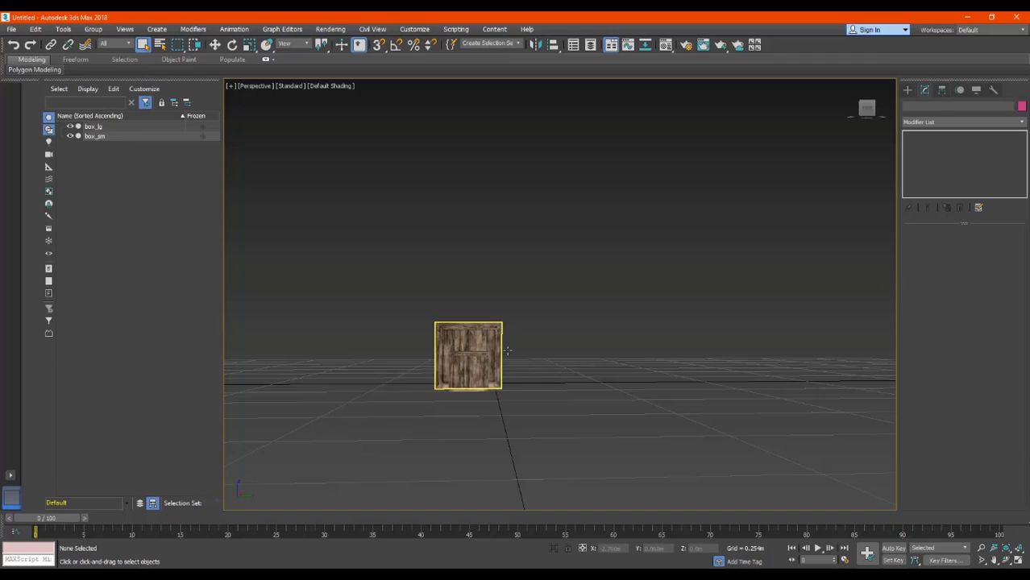
{"action": "left_click", "coordinate": [850, 86]}
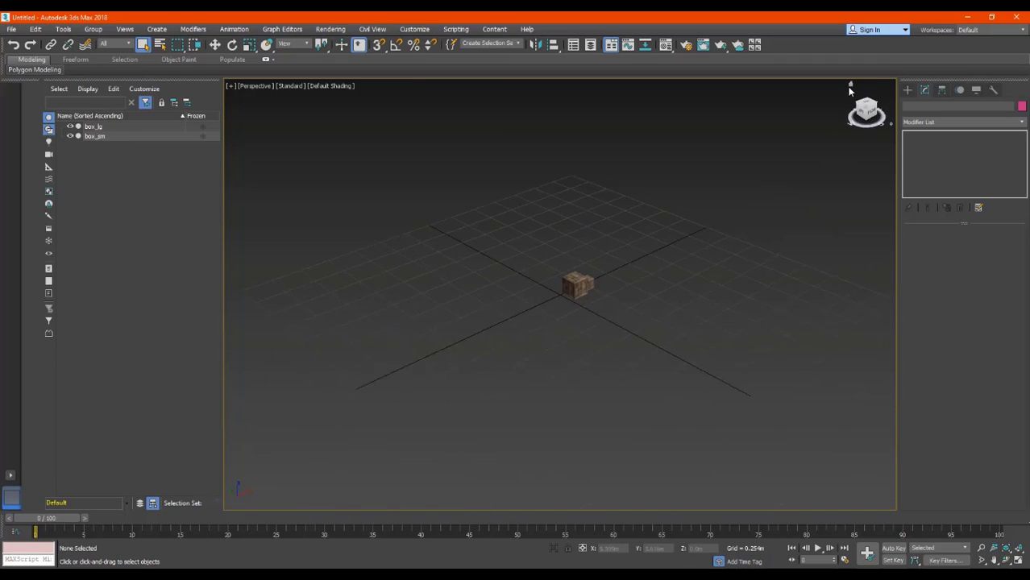
{"action": "scroll", "coordinate": [497, 349], "scroll_direction": "up", "scroll_amount": 5}
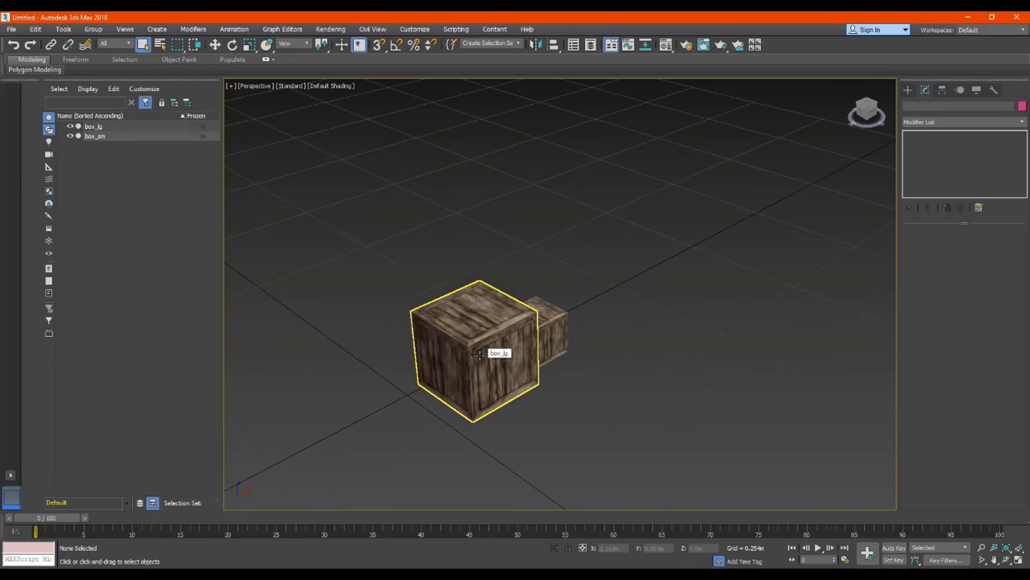
{"action": "scroll", "coordinate": [506, 337], "scroll_direction": "down", "scroll_amount": 2}
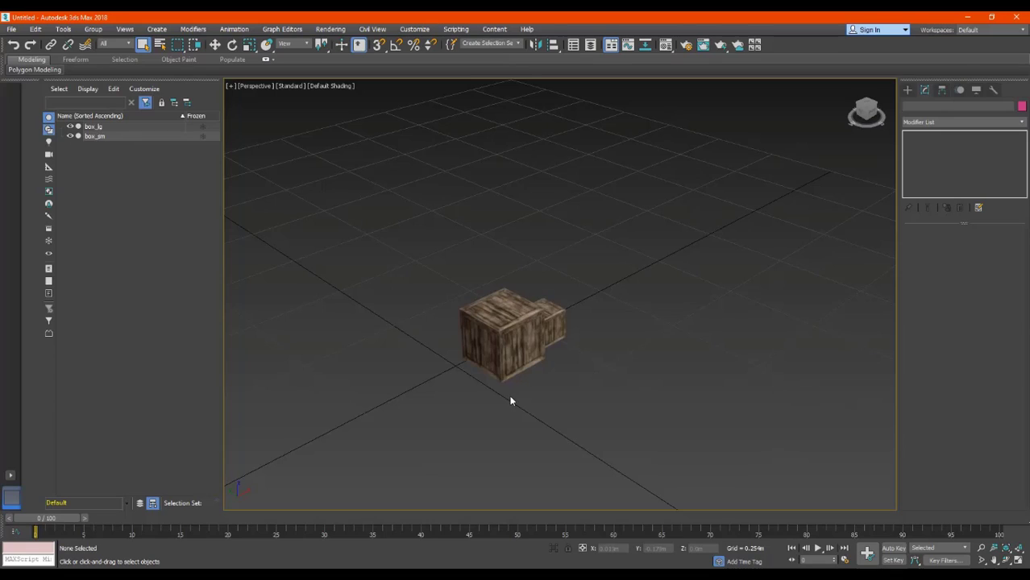
{"action": "middle_click_drag", "start_coordinate": [526, 354], "coordinate": [521, 354]}
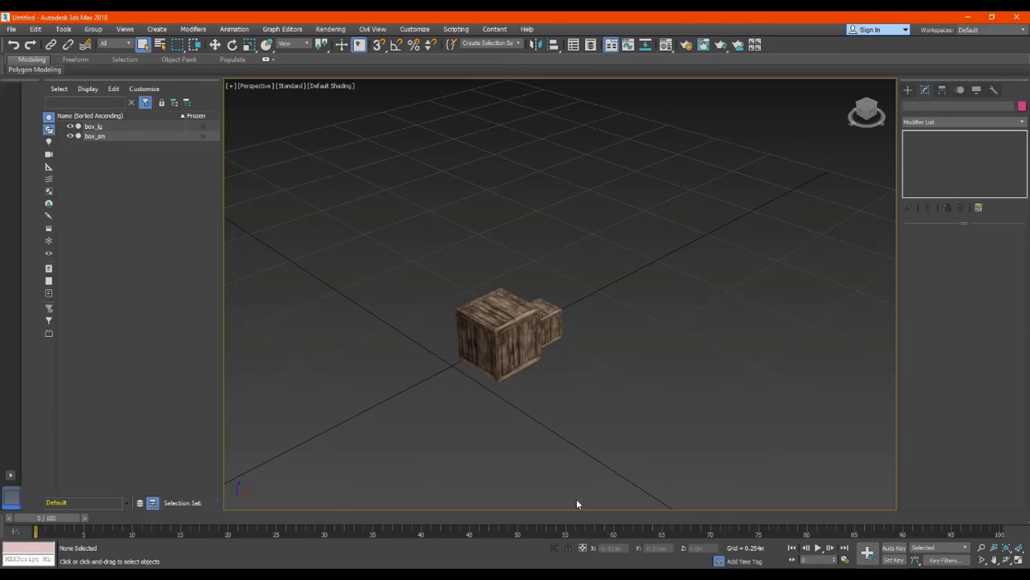
{"action": "left_click", "coordinate": [339, 576]}
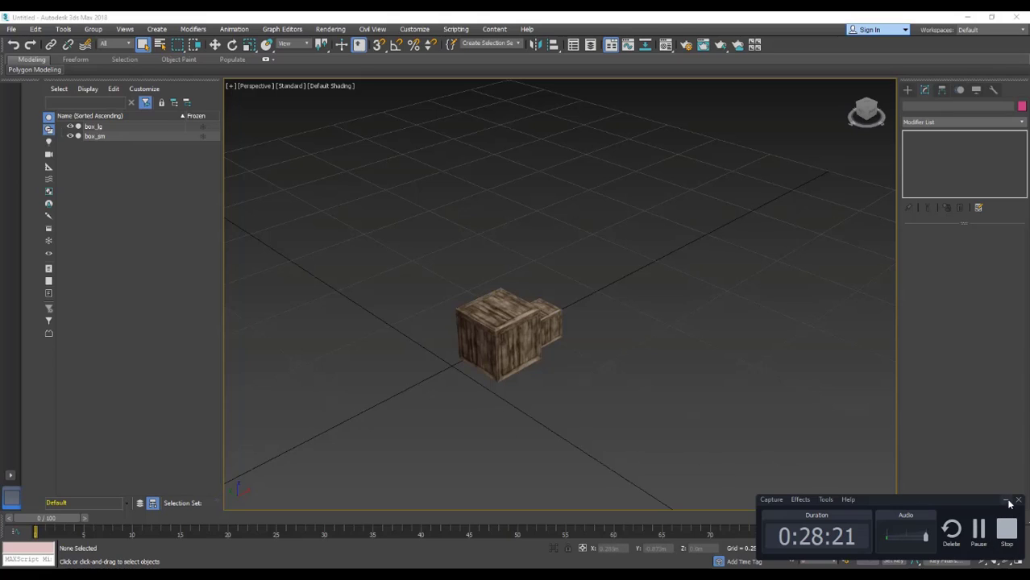
{"action": "left_click", "coordinate": [1007, 501]}
{"action": "middle_click_drag", "start_coordinate": [540, 394], "coordinate": [558, 377]}
{"action": "scroll", "coordinate": [530, 334], "scroll_direction": "up", "scroll_amount": 4}
{"action": "scroll", "coordinate": [531, 338], "scroll_direction": "up", "scroll_amount": 3}
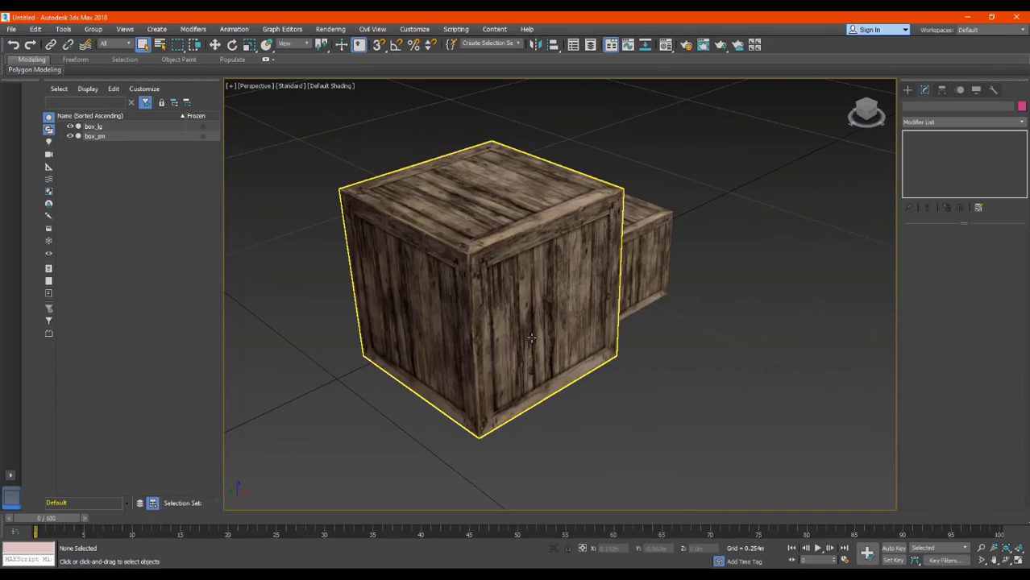
{"action": "scroll", "coordinate": [539, 342], "scroll_direction": "down", "scroll_amount": 3}
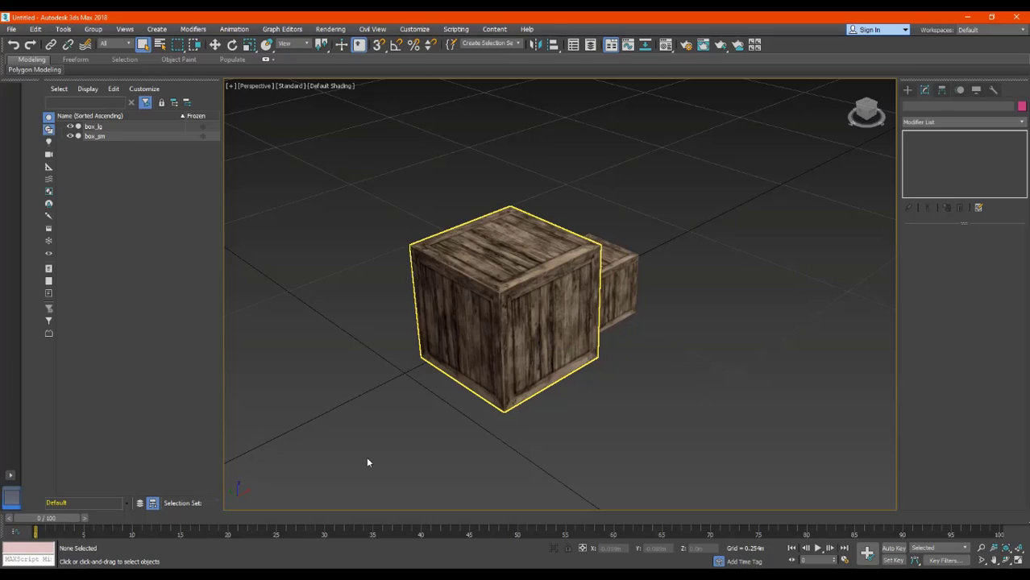
{"action": "key", "text": "alt+Tab"}
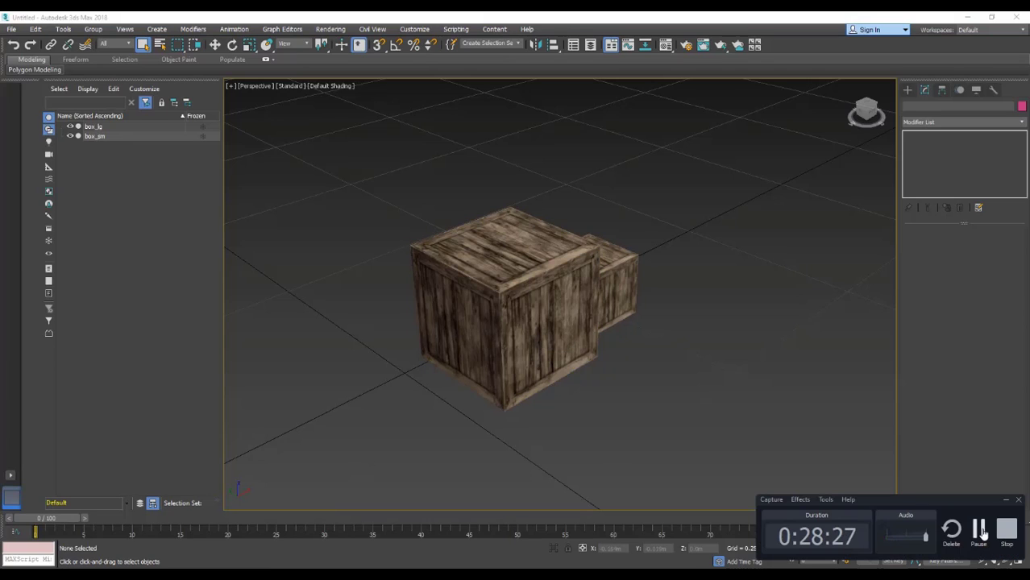